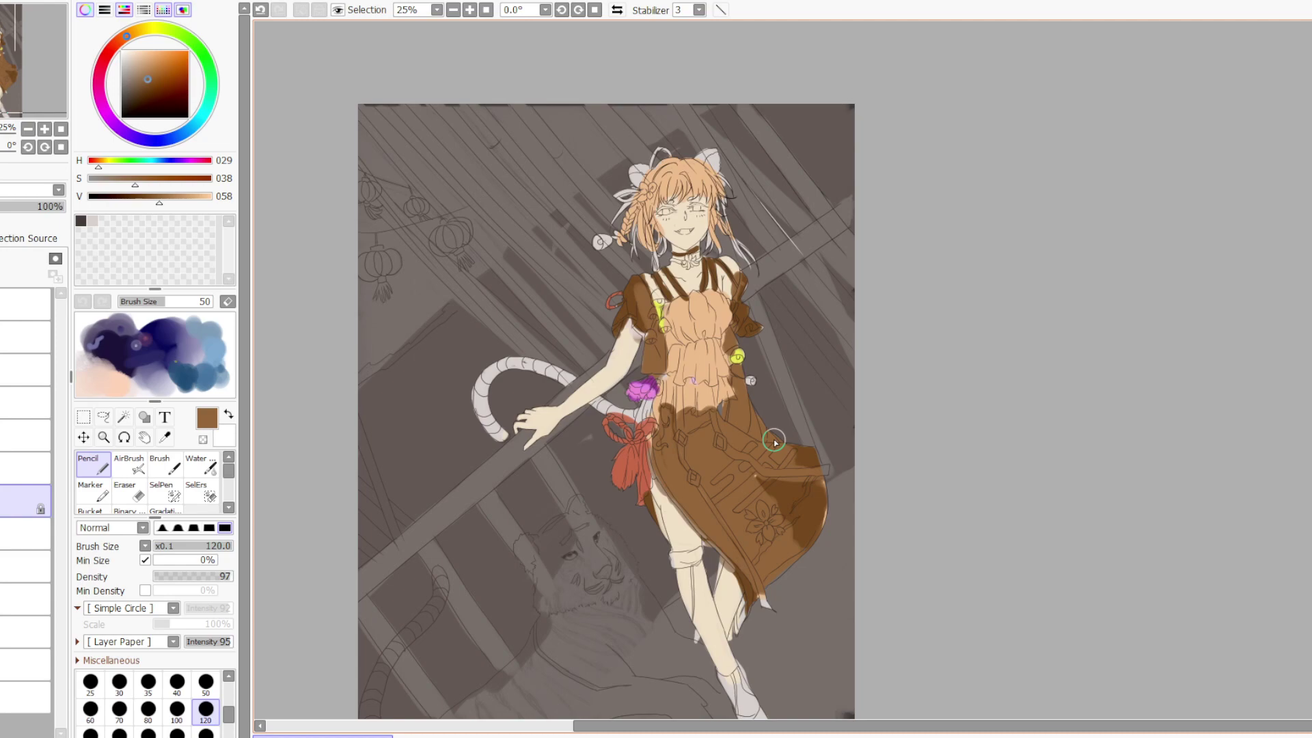
# Paint the two trim bands running down the brown skirt in the bodice's peach colour
pyautogui.keyDown('alt'); pyautogui.click(681, 327); pyautogui.keyUp('alt')
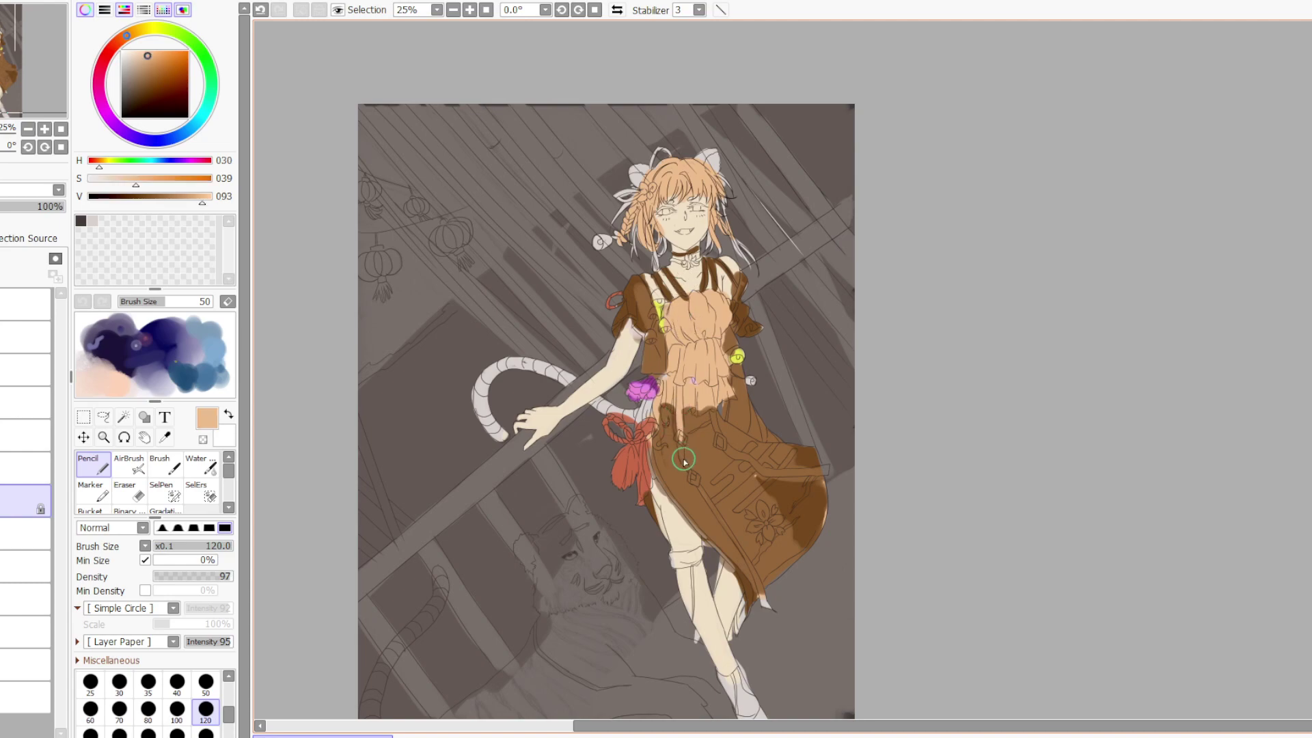
pyautogui.moveTo(685, 462)
pyautogui.mouseDown()
pyautogui.moveTo(675, 437)
pyautogui.moveTo(769, 607)
pyautogui.mouseUp()
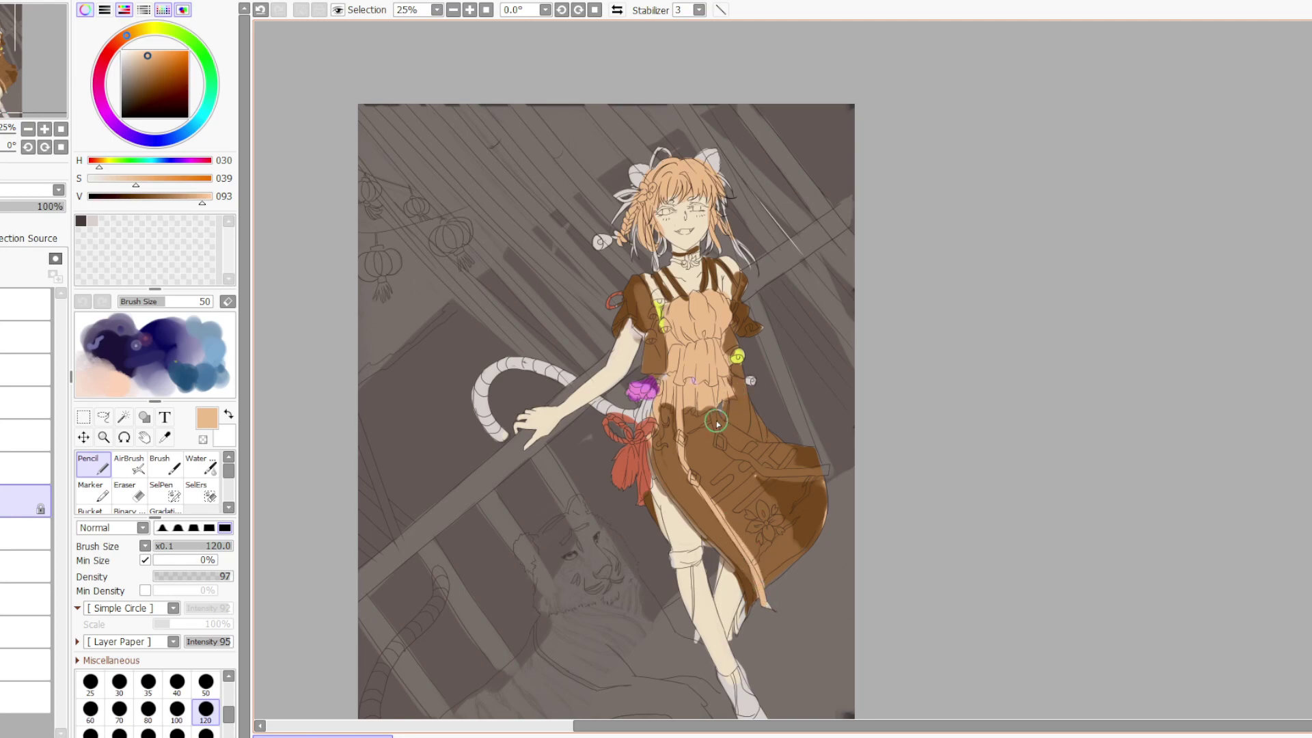
pyautogui.moveTo(711, 409)
pyautogui.mouseDown()
pyautogui.moveTo(727, 453)
pyautogui.moveTo(720, 444)
pyautogui.moveTo(763, 475)
pyautogui.moveTo(835, 472)
pyautogui.mouseUp()
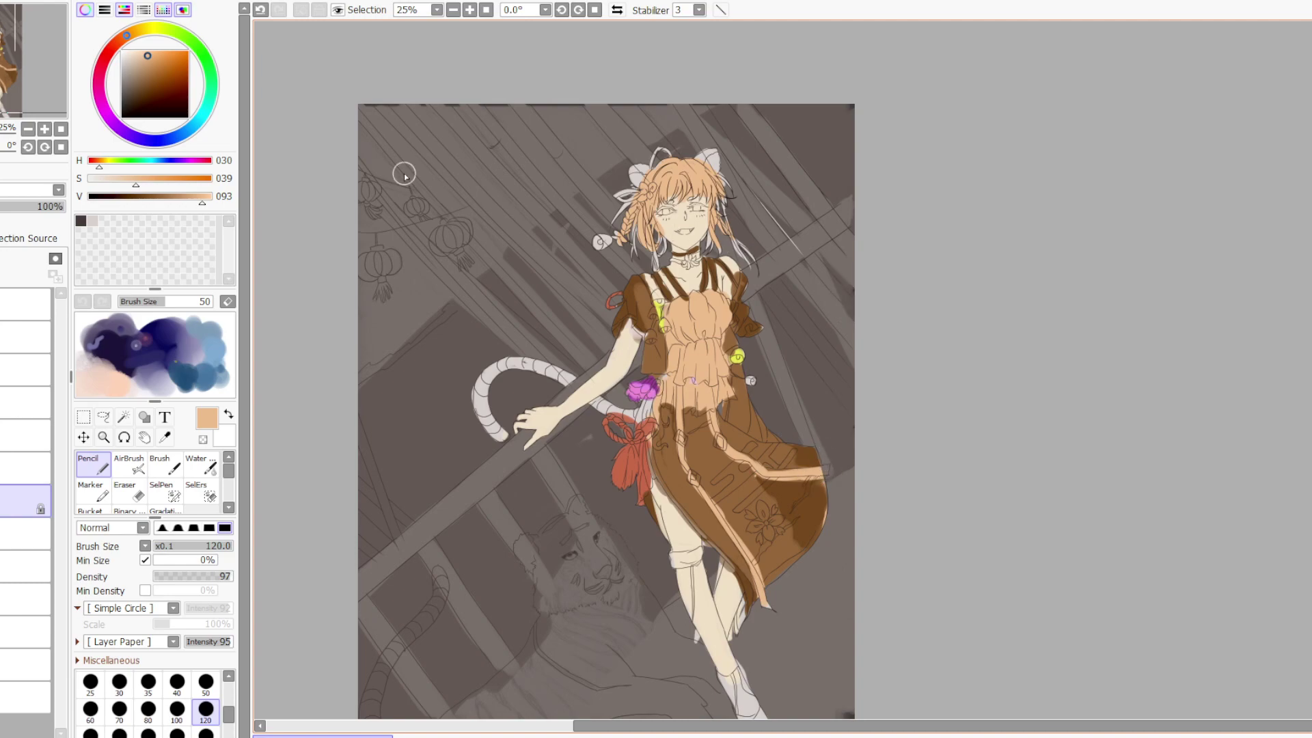
# Paint the round ornaments on the skirt trim and vest edge in pale yellow with hue 57
pyautogui.click(153, 29)
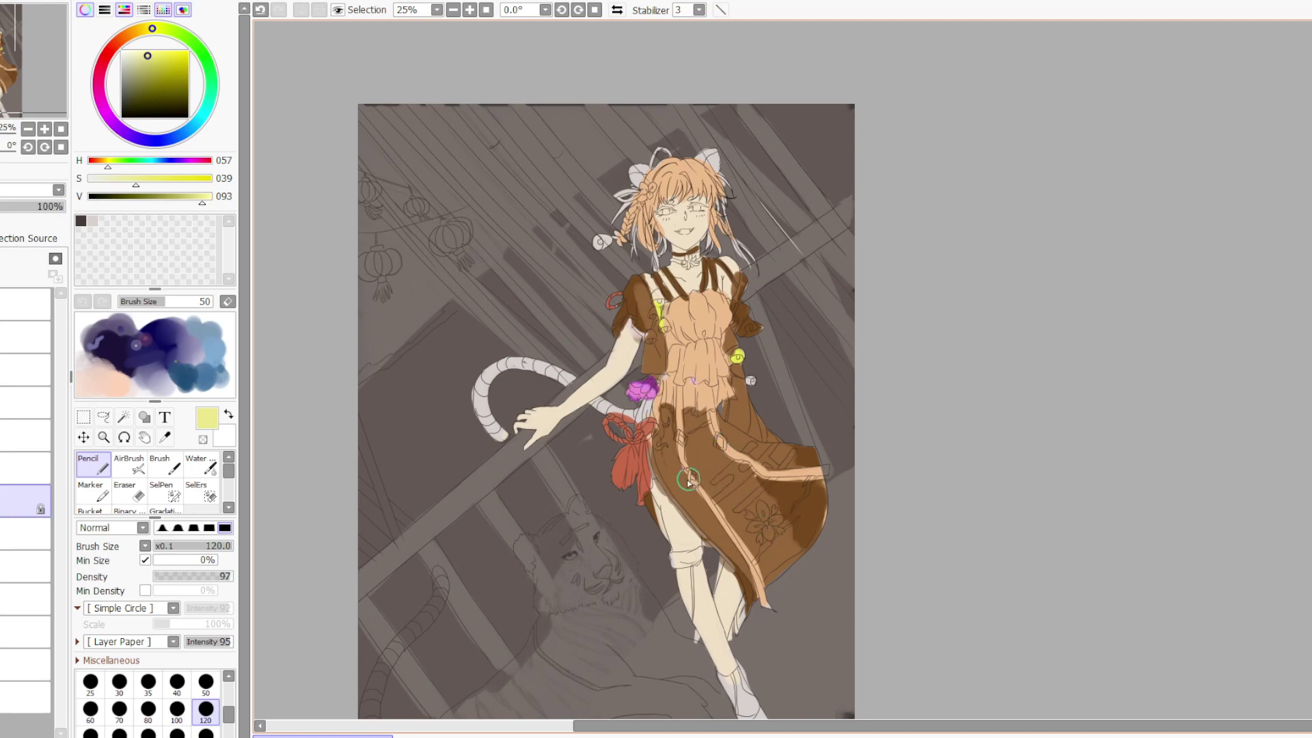
pyautogui.moveTo(689, 475); pyautogui.dragTo(695, 484)
pyautogui.moveTo(649, 329); pyautogui.dragTo(658, 296)
pyautogui.moveTo(681, 442); pyautogui.dragTo(723, 443)
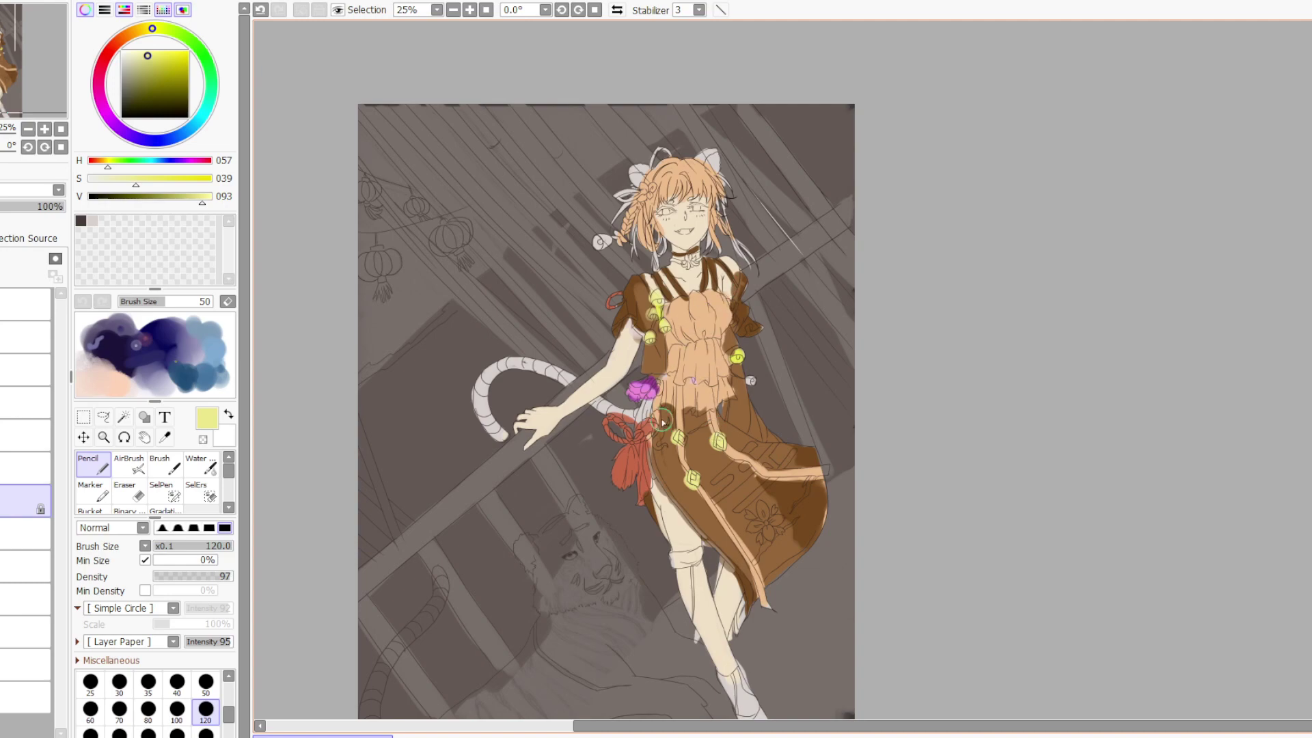
# Colour the centre of the waist flower and the hair flower with the red of the hip bow
pyautogui.keyDown('alt'); pyautogui.click(625, 471); pyautogui.keyUp('alt')
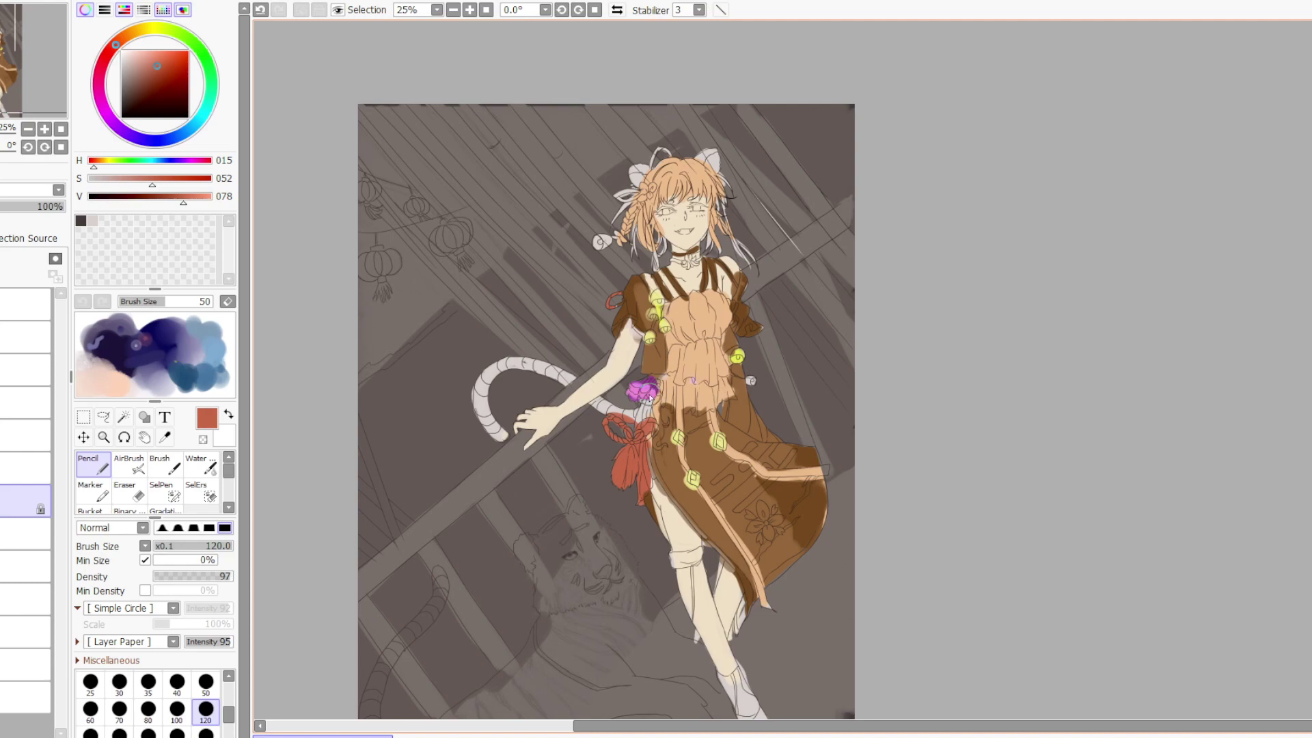
pyautogui.moveTo(649, 397)
pyautogui.mouseDown()
pyautogui.moveTo(636, 389)
pyautogui.moveTo(659, 377)
pyautogui.moveTo(652, 397)
pyautogui.mouseUp()
pyautogui.moveTo(656, 205)
pyautogui.mouseDown()
pyautogui.moveTo(643, 186)
pyautogui.moveTo(656, 189)
pyautogui.mouseUp()
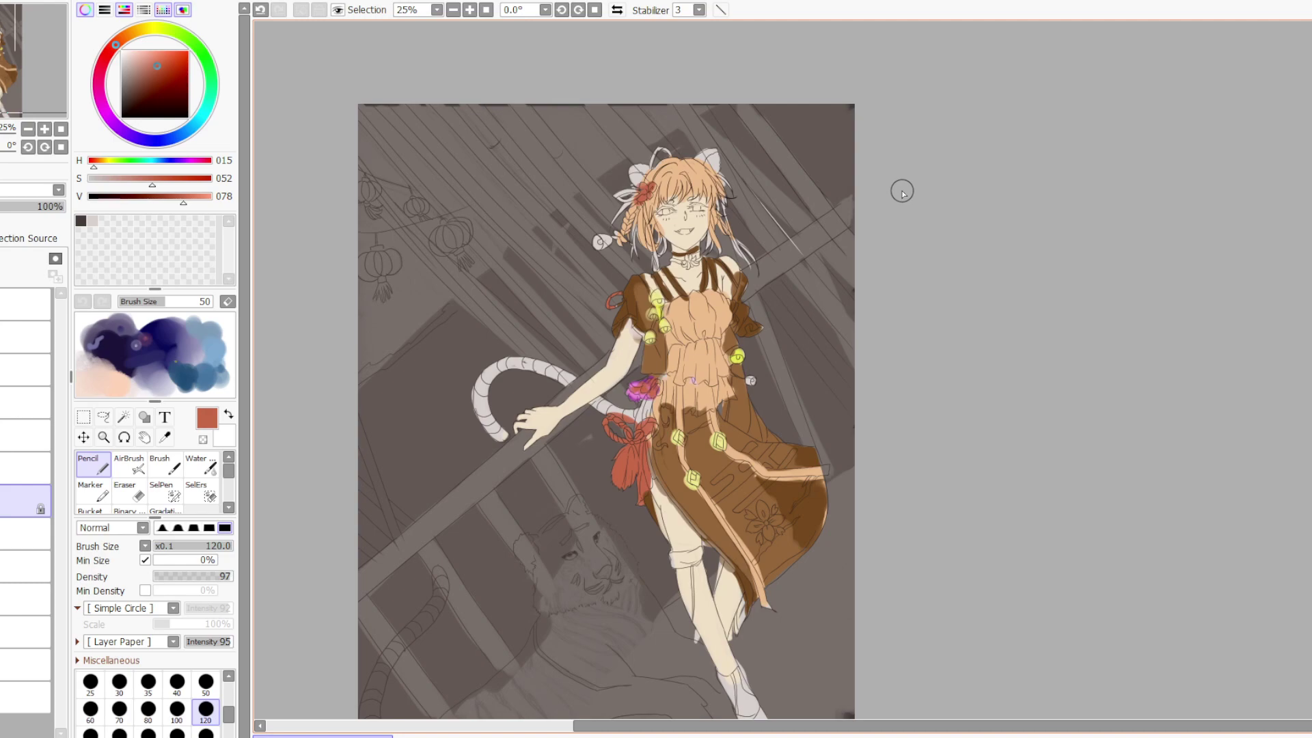
# Paint the animal ears, leg stripes and tail in the bodice's peach, then restore the skin tone on the forearm
pyautogui.rightClick(699, 357)
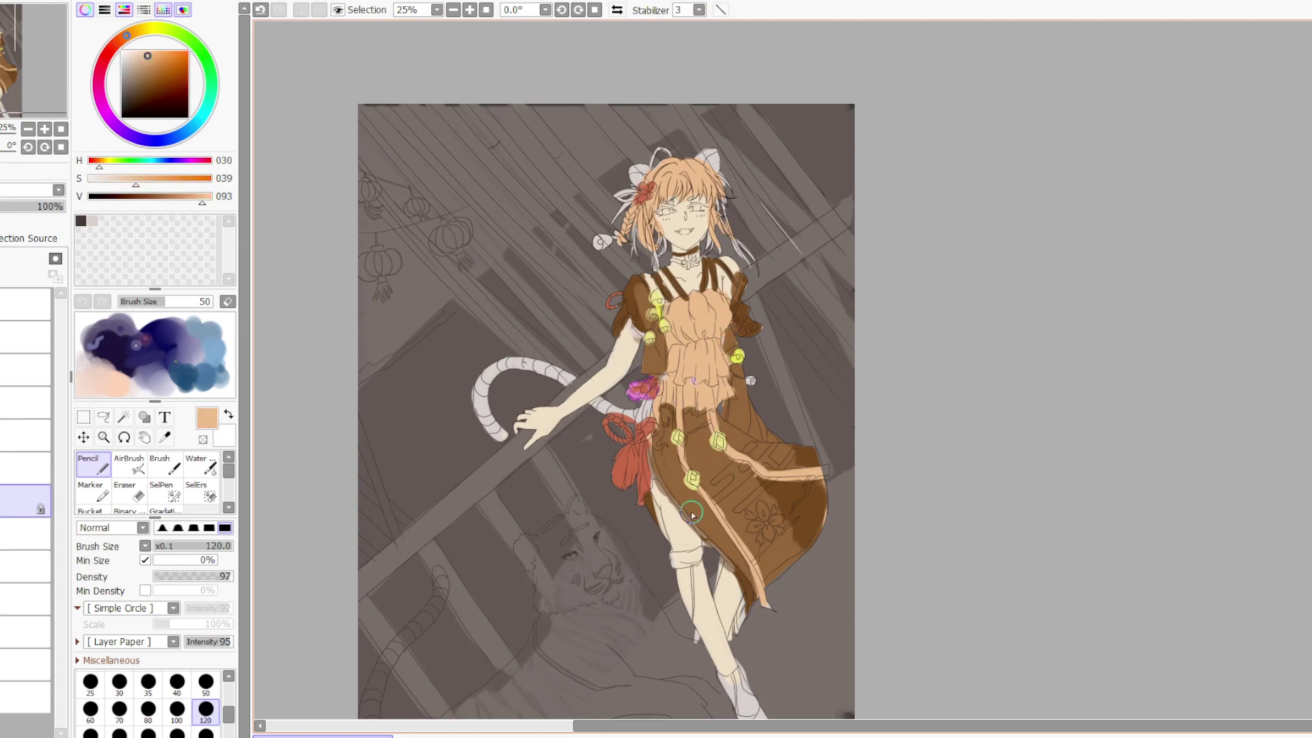
pyautogui.moveTo(681, 577)
pyautogui.mouseDown()
pyautogui.moveTo(705, 580)
pyautogui.moveTo(687, 592)
pyautogui.moveTo(704, 599)
pyautogui.moveTo(711, 646)
pyautogui.moveTo(730, 660)
pyautogui.moveTo(728, 600)
pyautogui.moveTo(742, 608)
pyautogui.moveTo(749, 591)
pyautogui.mouseUp()
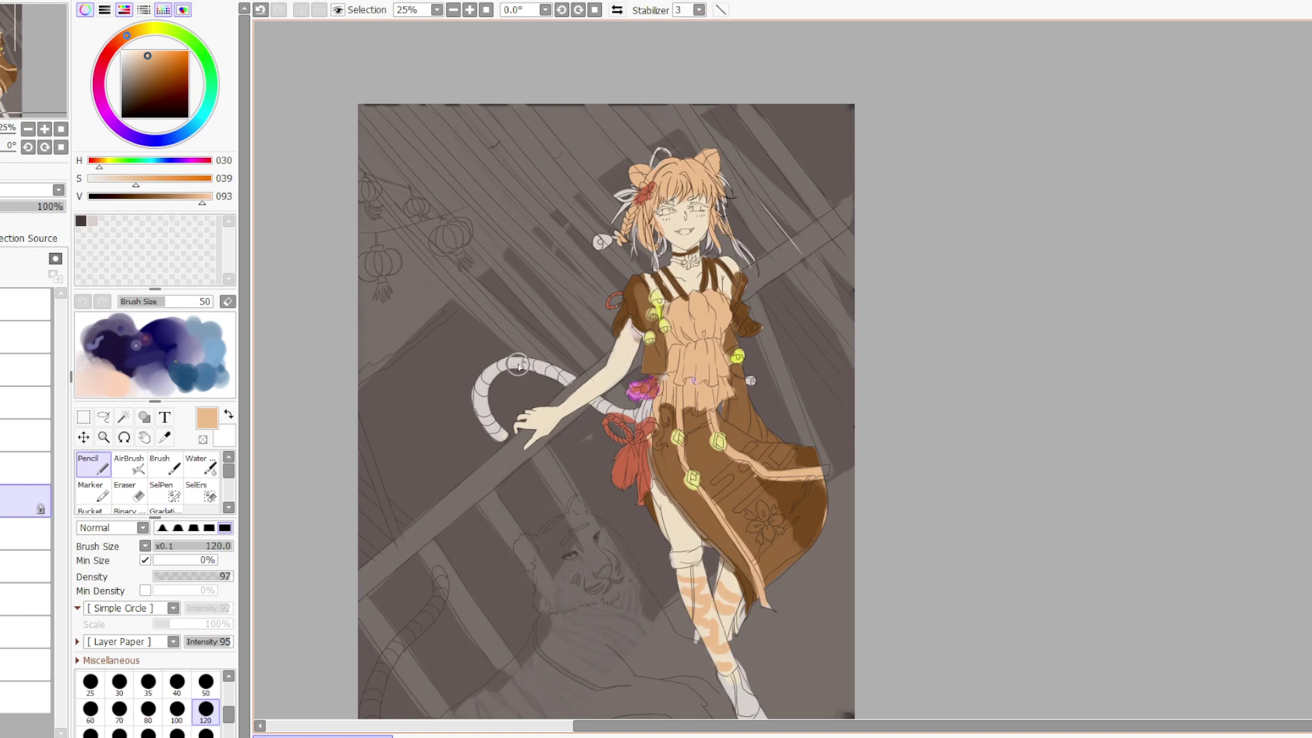
pyautogui.moveTo(525, 367)
pyautogui.mouseDown()
pyautogui.moveTo(625, 407)
pyautogui.moveTo(617, 415)
pyautogui.moveTo(589, 395)
pyautogui.moveTo(618, 411)
pyautogui.moveTo(648, 404)
pyautogui.mouseUp()
pyautogui.moveTo(523, 360)
pyautogui.mouseDown()
pyautogui.moveTo(496, 372)
pyautogui.moveTo(481, 414)
pyautogui.moveTo(499, 437)
pyautogui.moveTo(475, 386)
pyautogui.mouseUp()
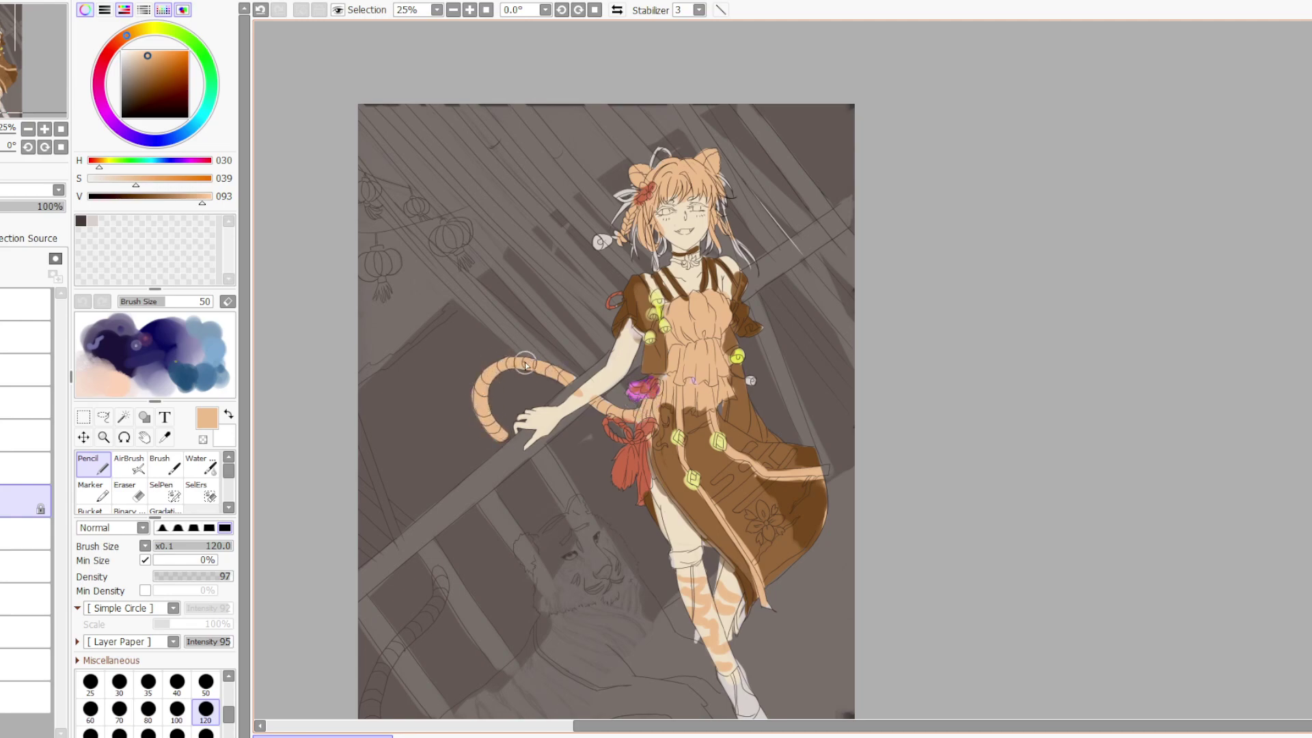
pyautogui.keyDown('alt'); pyautogui.click(596, 381); pyautogui.keyUp('alt')
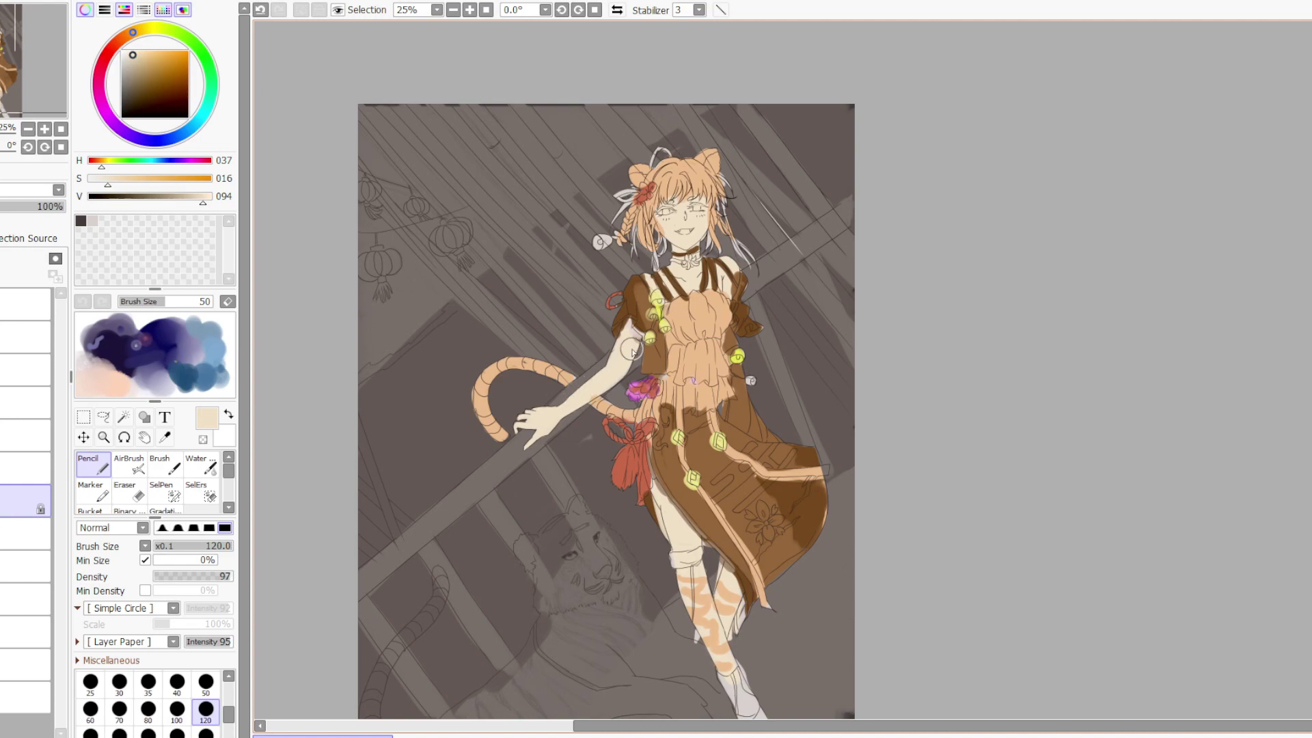
pyautogui.moveTo(615, 357)
pyautogui.mouseDown()
pyautogui.moveTo(626, 326)
pyautogui.moveTo(619, 345)
pyautogui.mouseUp()
# Paint dark brown stripes across both lower legs using the sleeve's brown
pyautogui.keyDown('alt'); pyautogui.click(626, 311); pyautogui.keyUp('alt')
pyautogui.moveTo(687, 586)
pyautogui.mouseDown()
pyautogui.moveTo(710, 572)
pyautogui.moveTo(690, 599)
pyautogui.moveTo(717, 596)
pyautogui.moveTo(700, 627)
pyautogui.moveTo(720, 614)
pyautogui.moveTo(711, 651)
pyautogui.moveTo(731, 635)
pyautogui.moveTo(705, 668)
pyautogui.moveTo(737, 663)
pyautogui.moveTo(729, 692)
pyautogui.mouseUp()
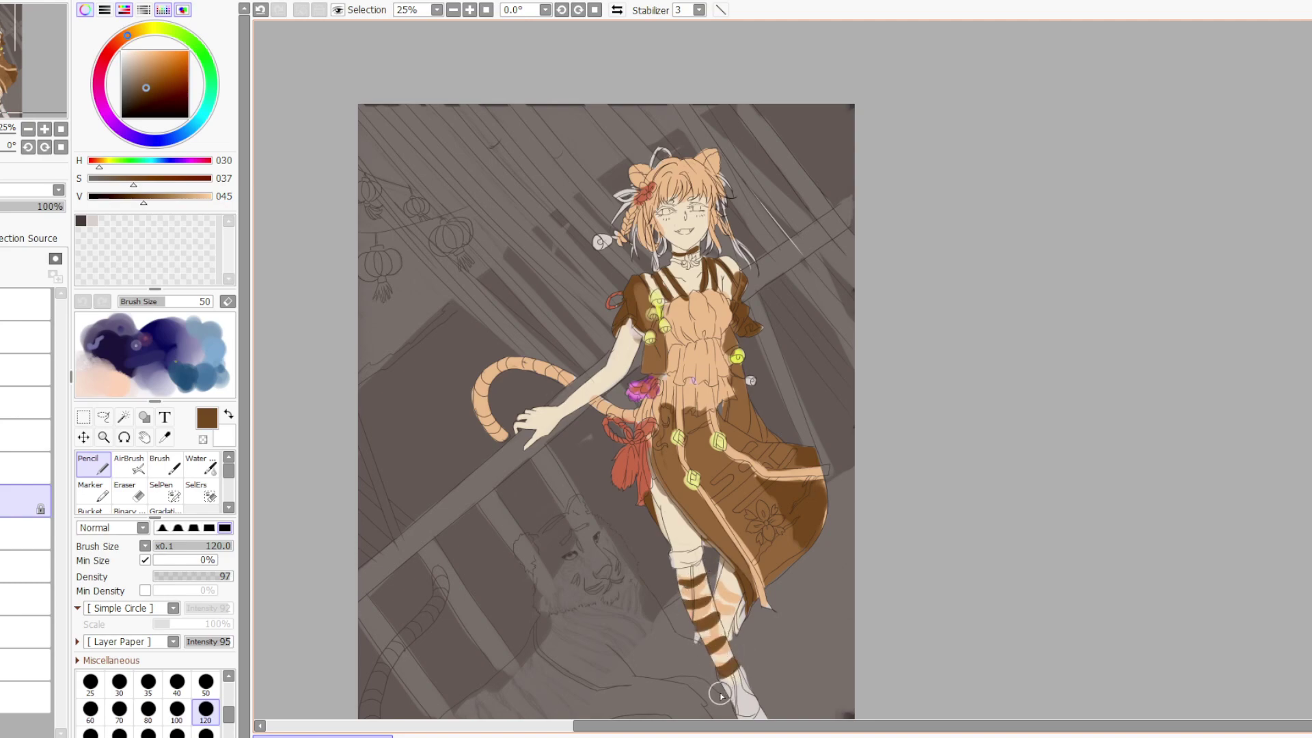
pyautogui.moveTo(742, 571)
pyautogui.mouseDown()
pyautogui.moveTo(721, 589)
pyautogui.moveTo(744, 602)
pyautogui.moveTo(723, 617)
pyautogui.moveTo(742, 620)
pyautogui.moveTo(745, 569)
pyautogui.mouseUp()
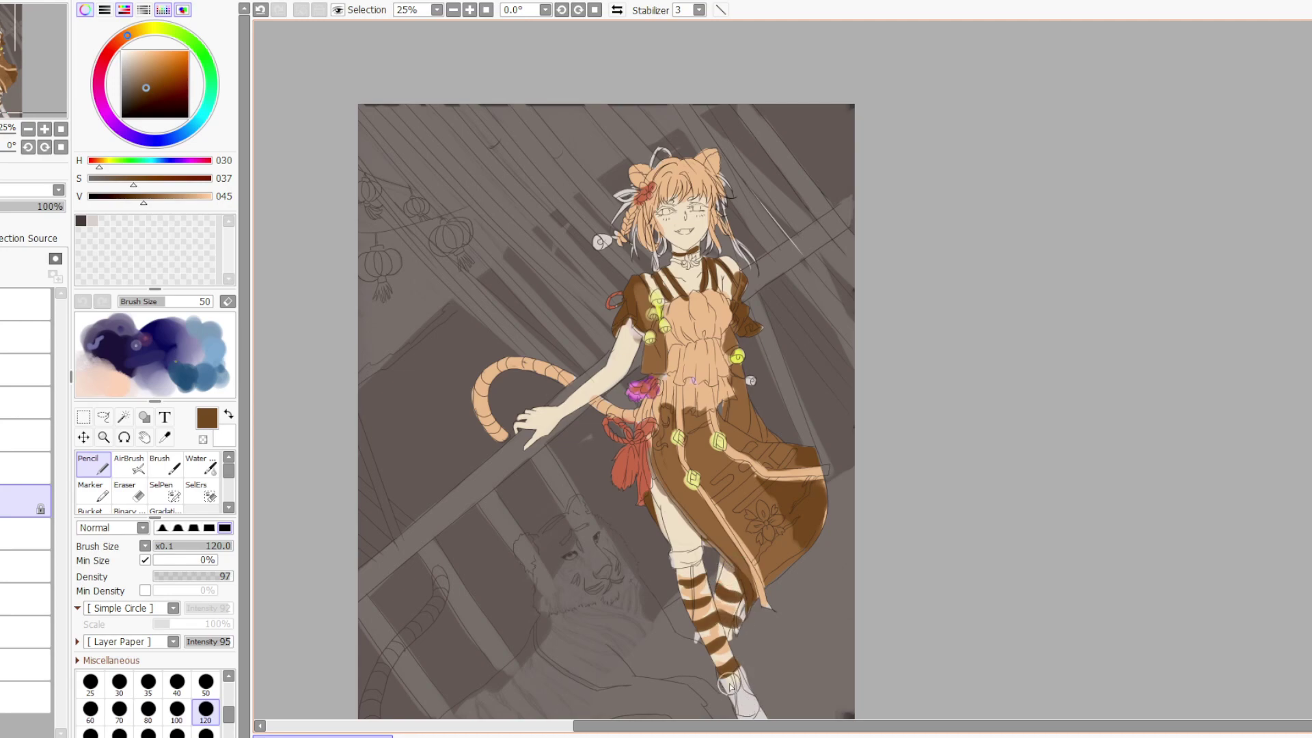
# Fill the front foot's shoe and ankle with the same dark brown, leaving the small instep opening unpainted
pyautogui.moveTo(724, 686)
pyautogui.mouseDown()
pyautogui.moveTo(731, 704)
pyautogui.moveTo(727, 691)
pyautogui.mouseUp()
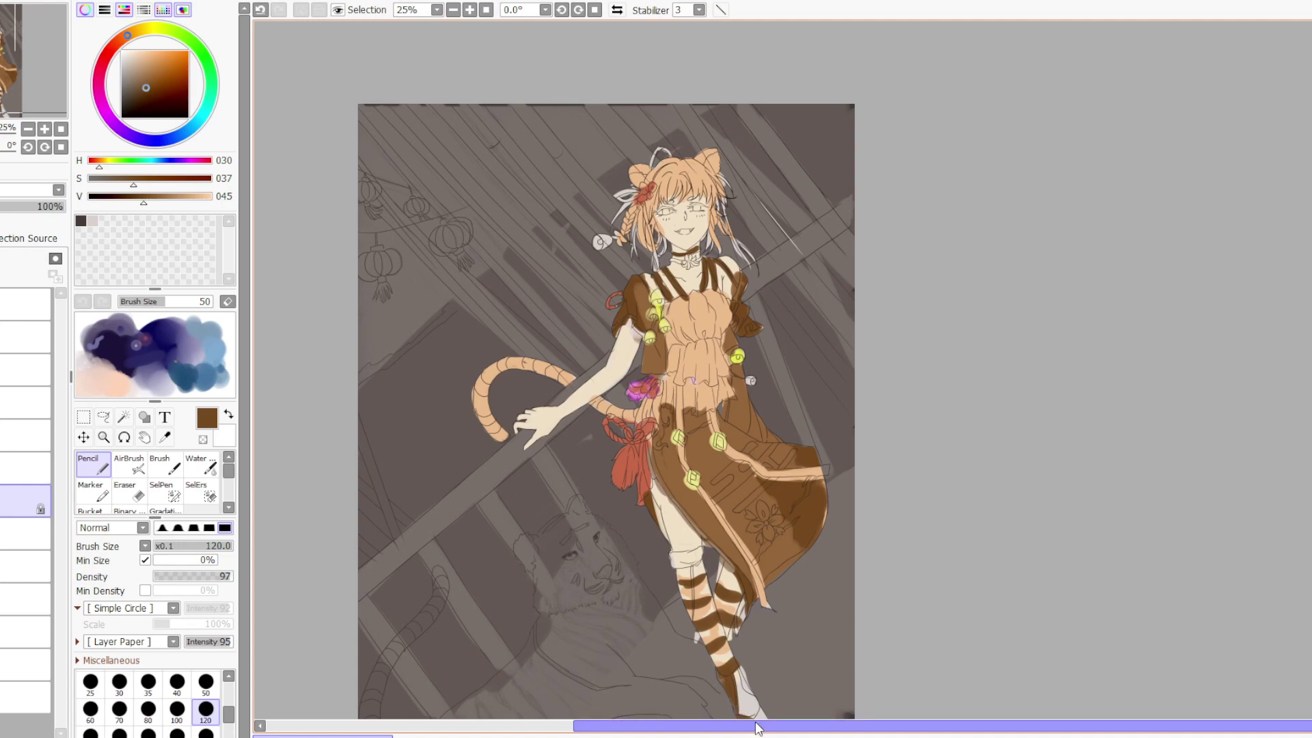
pyautogui.scroll(-2, 800, 574)
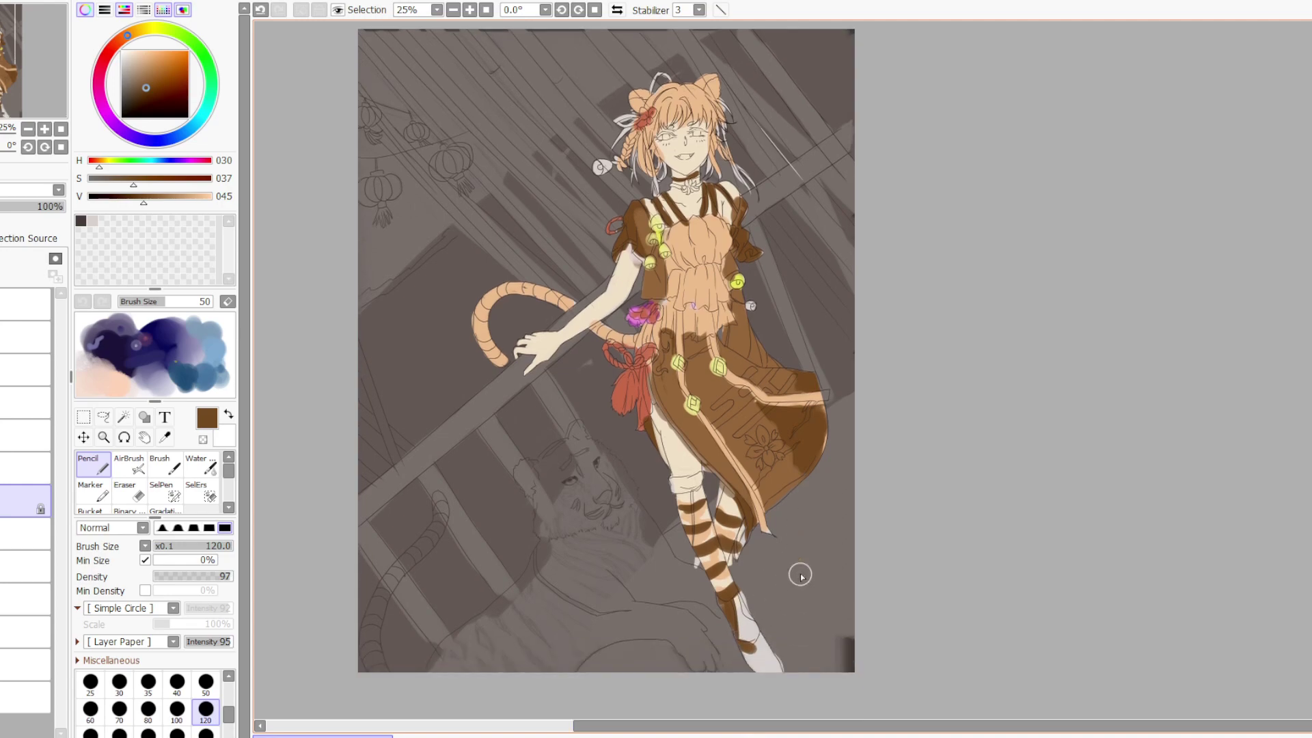
pyautogui.moveTo(761, 640)
pyautogui.mouseDown()
pyautogui.moveTo(756, 656)
pyautogui.moveTo(776, 667)
pyautogui.moveTo(750, 662)
pyautogui.mouseUp()
pyautogui.moveTo(764, 613)
pyautogui.mouseDown()
pyautogui.moveTo(747, 603)
pyautogui.moveTo(782, 640)
pyautogui.mouseUp()
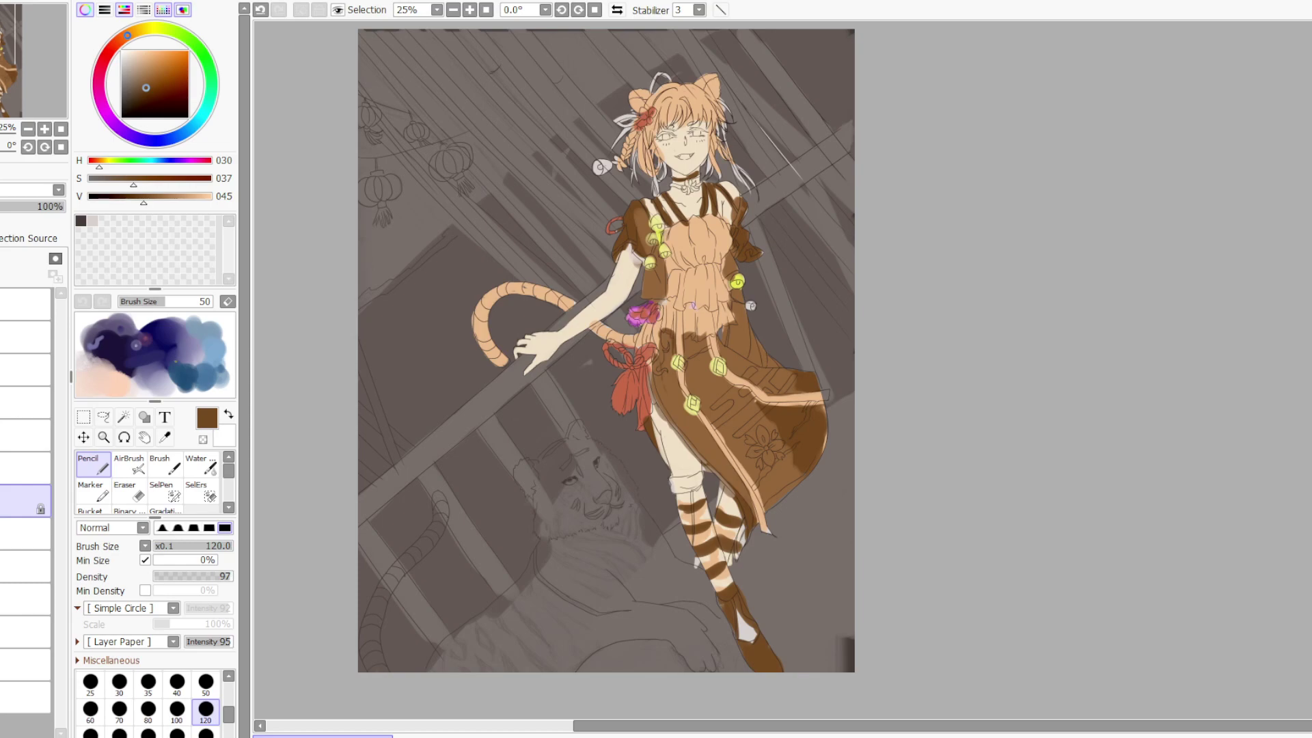
# On the layer below, paint diagonal dark green stalks with hue 120 across the upper background
pyautogui.click(12, 534)
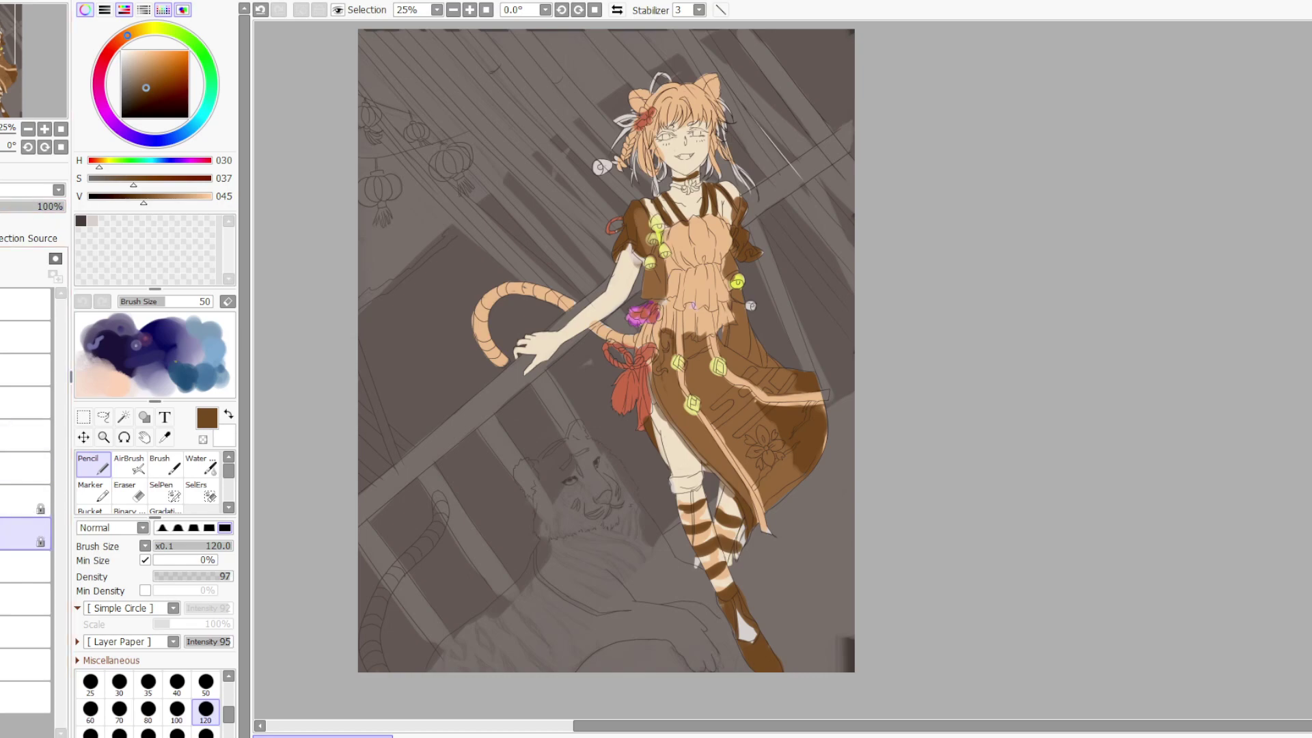
pyautogui.click(204, 55)
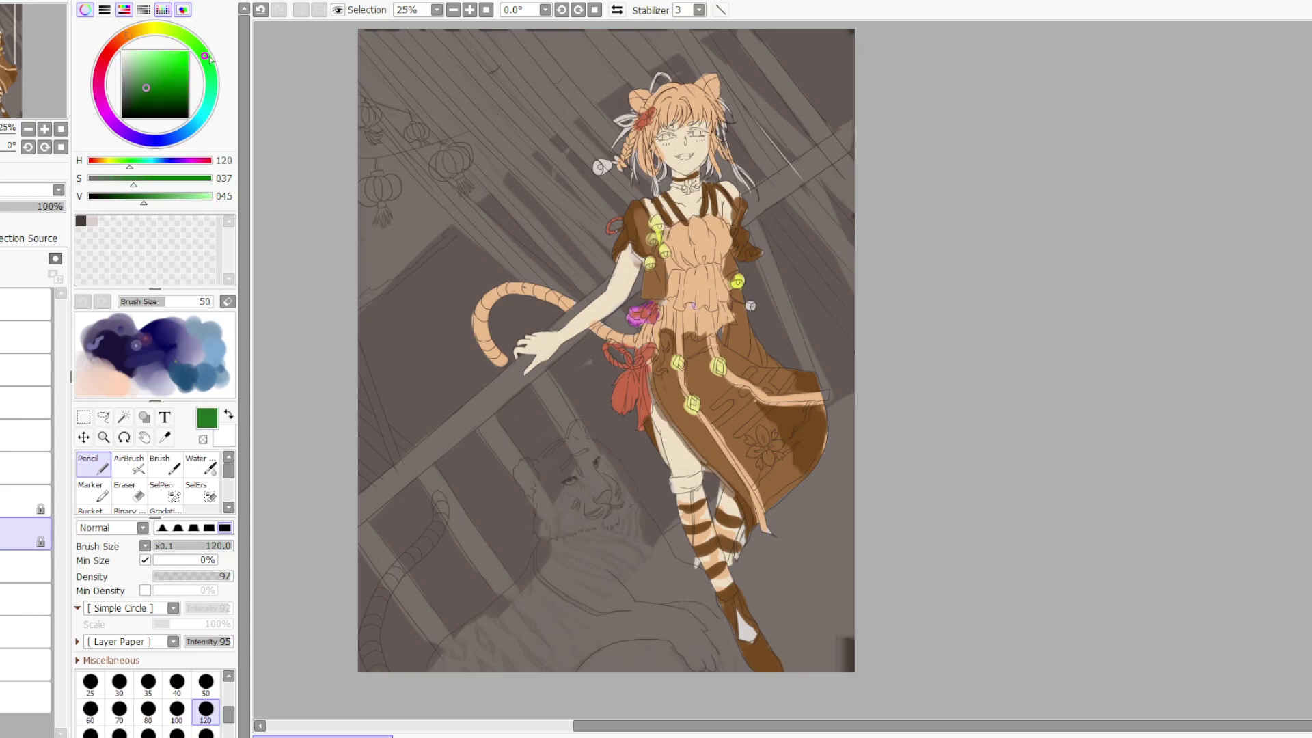
pyautogui.moveTo(360, 32)
pyautogui.mouseDown()
pyautogui.moveTo(419, 117)
pyautogui.moveTo(558, 263)
pyautogui.mouseUp()
pyautogui.moveTo(500, 205); pyautogui.dragTo(587, 288)
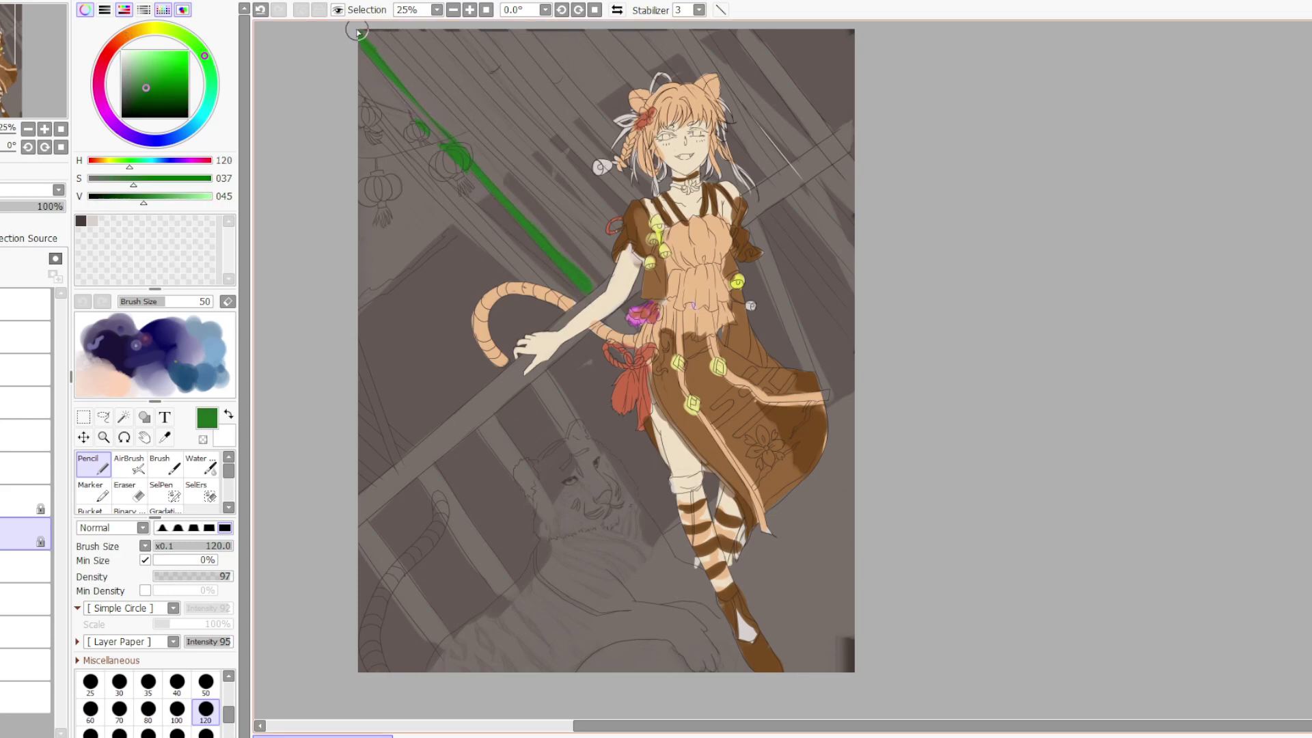
pyautogui.moveTo(414, 34); pyautogui.dragTo(615, 260)
pyautogui.moveTo(519, 126); pyautogui.dragTo(588, 209)
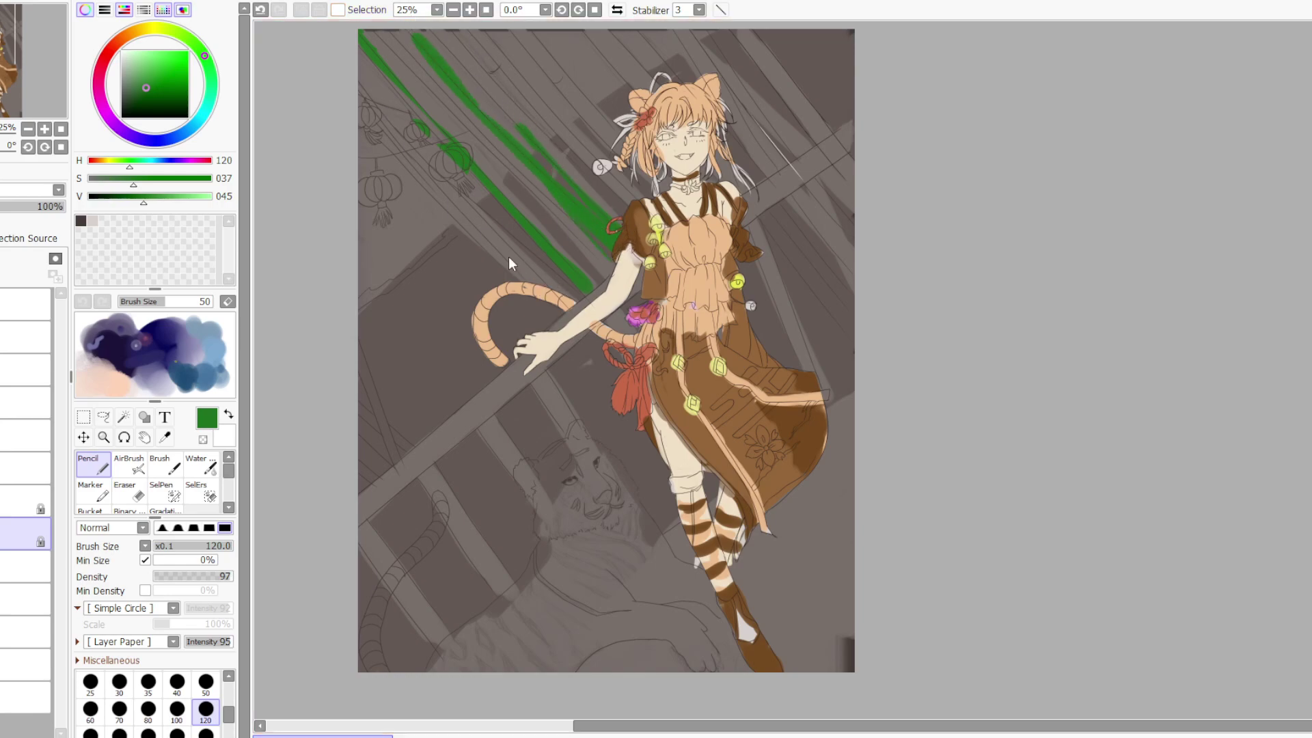
pyautogui.moveTo(540, 54)
pyautogui.mouseDown()
pyautogui.moveTo(642, 176)
pyautogui.moveTo(548, 67)
pyautogui.moveTo(645, 86)
pyautogui.mouseUp()
pyautogui.moveTo(752, 151); pyautogui.dragTo(814, 210)
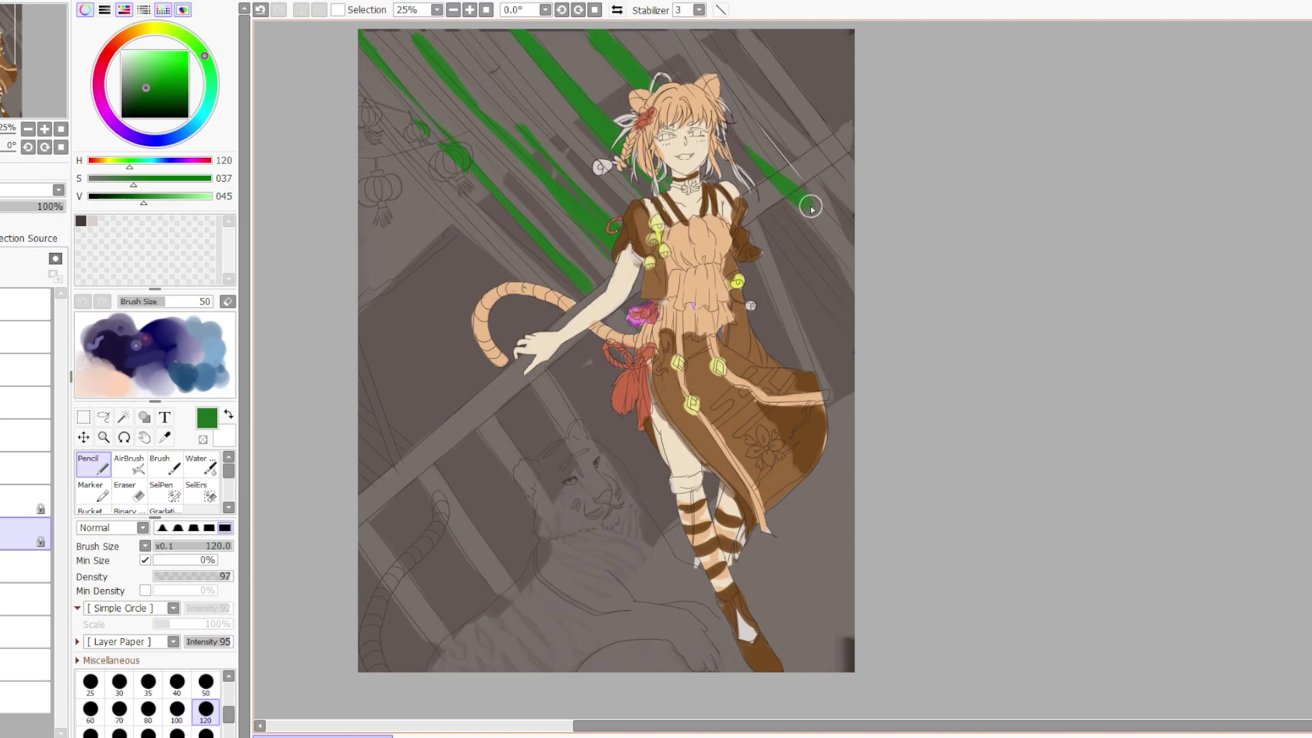
# Paint a long lighter green stalk with hue 135 from the upper background down to the character's shoulder
pyautogui.rightClick(703, 381)
pyautogui.click(210, 70)
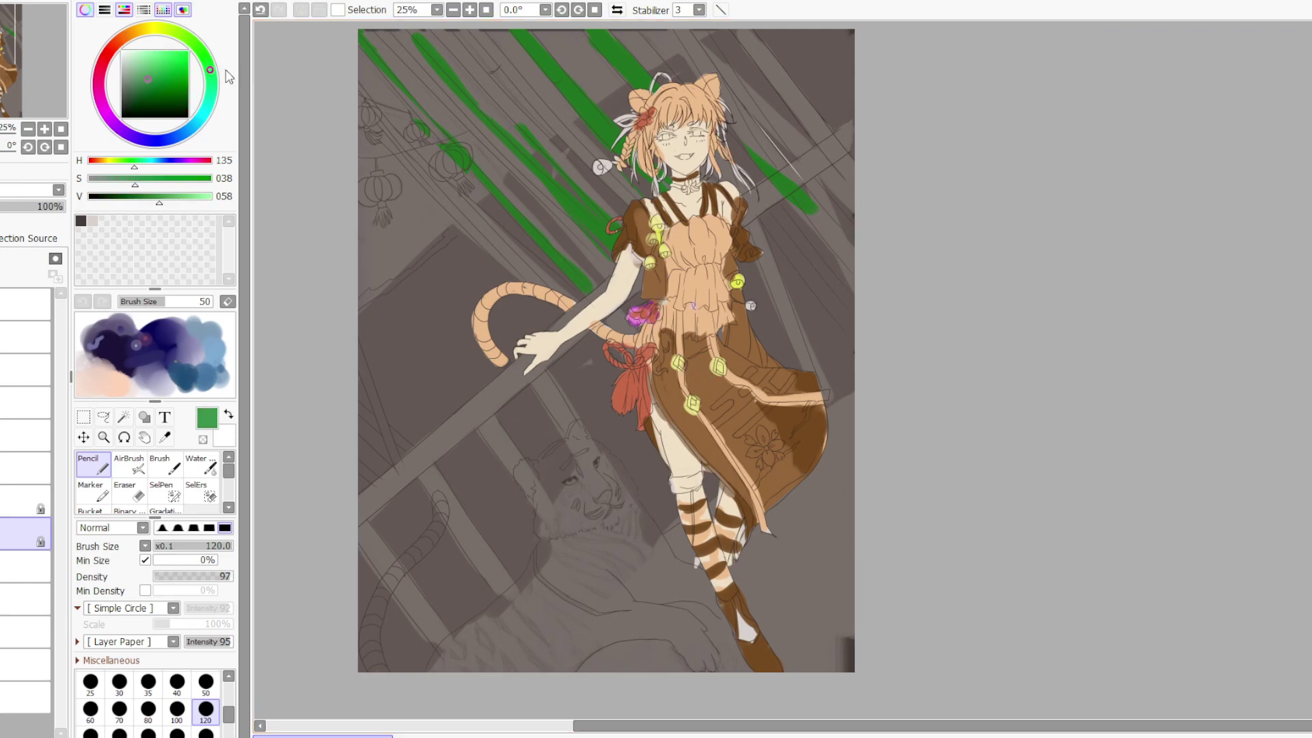
pyautogui.moveTo(419, 53); pyautogui.dragTo(506, 143)
pyautogui.moveTo(404, 31); pyautogui.dragTo(604, 257)
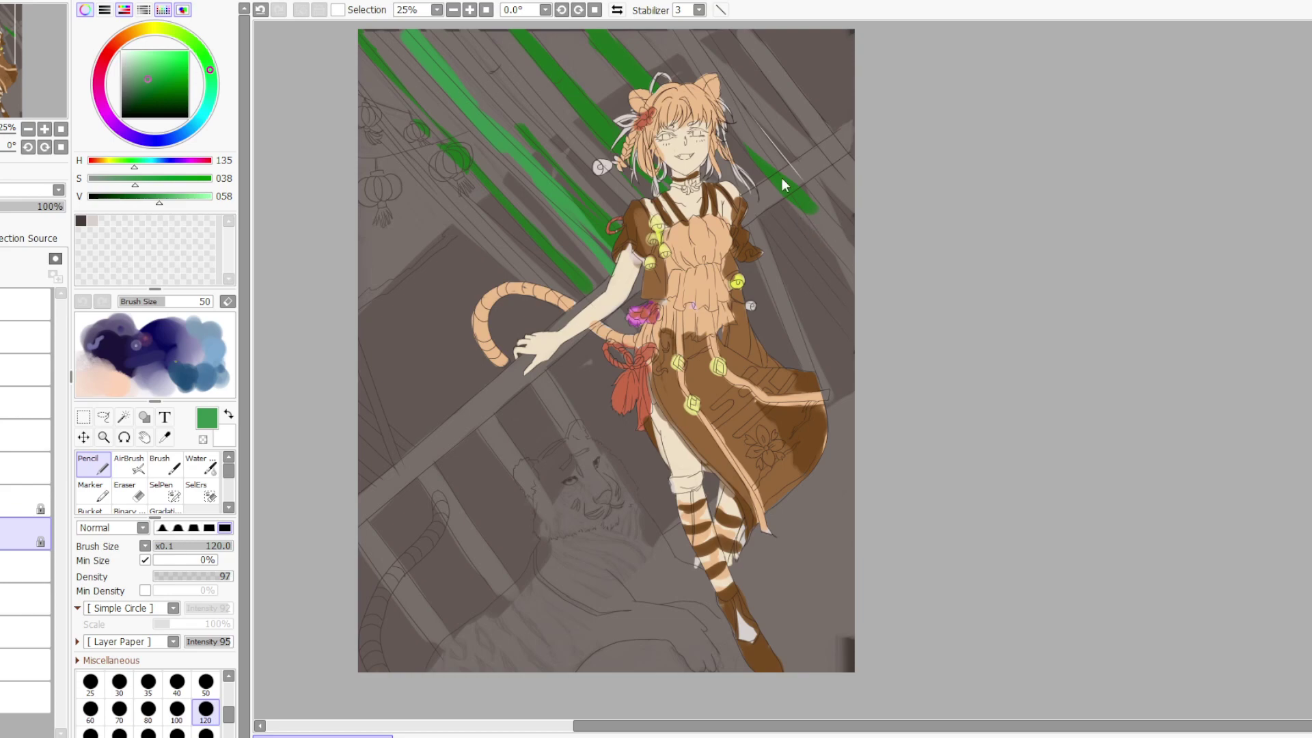
# Add lighter green diagonal stalks behind and beyond the character's head, out to the canvas edge
pyautogui.moveTo(762, 140); pyautogui.dragTo(862, 277)
pyautogui.moveTo(744, 88); pyautogui.dragTo(793, 152)
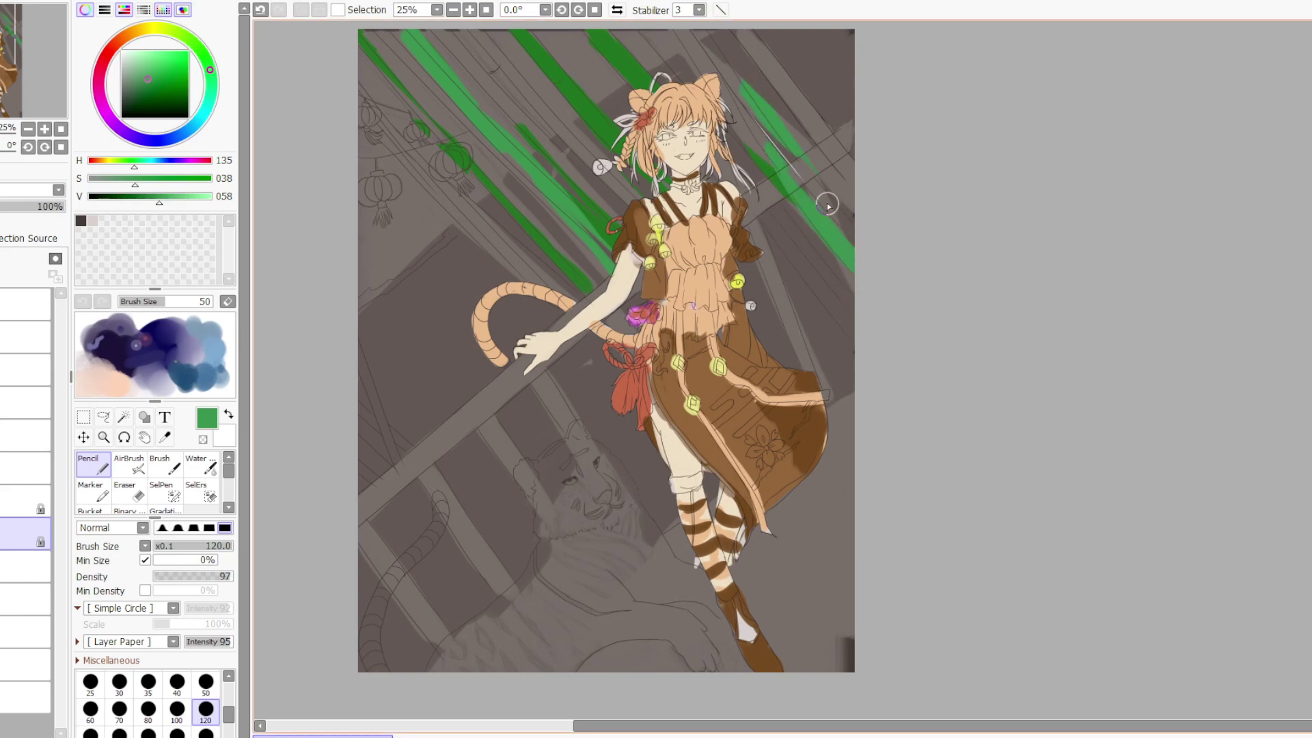
pyautogui.moveTo(786, 126); pyautogui.dragTo(847, 196)
pyautogui.moveTo(744, 36); pyautogui.dragTo(847, 177)
pyautogui.moveTo(755, 33); pyautogui.dragTo(872, 180)
pyautogui.moveTo(738, 85); pyautogui.dragTo(663, 27)
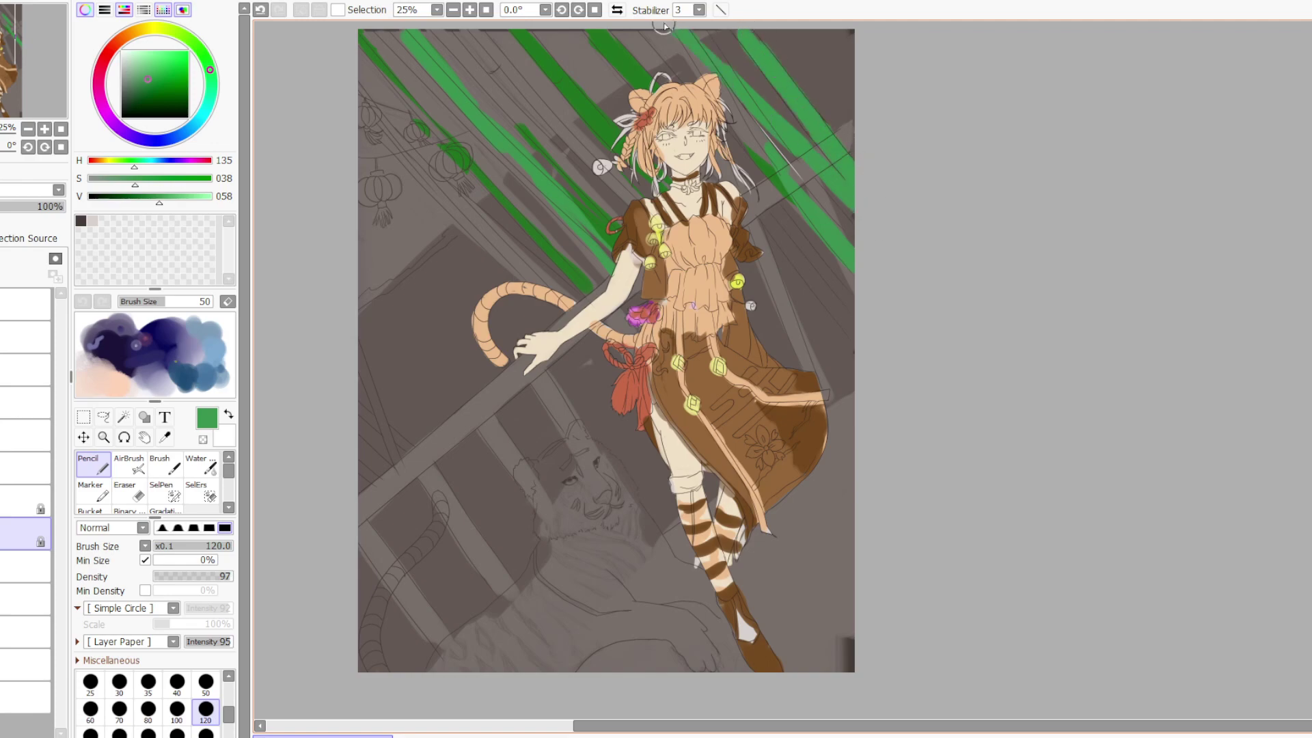
pyautogui.moveTo(742, 116); pyautogui.dragTo(774, 176)
pyautogui.moveTo(622, 42); pyautogui.dragTo(652, 85)
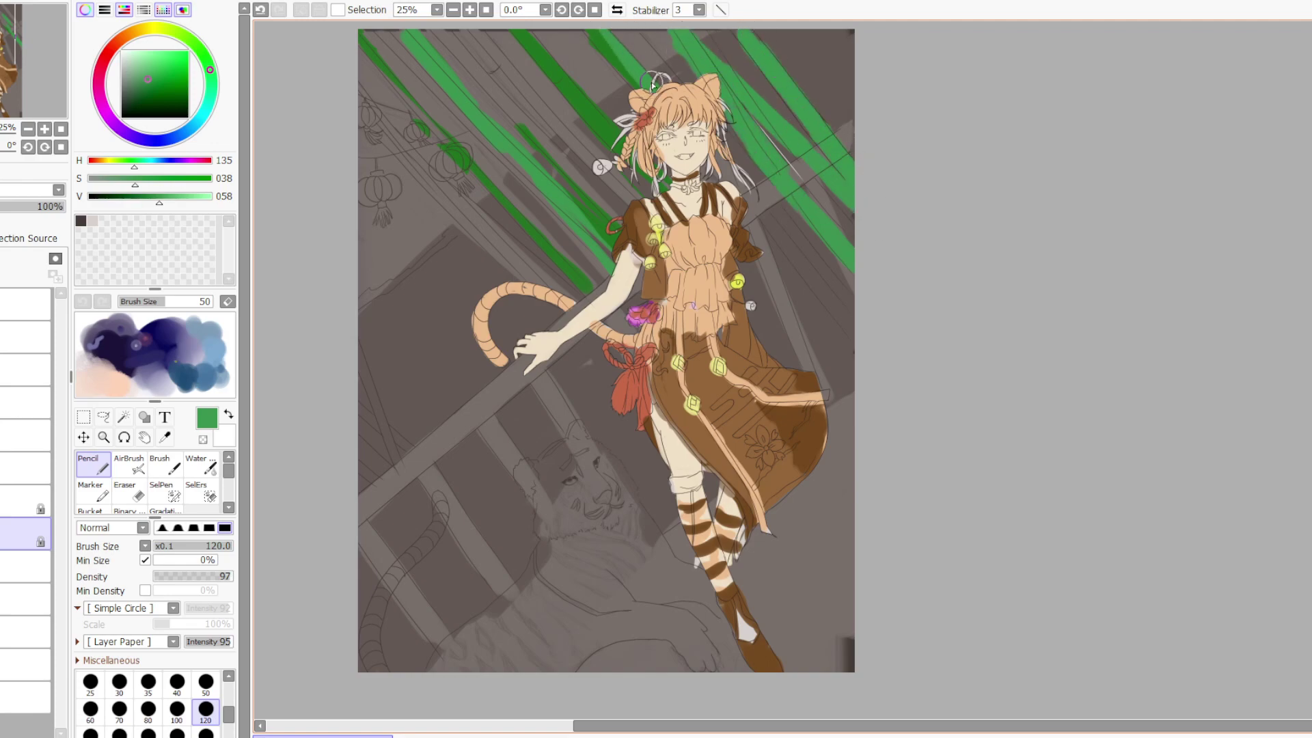
# Fill the background between the hanging lanterns and the character's head with more lighter green diagonal stalks
pyautogui.moveTo(592, 40); pyautogui.dragTo(607, 90)
pyautogui.moveTo(514, 36)
pyautogui.mouseDown()
pyautogui.moveTo(585, 118)
pyautogui.moveTo(567, 125)
pyautogui.mouseUp()
pyautogui.moveTo(483, 38)
pyautogui.mouseDown()
pyautogui.moveTo(527, 114)
pyautogui.moveTo(514, 114)
pyautogui.mouseUp()
pyautogui.moveTo(391, 41); pyautogui.dragTo(464, 168)
pyautogui.moveTo(387, 145)
pyautogui.mouseDown()
pyautogui.moveTo(490, 263)
pyautogui.moveTo(572, 311)
pyautogui.mouseUp()
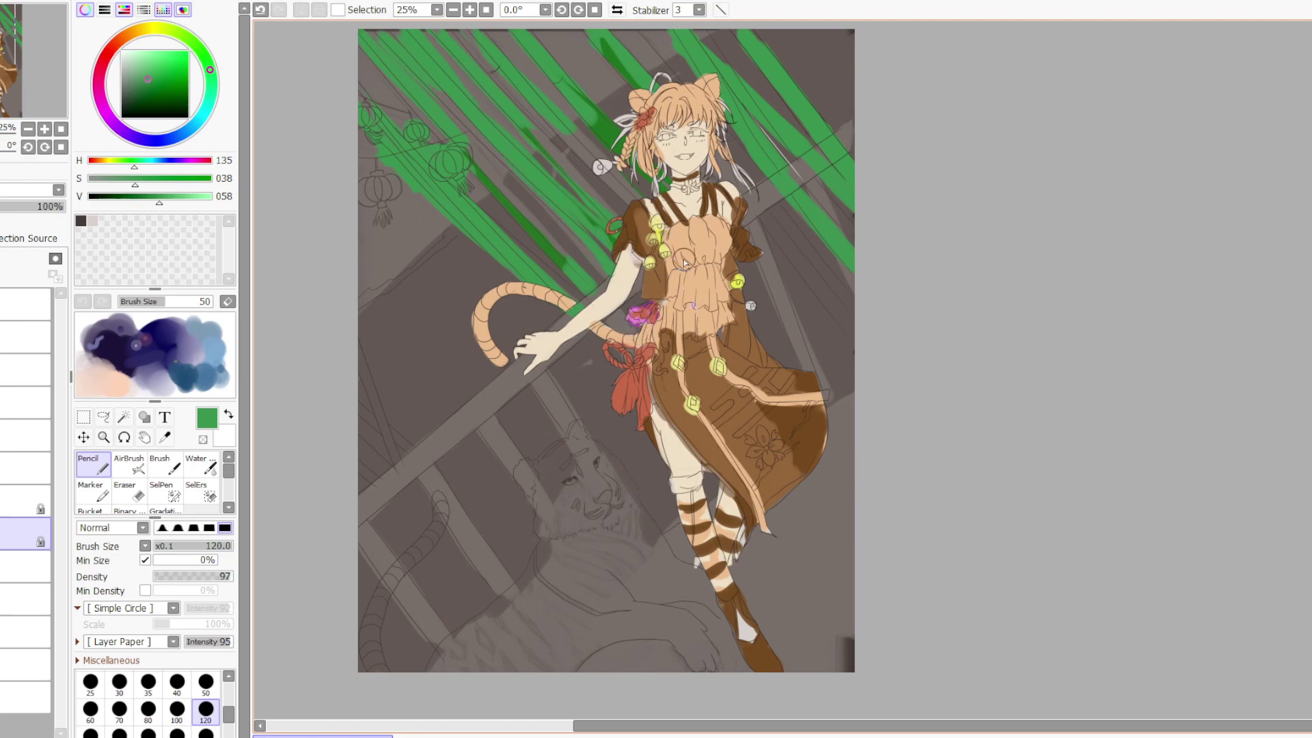
# On the next layer down, paint the ground area behind the character's legs in the bodice's peach
pyautogui.click(16, 571)
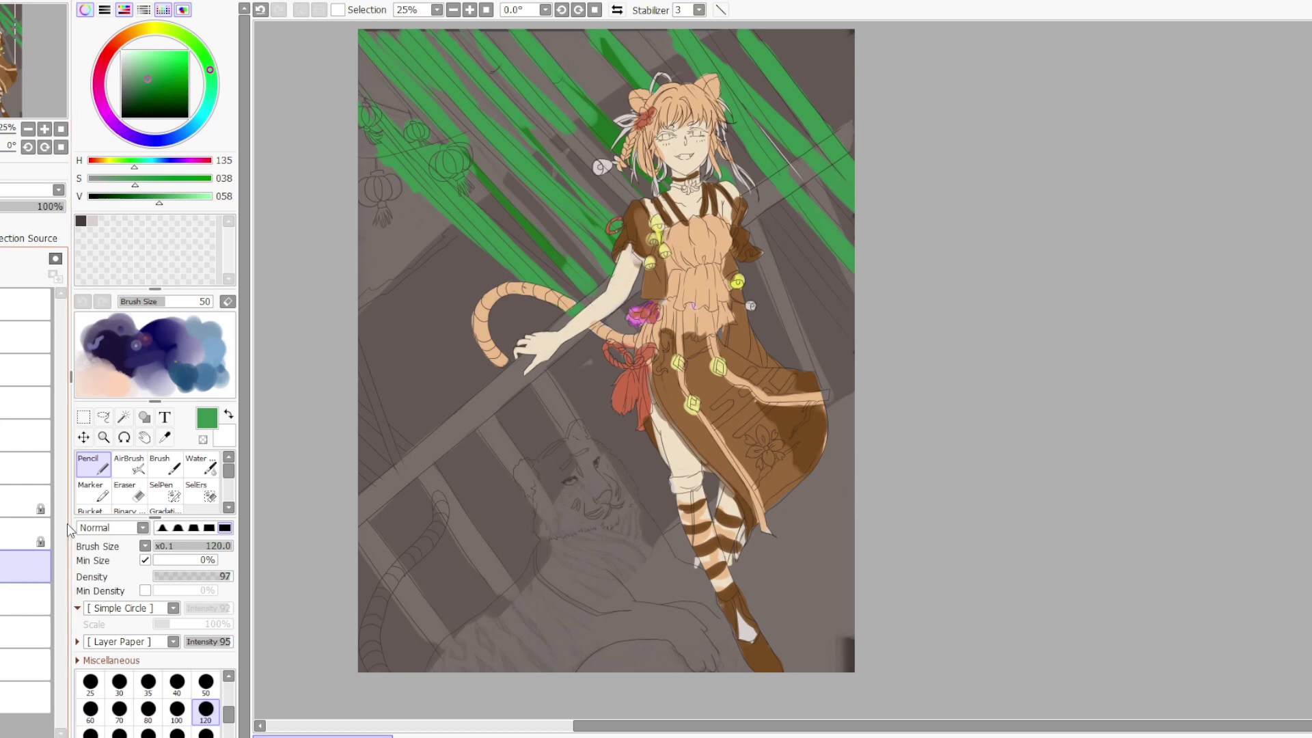
pyautogui.click(122, 41)
pyautogui.moveTo(159, 68); pyautogui.dragTo(163, 61)
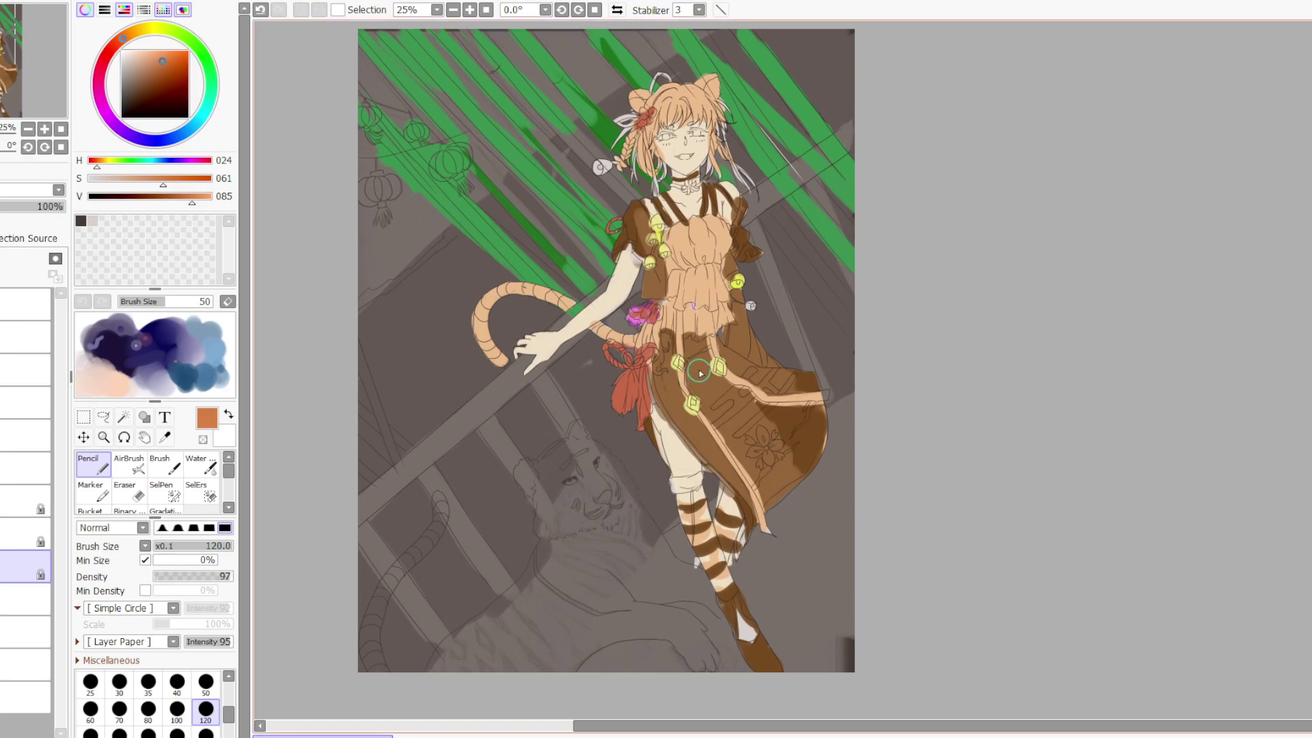
pyautogui.keyDown('alt'); pyautogui.click(707, 276); pyautogui.keyUp('alt')
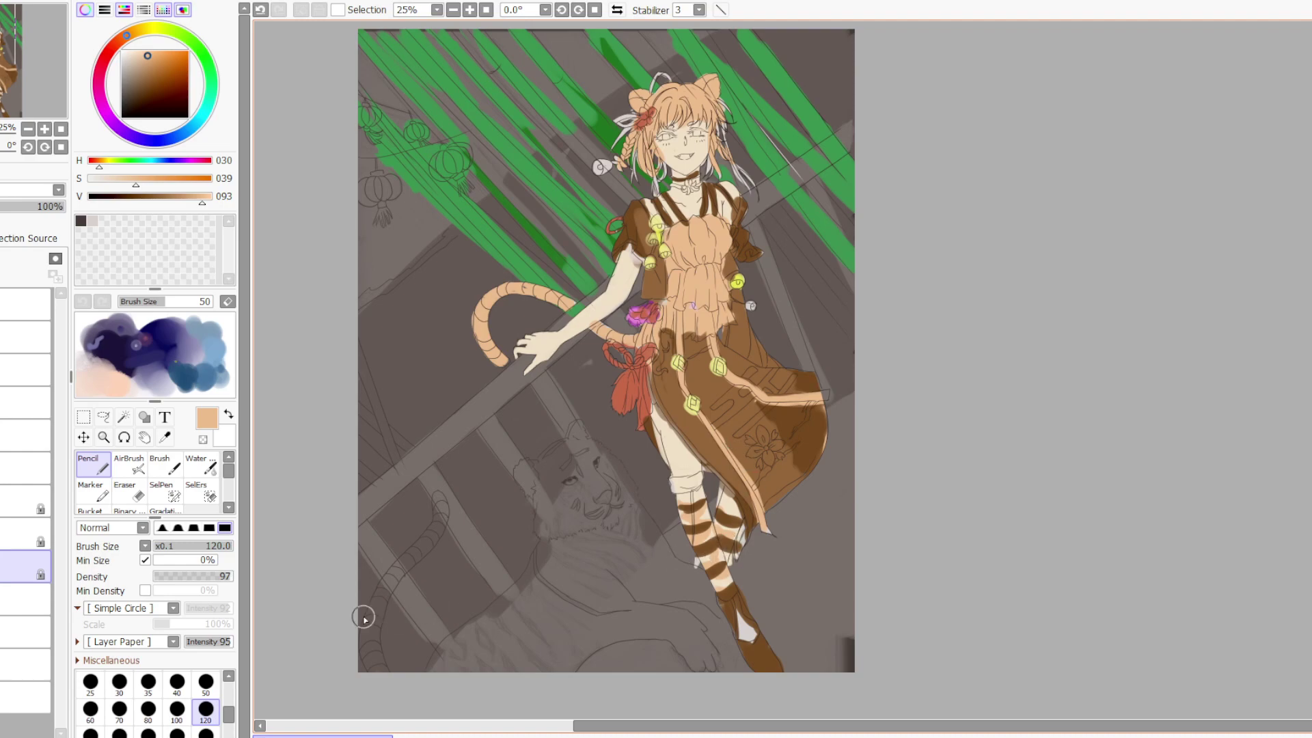
pyautogui.moveTo(824, 527)
pyautogui.mouseDown()
pyautogui.moveTo(770, 624)
pyautogui.moveTo(853, 536)
pyautogui.moveTo(800, 638)
pyautogui.moveTo(850, 639)
pyautogui.moveTo(682, 633)
pyautogui.moveTo(896, 416)
pyautogui.moveTo(824, 444)
pyautogui.moveTo(870, 381)
pyautogui.moveTo(595, 671)
pyautogui.moveTo(656, 567)
pyautogui.moveTo(681, 620)
pyautogui.mouseUp()
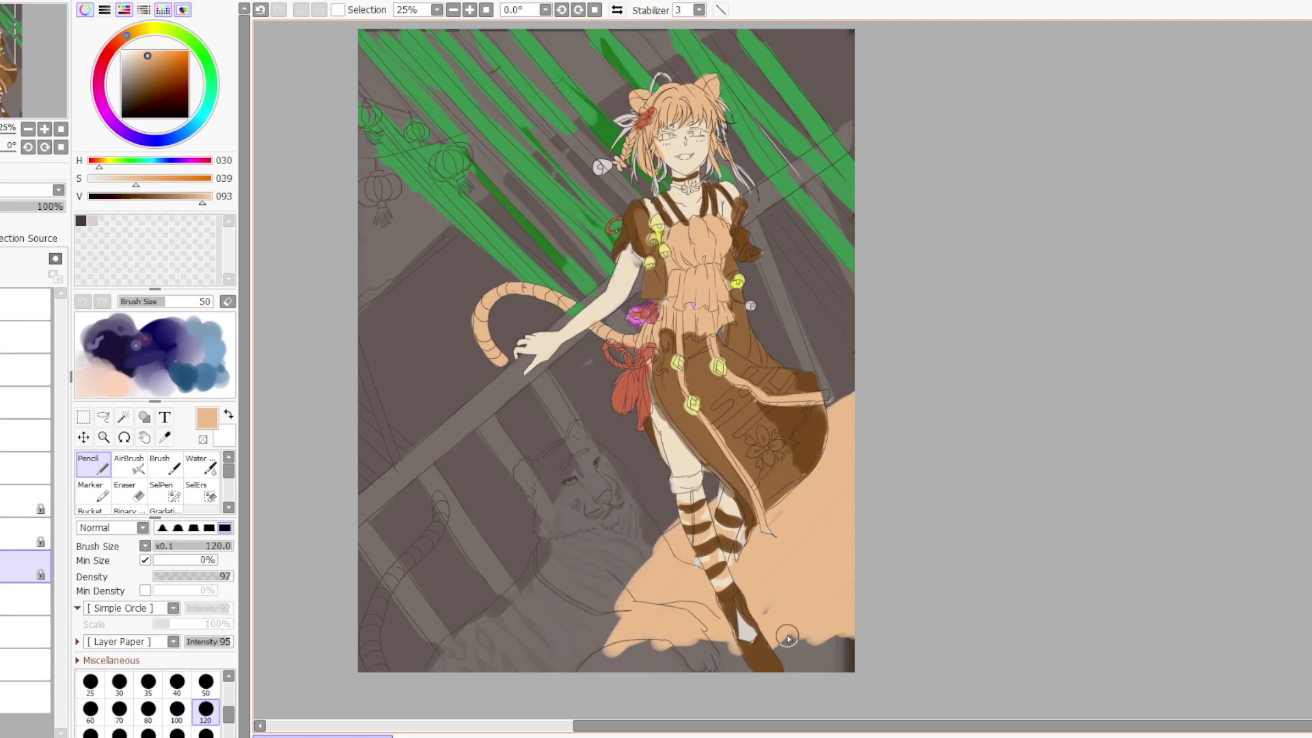
# Paint the railing's handrail, the post behind the skirt and the balusters near the tiger in peach
pyautogui.moveTo(762, 249)
pyautogui.mouseDown()
pyautogui.moveTo(736, 212)
pyautogui.moveTo(820, 393)
pyautogui.moveTo(759, 250)
pyautogui.moveTo(813, 156)
pyautogui.moveTo(874, 124)
pyautogui.mouseUp()
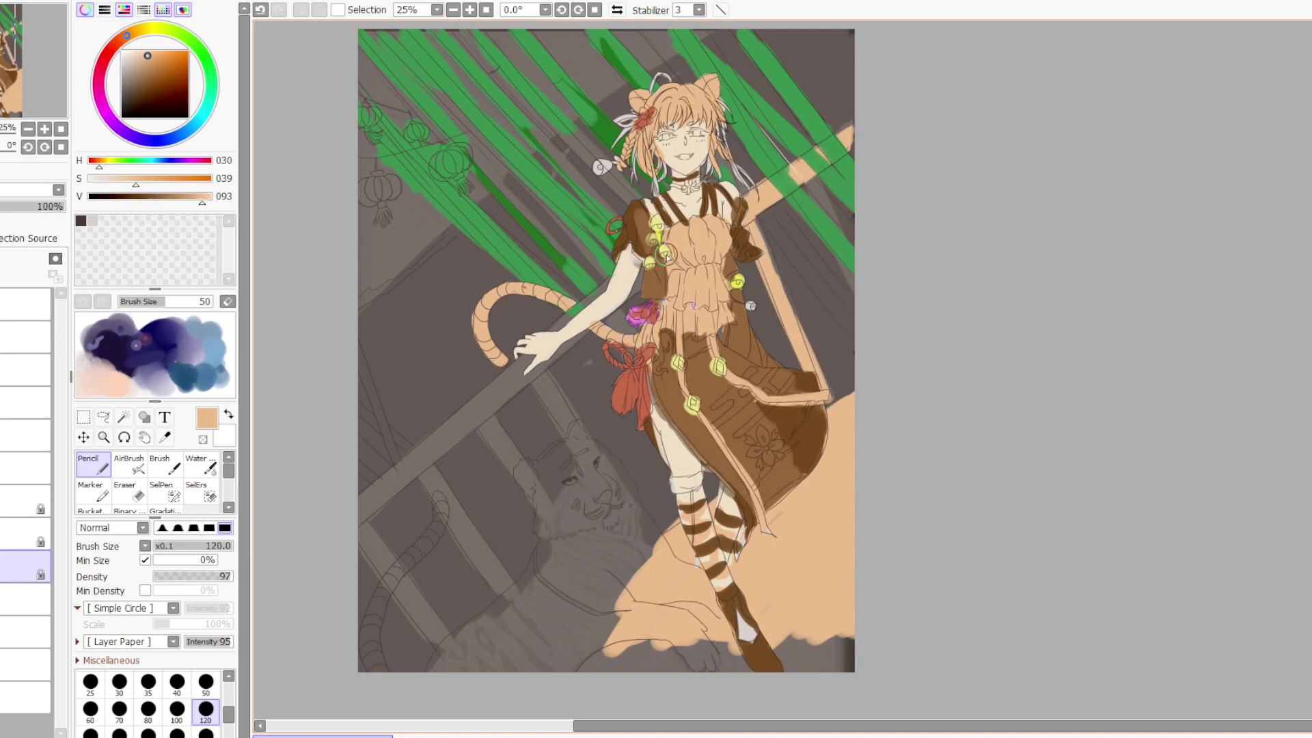
pyautogui.moveTo(639, 284)
pyautogui.mouseDown()
pyautogui.moveTo(492, 412)
pyautogui.moveTo(569, 320)
pyautogui.moveTo(407, 477)
pyautogui.mouseUp()
pyautogui.moveTo(532, 367)
pyautogui.mouseDown()
pyautogui.moveTo(338, 540)
pyautogui.moveTo(347, 521)
pyautogui.moveTo(439, 656)
pyautogui.moveTo(369, 535)
pyautogui.moveTo(441, 611)
pyautogui.mouseUp()
pyautogui.moveTo(410, 479); pyautogui.dragTo(521, 601)
pyautogui.moveTo(498, 434); pyautogui.dragTo(536, 492)
pyautogui.moveTo(550, 390)
pyautogui.mouseDown()
pyautogui.moveTo(572, 437)
pyautogui.moveTo(541, 370)
pyautogui.moveTo(615, 498)
pyautogui.mouseUp()
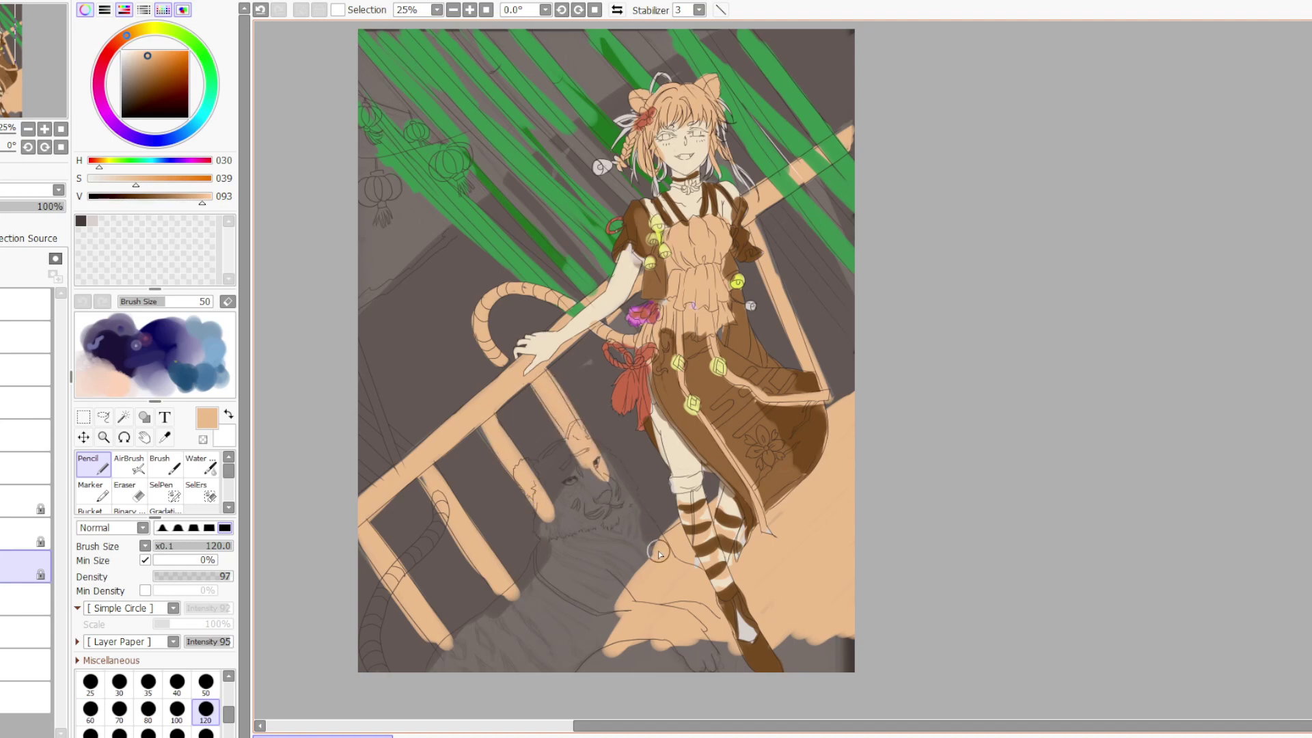
pyautogui.keyDown('alt'); pyautogui.click(711, 386); pyautogui.keyUp('alt')
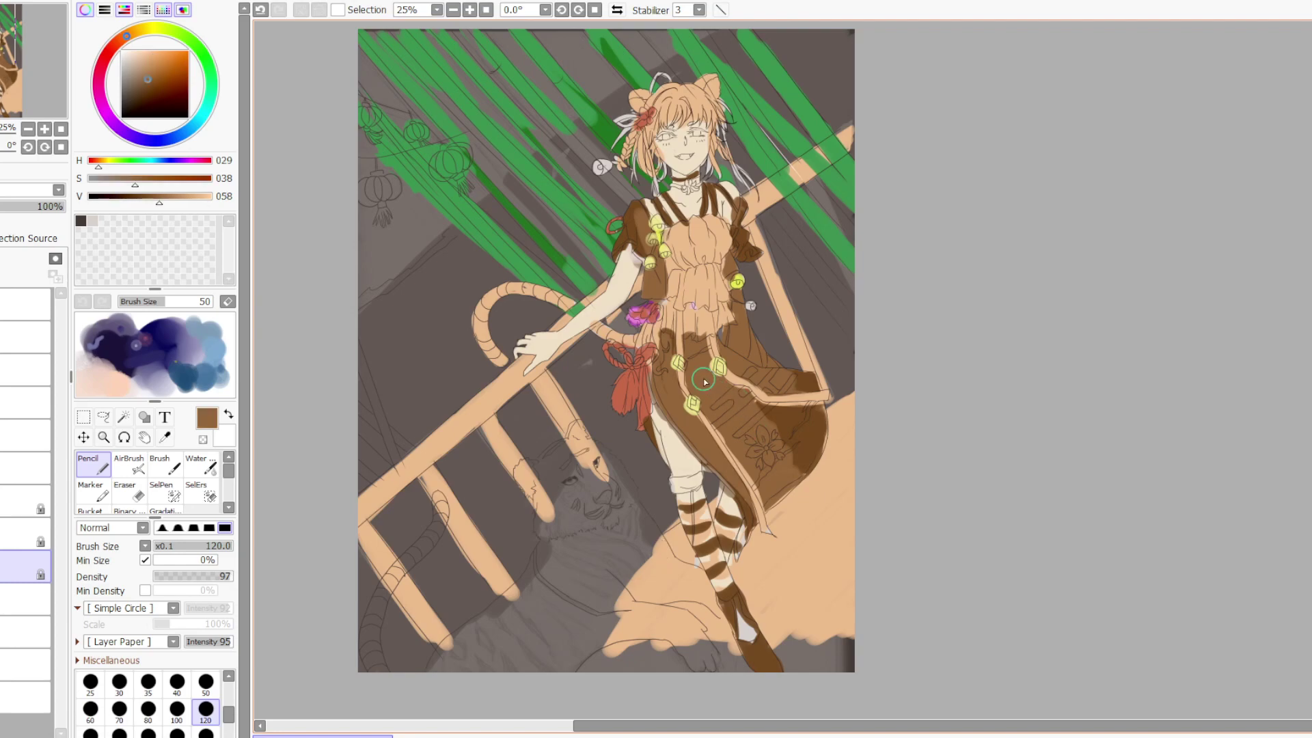
pyautogui.click(209, 70)
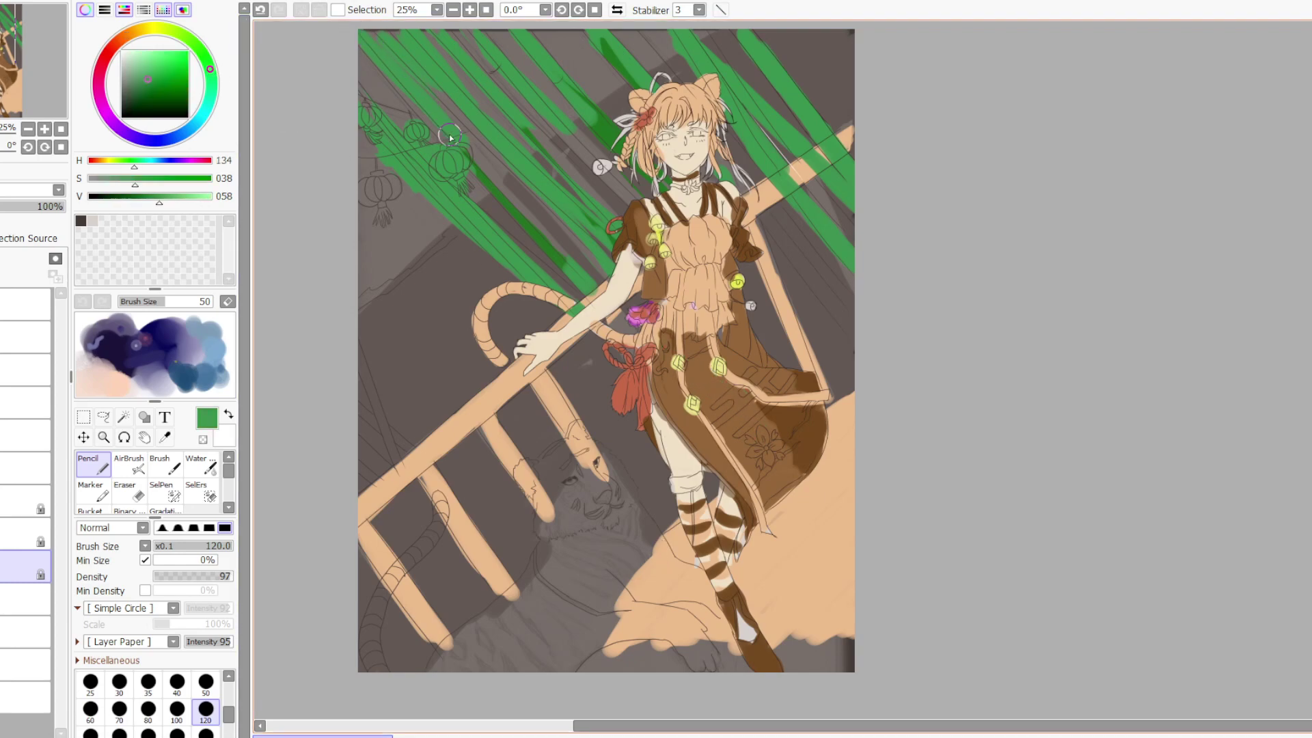
pyautogui.click(6, 541)
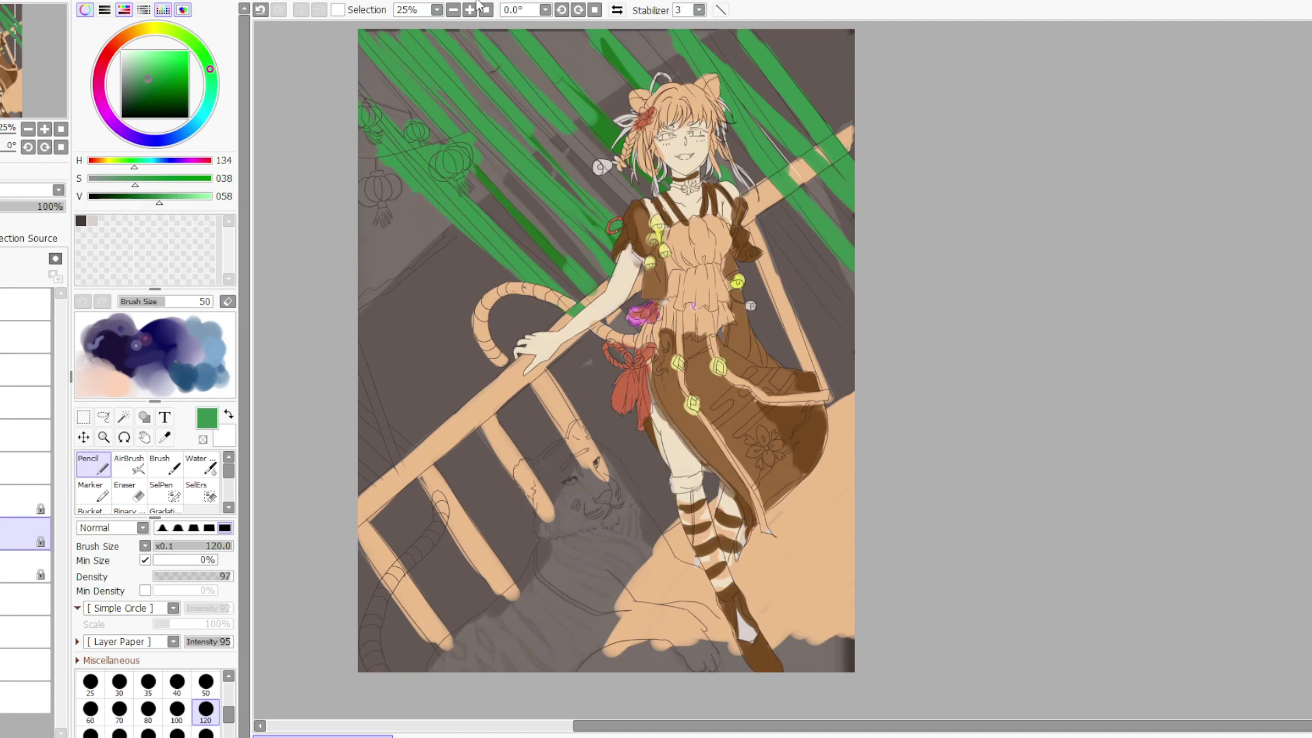
# On the layer holding the back wall, paint the area behind the stalks and beside the railing post in the skirt's brown
pyautogui.click(21, 600)
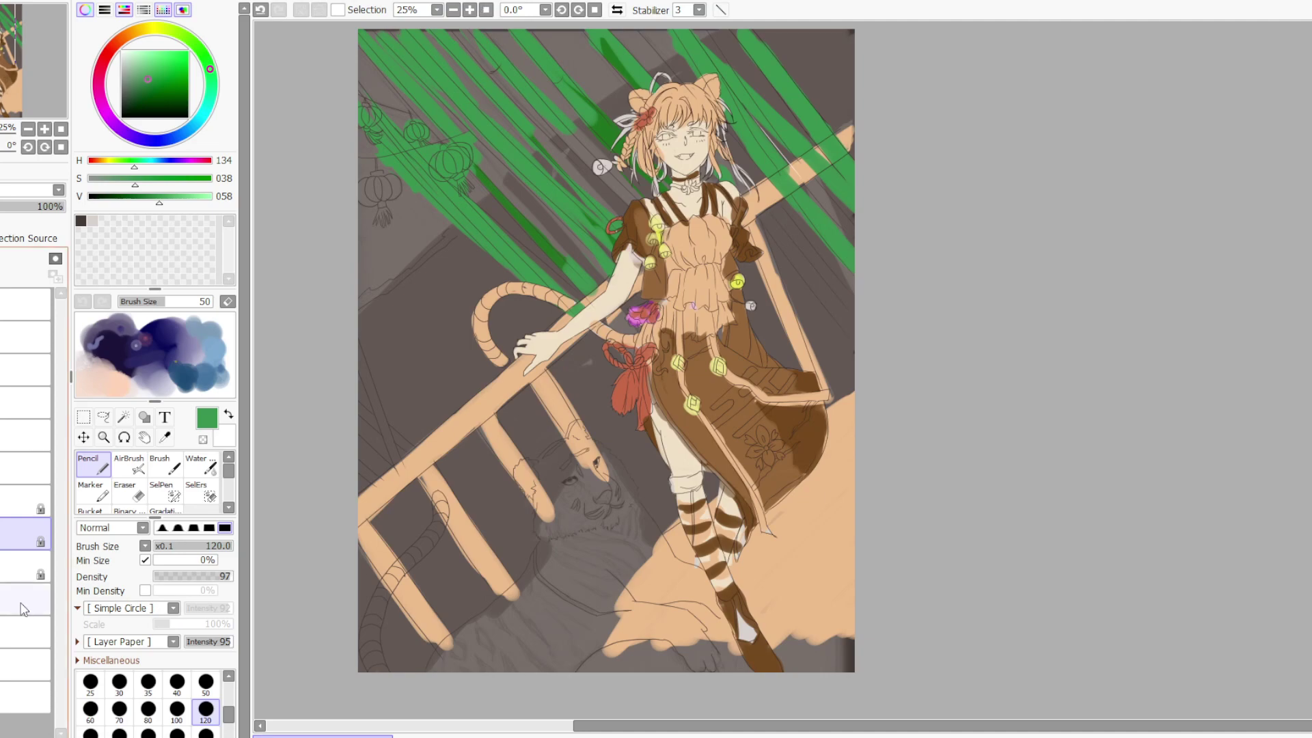
pyautogui.click(1, 599)
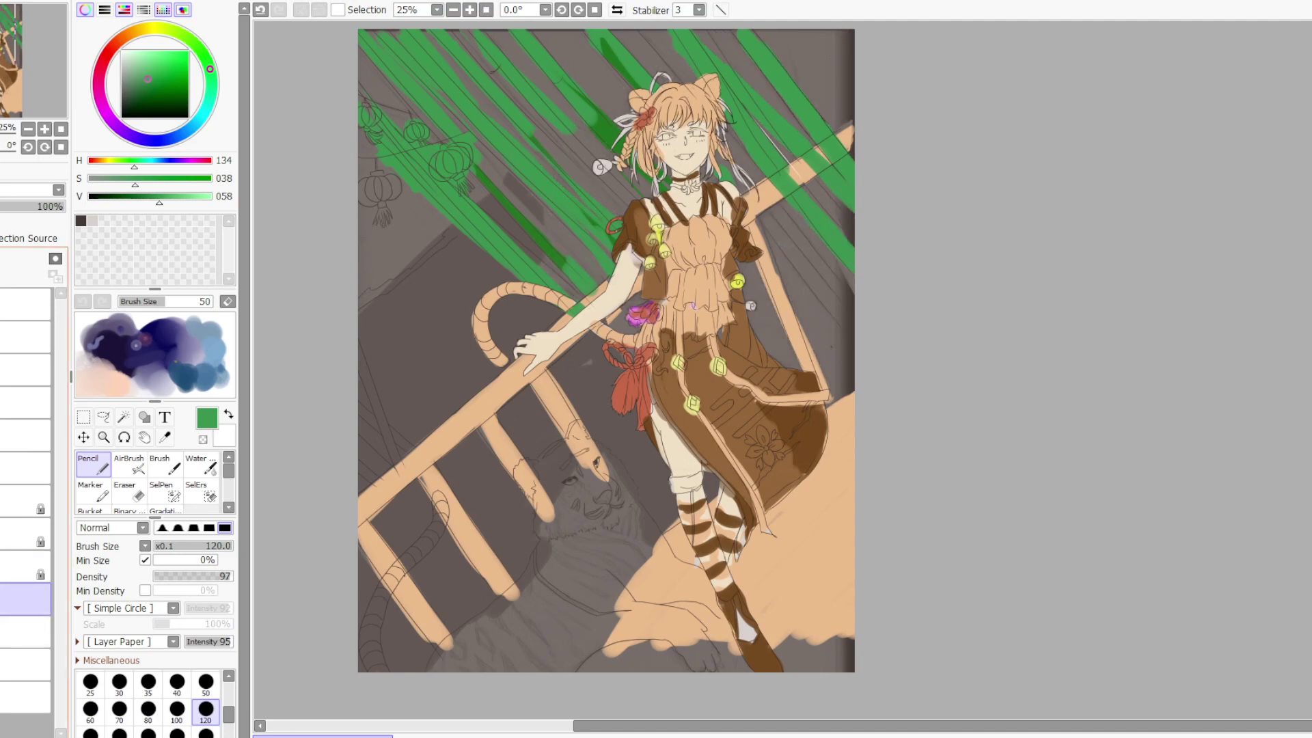
pyautogui.click(2, 598)
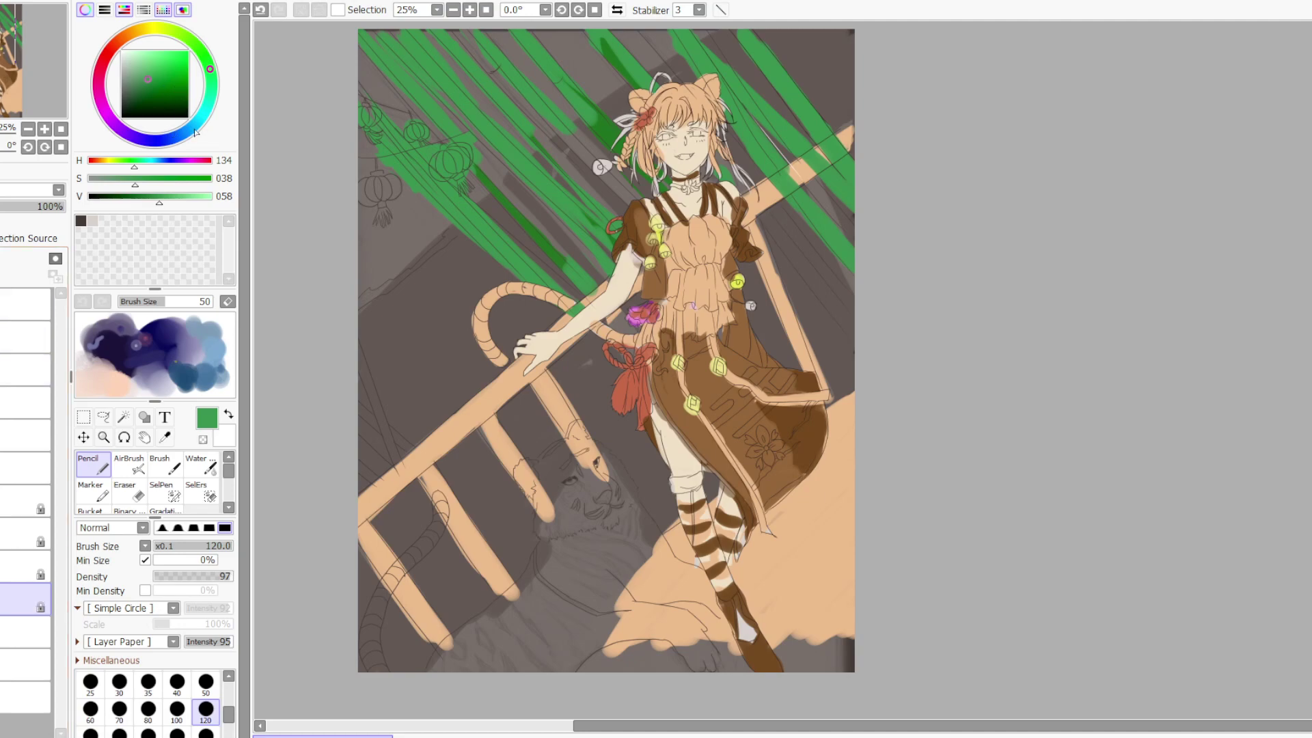
pyautogui.keyDown('alt'); pyautogui.click(700, 383); pyautogui.keyUp('alt')
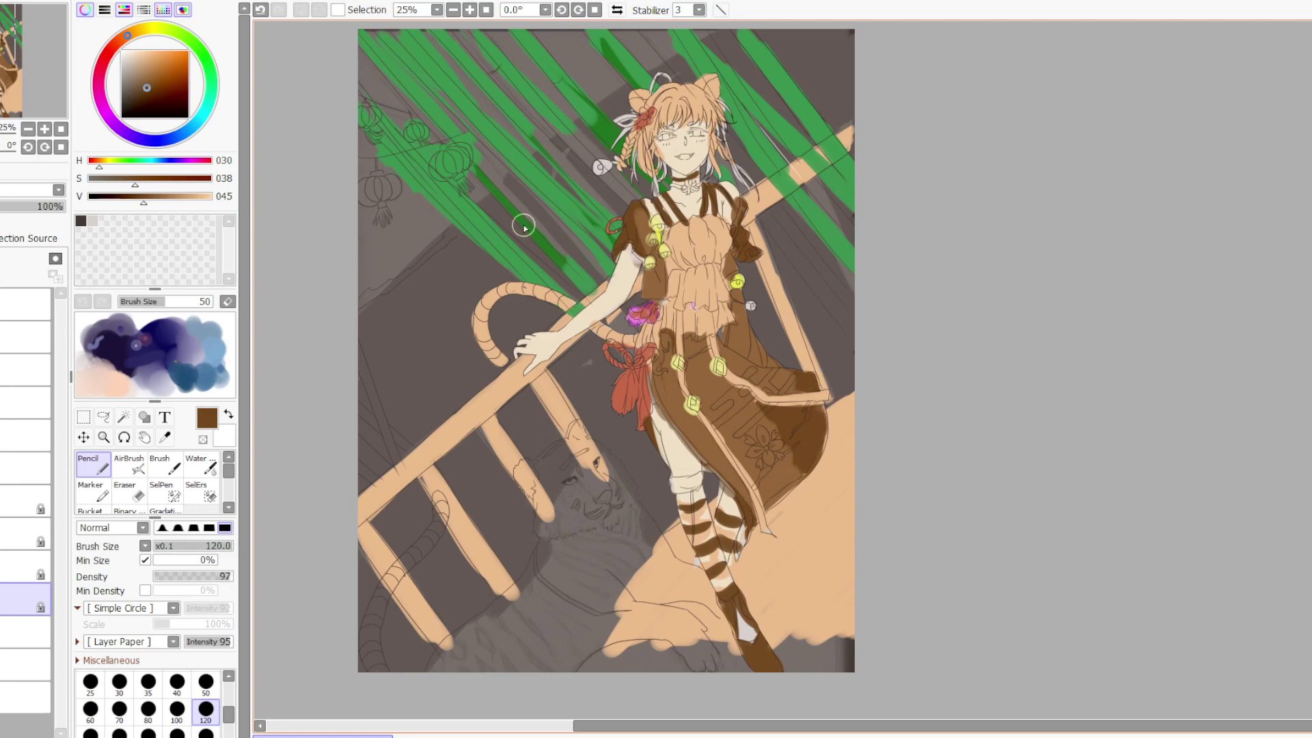
pyautogui.moveTo(600, 103)
pyautogui.mouseDown()
pyautogui.moveTo(687, 57)
pyautogui.moveTo(821, 44)
pyautogui.moveTo(840, 69)
pyautogui.moveTo(827, 96)
pyautogui.mouseUp()
pyautogui.moveTo(752, 142)
pyautogui.mouseDown()
pyautogui.moveTo(838, 102)
pyautogui.moveTo(797, 173)
pyautogui.moveTo(842, 179)
pyautogui.mouseUp()
pyautogui.moveTo(586, 134)
pyautogui.mouseDown()
pyautogui.moveTo(663, 65)
pyautogui.moveTo(621, 101)
pyautogui.moveTo(662, 164)
pyautogui.mouseUp()
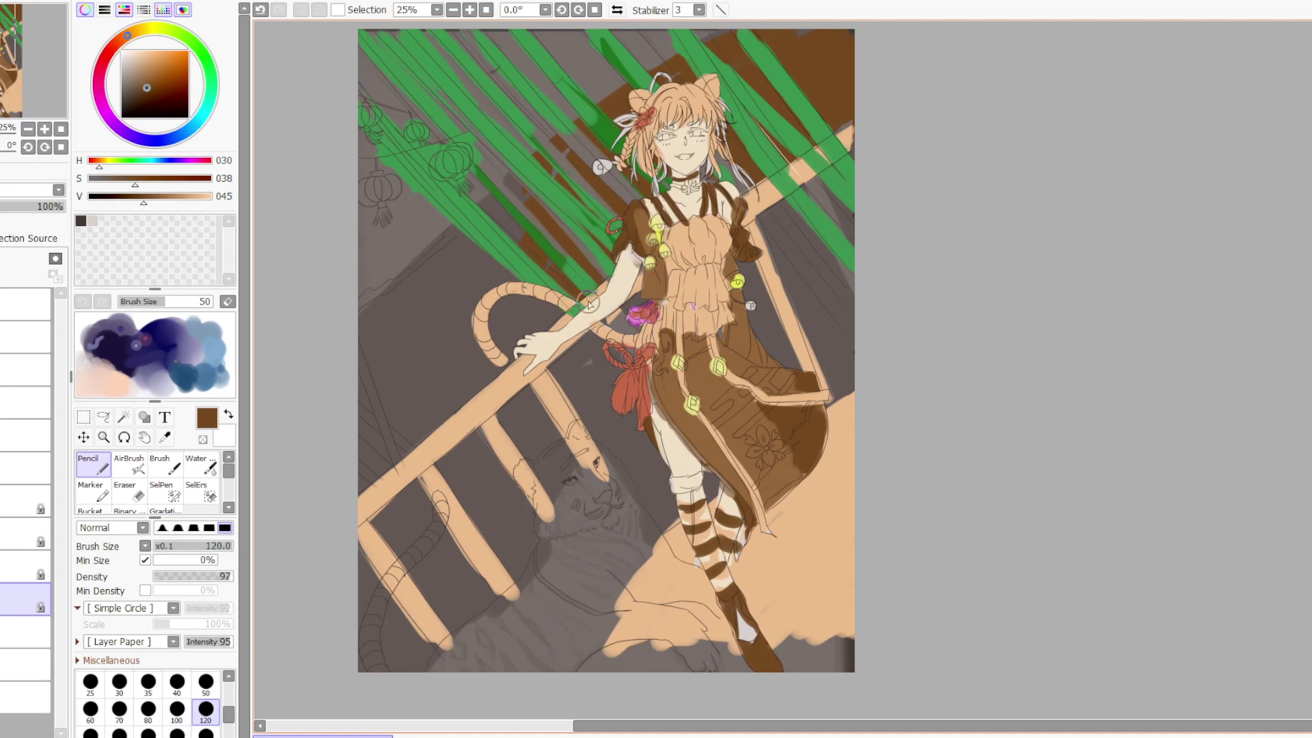
pyautogui.moveTo(848, 268)
pyautogui.mouseDown()
pyautogui.moveTo(762, 310)
pyautogui.moveTo(804, 360)
pyautogui.moveTo(832, 360)
pyautogui.moveTo(832, 331)
pyautogui.moveTo(834, 368)
pyautogui.moveTo(765, 246)
pyautogui.moveTo(772, 344)
pyautogui.moveTo(756, 310)
pyautogui.moveTo(808, 375)
pyautogui.moveTo(810, 355)
pyautogui.moveTo(847, 329)
pyautogui.moveTo(832, 278)
pyautogui.mouseUp()
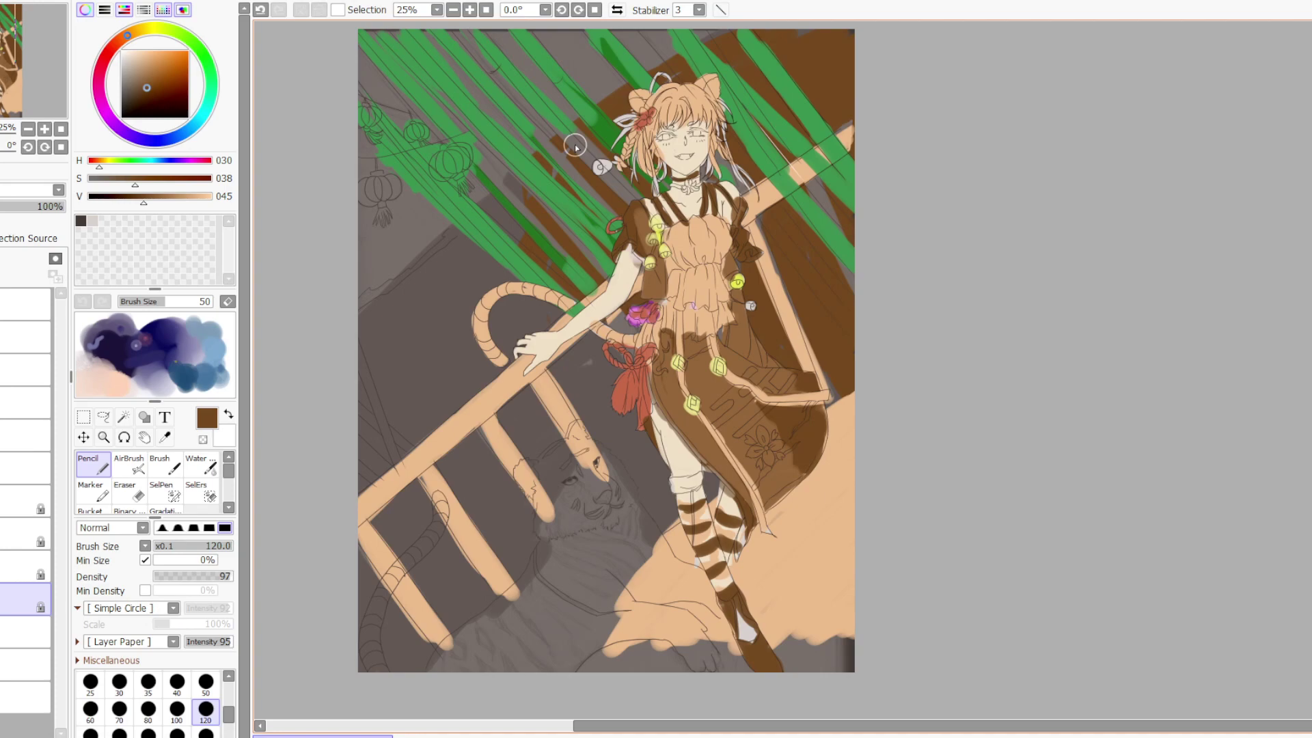
# Darken the wall behind the railing post and the character's shoulder with deep brown (H 030, S 032, V 033)
pyautogui.click(145, 94)
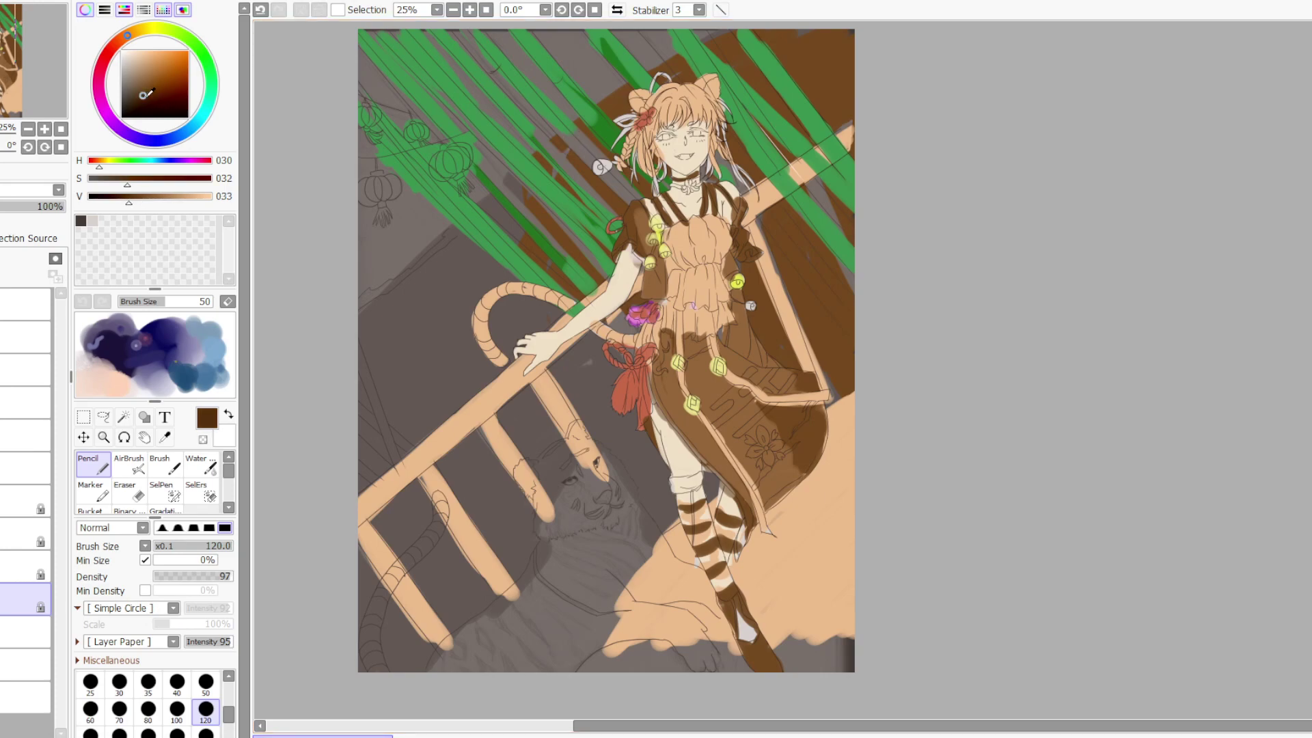
pyautogui.moveTo(847, 280)
pyautogui.mouseDown()
pyautogui.moveTo(835, 360)
pyautogui.moveTo(855, 357)
pyautogui.moveTo(783, 265)
pyautogui.moveTo(772, 359)
pyautogui.moveTo(813, 274)
pyautogui.moveTo(796, 224)
pyautogui.moveTo(762, 222)
pyautogui.moveTo(744, 255)
pyautogui.mouseUp()
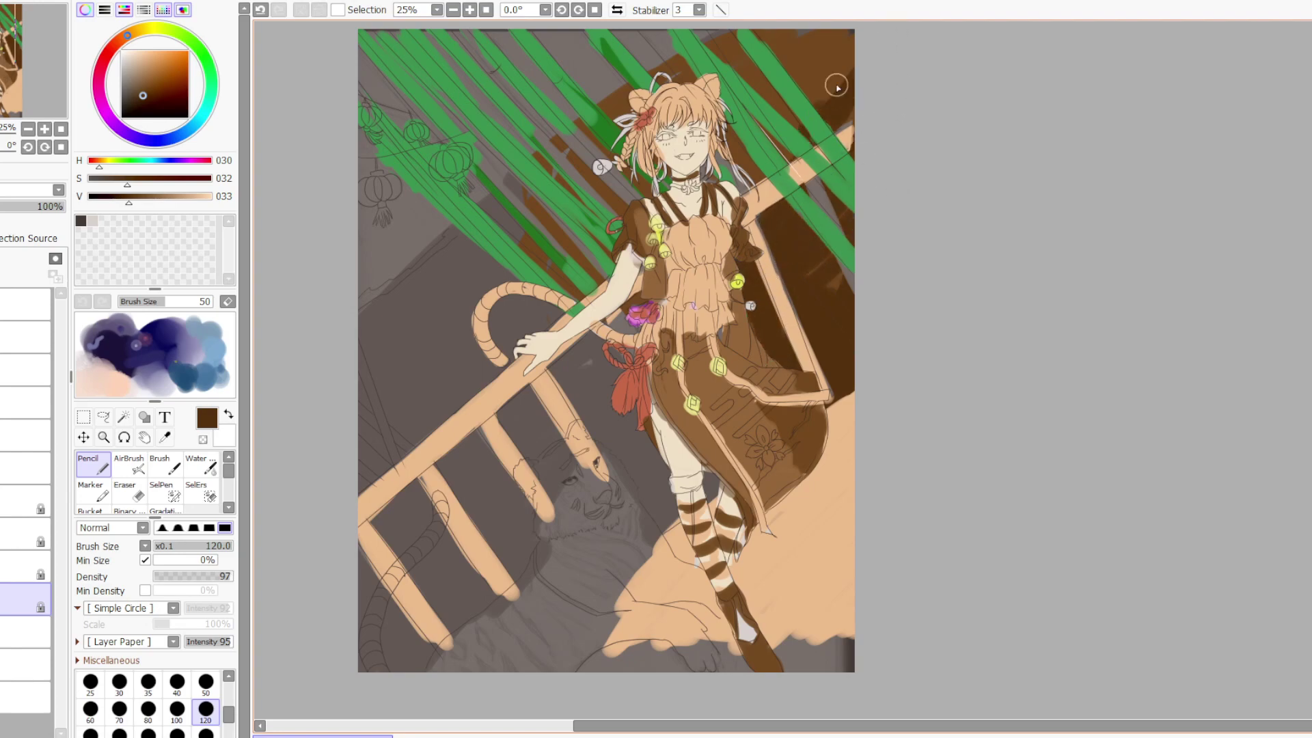
pyautogui.moveTo(836, 86)
pyautogui.mouseDown()
pyautogui.moveTo(861, 20)
pyautogui.moveTo(793, 35)
pyautogui.mouseUp()
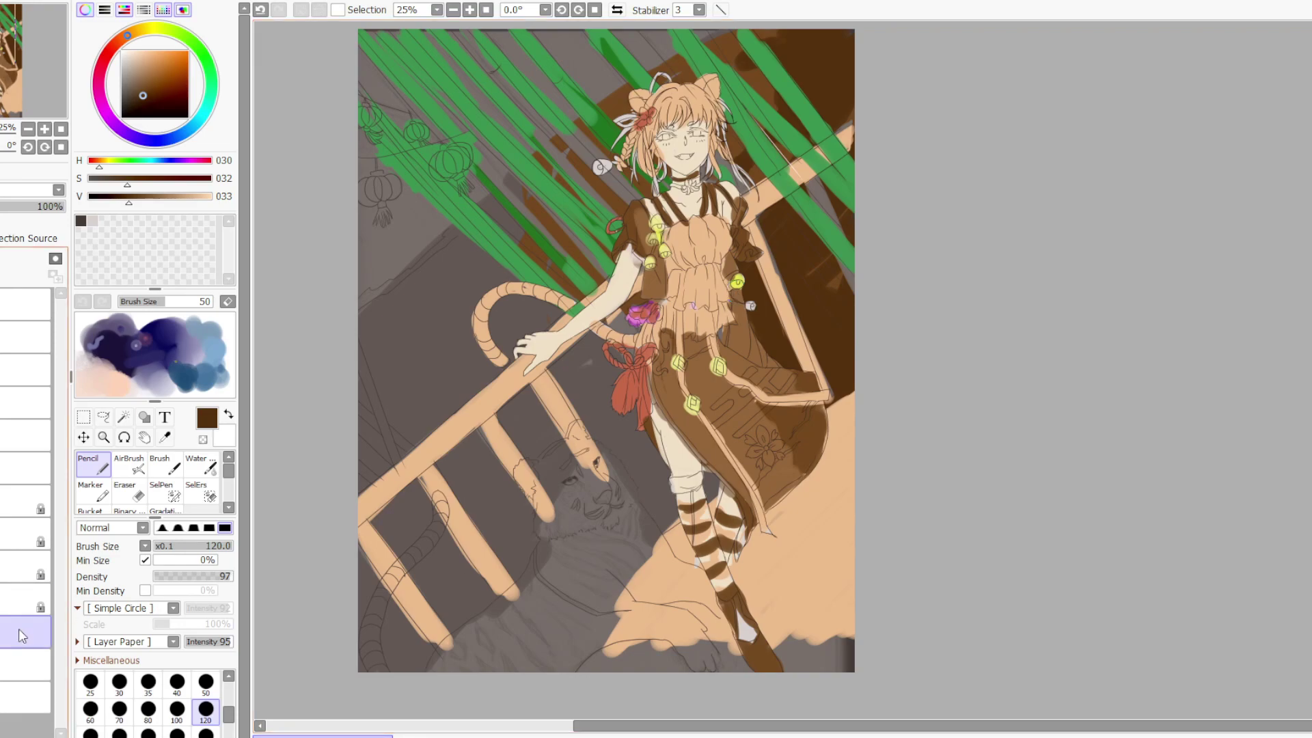
# On the next layer down, paint the area behind the railing and above the tiger in dark blue (H 220, S 032, V 033)
pyautogui.click(175, 135)
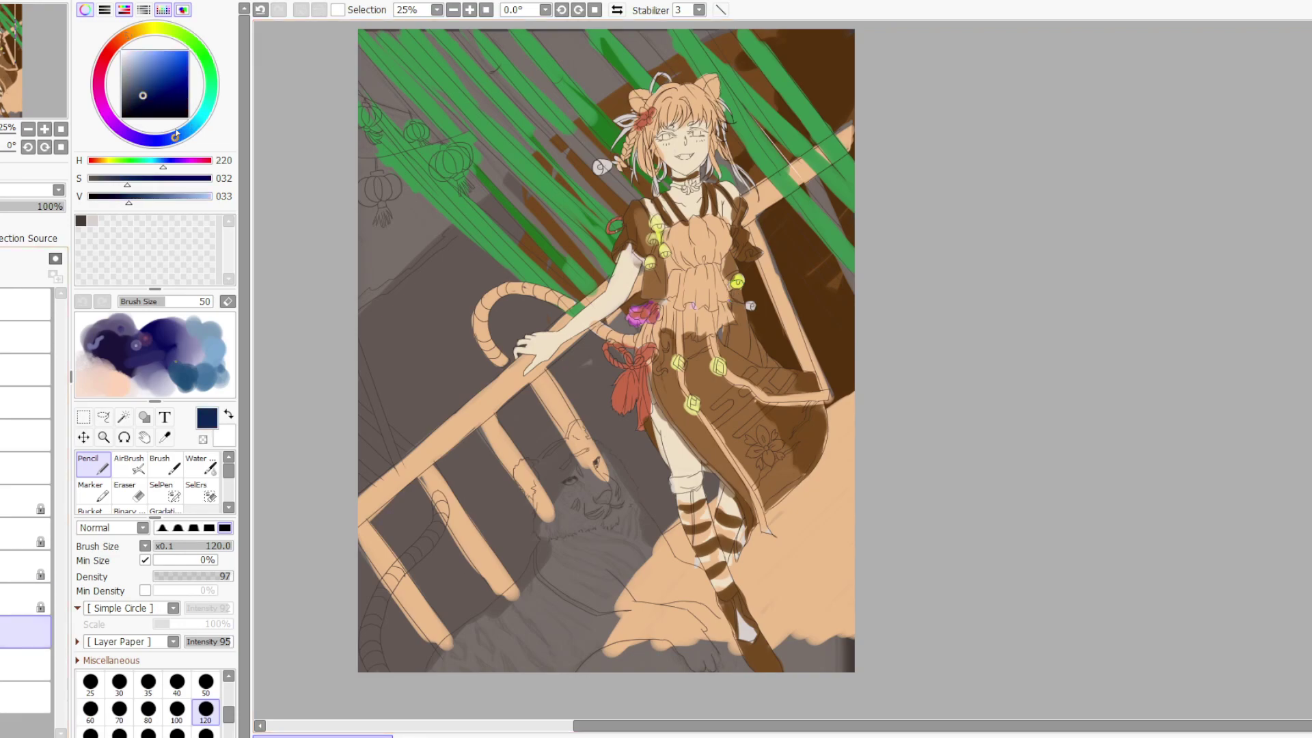
pyautogui.moveTo(454, 249)
pyautogui.mouseDown()
pyautogui.moveTo(343, 372)
pyautogui.moveTo(498, 269)
pyautogui.moveTo(506, 345)
pyautogui.moveTo(417, 287)
pyautogui.moveTo(432, 359)
pyautogui.moveTo(523, 379)
pyautogui.moveTo(478, 482)
pyautogui.moveTo(463, 592)
pyautogui.moveTo(433, 608)
pyautogui.moveTo(426, 559)
pyautogui.moveTo(434, 626)
pyautogui.moveTo(472, 595)
pyautogui.mouseUp()
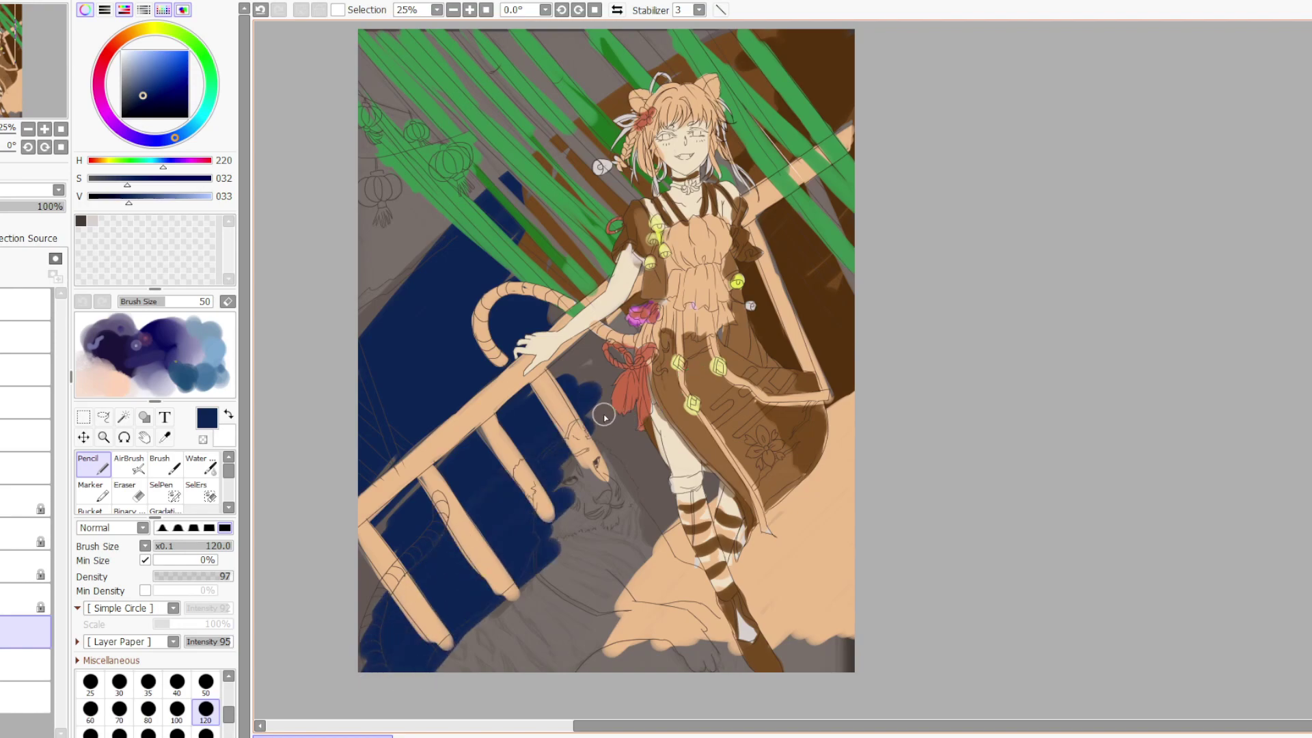
pyautogui.moveTo(603, 414)
pyautogui.mouseDown()
pyautogui.moveTo(617, 466)
pyautogui.moveTo(664, 508)
pyautogui.moveTo(637, 411)
pyautogui.moveTo(665, 470)
pyautogui.moveTo(656, 513)
pyautogui.mouseUp()
pyautogui.moveTo(562, 374)
pyautogui.mouseDown()
pyautogui.moveTo(579, 343)
pyautogui.moveTo(608, 372)
pyautogui.moveTo(625, 324)
pyautogui.moveTo(630, 370)
pyautogui.moveTo(615, 348)
pyautogui.moveTo(632, 321)
pyautogui.moveTo(559, 317)
pyautogui.mouseUp()
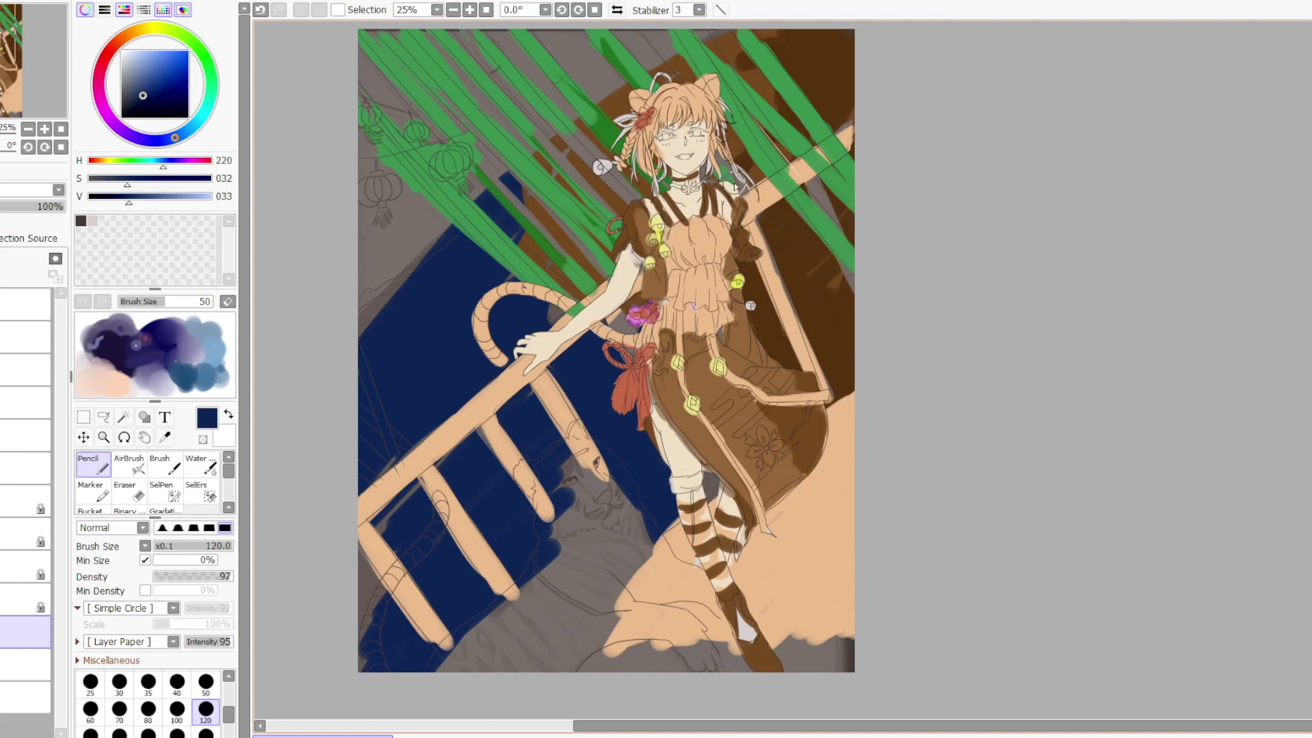
# Add a new layer above the topmost locked colour layer for painting with the 120-size Pencil
pyautogui.scroll(-2, 712, 295)
pyautogui.scroll(-2, 711, 295)
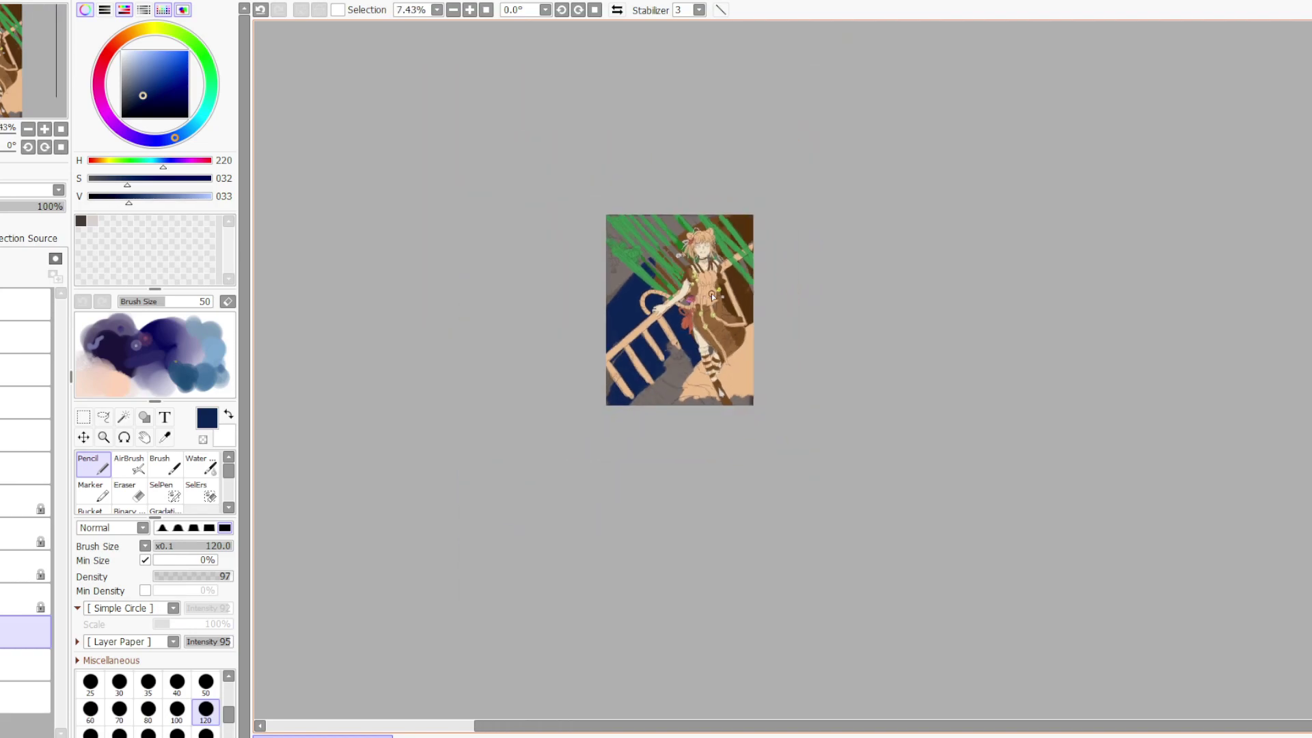
pyautogui.scroll(1, 711, 296)
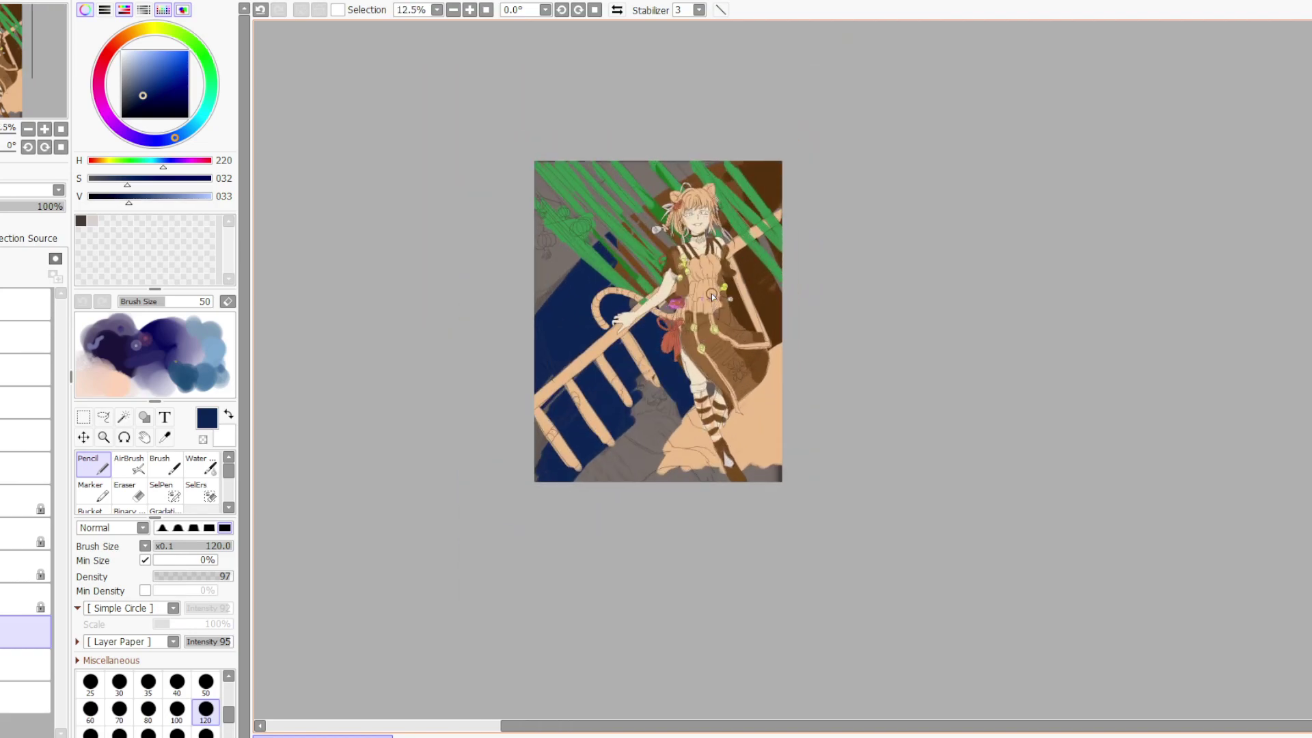
pyautogui.scroll(1, 712, 295)
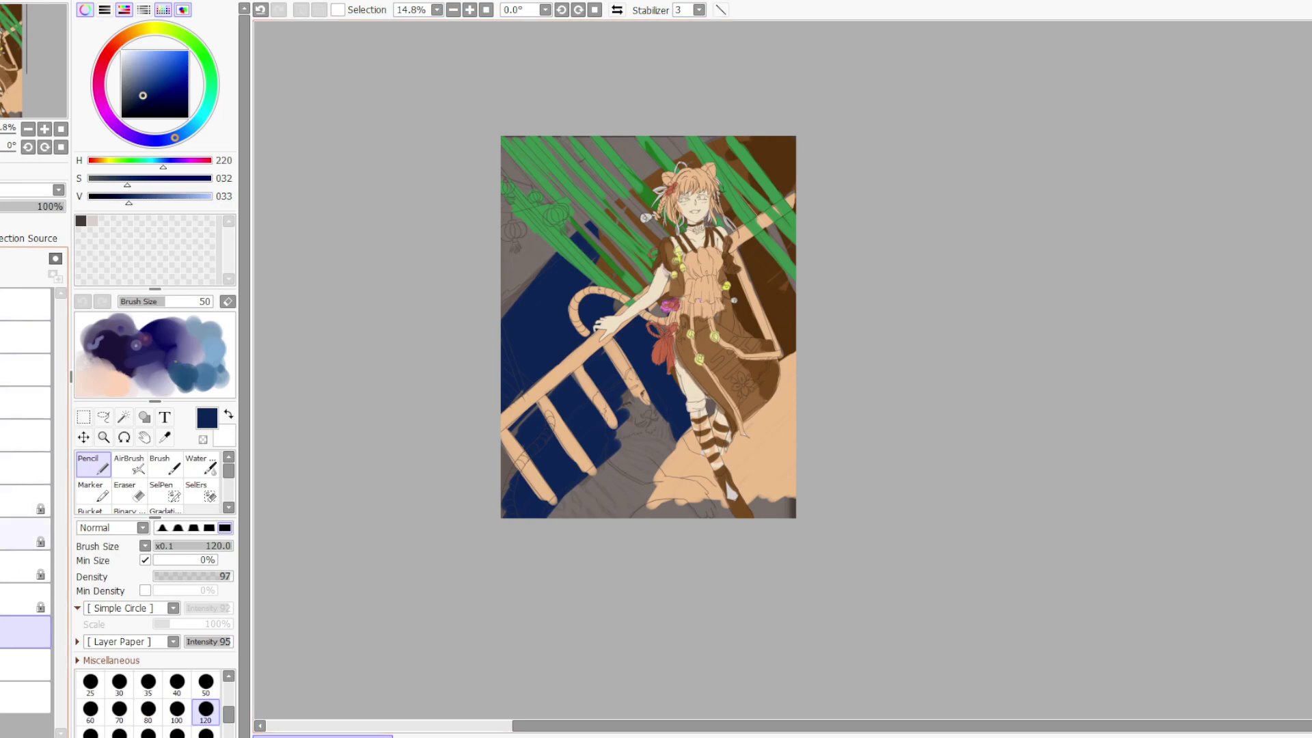
pyautogui.click(25, 501)
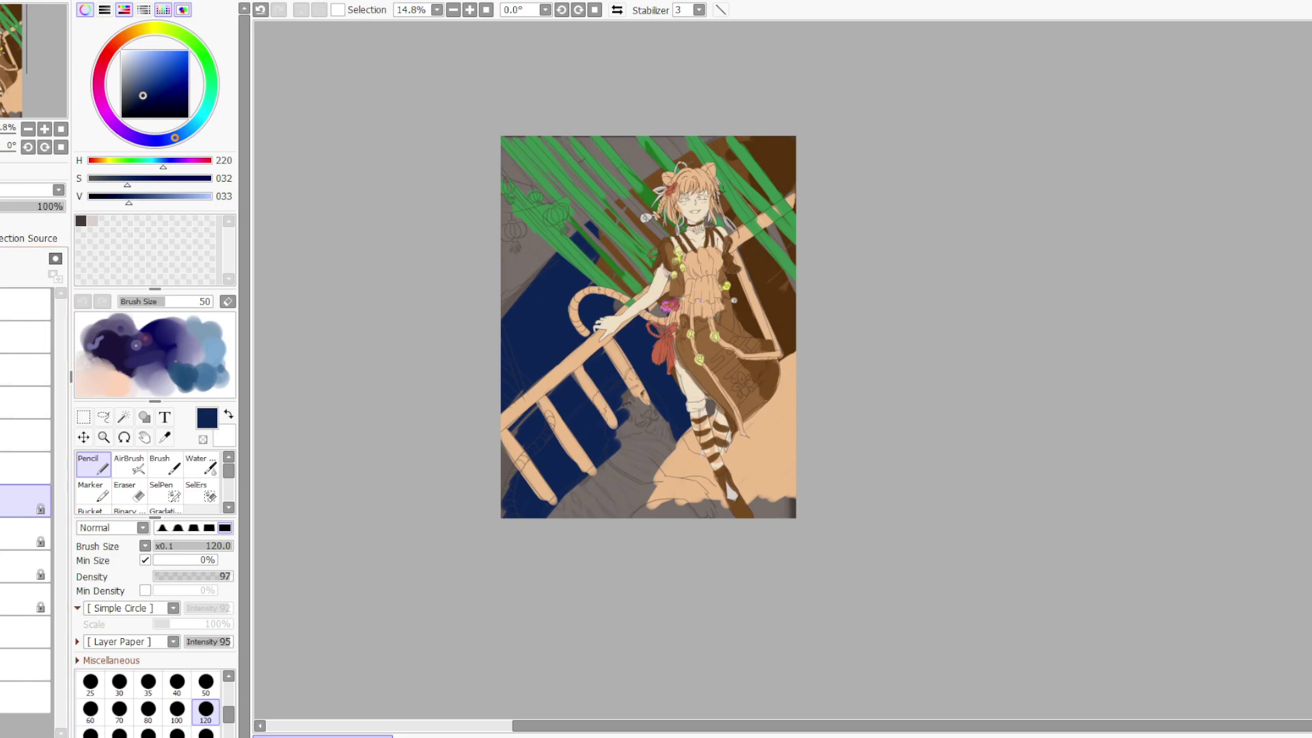
pyautogui.hotkey('ctrl', 'shift', 'n')
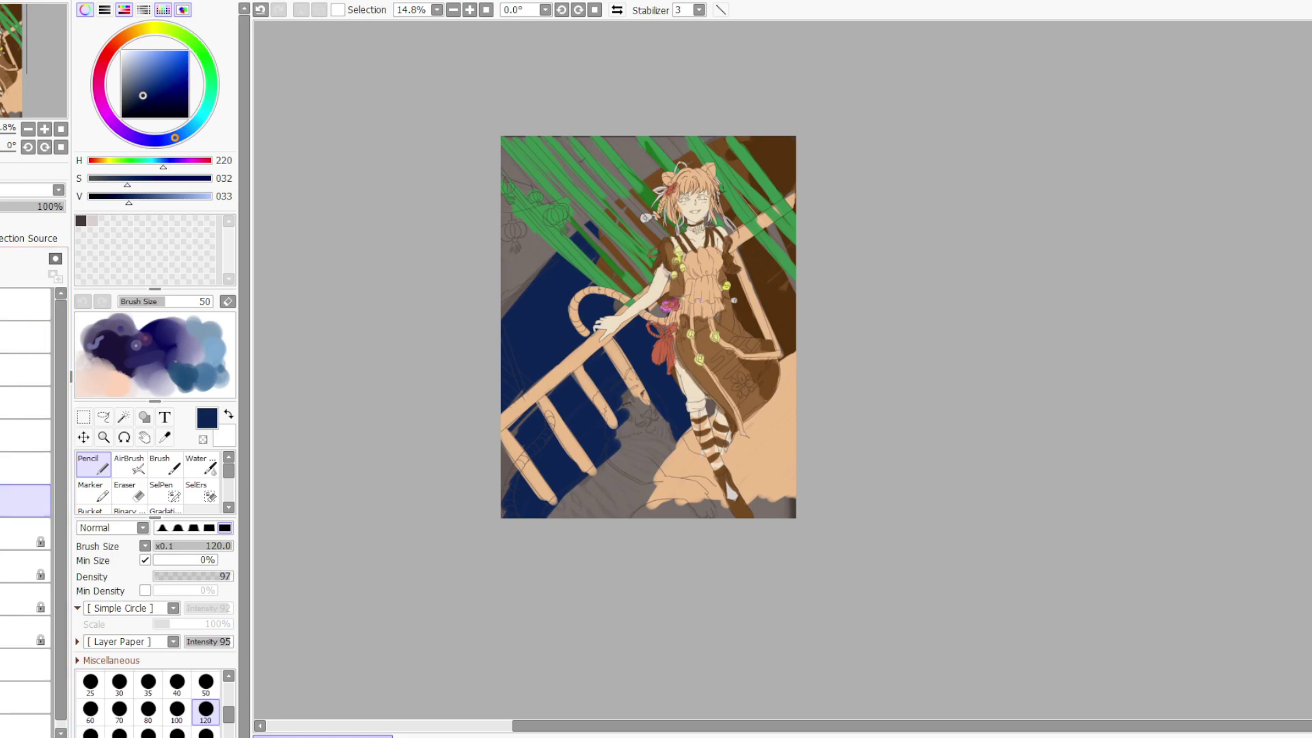
pyautogui.press('e')
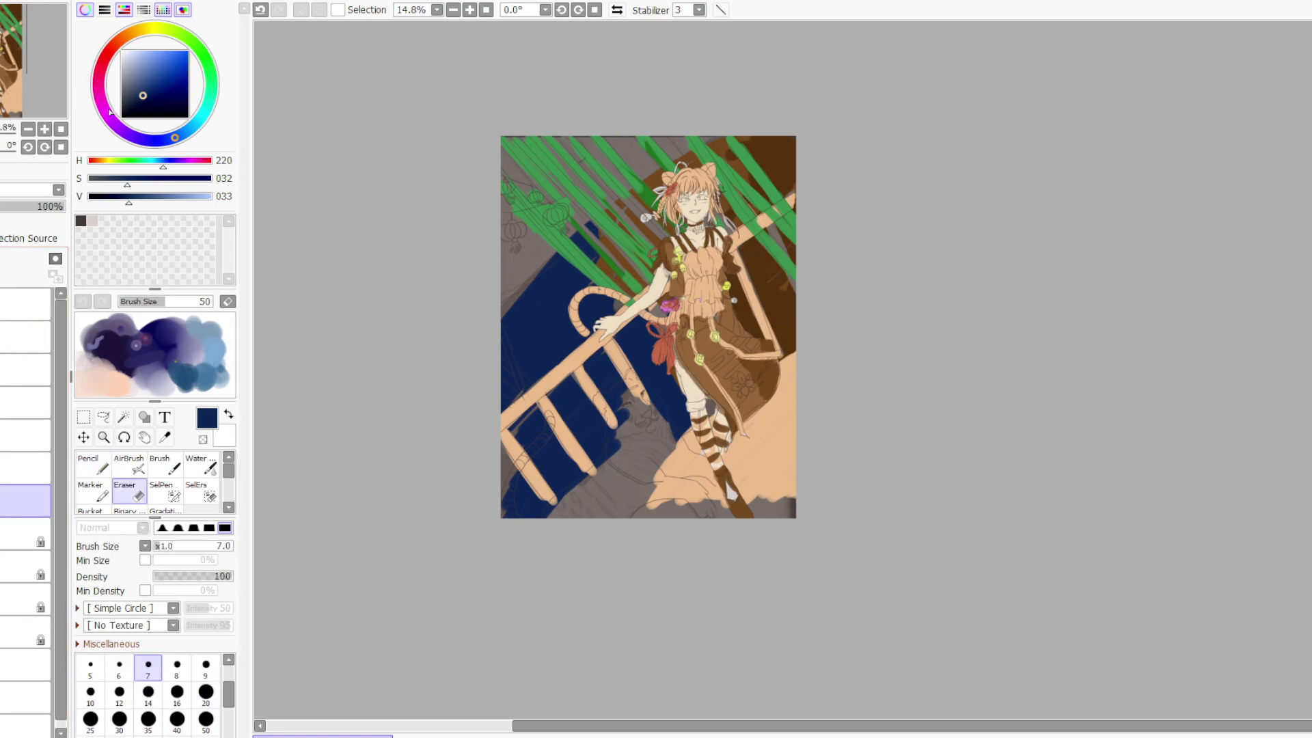
pyautogui.press('n')
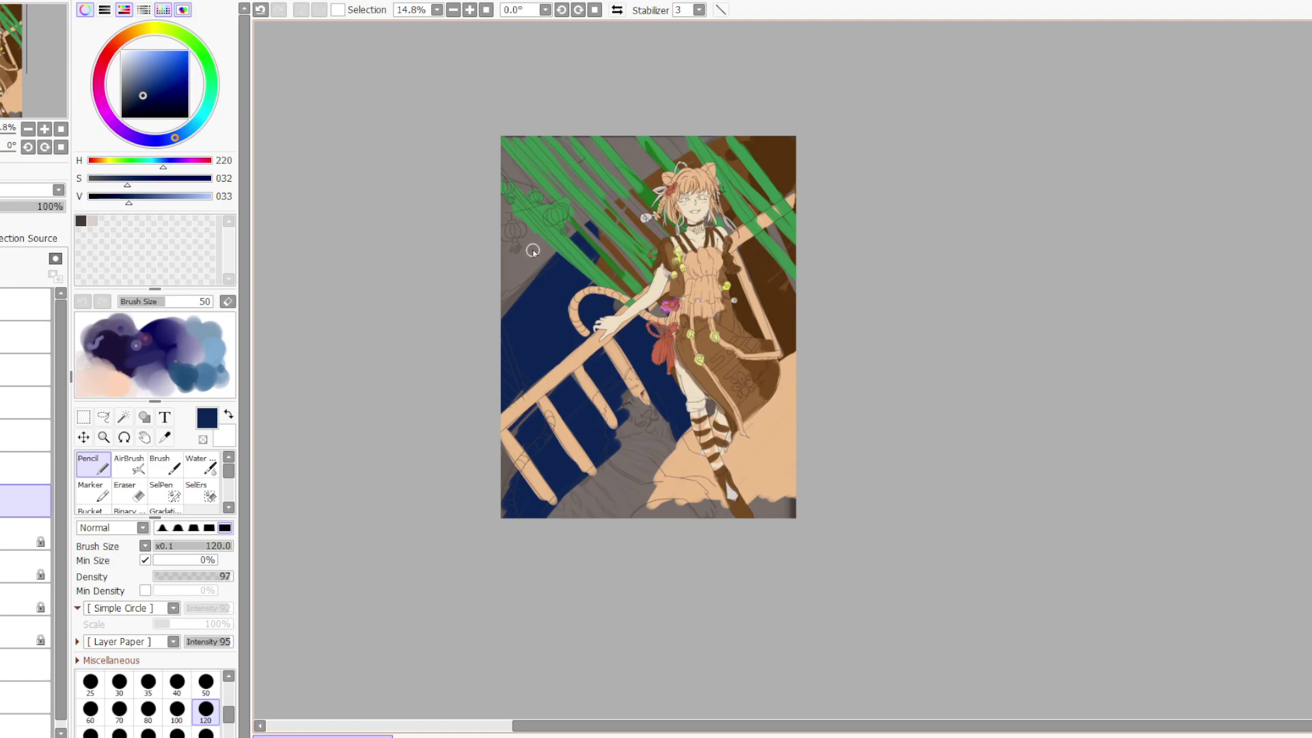
# Hide the dark blue area's layer and set the bottom backdrop layer's opacity to 69%
pyautogui.click(7, 693)
pyautogui.click(9, 699)
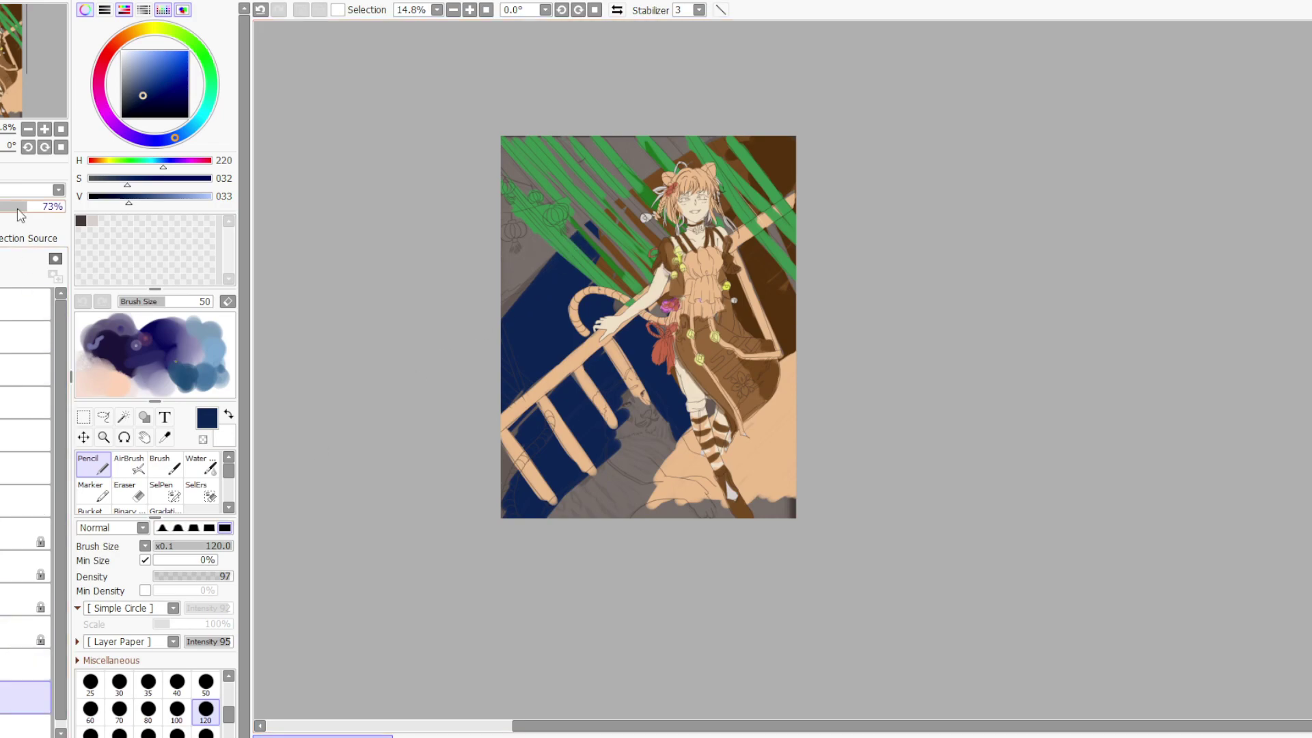
pyautogui.moveTo(28, 208)
pyautogui.mouseDown()
pyautogui.moveTo(49, 203)
pyautogui.moveTo(0, 207)
pyautogui.moveTo(54, 212)
pyautogui.mouseUp()
pyautogui.rightClick(536, 243)
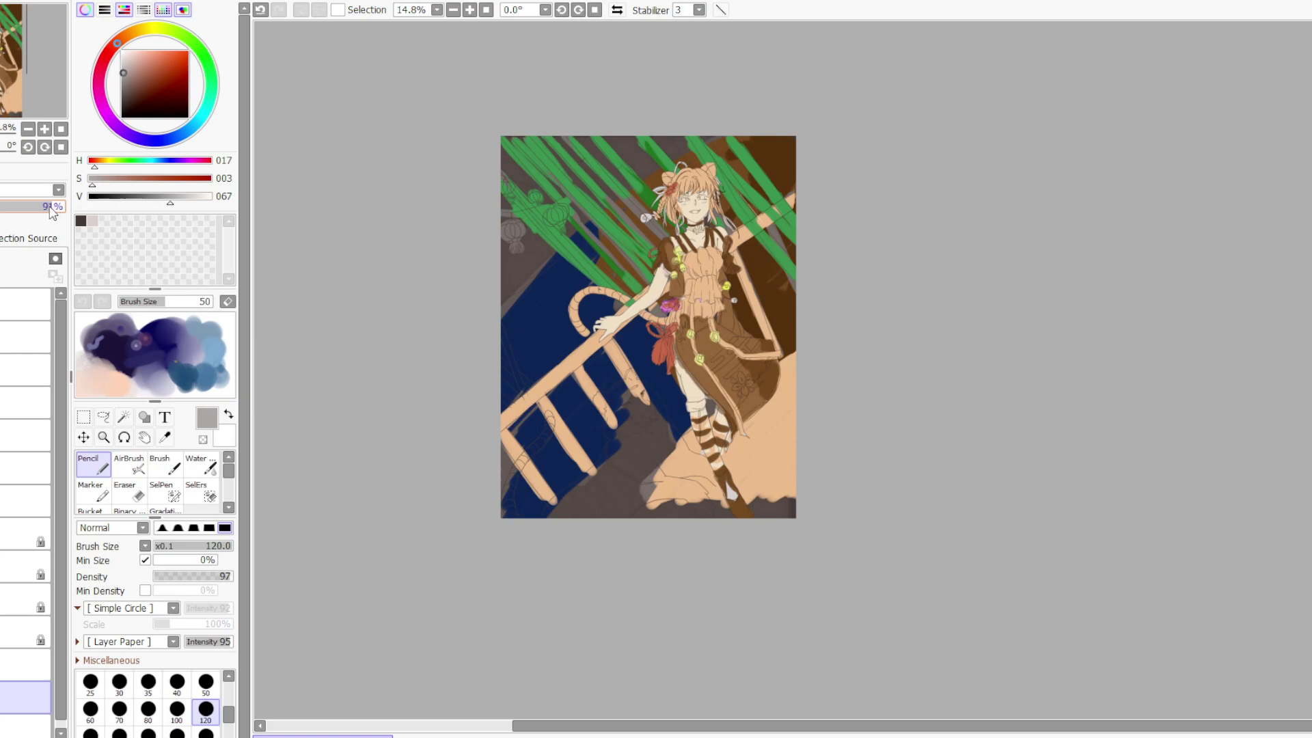
pyautogui.click(0, 664)
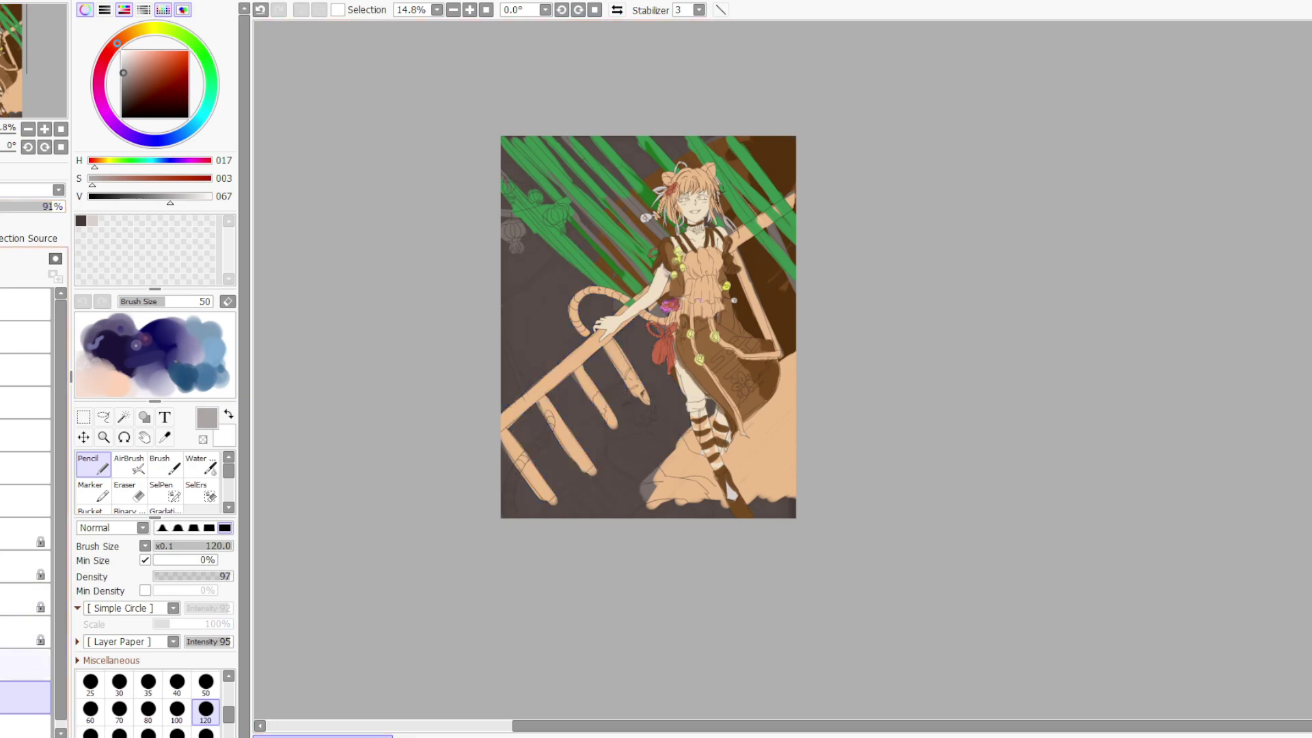
pyautogui.scroll(3, 653, 393)
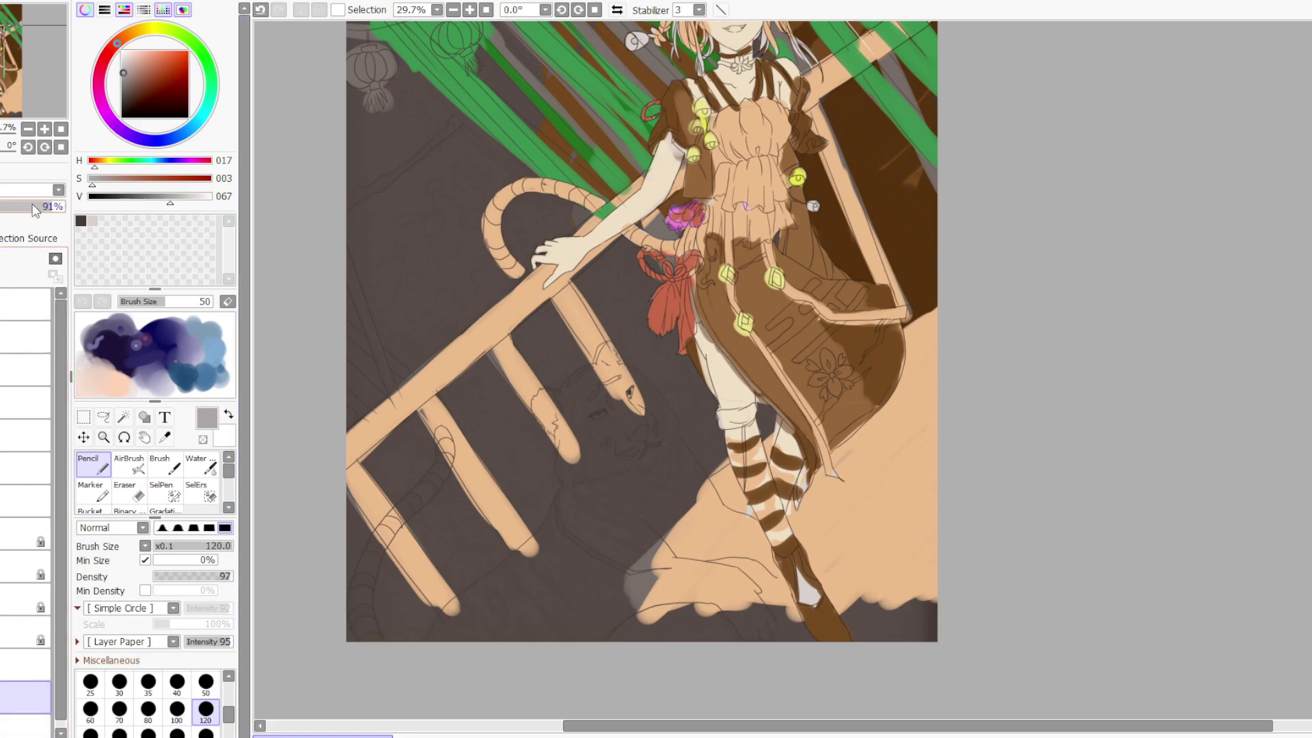
pyautogui.moveTo(52, 207); pyautogui.dragTo(25, 217)
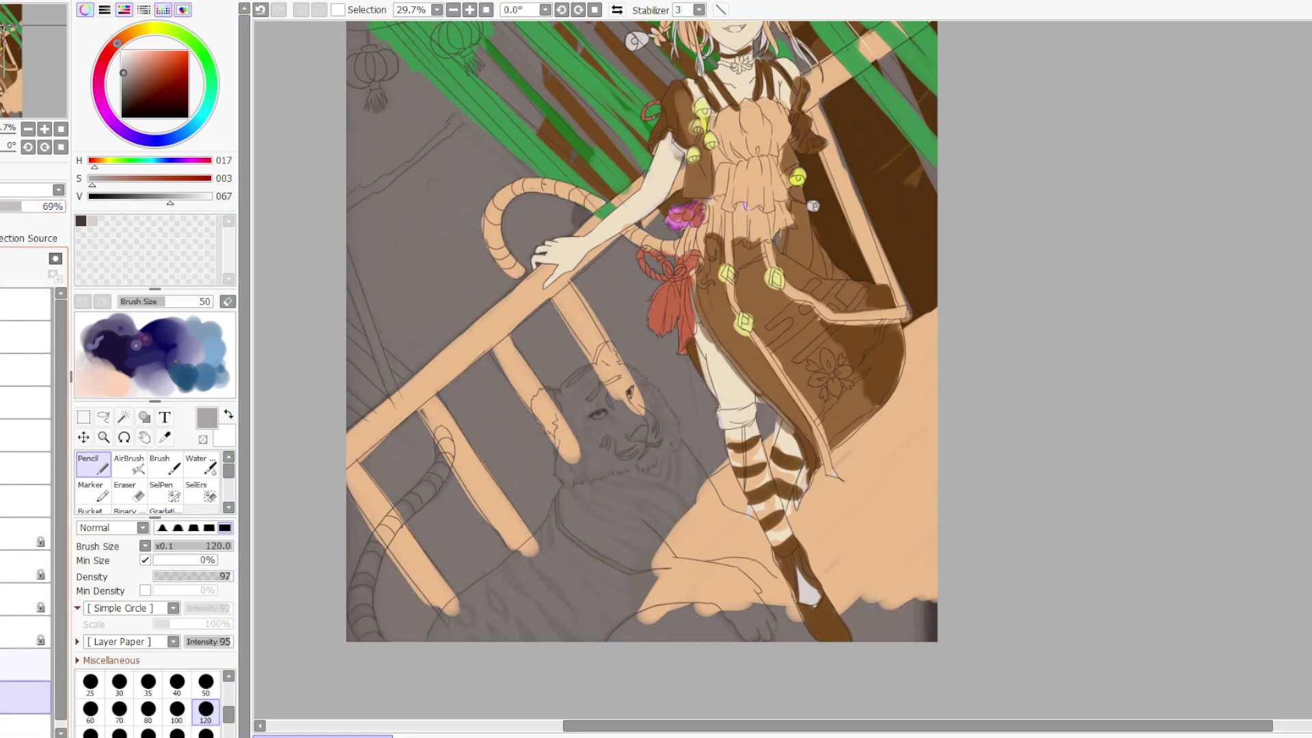
# On the new layer, outline the tiger's head in light grey (H 017, S 003, V 067) and bucket-fill the face
pyautogui.click(27, 501)
pyautogui.scroll(2, 595, 420)
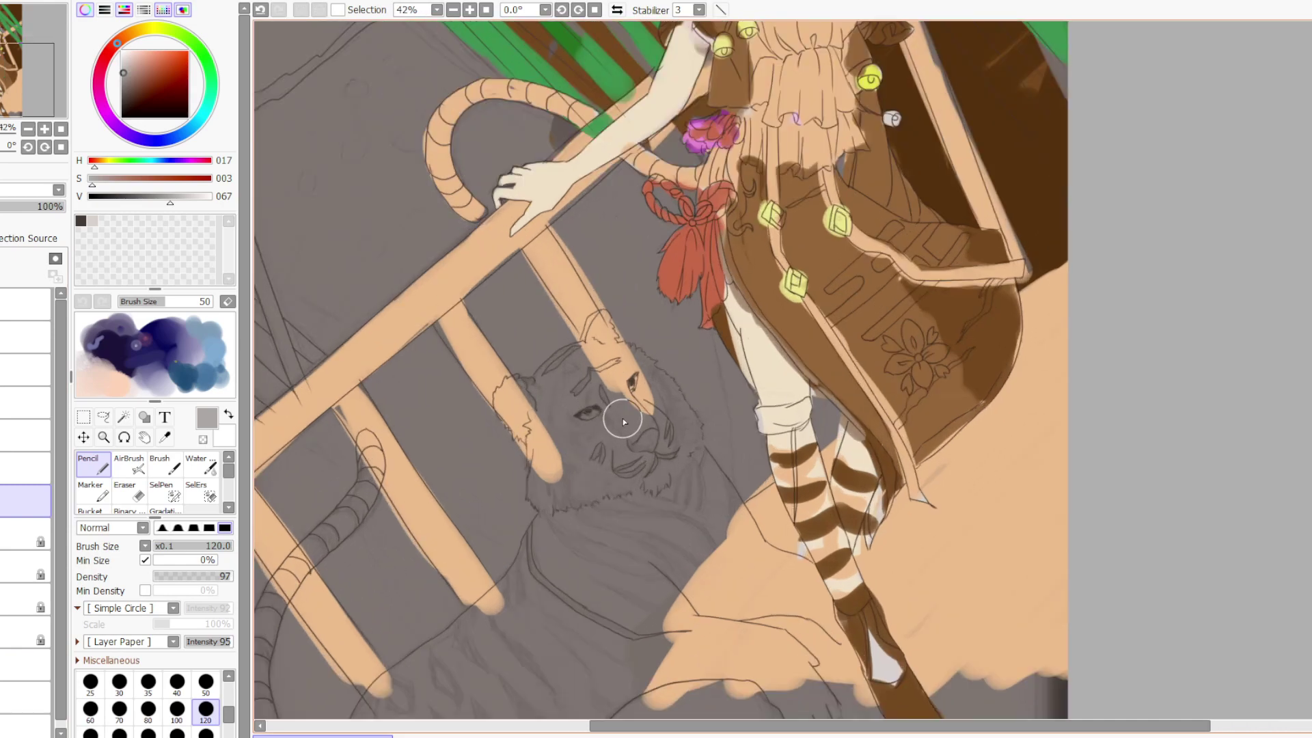
pyautogui.moveTo(601, 429)
pyautogui.mouseDown()
pyautogui.moveTo(594, 457)
pyautogui.moveTo(581, 404)
pyautogui.moveTo(607, 453)
pyautogui.moveTo(583, 379)
pyautogui.moveTo(562, 398)
pyautogui.moveTo(580, 369)
pyautogui.moveTo(554, 397)
pyautogui.moveTo(528, 398)
pyautogui.moveTo(573, 512)
pyautogui.mouseUp()
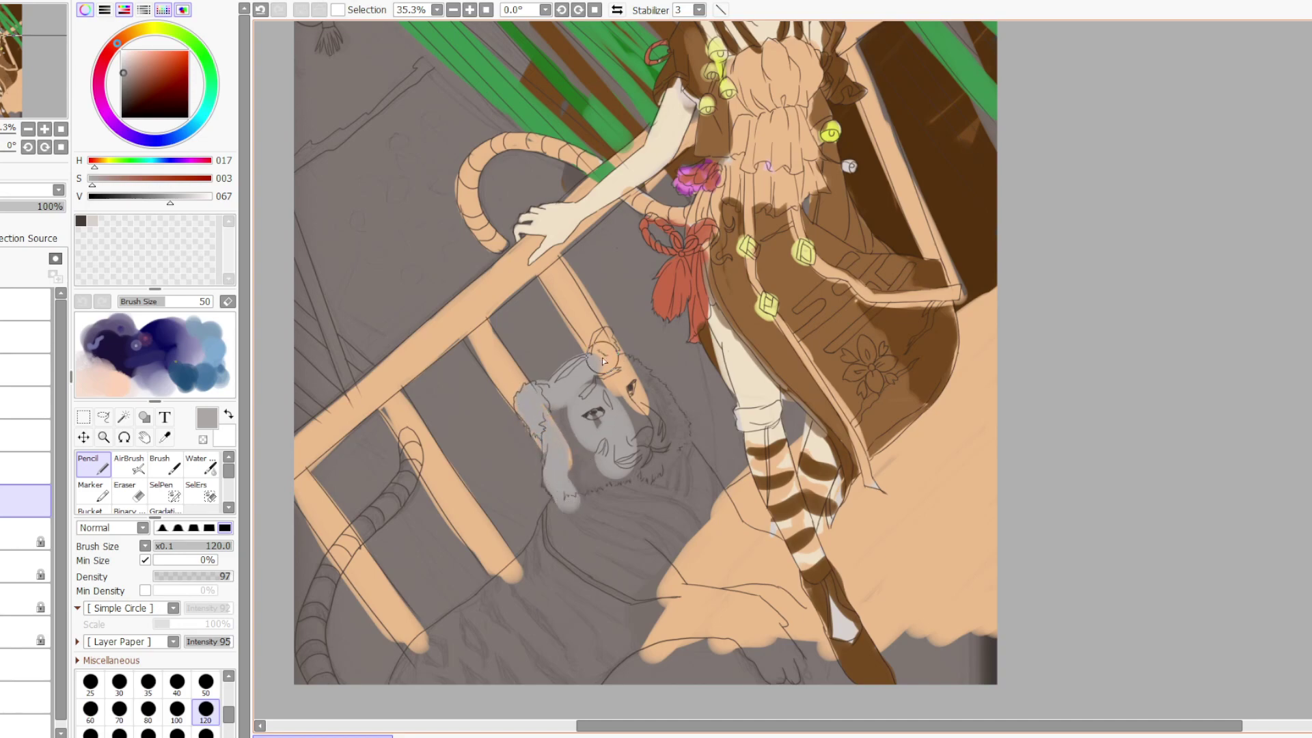
pyautogui.moveTo(595, 355)
pyautogui.mouseDown()
pyautogui.moveTo(666, 421)
pyautogui.moveTo(652, 394)
pyautogui.moveTo(678, 443)
pyautogui.moveTo(663, 472)
pyautogui.moveTo(579, 504)
pyautogui.mouseUp()
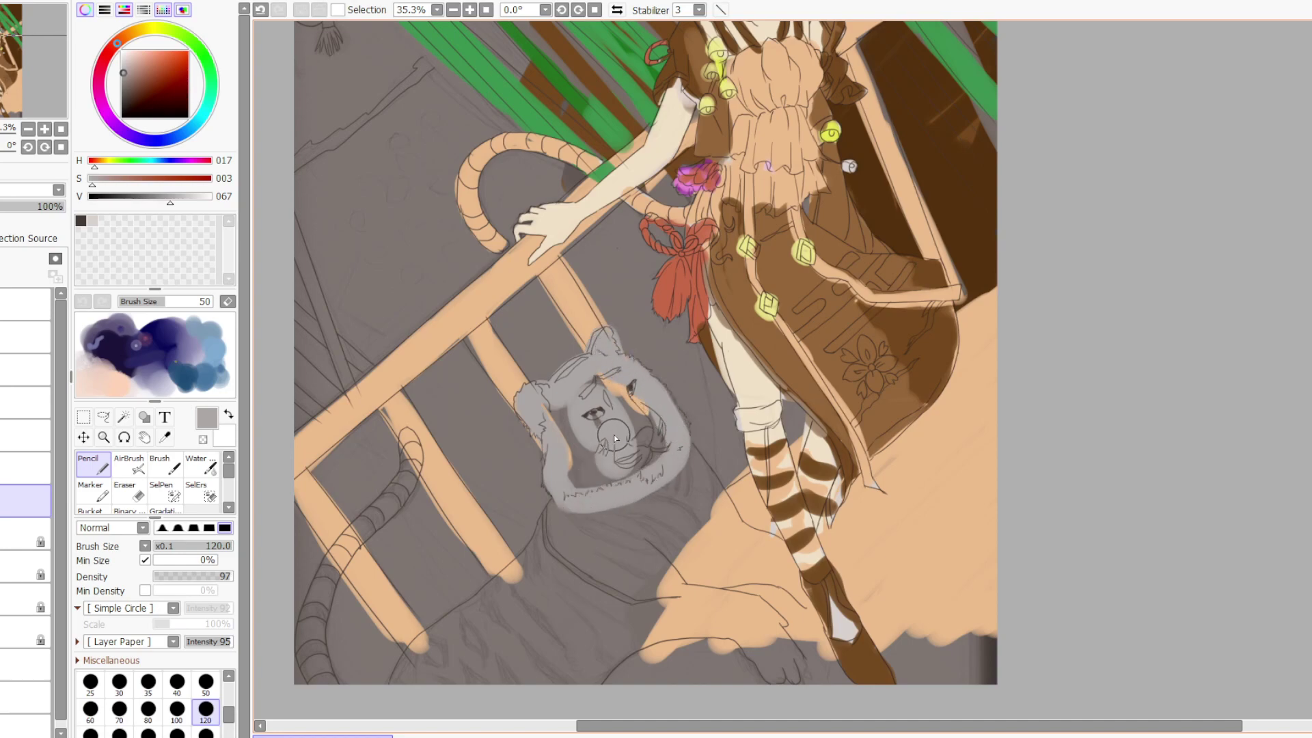
pyautogui.click(110, 511)
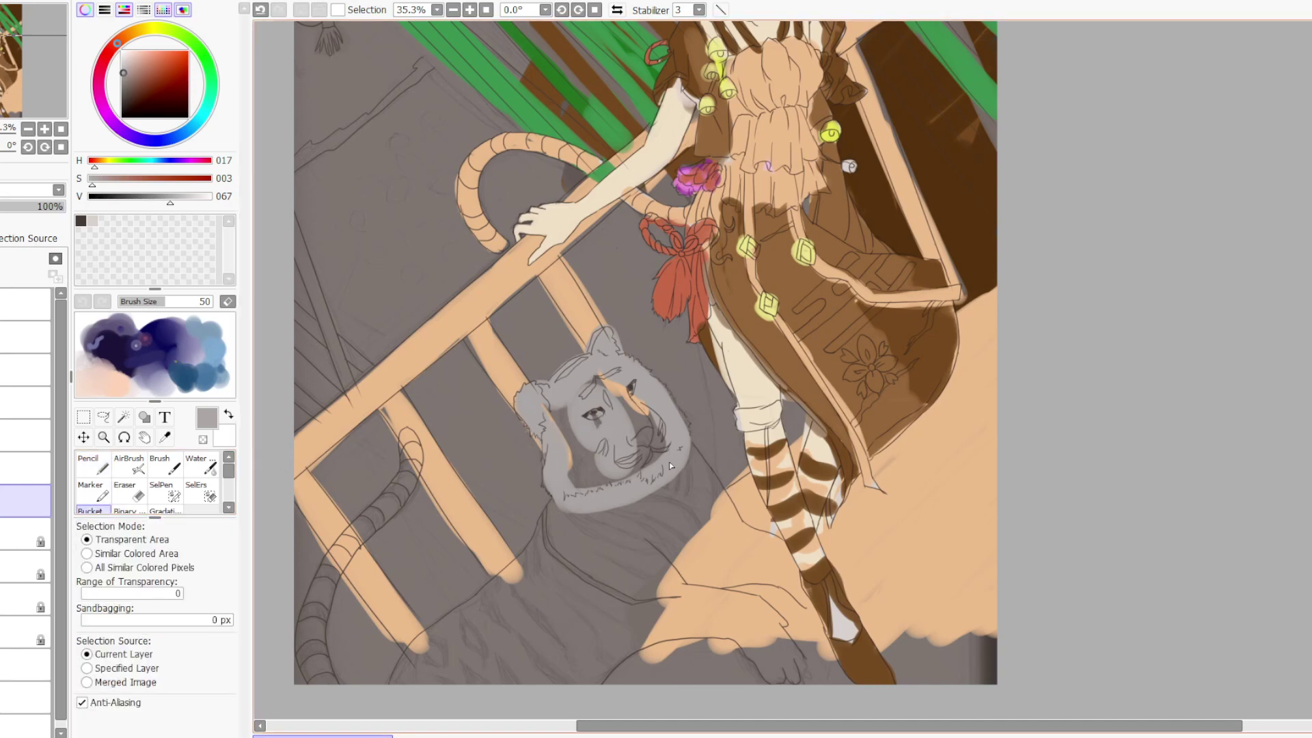
pyautogui.click(646, 416)
# Outline the tiger's body and front paws in light grey with the Pencil, paint its tail, and clean up the tail's edges
pyautogui.click(93, 465)
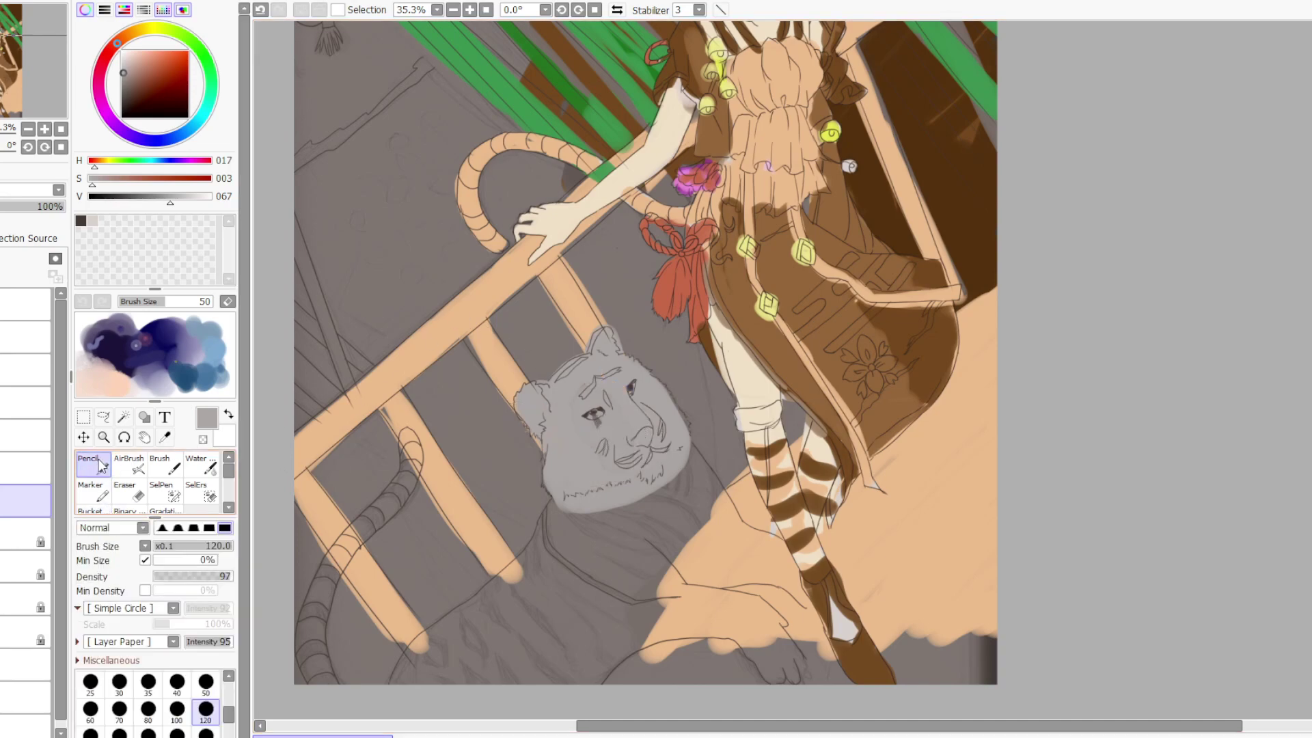
pyautogui.moveTo(561, 505)
pyautogui.mouseDown()
pyautogui.moveTo(520, 576)
pyautogui.moveTo(496, 596)
pyautogui.moveTo(531, 559)
pyautogui.moveTo(400, 675)
pyautogui.moveTo(600, 679)
pyautogui.mouseUp()
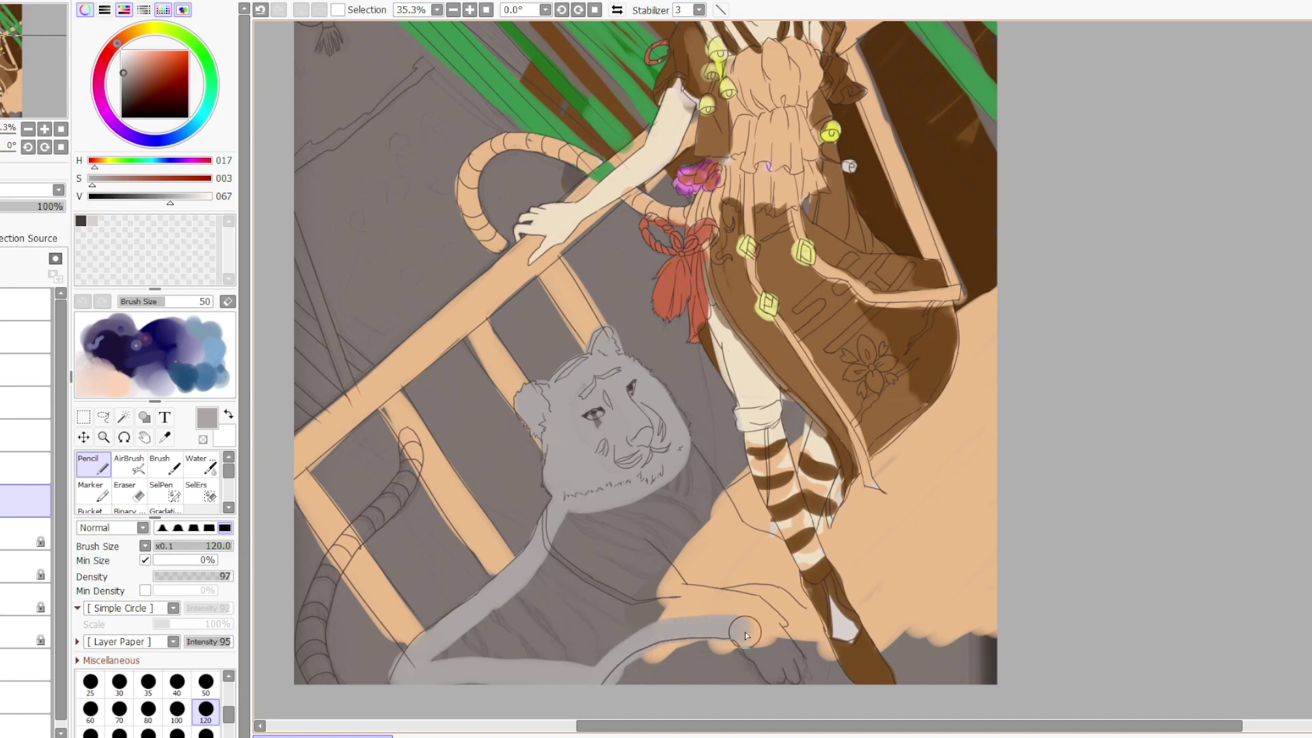
pyautogui.moveTo(755, 658)
pyautogui.mouseDown()
pyautogui.moveTo(774, 677)
pyautogui.moveTo(771, 651)
pyautogui.moveTo(793, 680)
pyautogui.moveTo(773, 610)
pyautogui.moveTo(809, 628)
pyautogui.mouseUp()
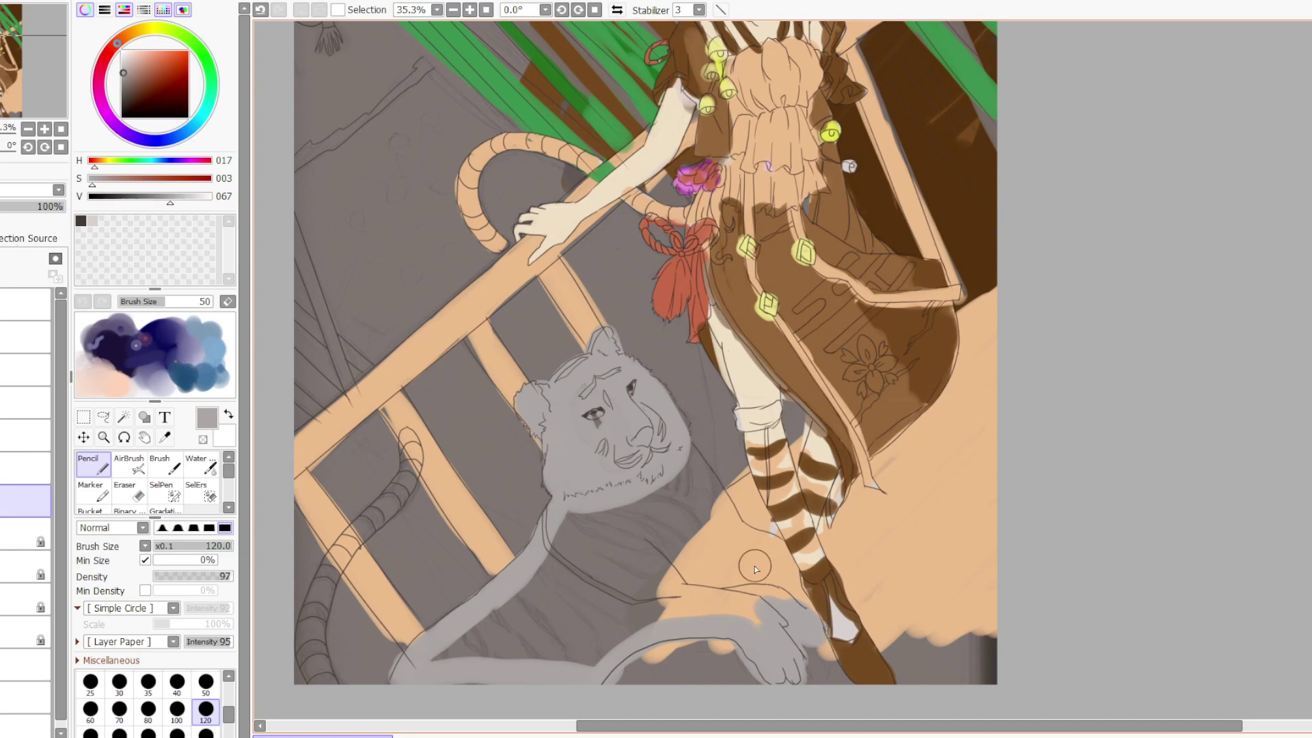
pyautogui.moveTo(683, 593)
pyautogui.mouseDown()
pyautogui.moveTo(780, 580)
pyautogui.moveTo(804, 607)
pyautogui.moveTo(785, 550)
pyautogui.moveTo(725, 511)
pyautogui.moveTo(681, 448)
pyautogui.mouseUp()
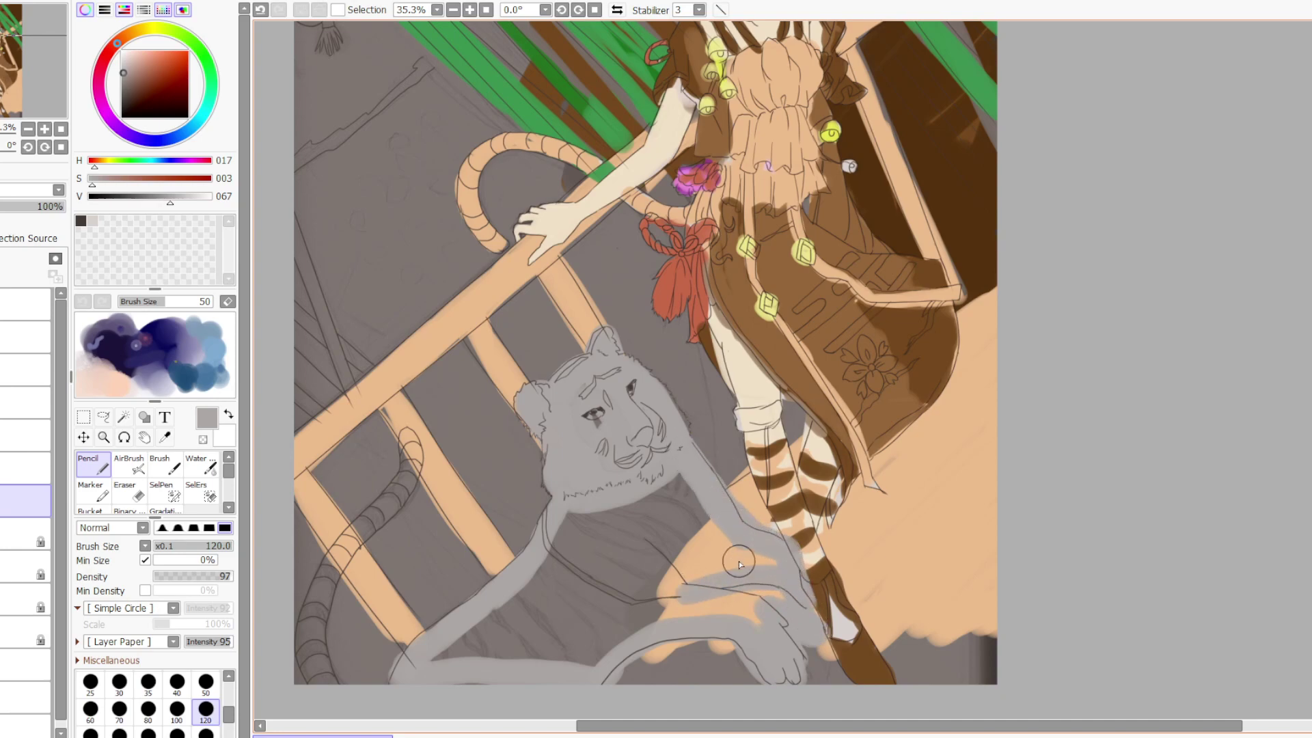
pyautogui.moveTo(740, 564)
pyautogui.mouseDown()
pyautogui.moveTo(723, 601)
pyautogui.moveTo(698, 593)
pyautogui.moveTo(736, 606)
pyautogui.mouseUp()
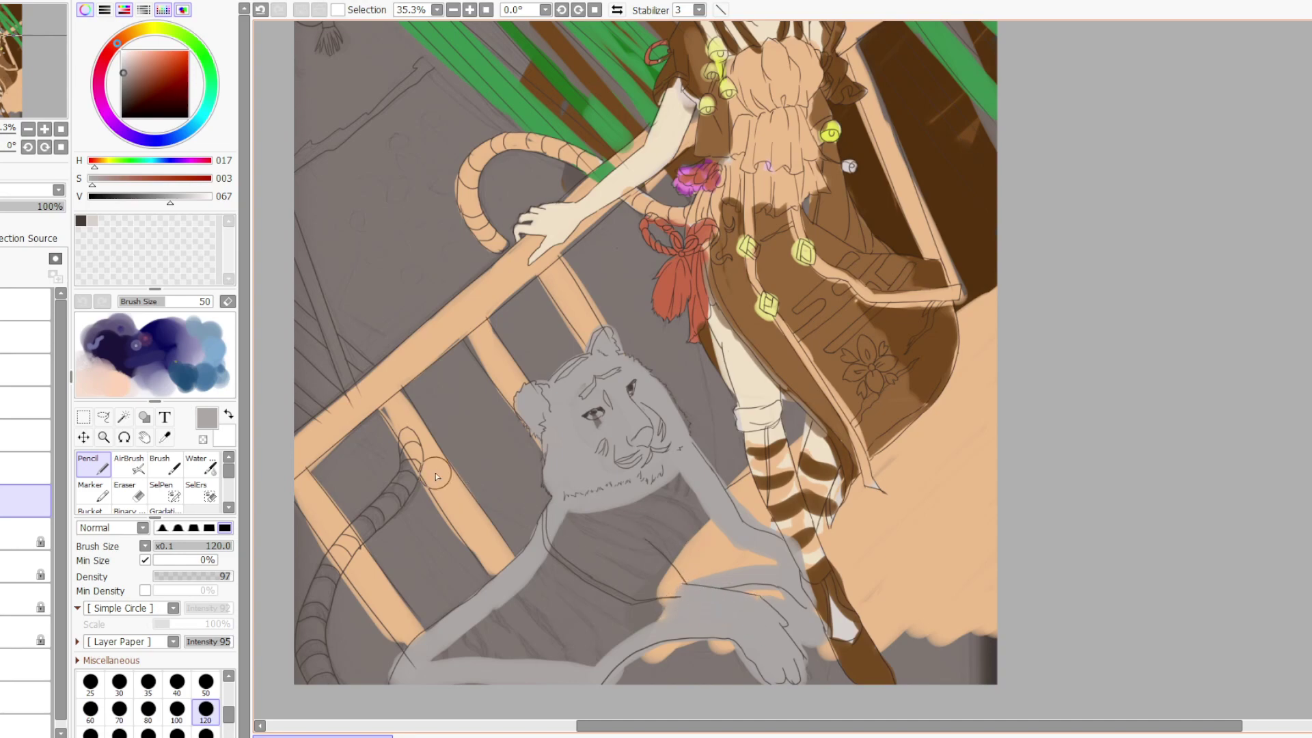
pyautogui.moveTo(410, 434)
pyautogui.mouseDown()
pyautogui.moveTo(415, 472)
pyautogui.moveTo(330, 581)
pyautogui.moveTo(344, 551)
pyautogui.moveTo(316, 672)
pyautogui.moveTo(308, 654)
pyautogui.moveTo(325, 682)
pyautogui.mouseUp()
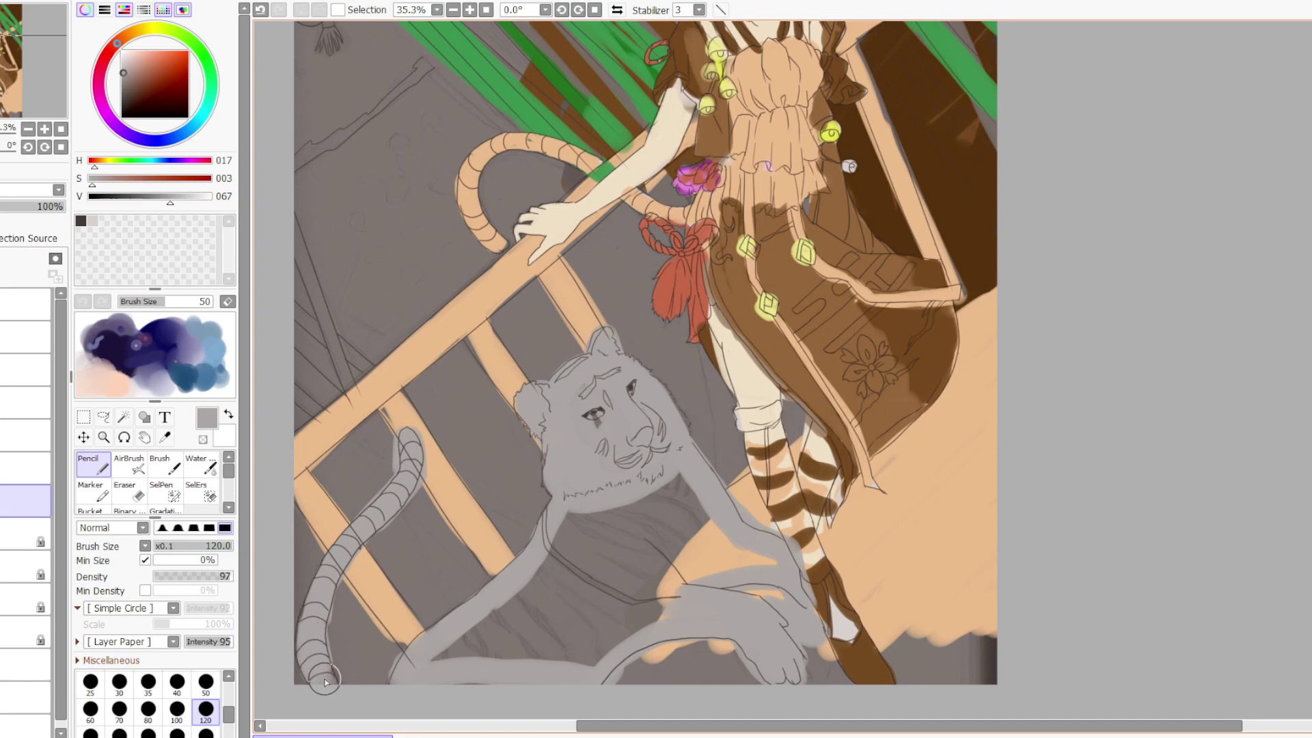
pyautogui.press('e')
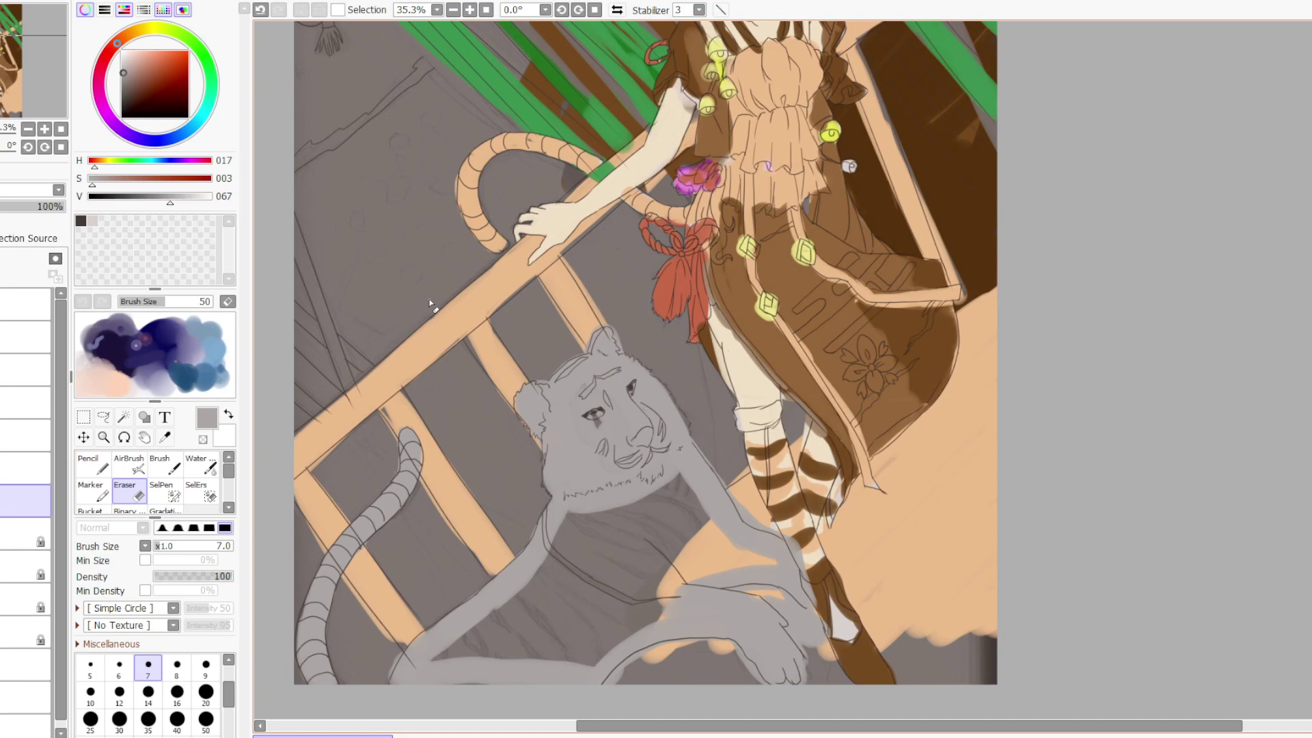
# Bucket-fill the outlined body of the tiger with the light grey
pyautogui.click(91, 510)
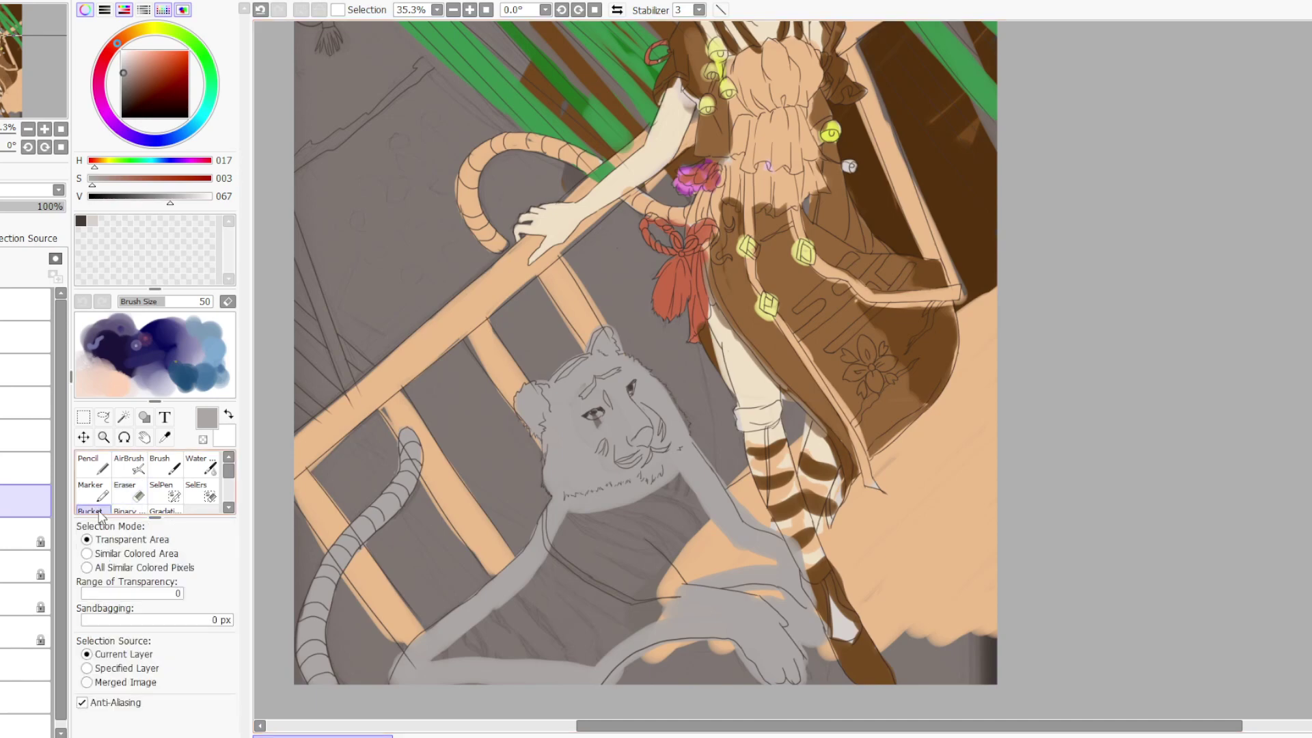
pyautogui.click(613, 541)
pyautogui.scroll(-3, 614, 536)
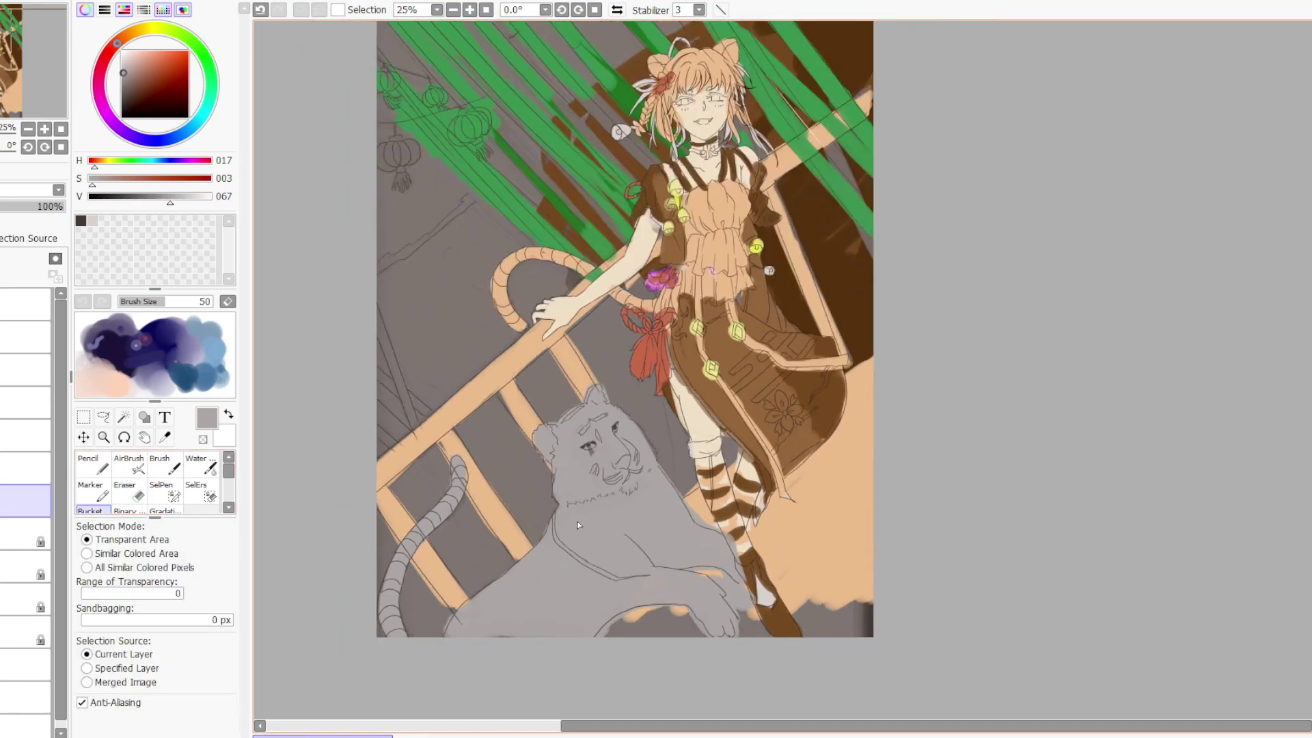
pyautogui.scroll(2, 580, 519)
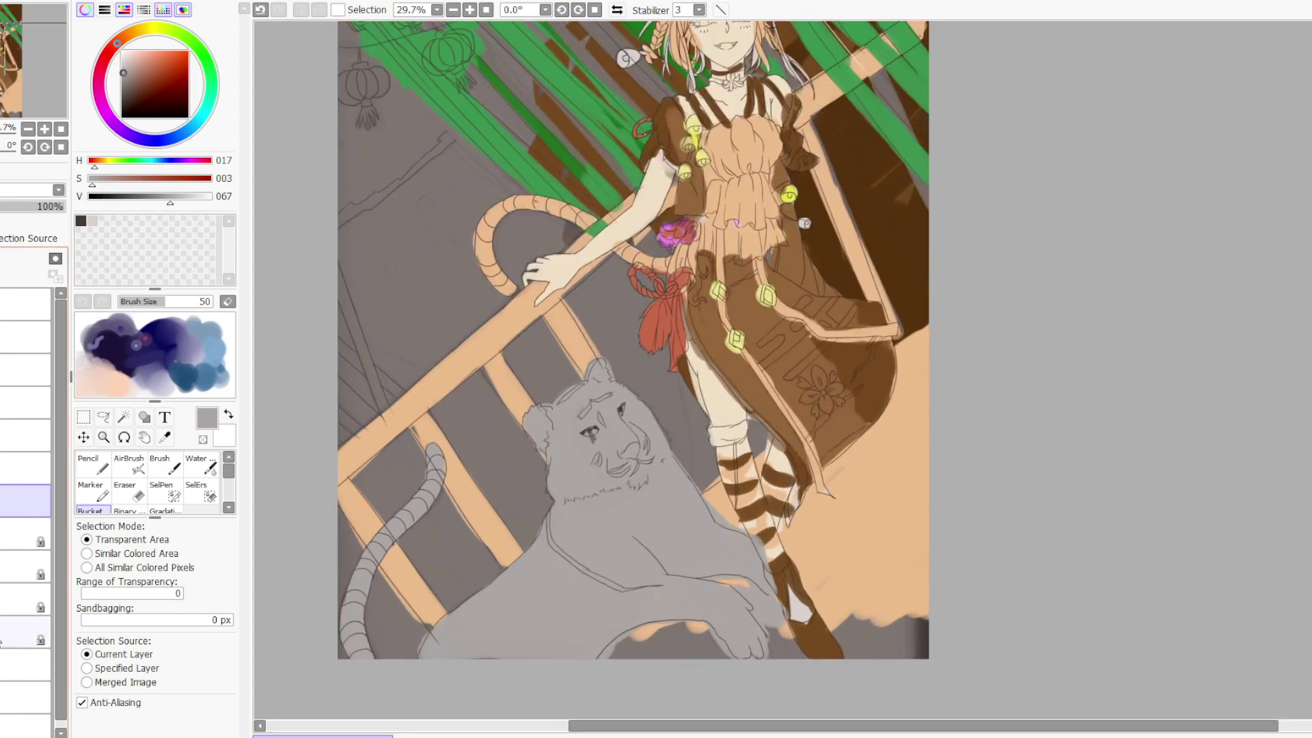
# On the railing and ground layer, extend the peach ground (H 030, S 039, V 093) to the canvas's lower edge with the 120-size Pencil
pyautogui.click(3, 633)
pyautogui.click(12, 598)
pyautogui.press('d')
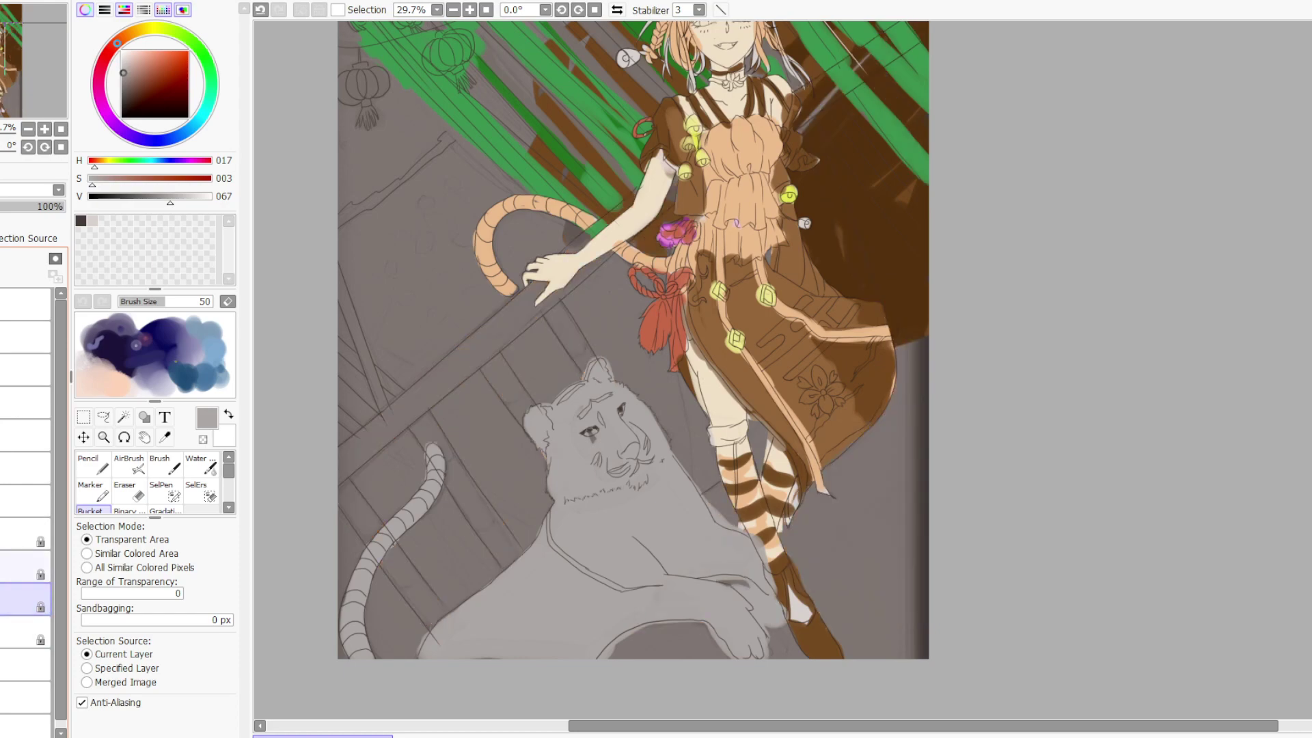
pyautogui.hotkey('ctrl', 'z')
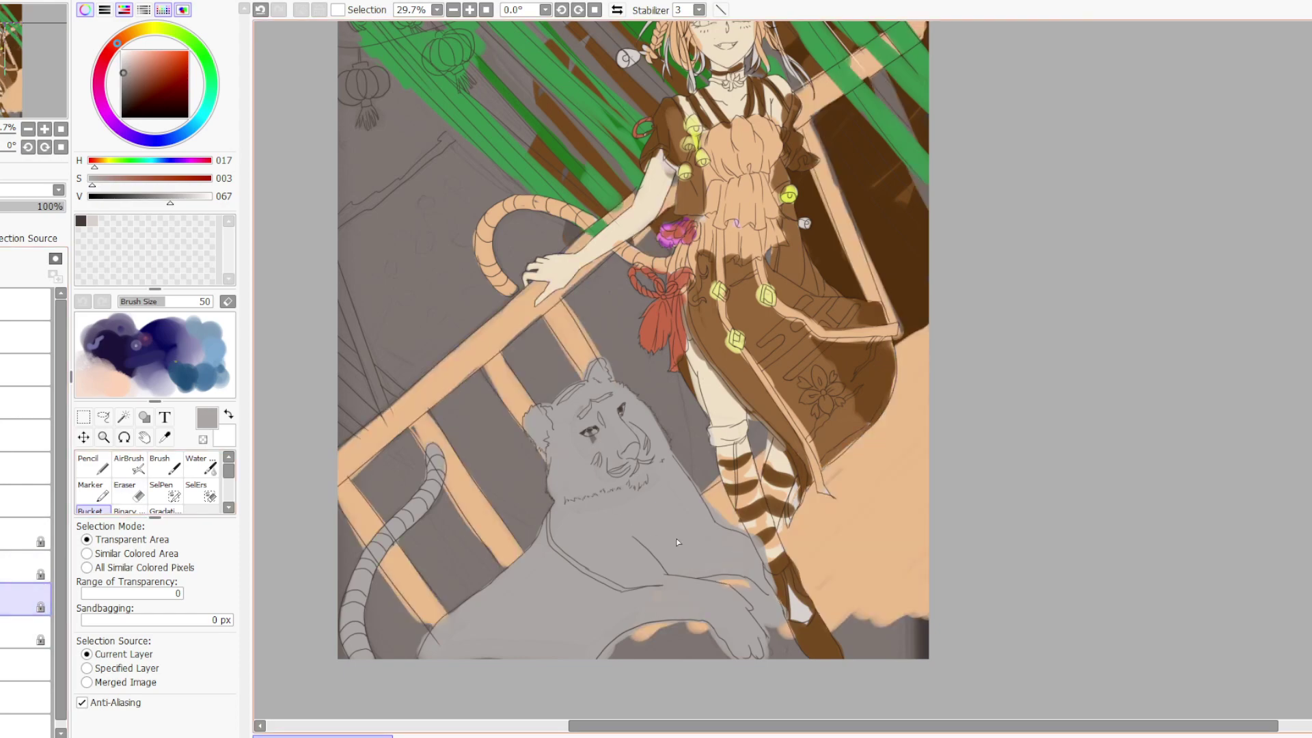
pyautogui.rightClick(884, 516)
pyautogui.click(102, 471)
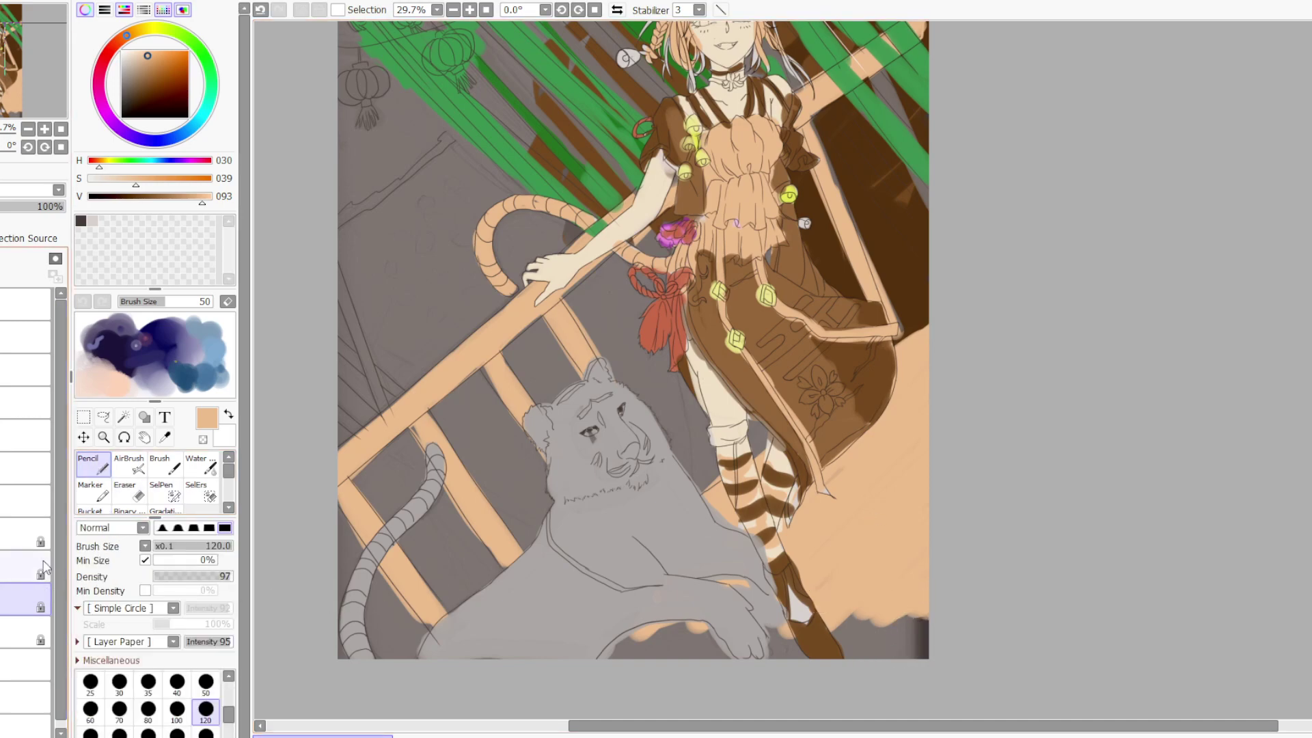
pyautogui.press('/')
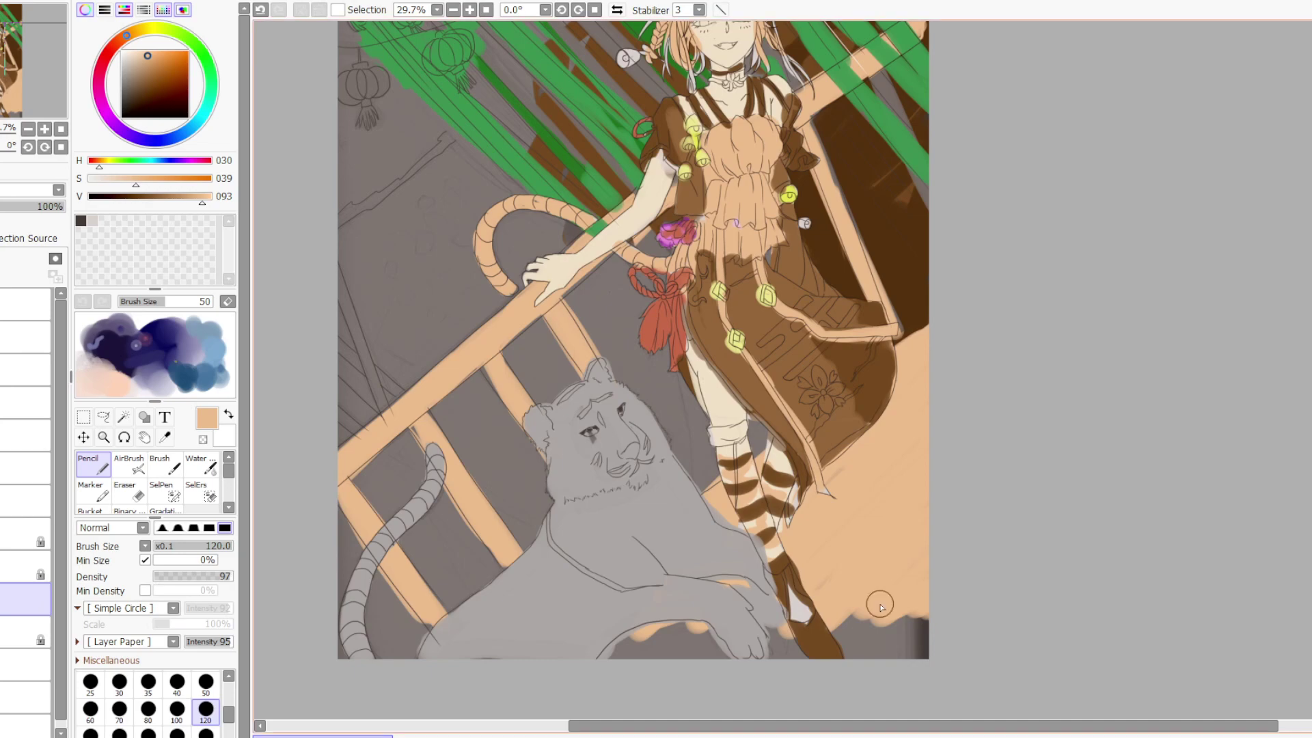
pyautogui.moveTo(879, 601)
pyautogui.mouseDown()
pyautogui.moveTo(880, 680)
pyautogui.moveTo(896, 678)
pyautogui.moveTo(882, 661)
pyautogui.moveTo(823, 665)
pyautogui.moveTo(886, 596)
pyautogui.moveTo(821, 647)
pyautogui.moveTo(895, 578)
pyautogui.moveTo(751, 684)
pyautogui.moveTo(830, 613)
pyautogui.moveTo(787, 640)
pyautogui.moveTo(762, 610)
pyautogui.moveTo(793, 653)
pyautogui.moveTo(763, 685)
pyautogui.moveTo(714, 677)
pyautogui.moveTo(708, 656)
pyautogui.moveTo(630, 654)
pyautogui.moveTo(649, 639)
pyautogui.moveTo(703, 648)
pyautogui.mouseUp()
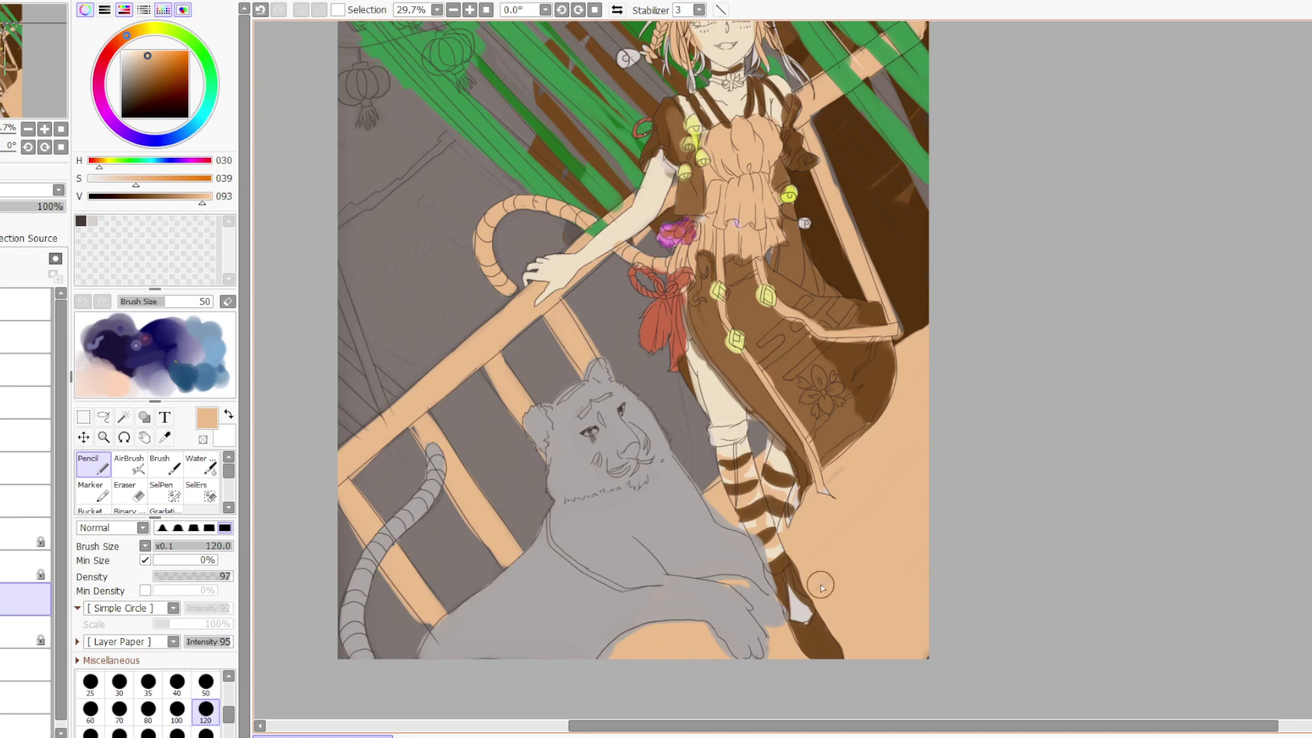
pyautogui.click(3, 599)
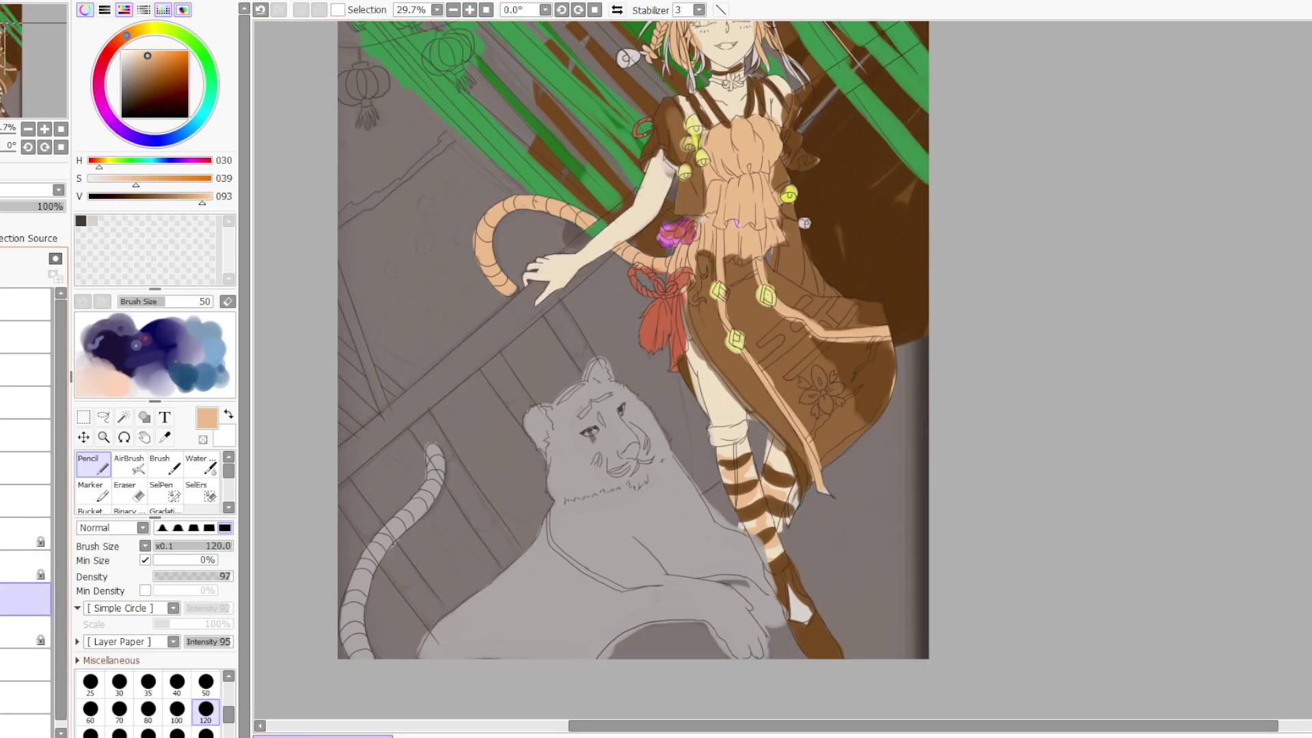
pyautogui.click(3, 599)
pyautogui.press('/')
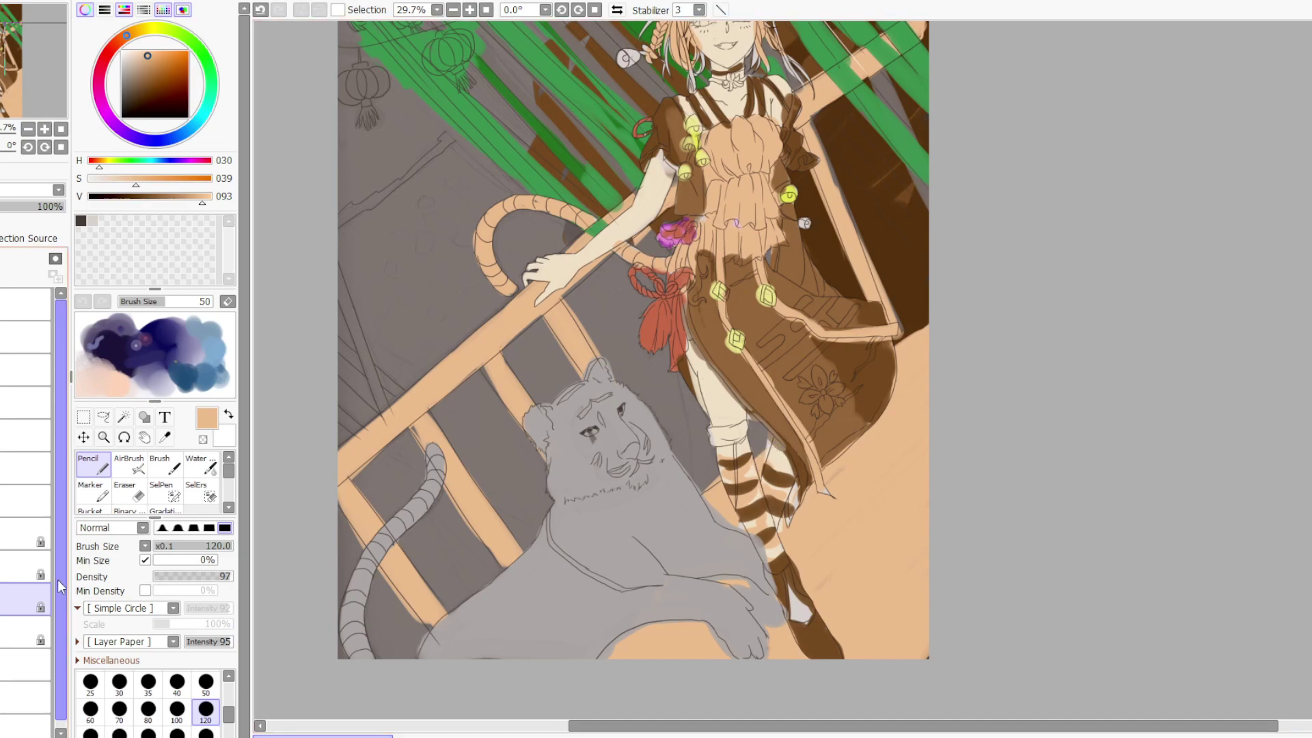
# On the tiger's layer, erase the grey spill around its front paws and along its shoulder, enlarging the Eraser to size 35
pyautogui.click(7, 501)
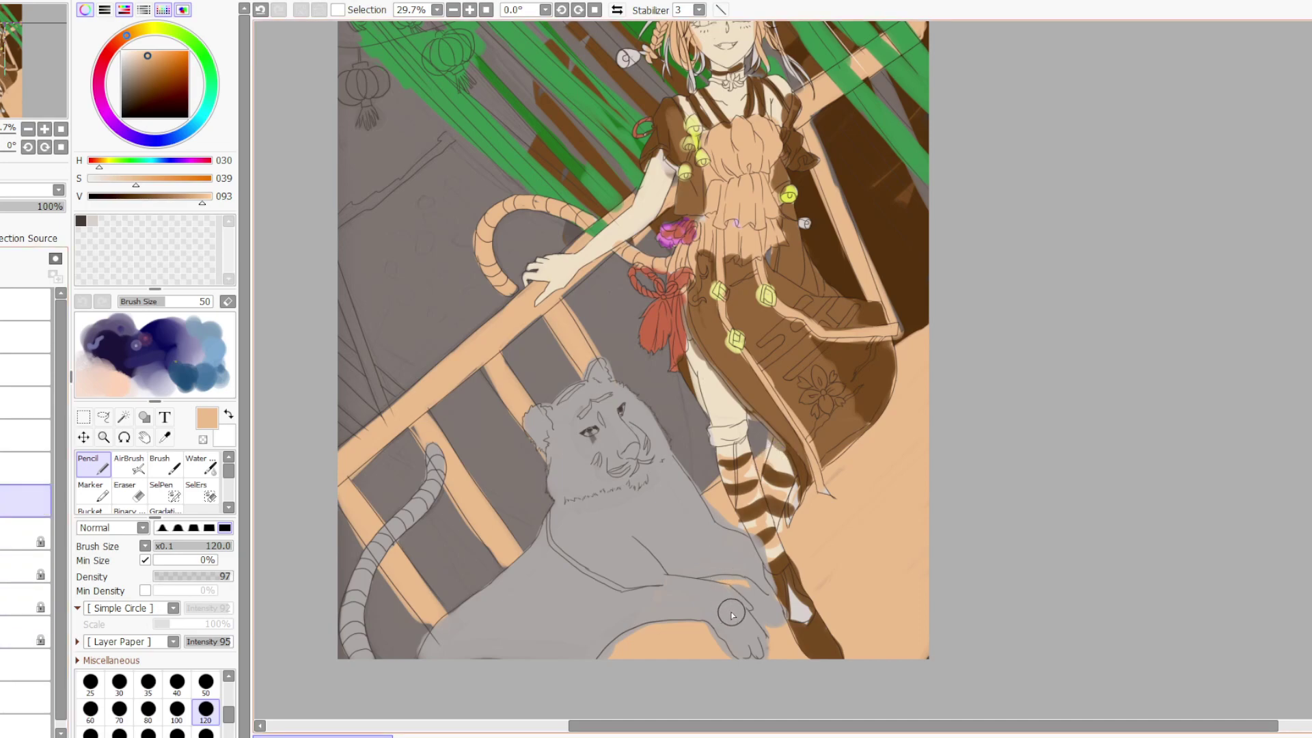
pyautogui.press('e')
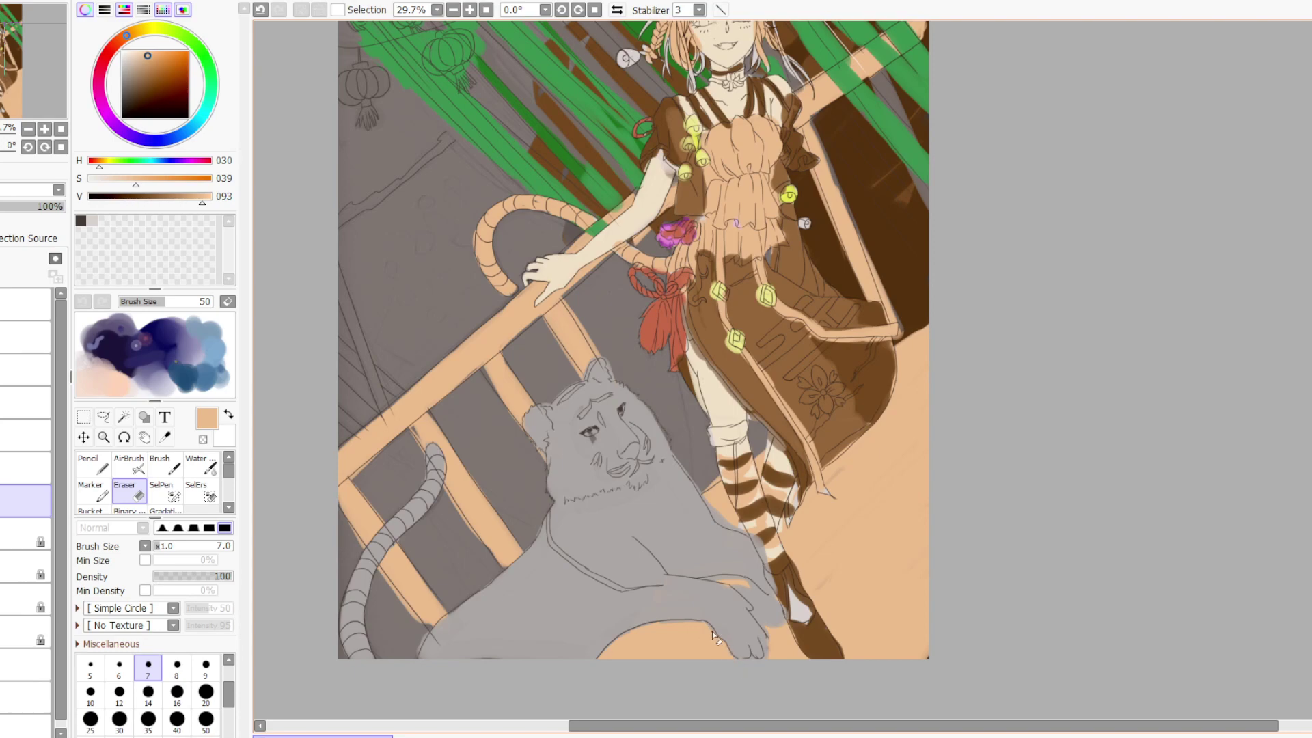
pyautogui.moveTo(746, 588); pyautogui.dragTo(767, 621)
pyautogui.press(']')
pyautogui.press(']')
pyautogui.press(']')
pyautogui.press(']')
pyautogui.press(']')
pyautogui.press(']')
pyautogui.press(']')
pyautogui.press(']')
pyautogui.press(']')
pyautogui.press(']')
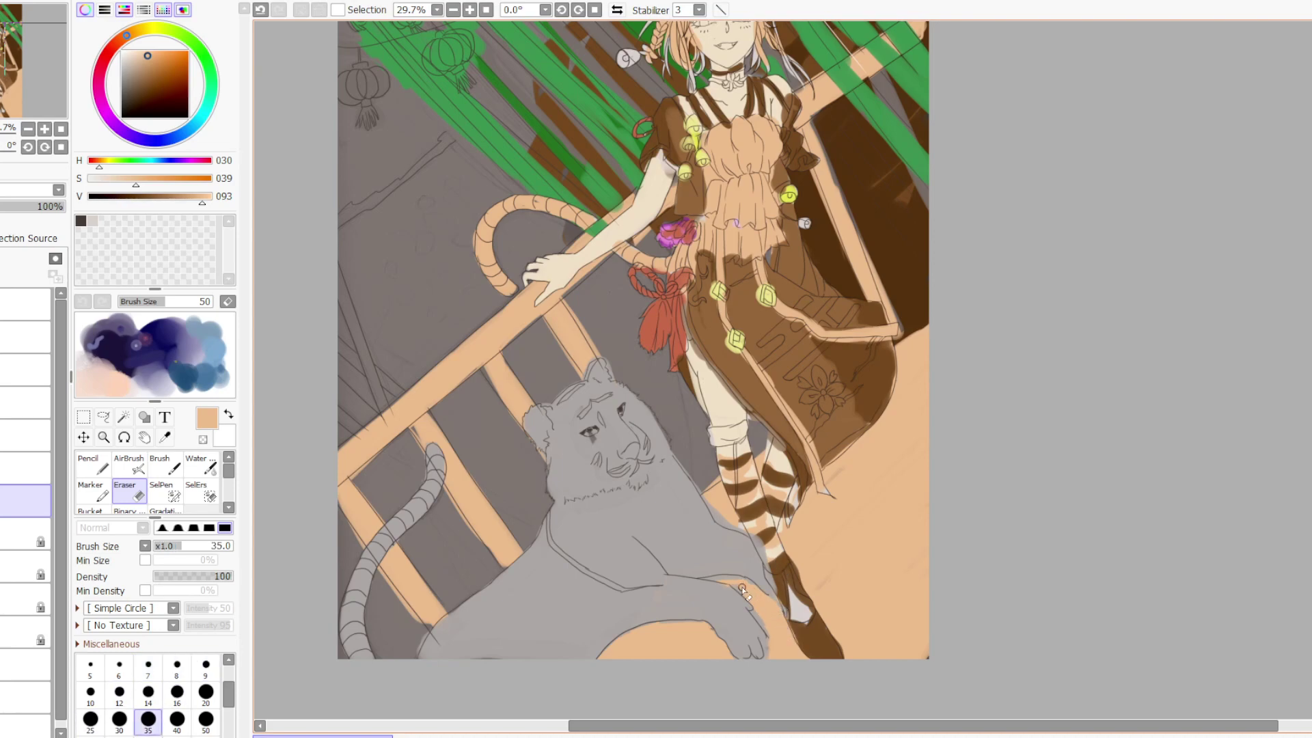
pyautogui.moveTo(743, 588); pyautogui.dragTo(768, 619)
pyautogui.moveTo(707, 580); pyautogui.dragTo(755, 592)
pyautogui.moveTo(683, 461)
pyautogui.mouseDown()
pyautogui.moveTo(711, 512)
pyautogui.moveTo(757, 532)
pyautogui.mouseUp()
# Return to the 120-size Pencil and sample the tiger's light grey (H 017, S 003, V 067)
pyautogui.press('n')
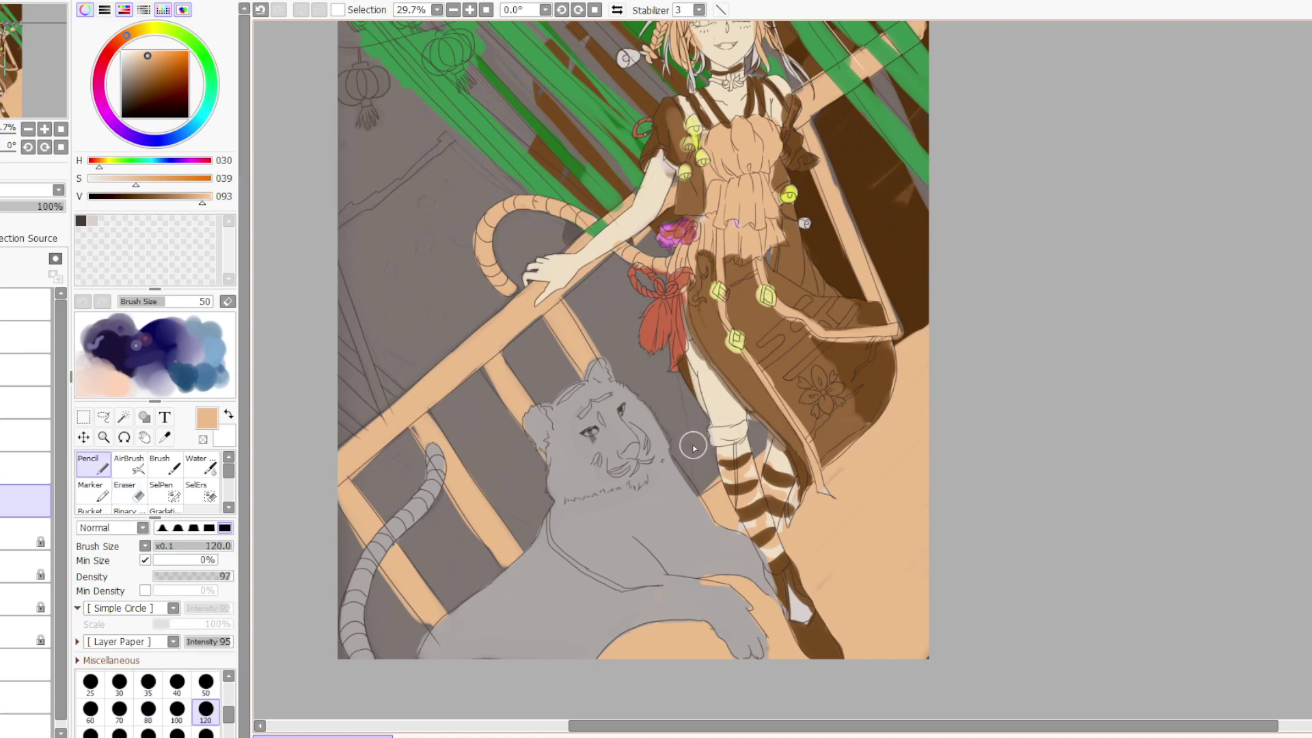
pyautogui.moveTo(667, 462)
pyautogui.mouseDown()
pyautogui.moveTo(689, 506)
pyautogui.moveTo(671, 466)
pyautogui.moveTo(707, 524)
pyautogui.moveTo(730, 535)
pyautogui.moveTo(711, 529)
pyautogui.moveTo(768, 552)
pyautogui.moveTo(728, 541)
pyautogui.moveTo(756, 557)
pyautogui.moveTo(686, 583)
pyautogui.moveTo(753, 621)
pyautogui.moveTo(726, 594)
pyautogui.moveTo(681, 597)
pyautogui.mouseUp()
pyautogui.hotkey('ctrl', 'z')
pyautogui.keyDown('alt'); pyautogui.click(666, 504); pyautogui.keyUp('alt')
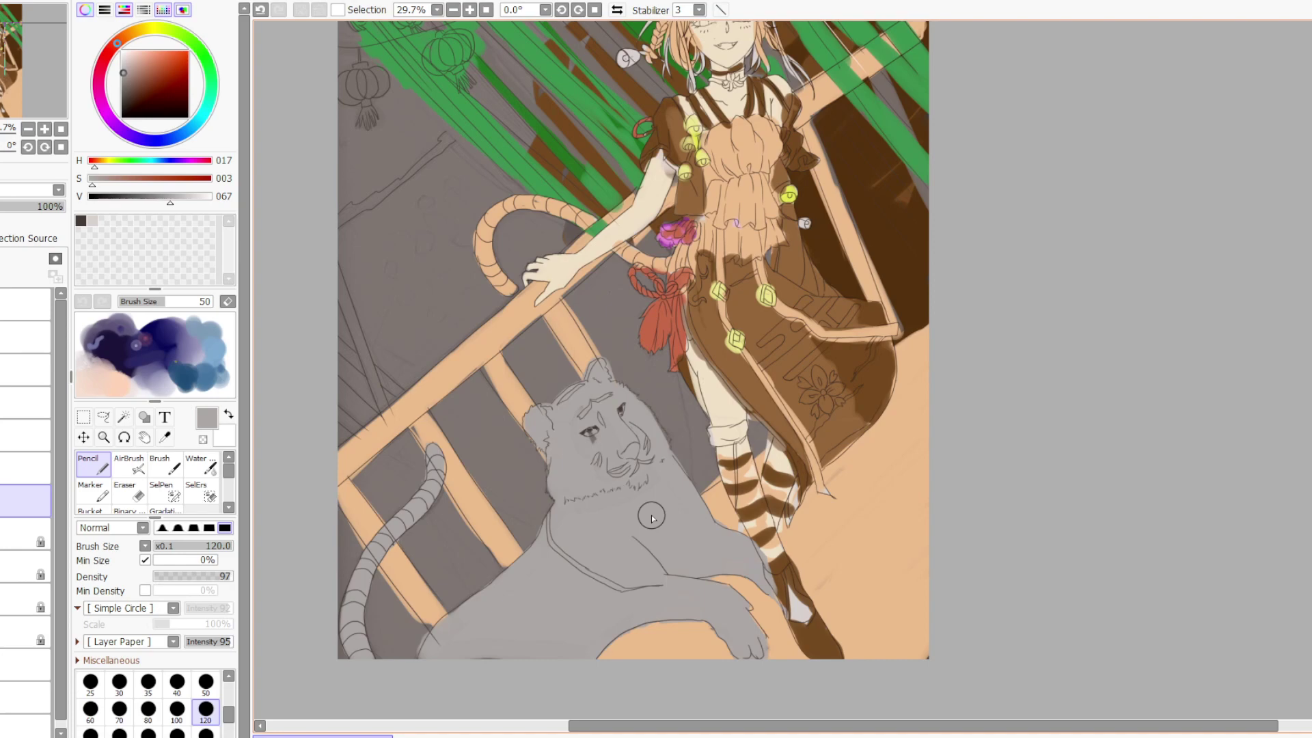
pyautogui.scroll(-3, 624, 295)
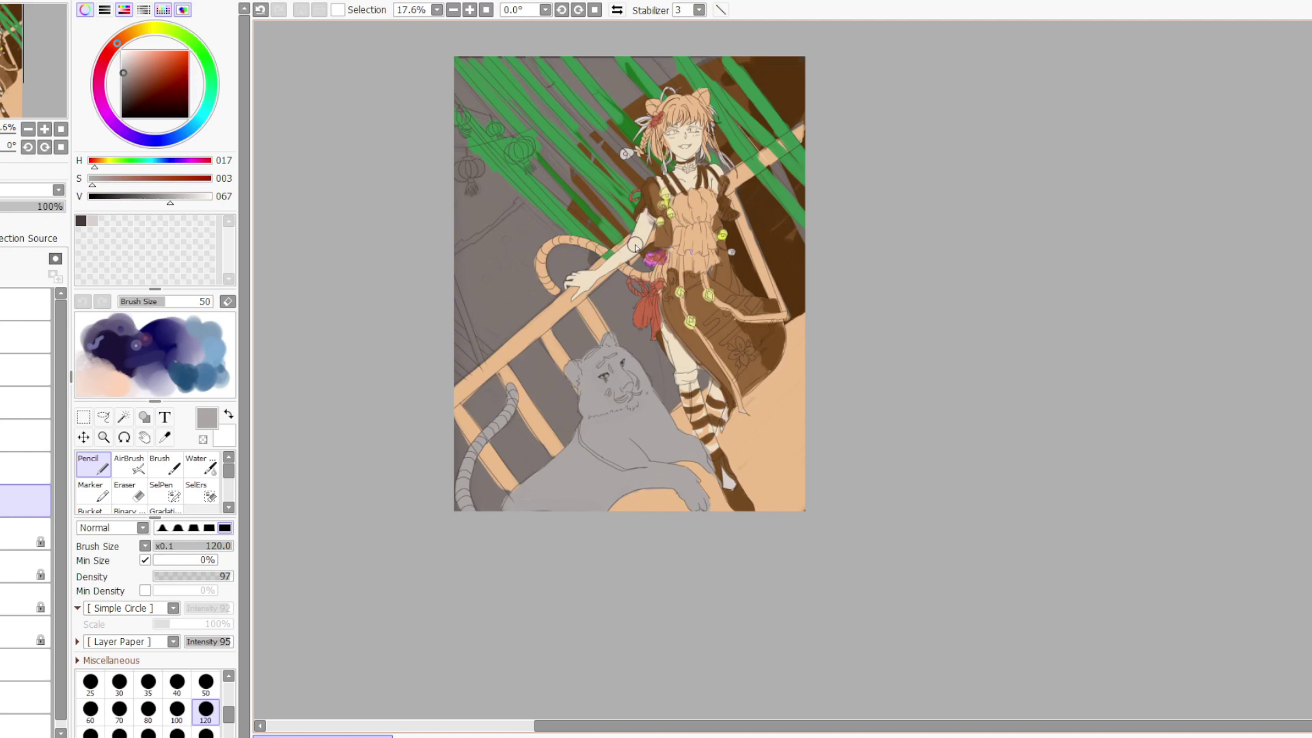
pyautogui.scroll(-1, 605, 287)
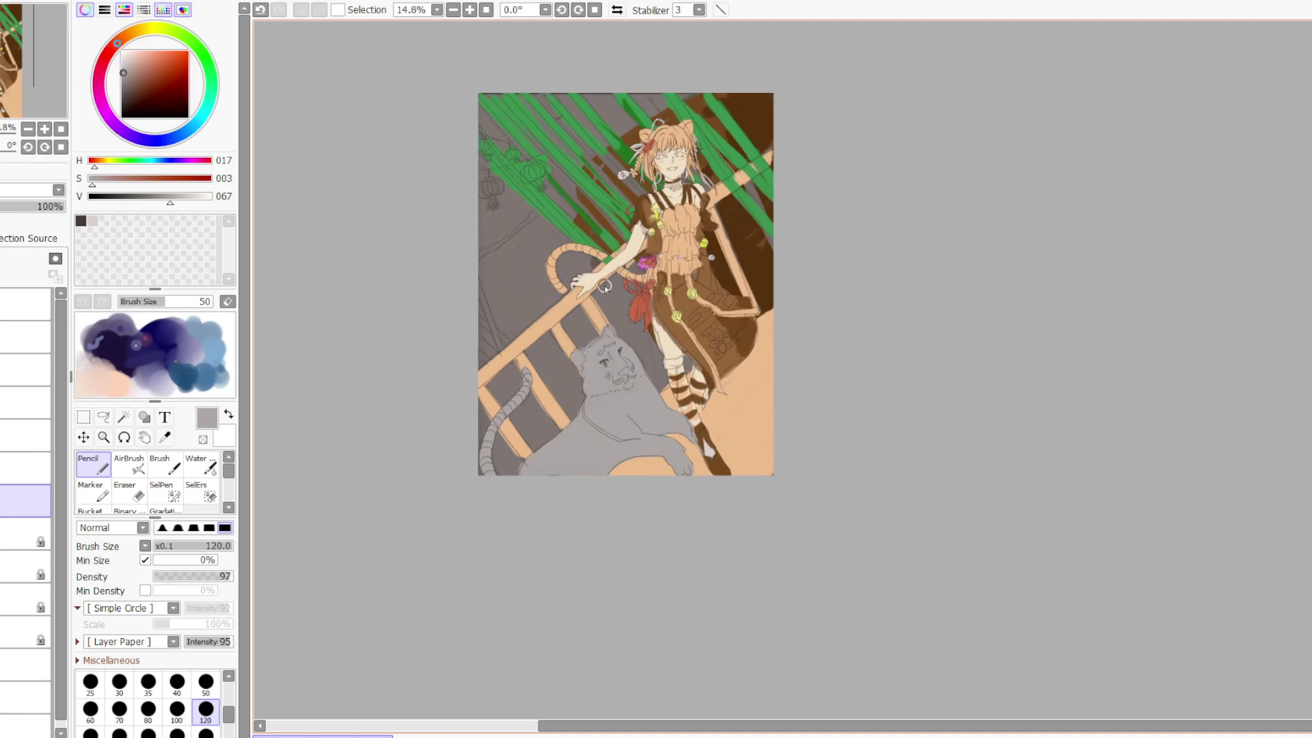
# On the bamboo's locked layer, paint light green (H 077, S 039, V 093) highlight stripes along the bamboo stalks
pyautogui.click(3, 567)
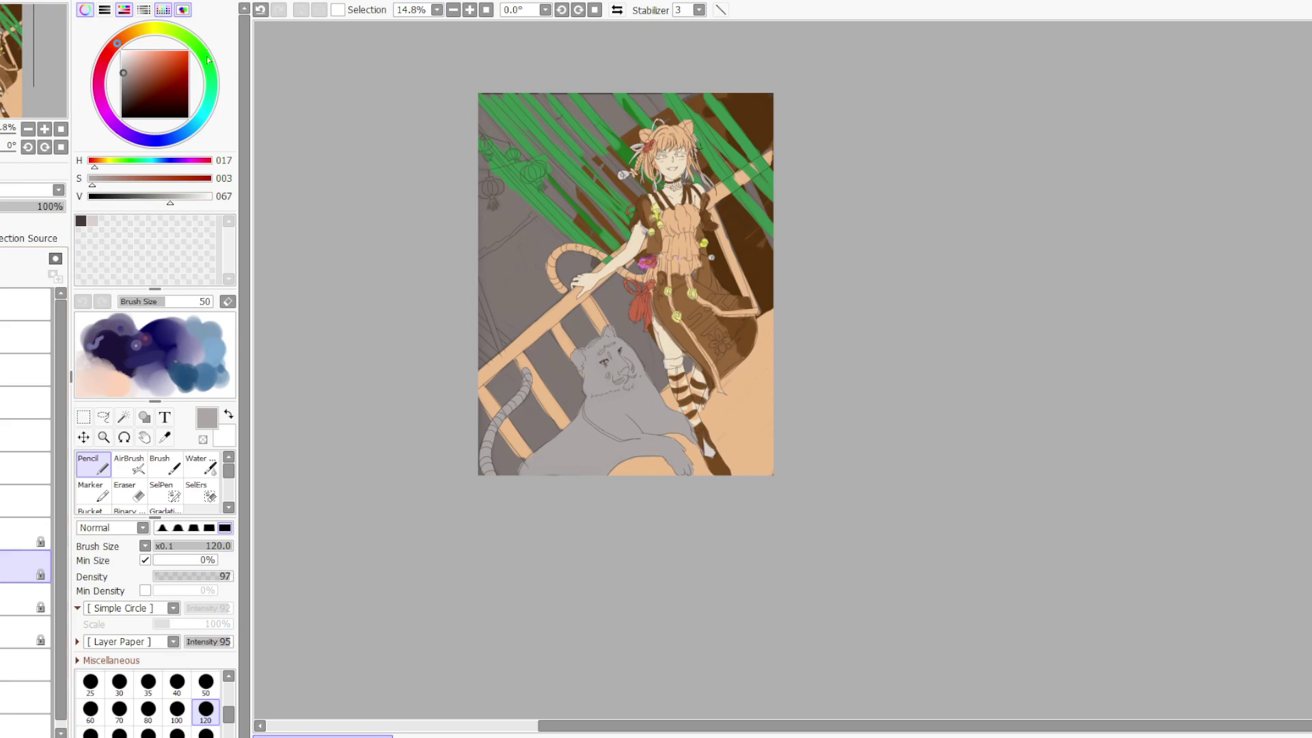
pyautogui.moveTo(220, 59); pyautogui.dragTo(176, 36)
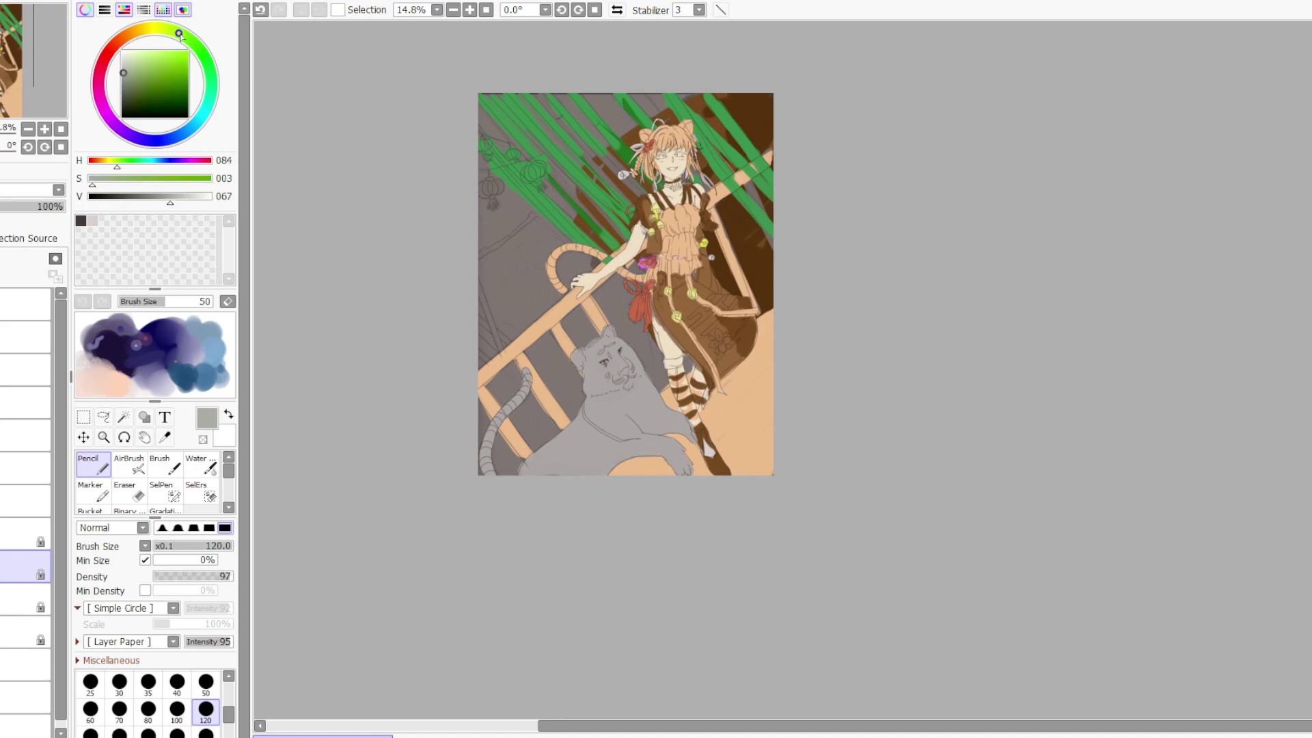
pyautogui.rightClick(750, 409)
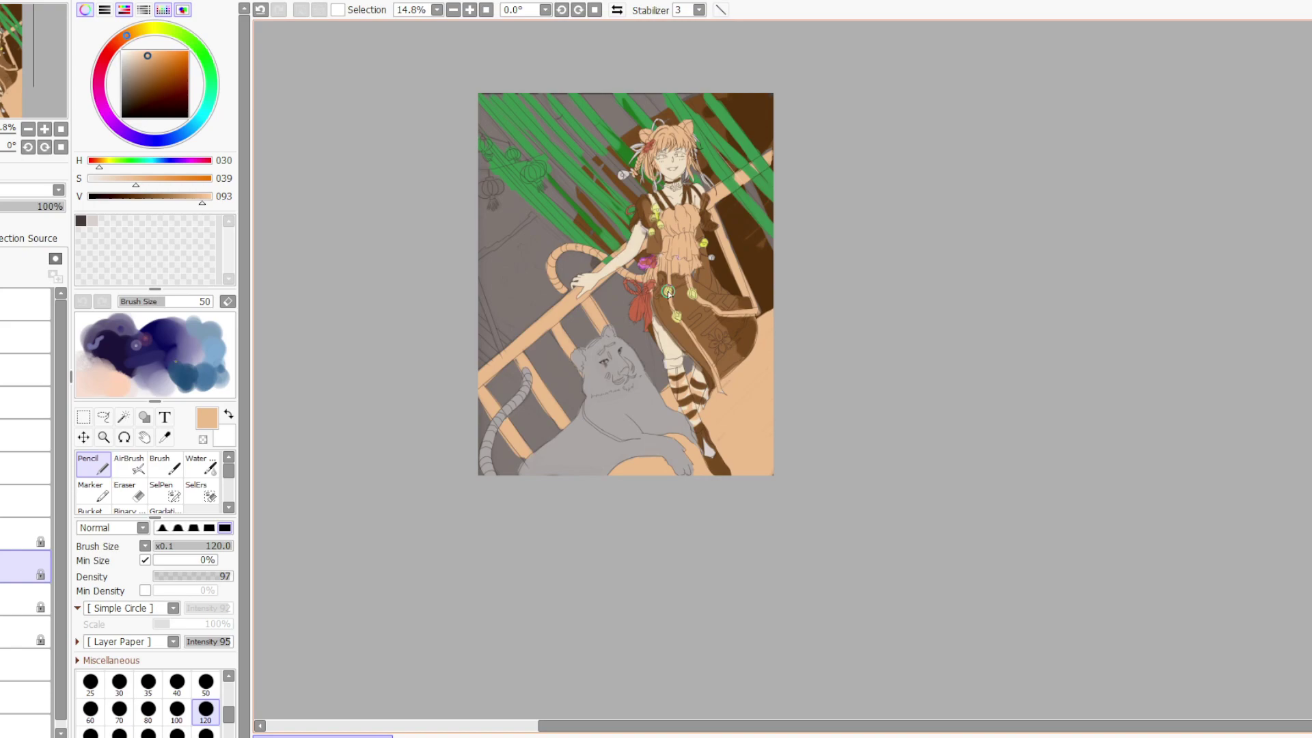
pyautogui.click(176, 32)
pyautogui.moveTo(176, 32); pyautogui.dragTo(173, 31)
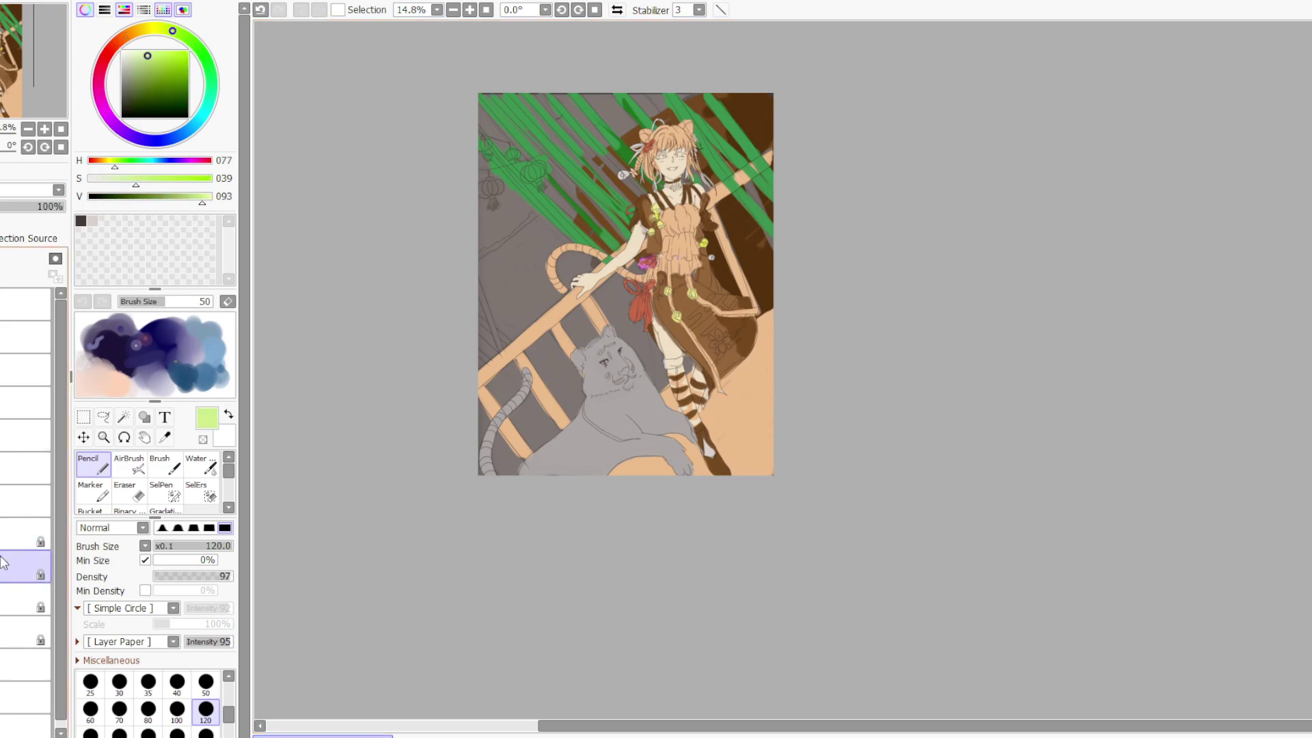
pyautogui.moveTo(518, 91); pyautogui.dragTo(609, 191)
pyautogui.moveTo(492, 96)
pyautogui.mouseDown()
pyautogui.moveTo(602, 207)
pyautogui.moveTo(595, 217)
pyautogui.mouseUp()
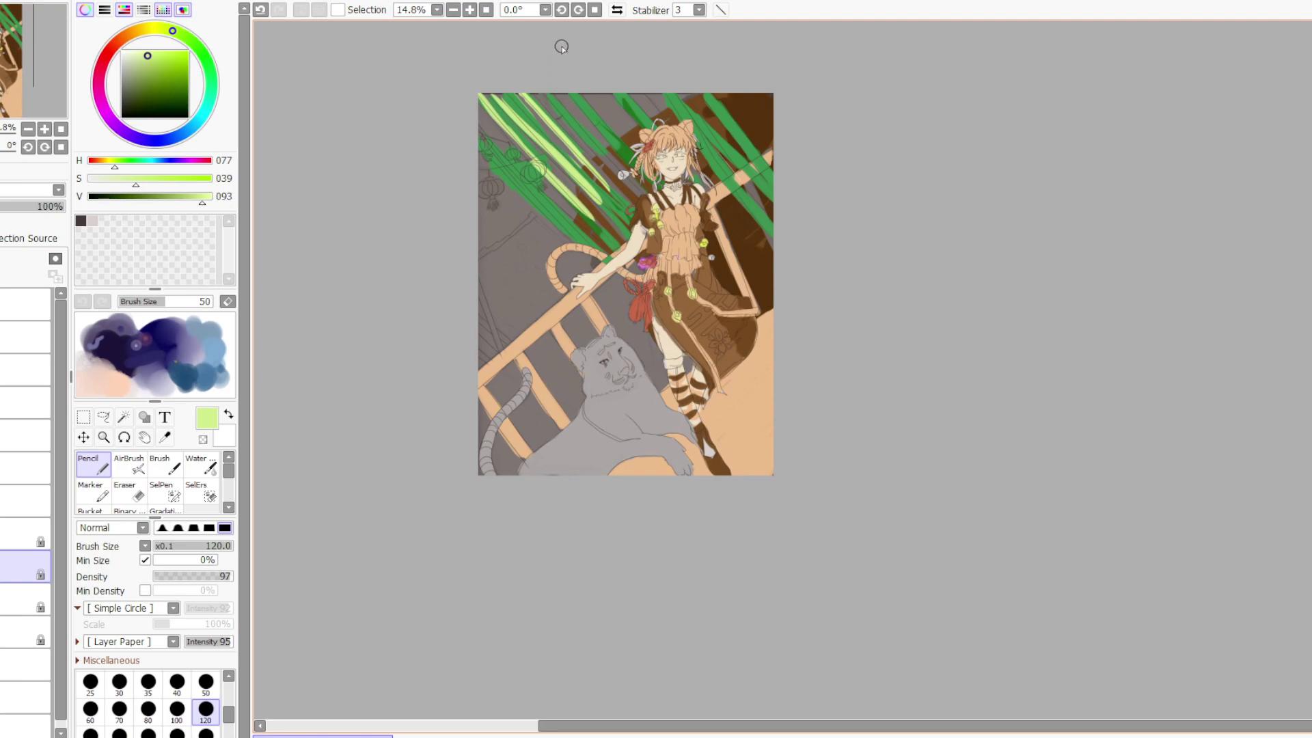
pyautogui.moveTo(550, 94); pyautogui.dragTo(618, 171)
pyautogui.moveTo(616, 95); pyautogui.dragTo(736, 185)
pyautogui.moveTo(671, 95); pyautogui.dragTo(722, 146)
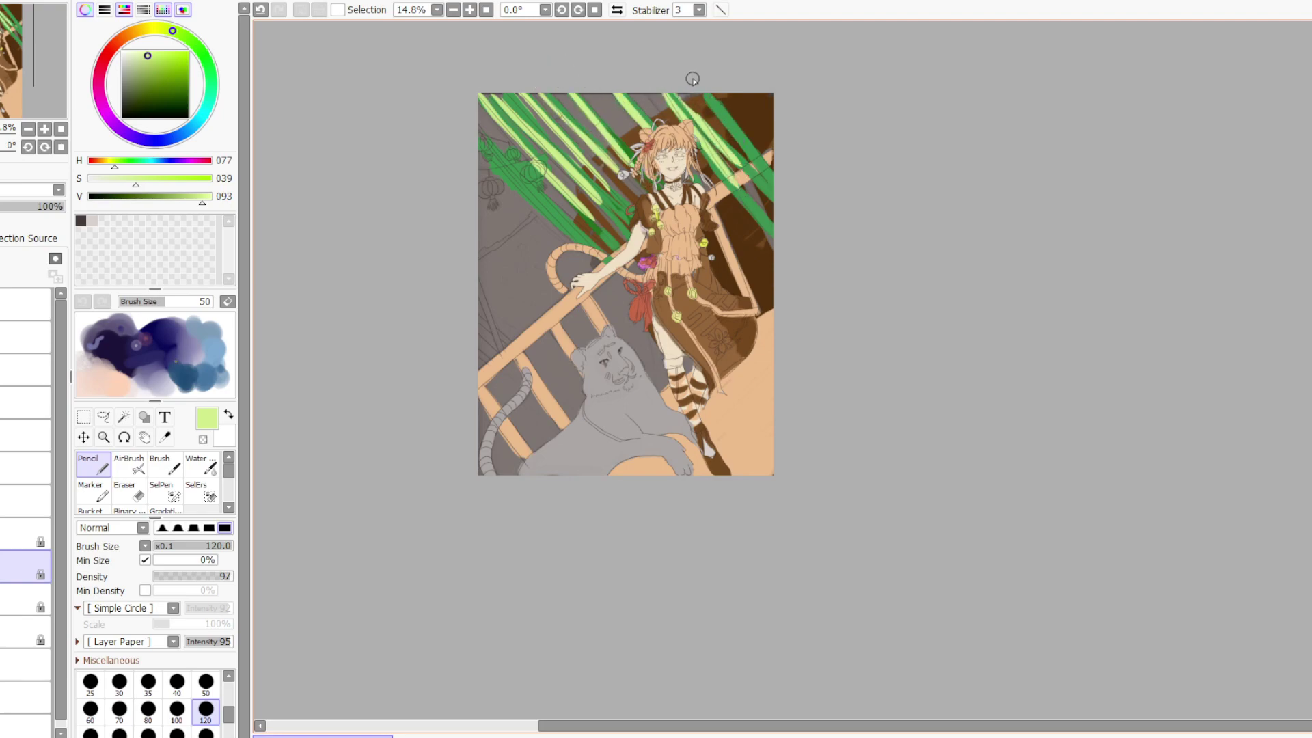
pyautogui.moveTo(691, 81); pyautogui.dragTo(752, 166)
pyautogui.moveTo(481, 137); pyautogui.dragTo(544, 199)
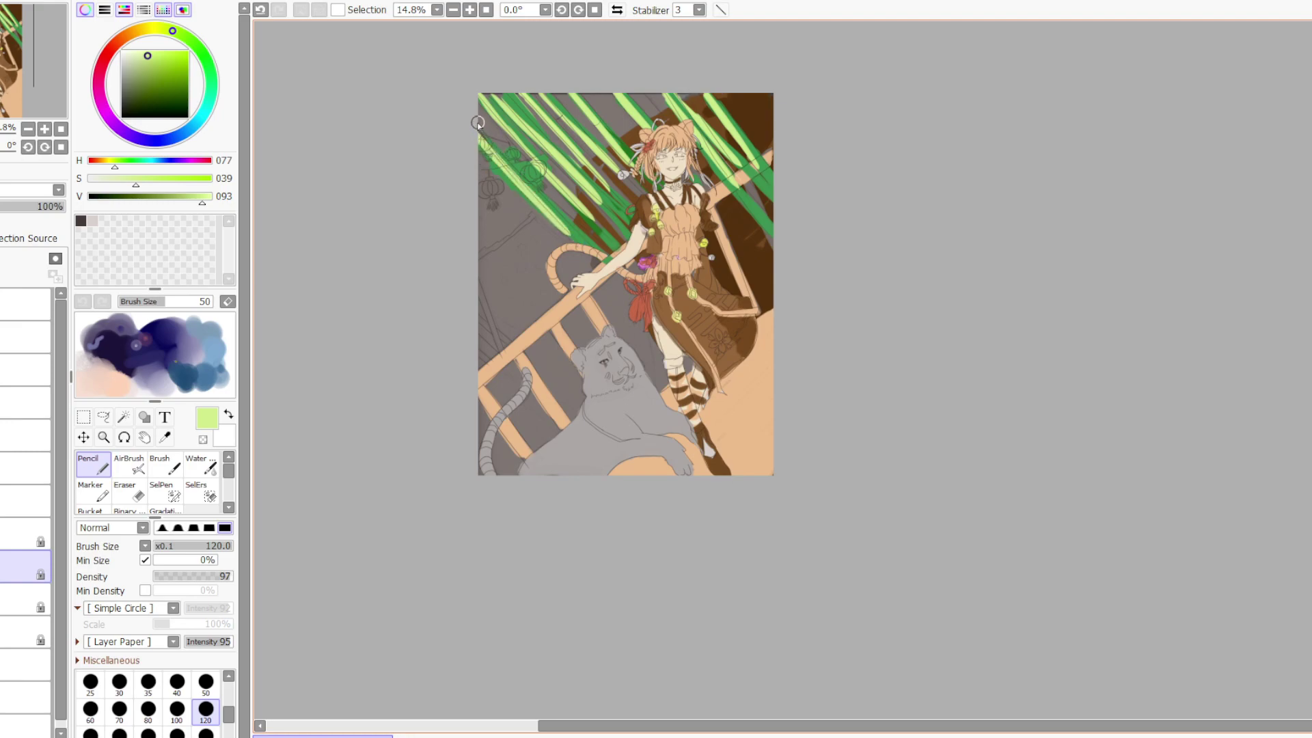
pyautogui.moveTo(480, 127); pyautogui.dragTo(587, 243)
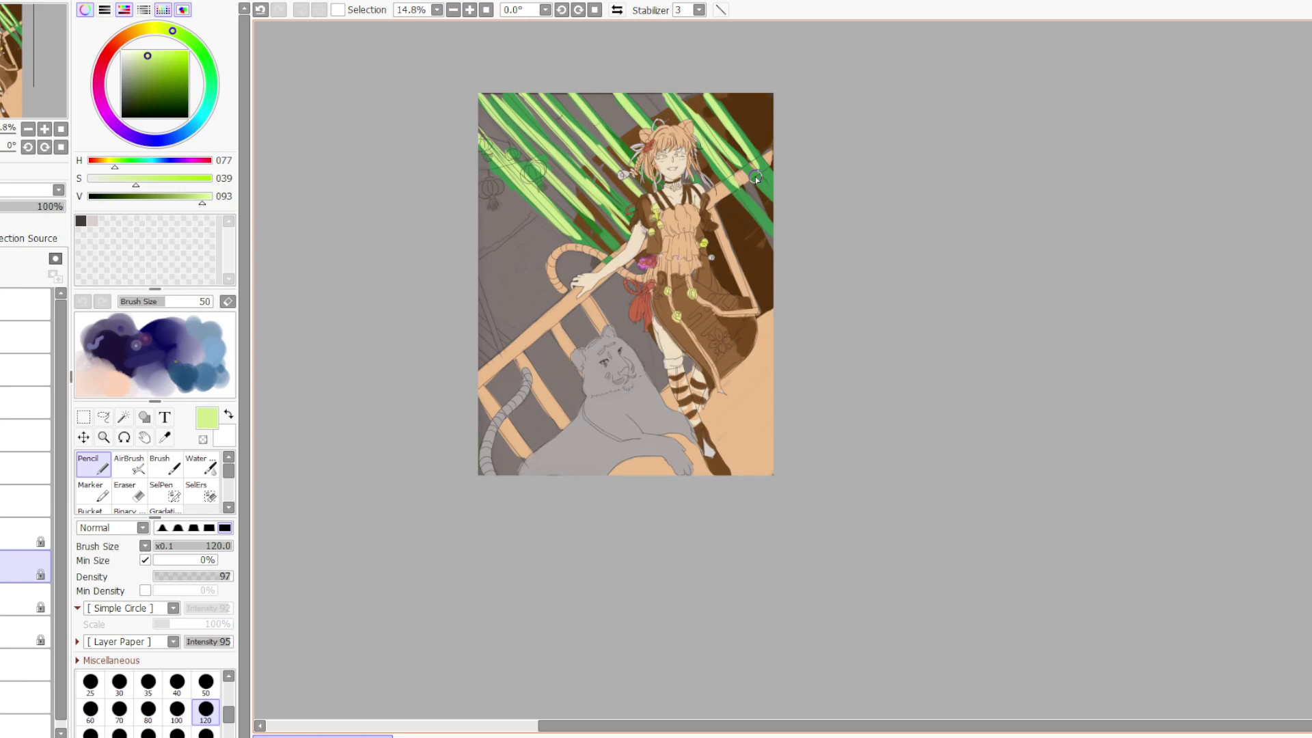
# On the outfit's locked layer, paint the skirt's trim bands pale peach (H 030, S 020, V 096)
pyautogui.keyDown('alt'); pyautogui.click(679, 217); pyautogui.keyUp('alt')
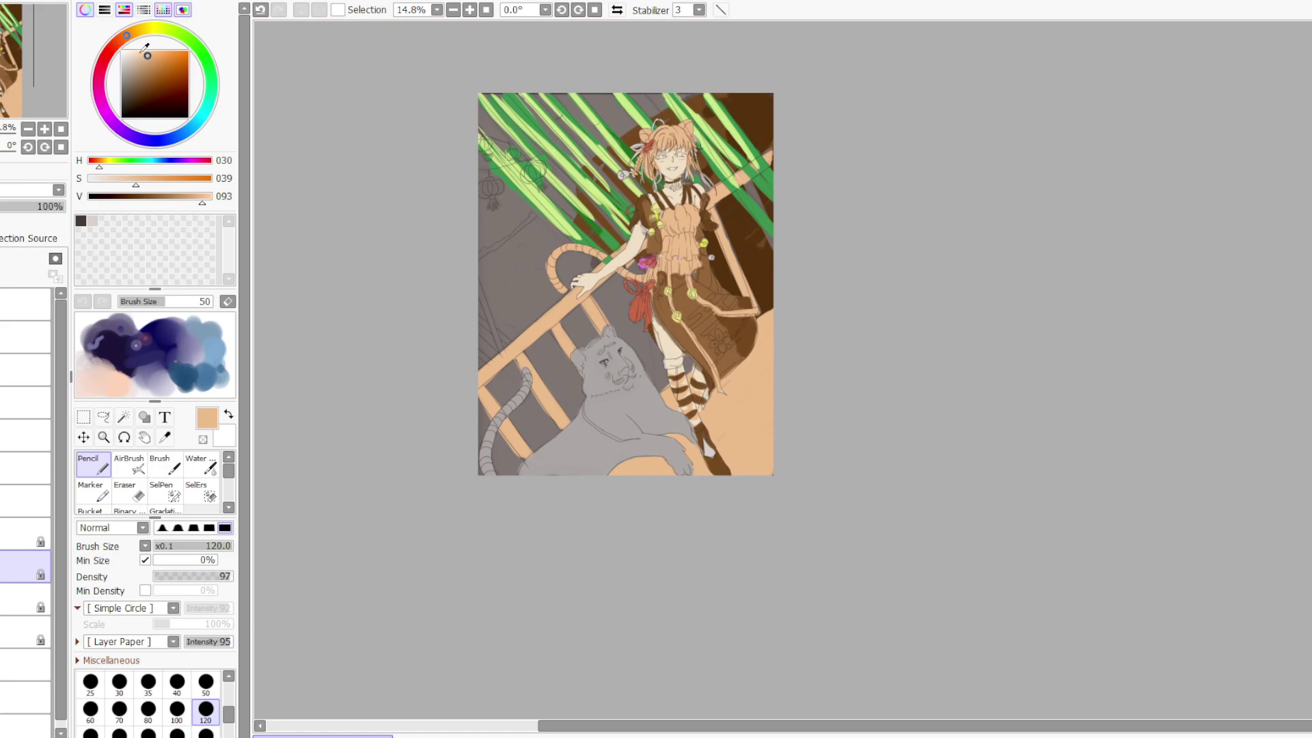
pyautogui.click(135, 52)
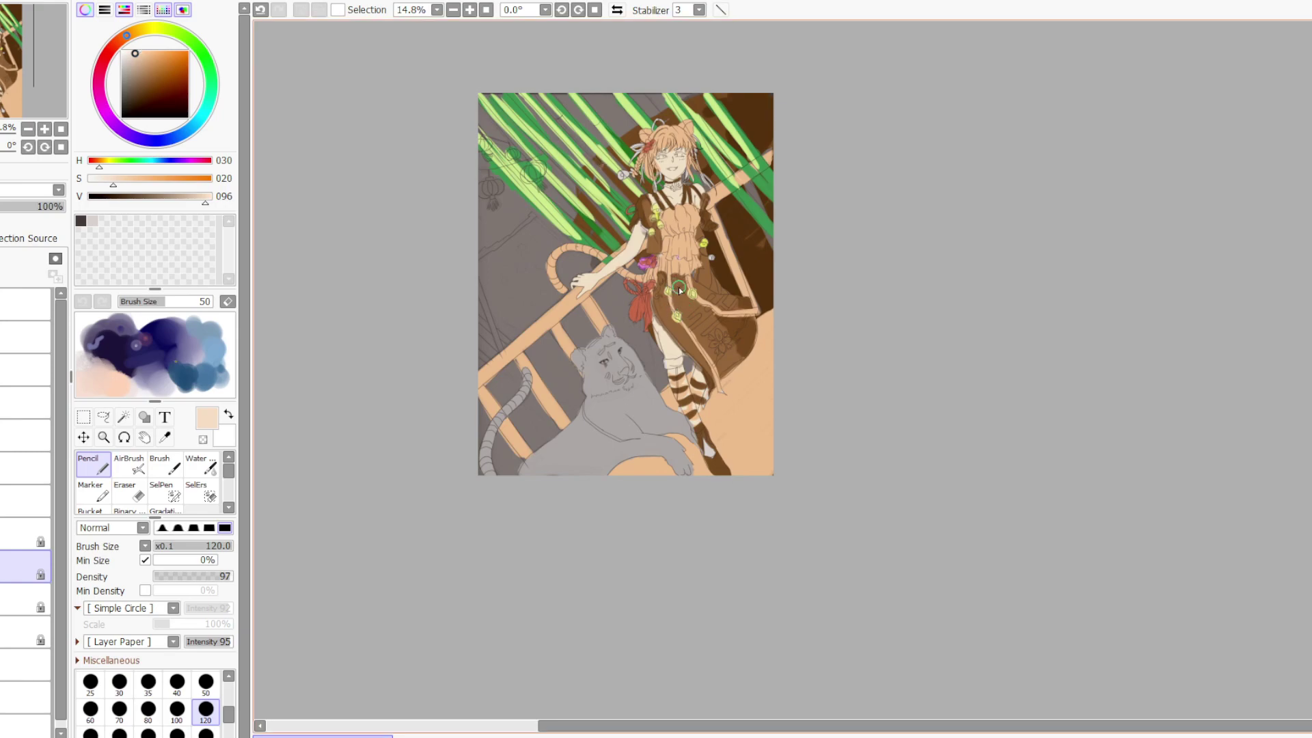
pyautogui.click(20, 534)
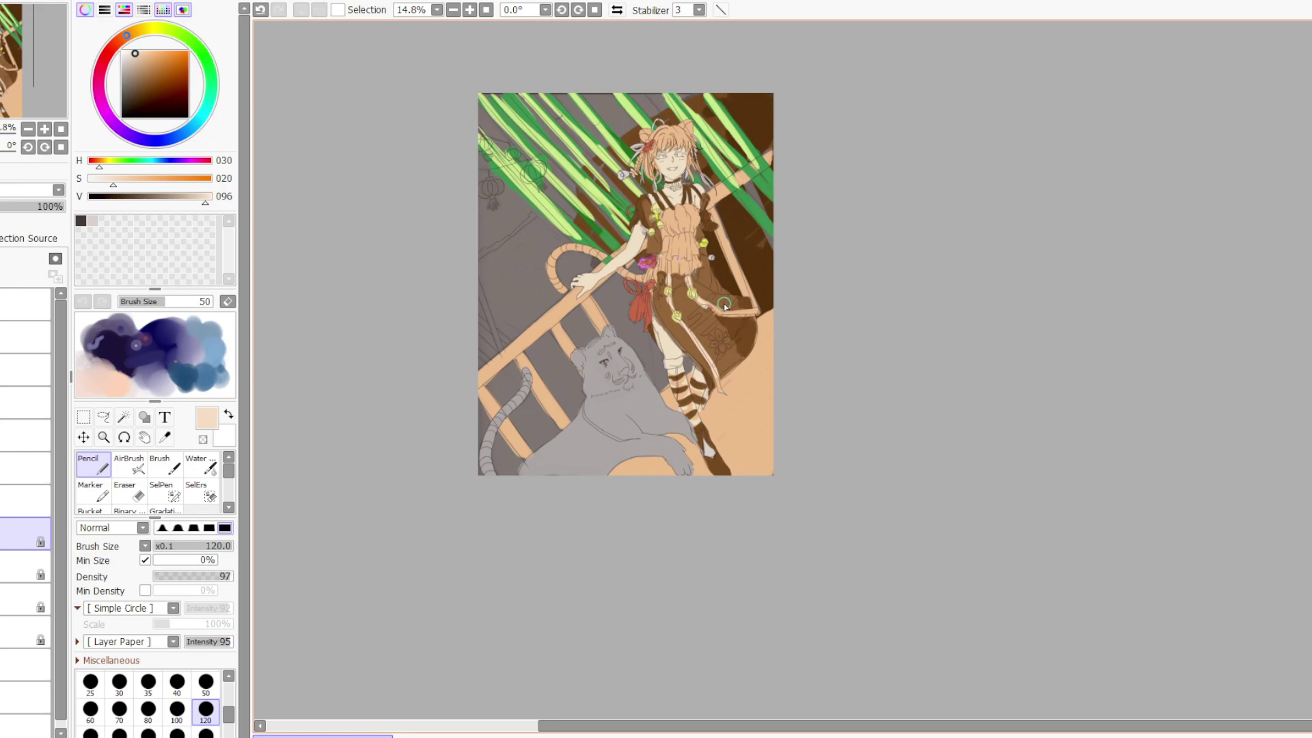
pyautogui.moveTo(726, 306)
pyautogui.mouseDown()
pyautogui.moveTo(707, 303)
pyautogui.moveTo(748, 313)
pyautogui.moveTo(759, 301)
pyautogui.mouseUp()
# Paint dark brown (H 030, S 030, V 030) tiger stripes across the brown skirt
pyautogui.keyDown('alt'); pyautogui.click(746, 335); pyautogui.keyUp('alt')
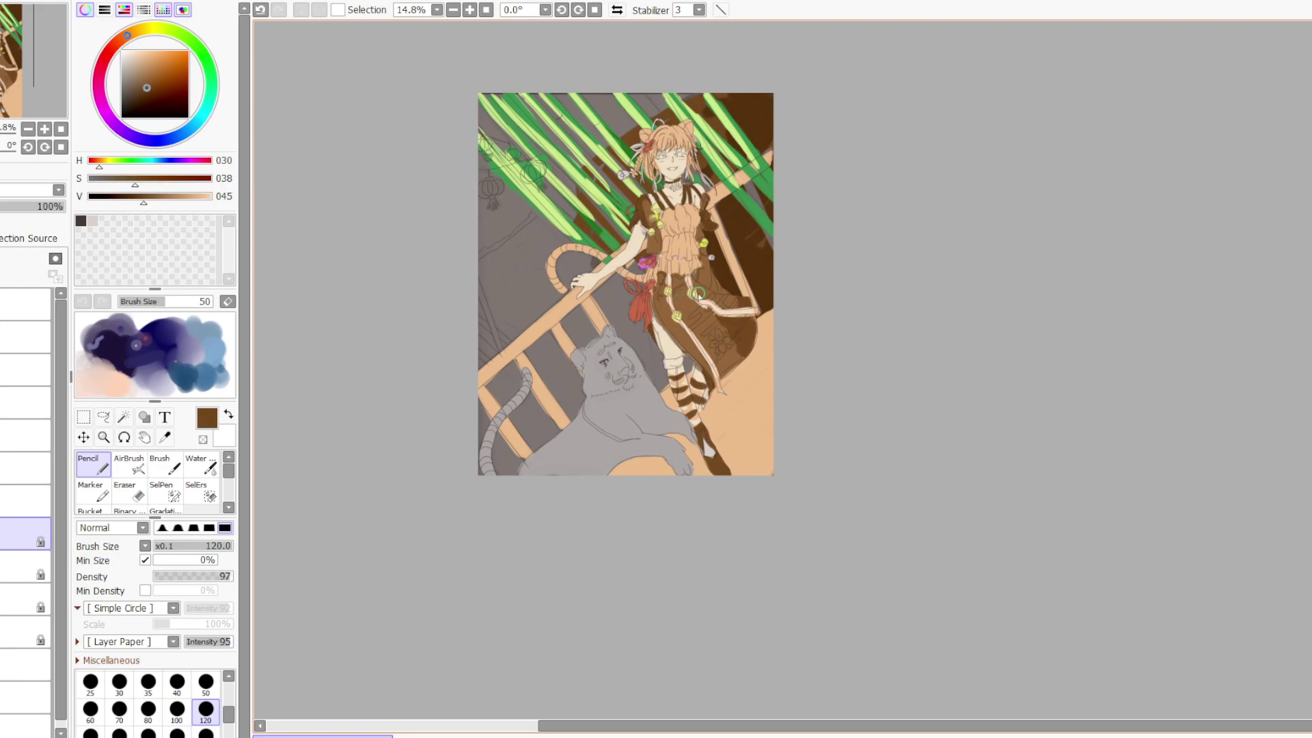
pyautogui.moveTo(148, 86); pyautogui.dragTo(142, 98)
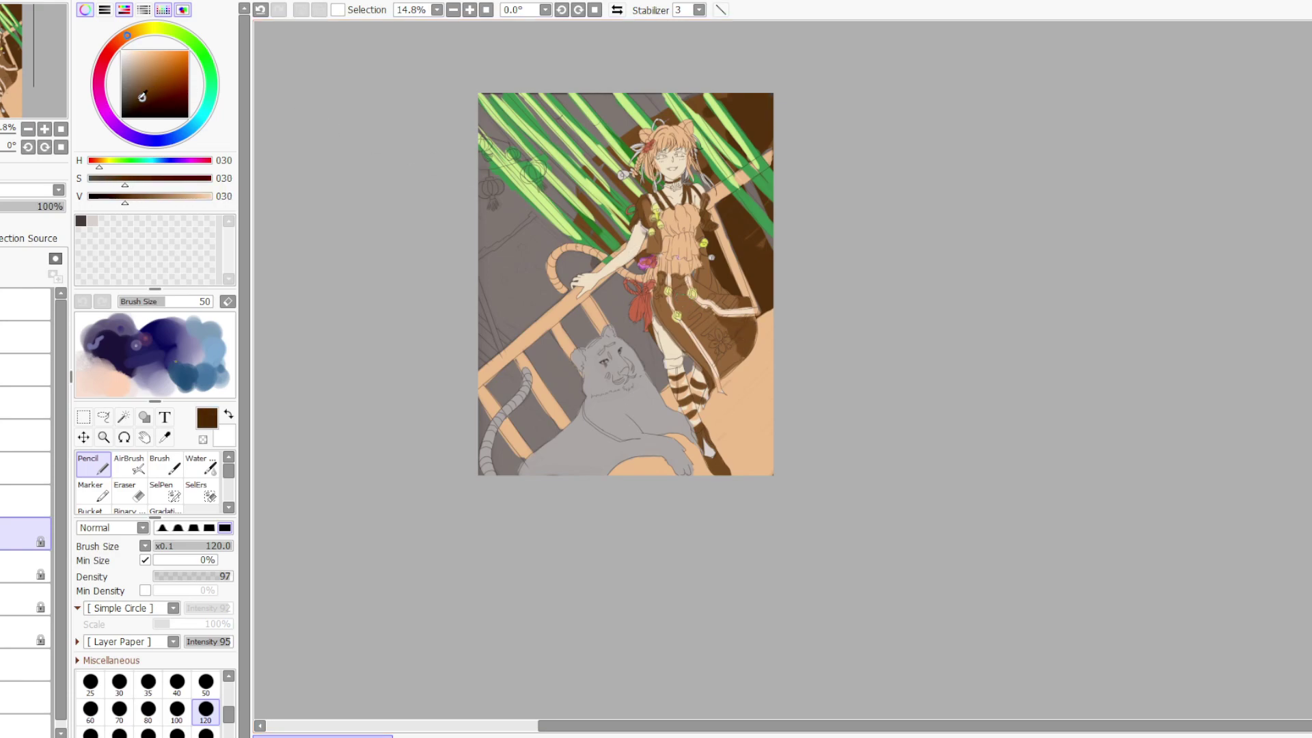
pyautogui.moveTo(699, 314)
pyautogui.mouseDown()
pyautogui.moveTo(723, 290)
pyautogui.moveTo(737, 307)
pyautogui.moveTo(708, 327)
pyautogui.moveTo(731, 301)
pyautogui.mouseUp()
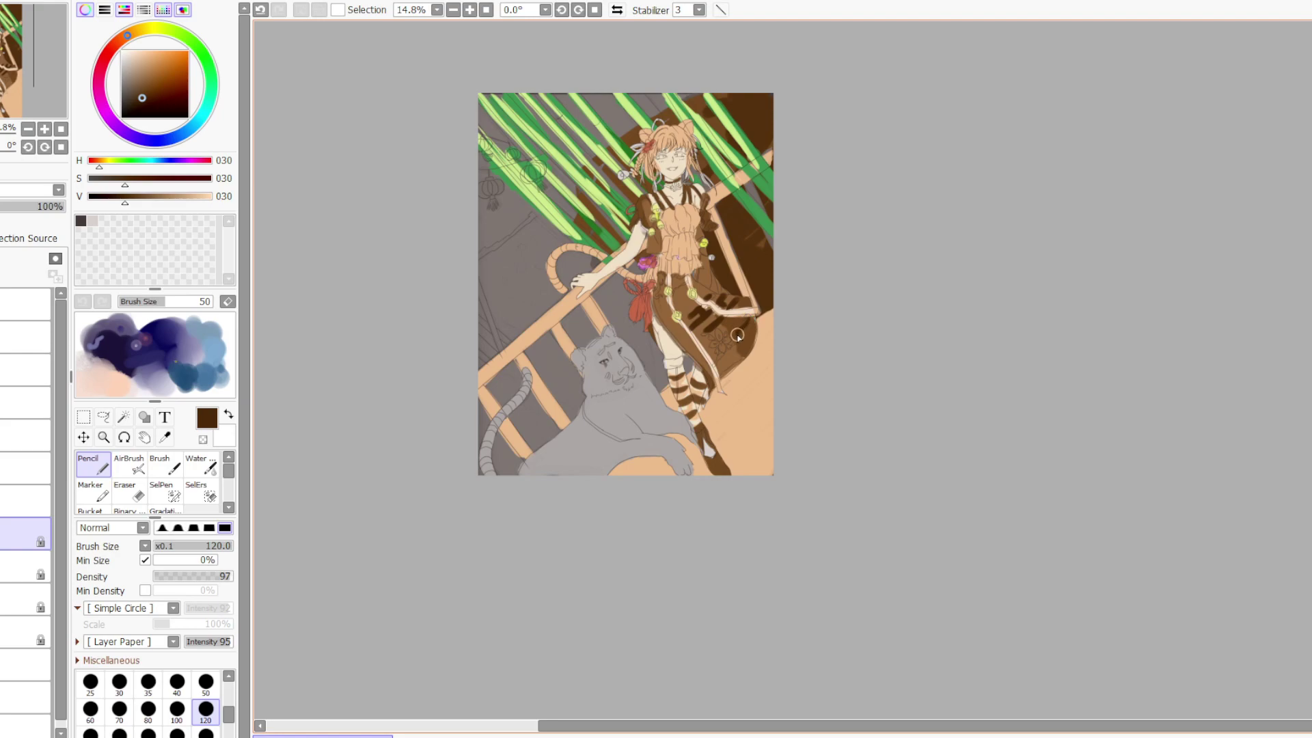
pyautogui.moveTo(737, 336); pyautogui.dragTo(719, 359)
# Sample the bodice's peach (H 030, S 039, V 093) and fill the flower on the skirt with it
pyautogui.keyDown('alt'); pyautogui.click(672, 218); pyautogui.keyUp('alt')
pyautogui.moveTo(718, 336)
pyautogui.mouseDown()
pyautogui.moveTo(711, 345)
pyautogui.moveTo(728, 341)
pyautogui.mouseUp()
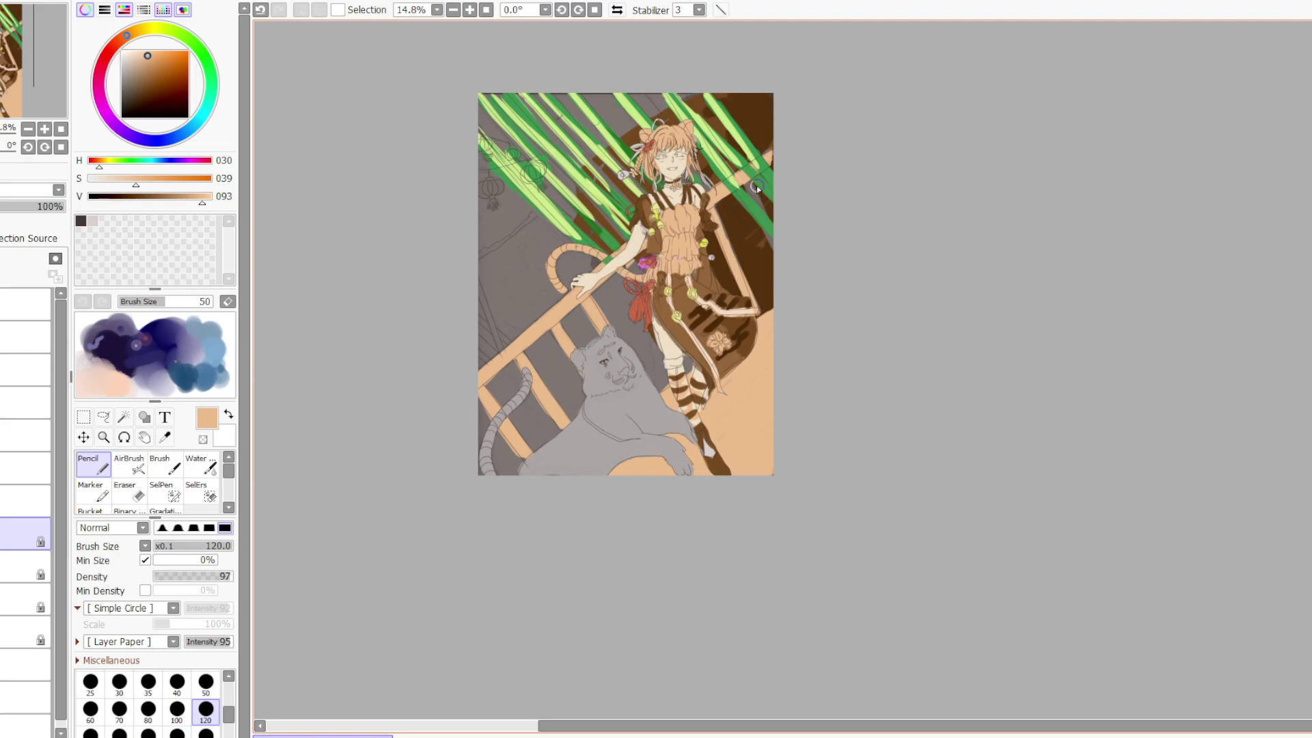
# Colour the choker brown (H 029, S 038, V 058) and the small hair ornament olive, adjusting the olive's hue to 054
pyautogui.keyDown('alt'); pyautogui.click(685, 300); pyautogui.keyUp('alt')
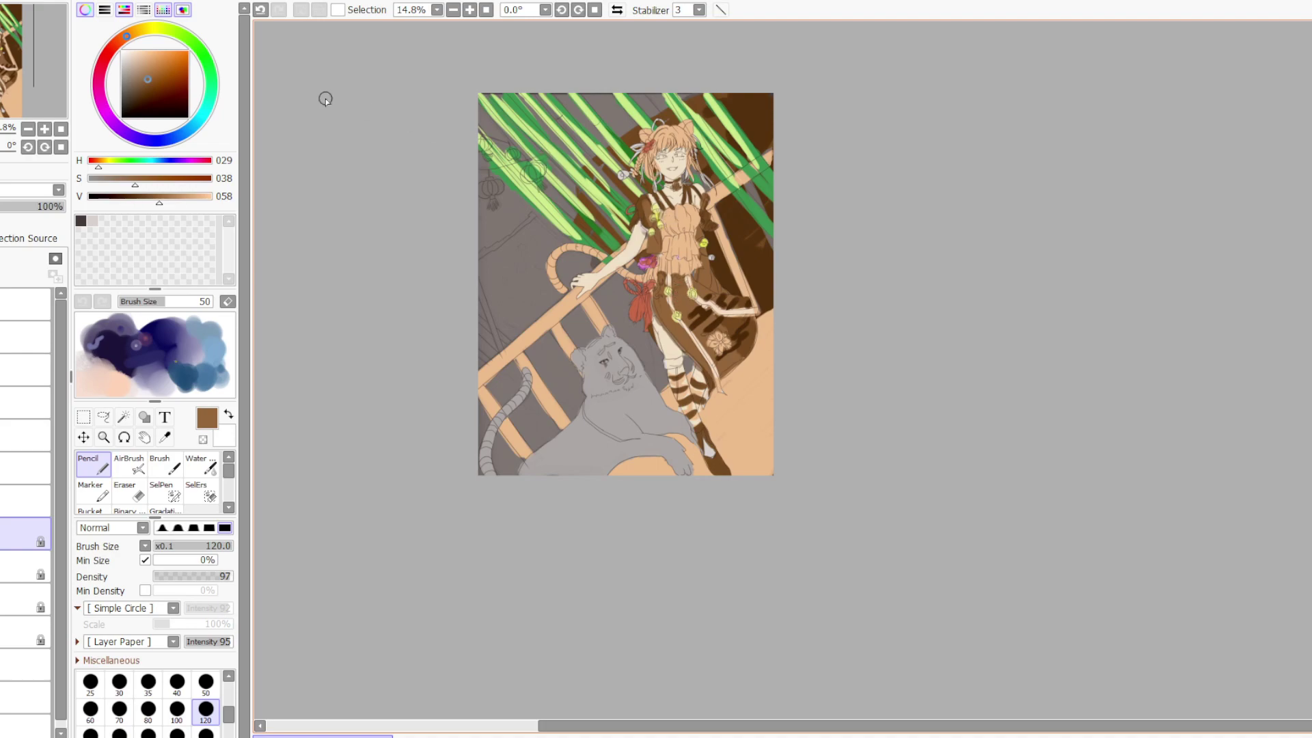
pyautogui.click(155, 29)
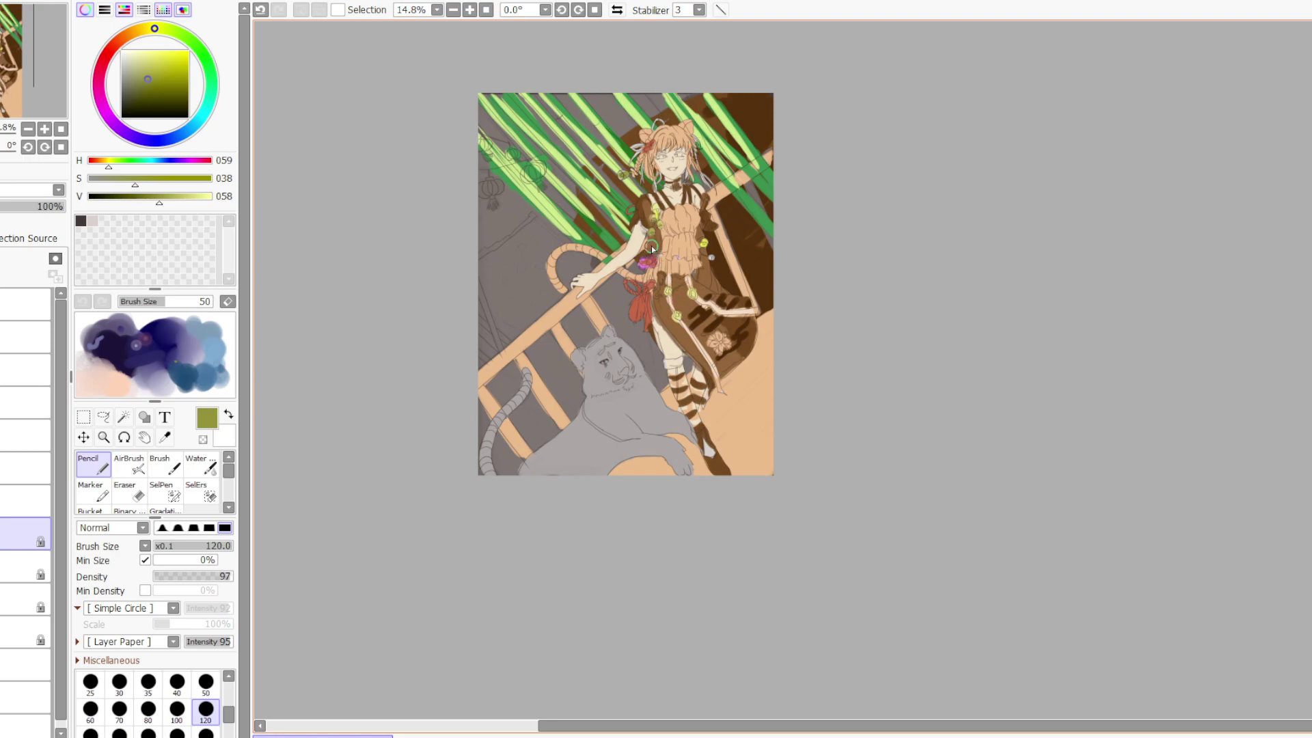
pyautogui.moveTo(155, 28); pyautogui.dragTo(150, 28)
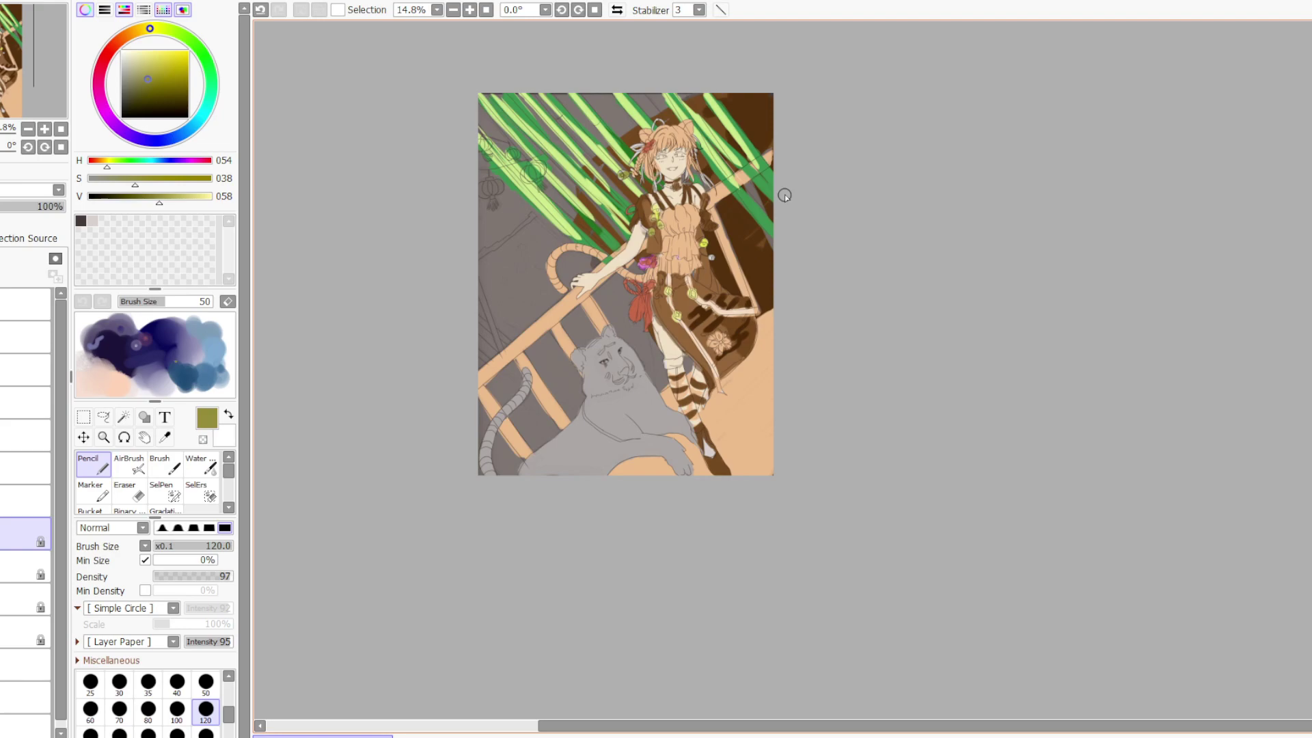
# On the railing and ground layer, paint diagonal brown (H 029, S 033, V 073) stripes across the ground and shade the railing bars
pyautogui.keyDown('alt'); pyautogui.click(743, 403); pyautogui.keyUp('alt')
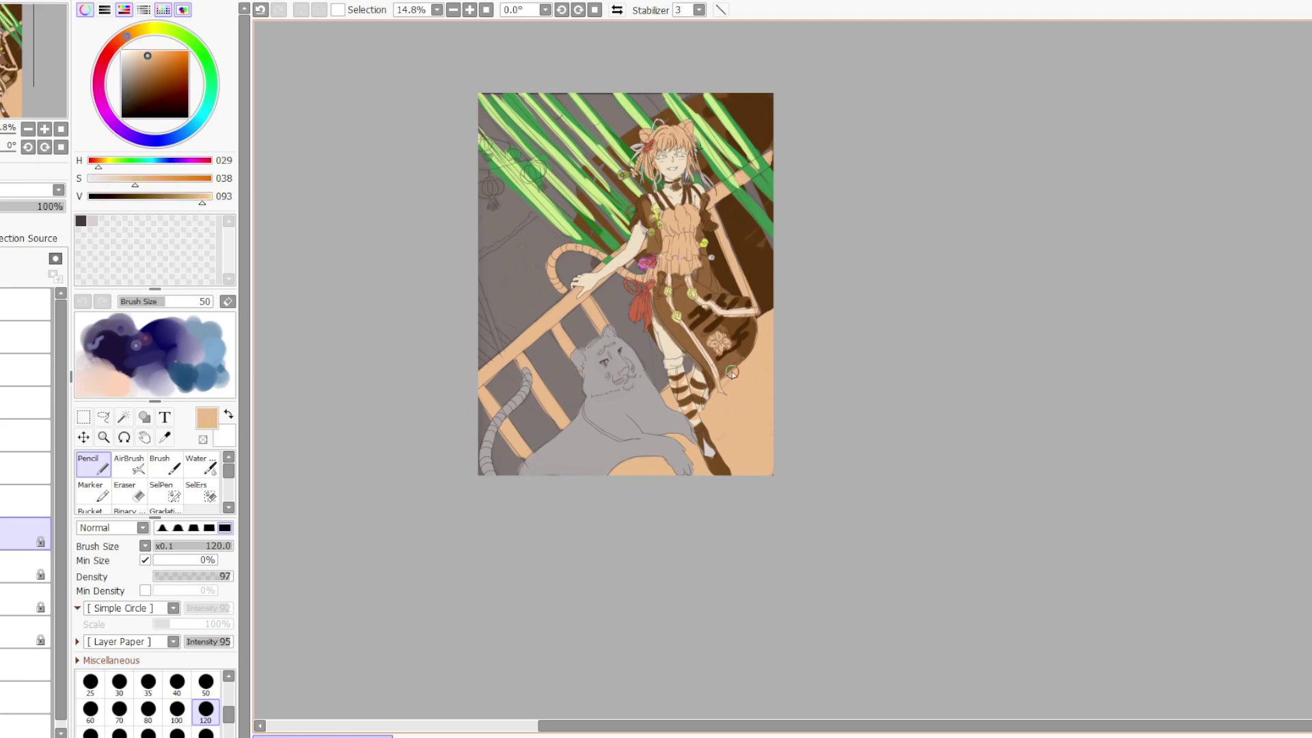
pyautogui.click(143, 68)
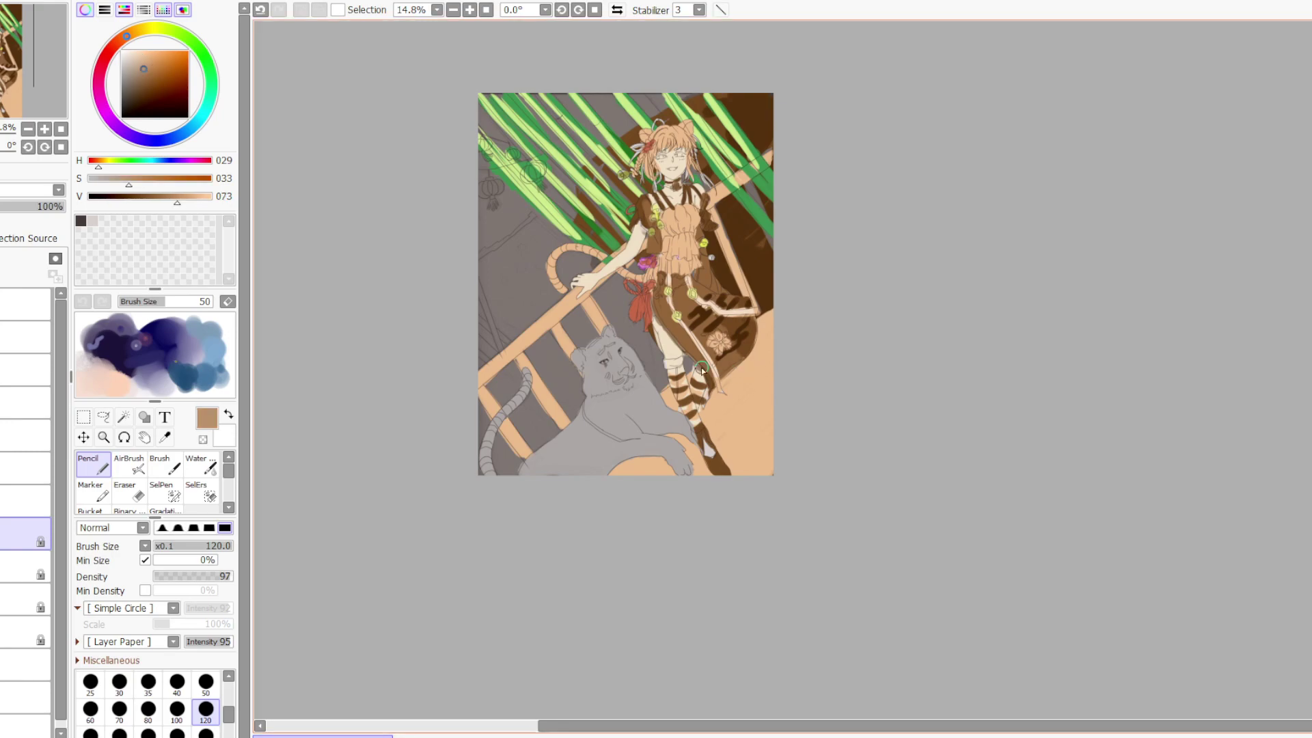
pyautogui.click(25, 598)
pyautogui.moveTo(783, 414); pyautogui.dragTo(738, 482)
pyautogui.moveTo(780, 444)
pyautogui.mouseDown()
pyautogui.moveTo(732, 501)
pyautogui.moveTo(703, 492)
pyautogui.mouseUp()
pyautogui.moveTo(798, 369); pyautogui.dragTo(665, 510)
pyautogui.moveTo(803, 342); pyautogui.dragTo(638, 516)
pyautogui.moveTo(819, 310); pyautogui.dragTo(698, 408)
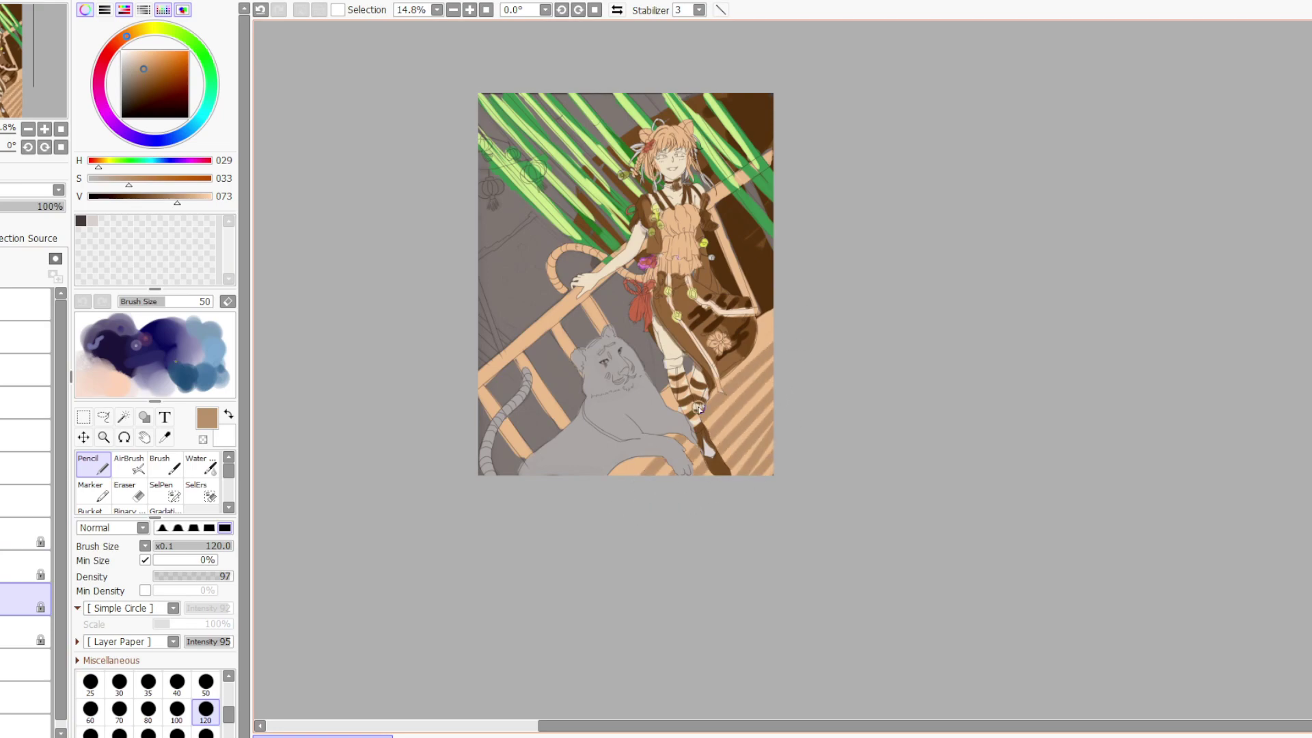
pyautogui.moveTo(770, 340)
pyautogui.mouseDown()
pyautogui.moveTo(640, 465)
pyautogui.moveTo(615, 464)
pyautogui.mouseUp()
pyautogui.moveTo(785, 313); pyautogui.dragTo(604, 466)
pyautogui.moveTo(759, 333); pyautogui.dragTo(641, 422)
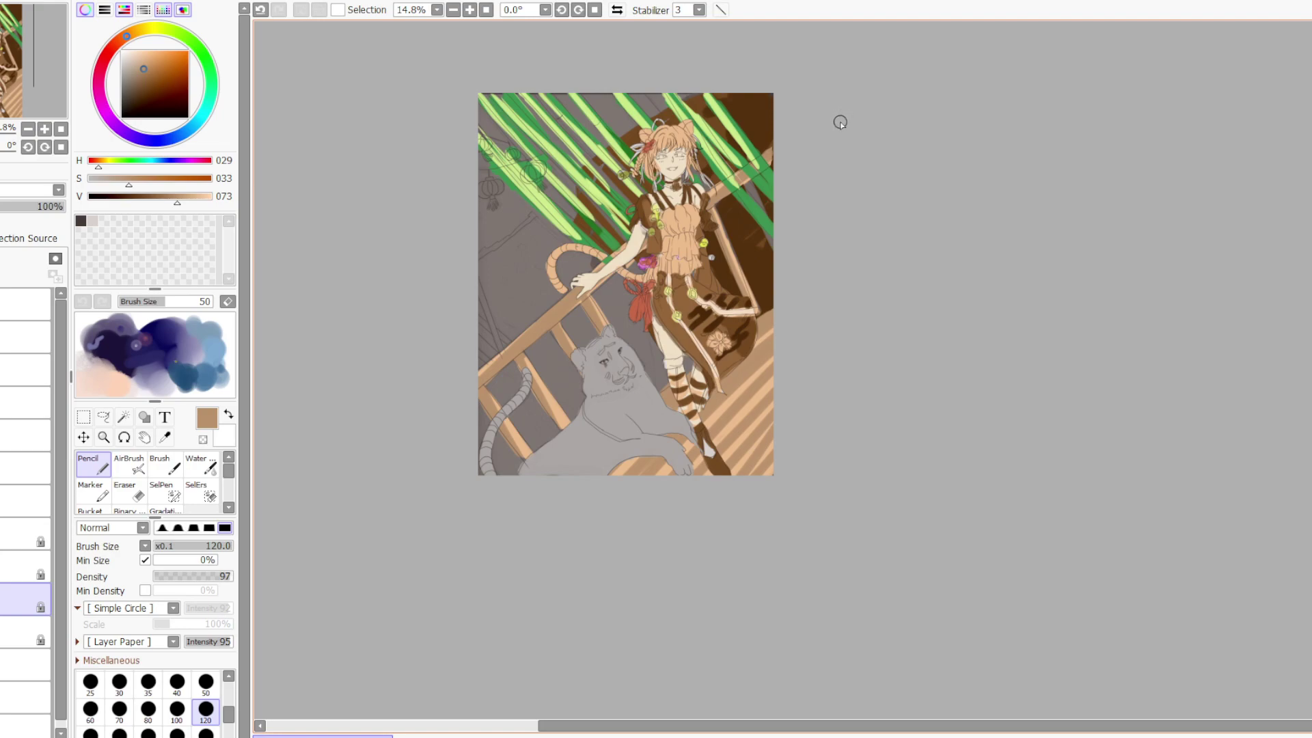
# Paint over the diagonal stripes on the ground behind the girl with the sampled peach (H 030, S 039, V 093)
pyautogui.keyDown('alt'); pyautogui.click(691, 216); pyautogui.keyUp('alt')
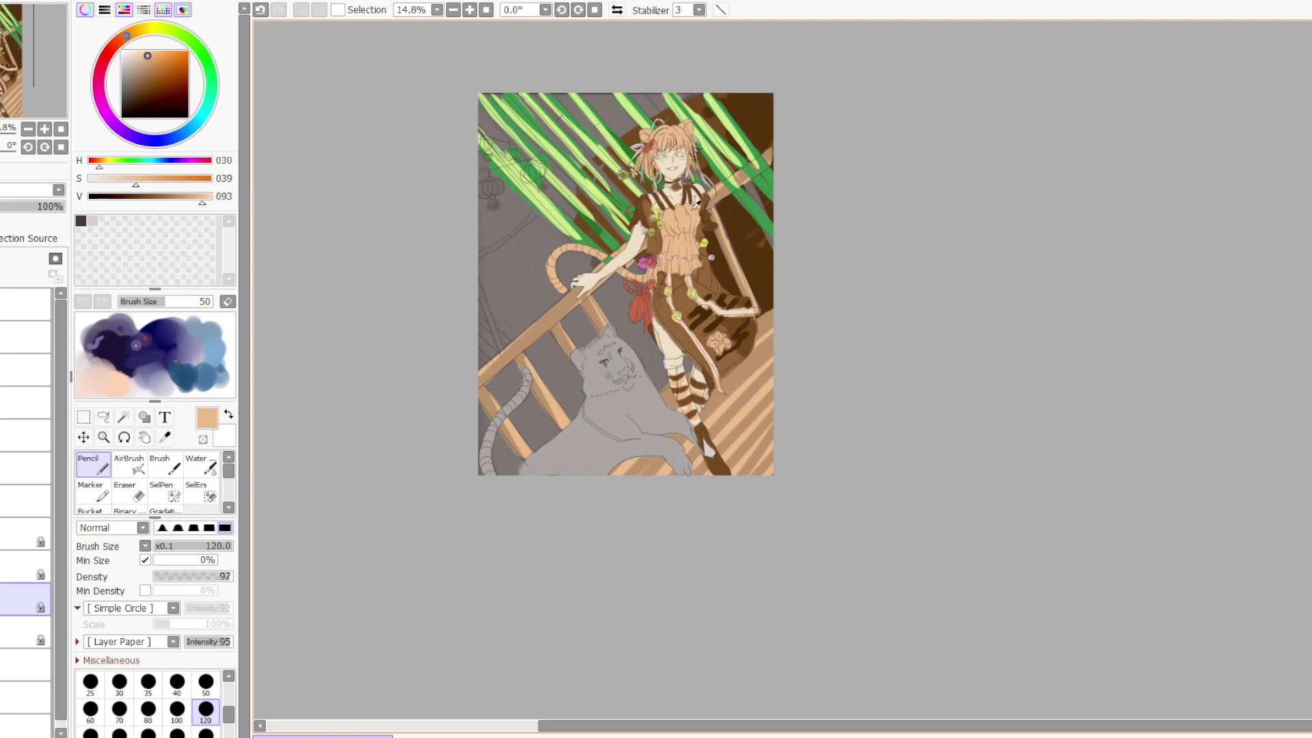
pyautogui.moveTo(766, 338)
pyautogui.mouseDown()
pyautogui.moveTo(773, 442)
pyautogui.moveTo(765, 428)
pyautogui.mouseUp()
pyautogui.moveTo(760, 340); pyautogui.dragTo(765, 483)
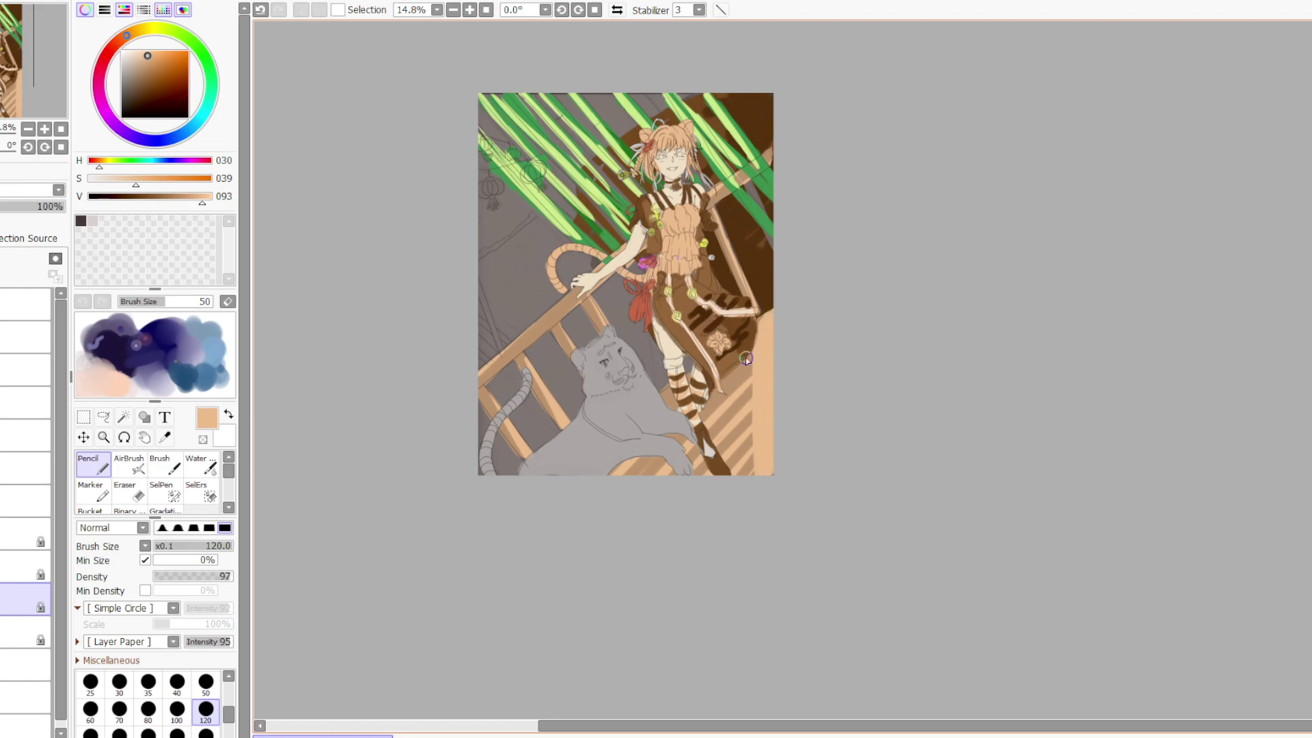
pyautogui.moveTo(745, 358)
pyautogui.mouseDown()
pyautogui.moveTo(744, 440)
pyautogui.moveTo(726, 377)
pyautogui.mouseUp()
pyautogui.moveTo(731, 384)
pyautogui.mouseDown()
pyautogui.moveTo(750, 394)
pyautogui.moveTo(716, 382)
pyautogui.moveTo(720, 454)
pyautogui.mouseUp()
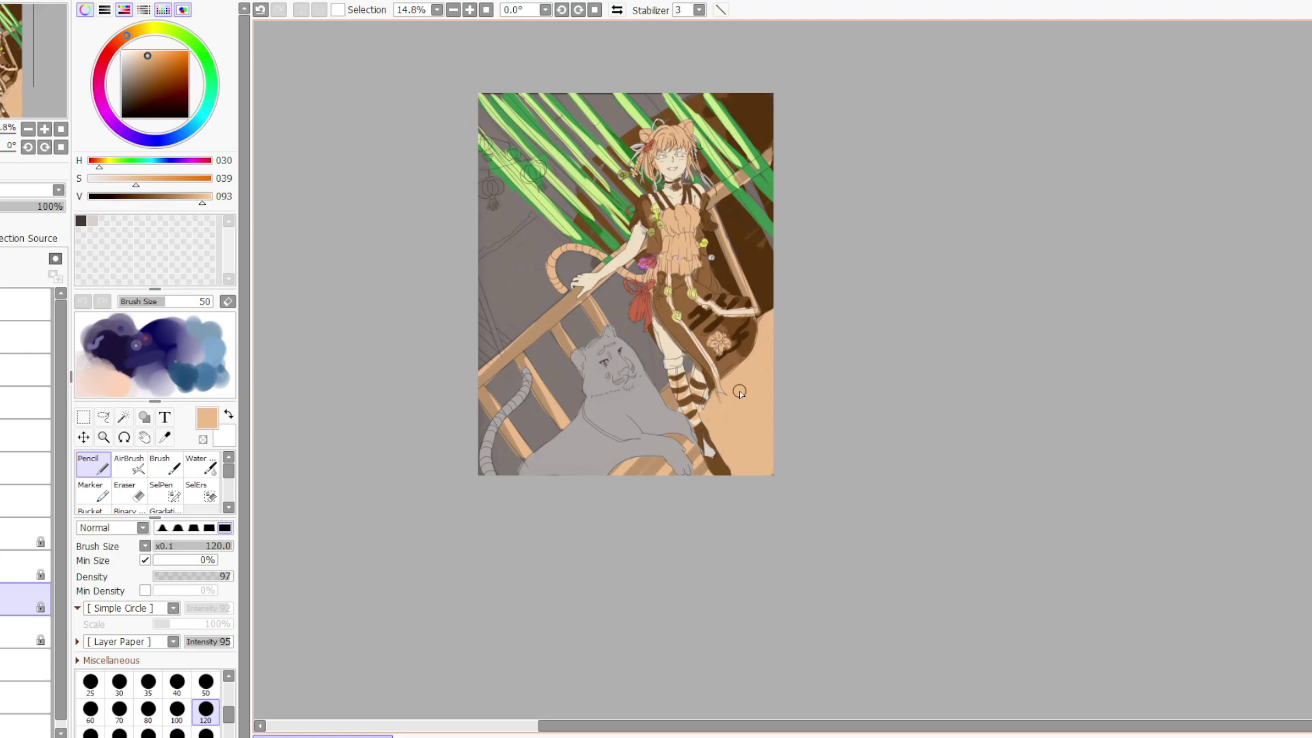
# Paint steeper brown (H 030, S 032, V 073) plank stripes behind the girl, and cover the old stripes by the tiger's paws with peach
pyautogui.keyDown('alt'); pyautogui.click(564, 306); pyautogui.keyUp('alt')
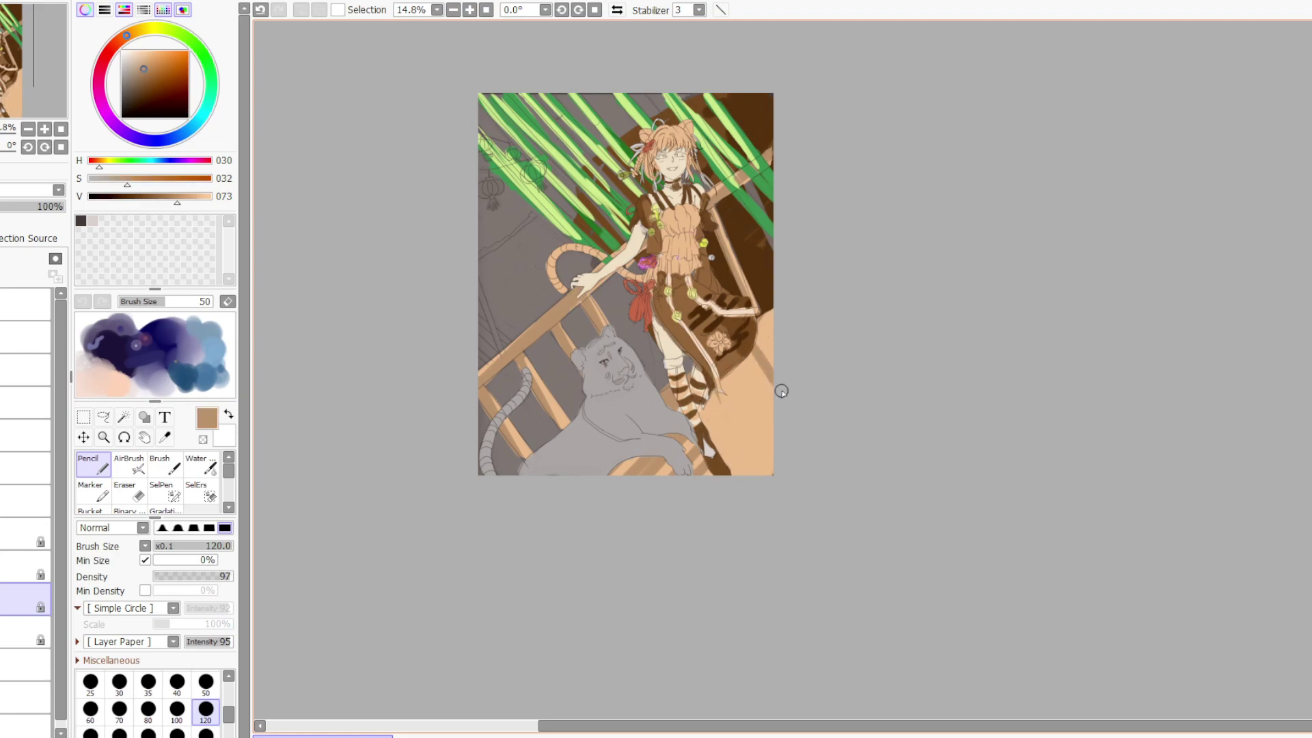
pyautogui.moveTo(739, 367)
pyautogui.mouseDown()
pyautogui.moveTo(765, 413)
pyautogui.moveTo(724, 350)
pyautogui.moveTo(768, 428)
pyautogui.moveTo(730, 406)
pyautogui.moveTo(755, 465)
pyautogui.moveTo(695, 376)
pyautogui.mouseUp()
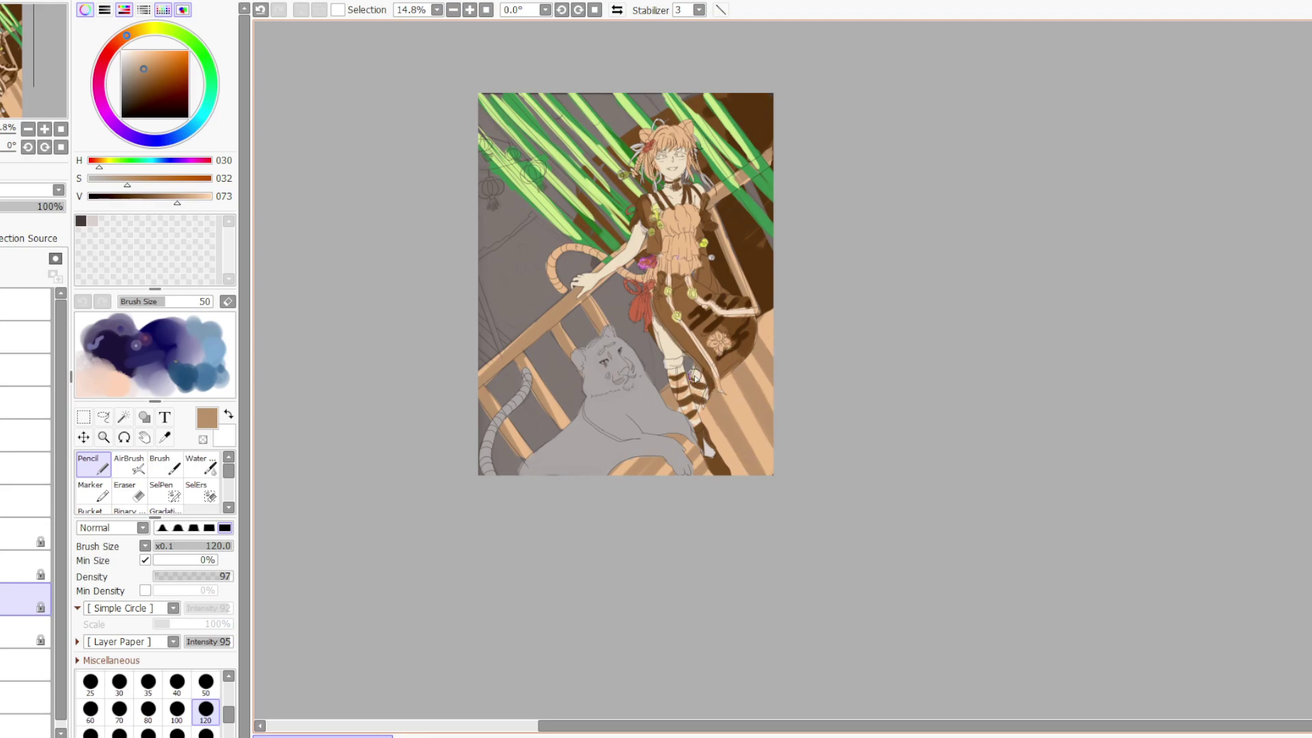
pyautogui.keyDown('alt'); pyautogui.click(768, 330); pyautogui.keyUp('alt')
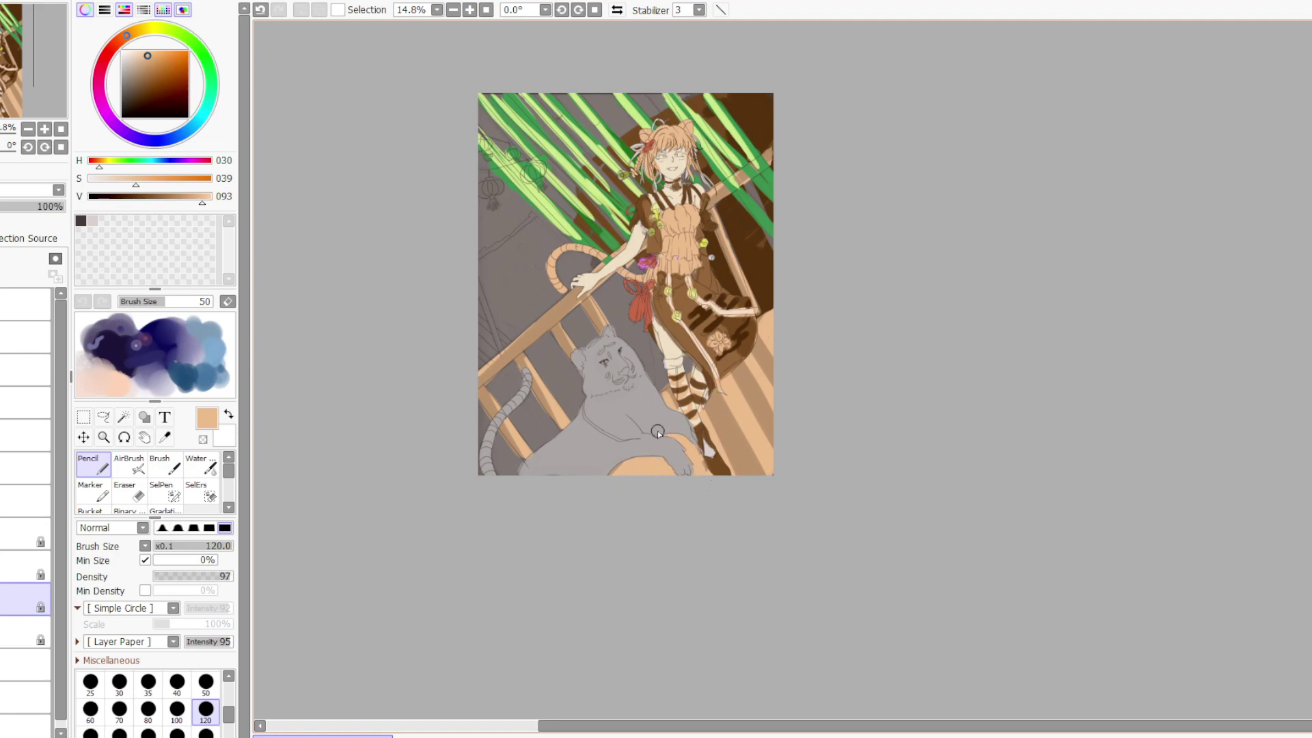
# Sample the plank brown (H 030, S 032, V 073) to add stripes by the tiger's paws and shade the ground beside the girl's legs
pyautogui.keyDown('alt'); pyautogui.click(754, 387); pyautogui.keyUp('alt')
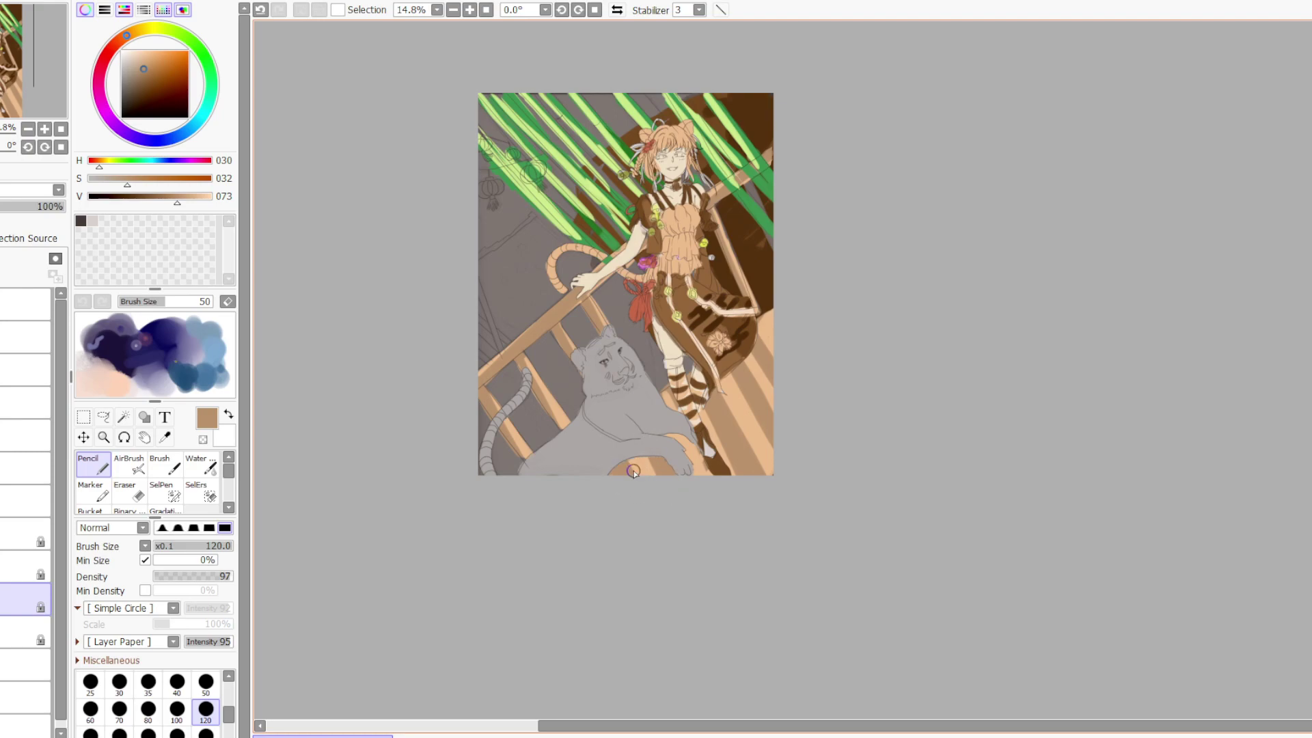
pyautogui.click(725, 396)
pyautogui.moveTo(745, 358)
pyautogui.mouseDown()
pyautogui.moveTo(705, 417)
pyautogui.moveTo(756, 346)
pyautogui.moveTo(716, 422)
pyautogui.mouseUp()
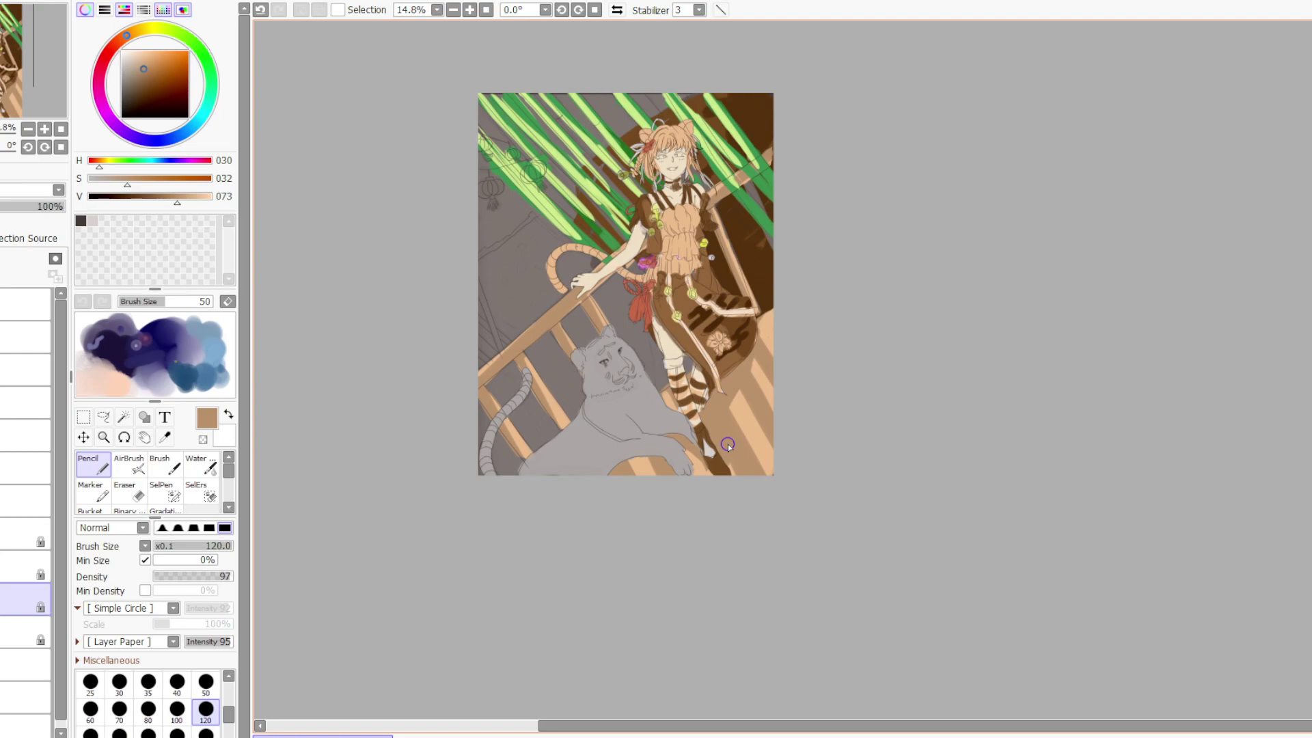
# Select the background layer below the ground layers and reveal its navy area behind the railing
pyautogui.click(26, 664)
pyautogui.click(2, 665)
pyautogui.click(2, 665)
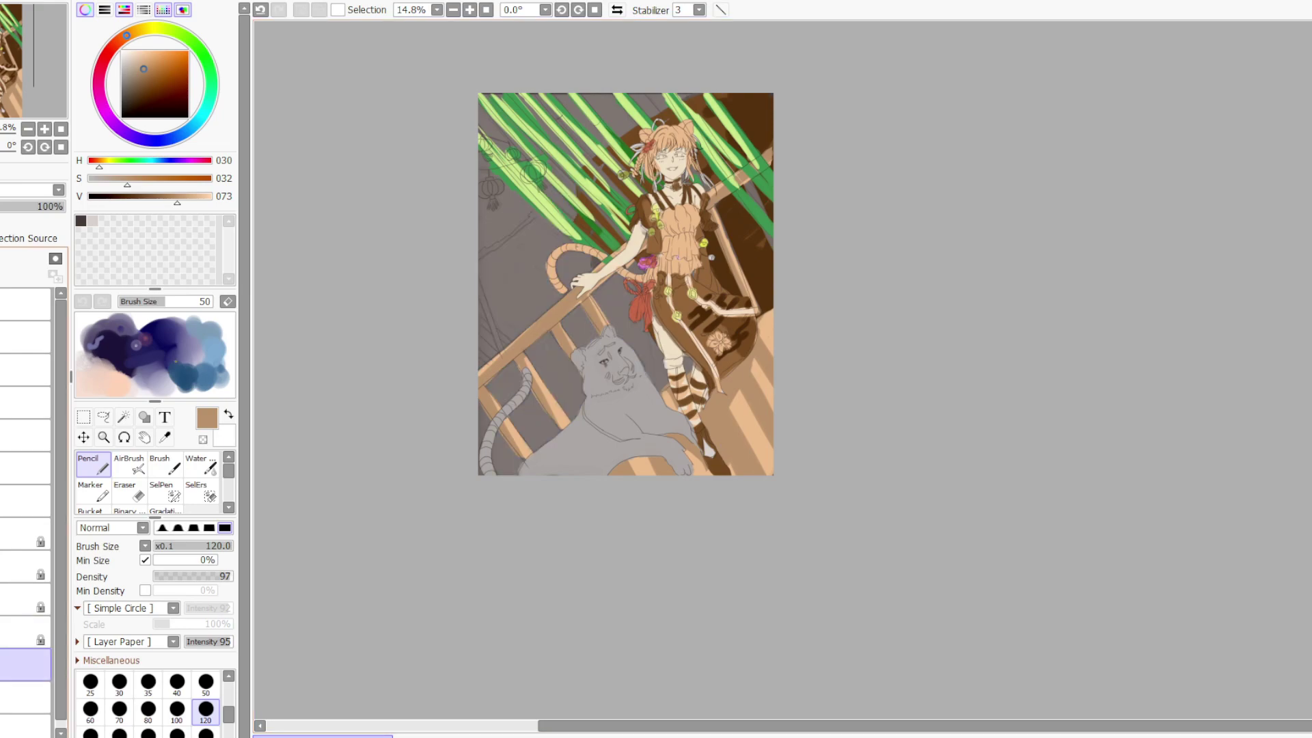
pyautogui.click(2, 664)
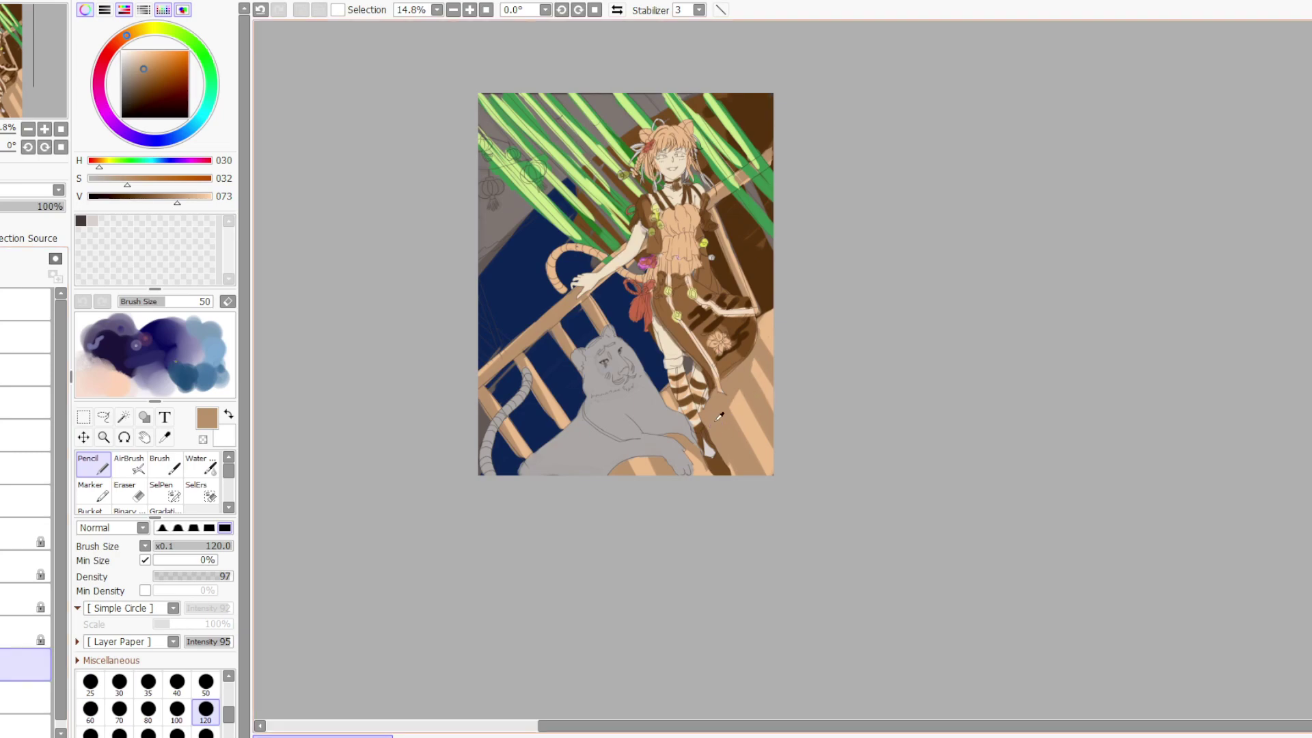
# Paint light blue (H 209, S 032, V 073) over the navy area above and between the railing bars
pyautogui.click(140, 139)
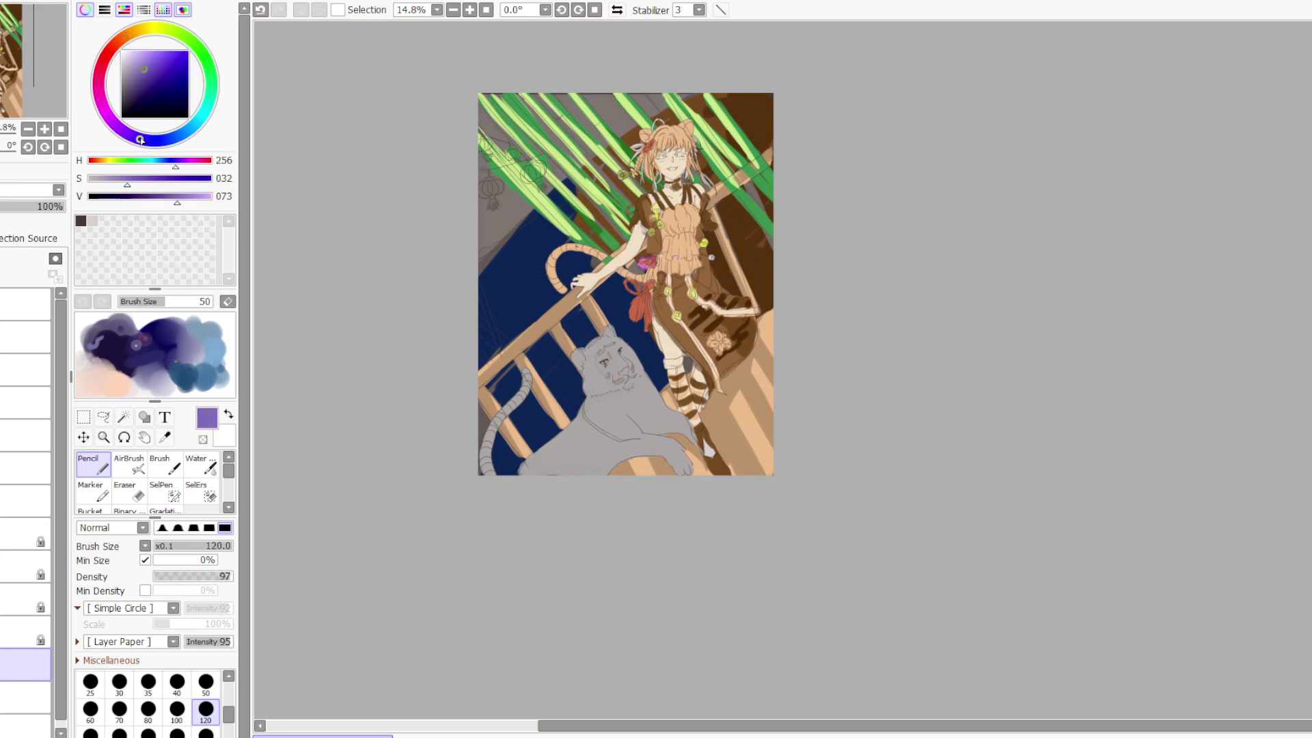
pyautogui.click(170, 133)
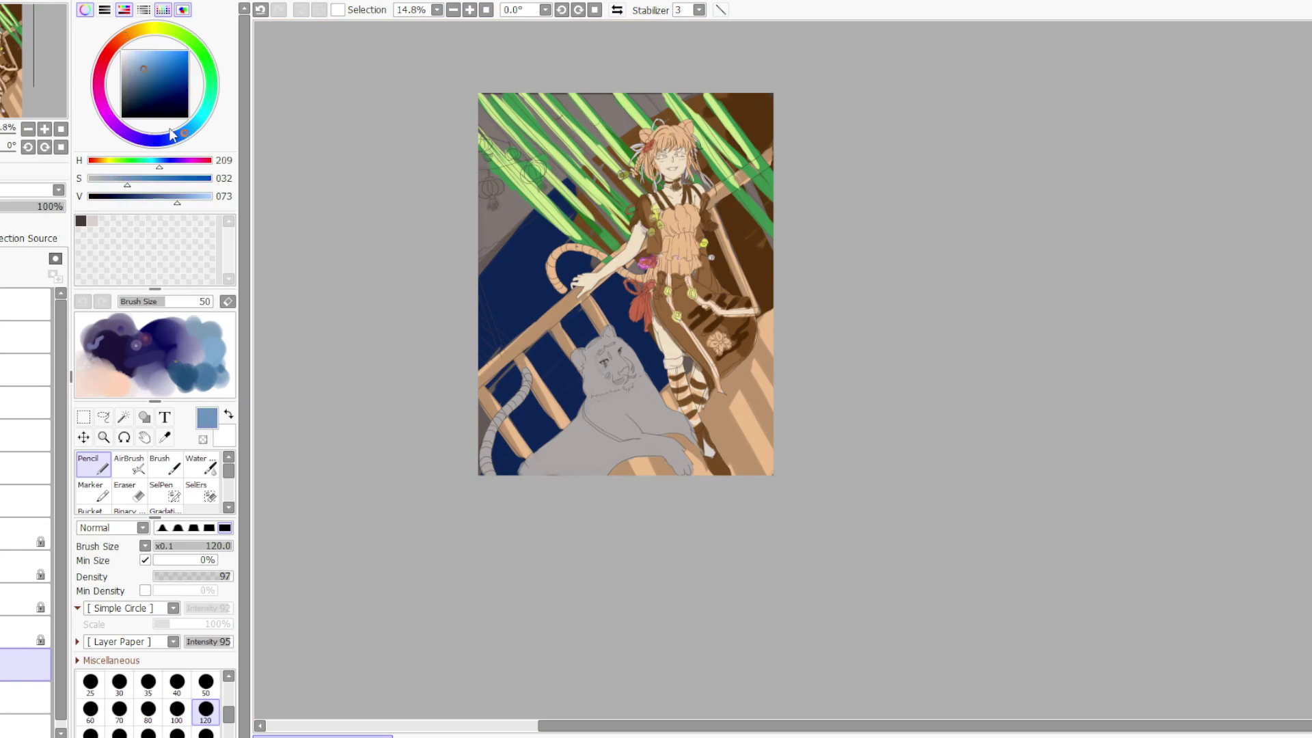
pyautogui.moveTo(530, 264)
pyautogui.mouseDown()
pyautogui.moveTo(481, 350)
pyautogui.moveTo(491, 355)
pyautogui.moveTo(490, 334)
pyautogui.moveTo(469, 319)
pyautogui.moveTo(487, 280)
pyautogui.moveTo(581, 178)
pyautogui.moveTo(597, 211)
pyautogui.moveTo(555, 261)
pyautogui.moveTo(575, 289)
pyautogui.moveTo(495, 407)
pyautogui.moveTo(594, 335)
pyautogui.mouseUp()
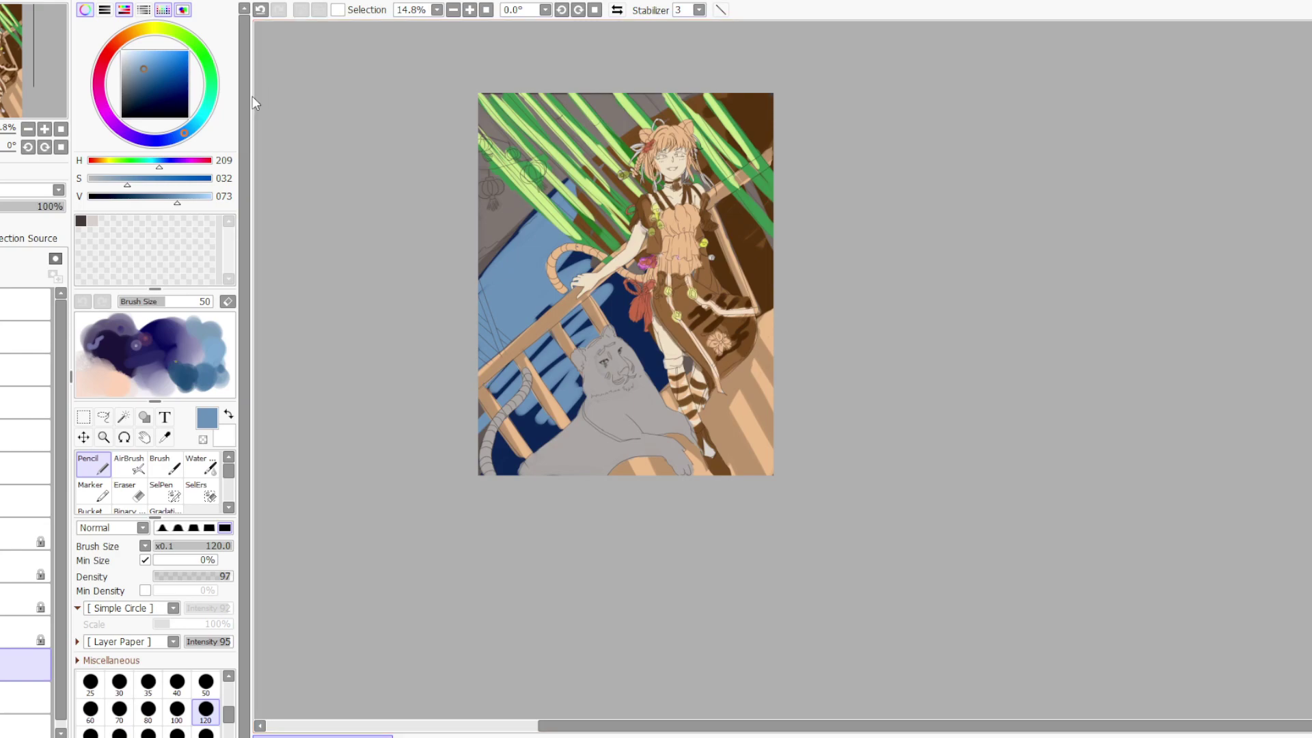
# Add violet-blue patches (H 239 and H 232, S 032, V 073) to the blue background beside the girl and around the railing
pyautogui.click(156, 141)
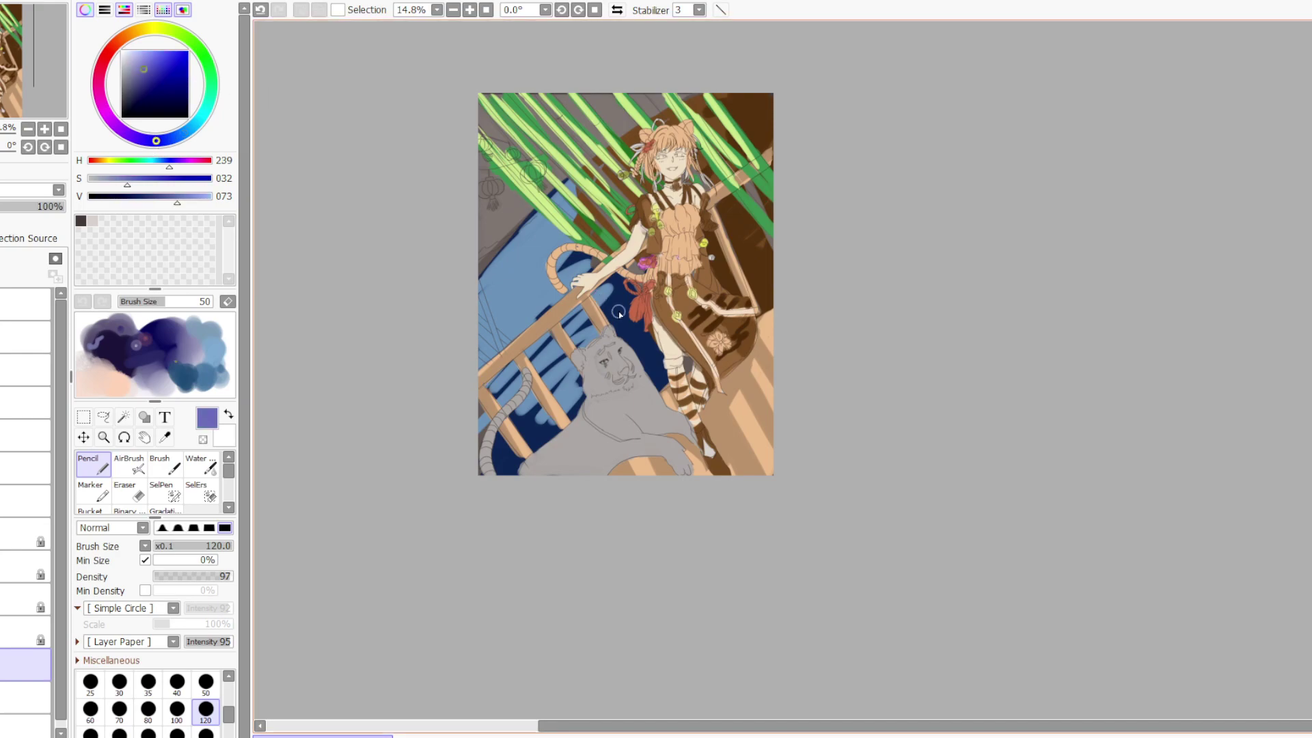
pyautogui.moveTo(618, 311)
pyautogui.mouseDown()
pyautogui.moveTo(615, 287)
pyautogui.moveTo(606, 334)
pyautogui.moveTo(635, 327)
pyautogui.moveTo(629, 338)
pyautogui.moveTo(660, 341)
pyautogui.moveTo(646, 347)
pyautogui.mouseUp()
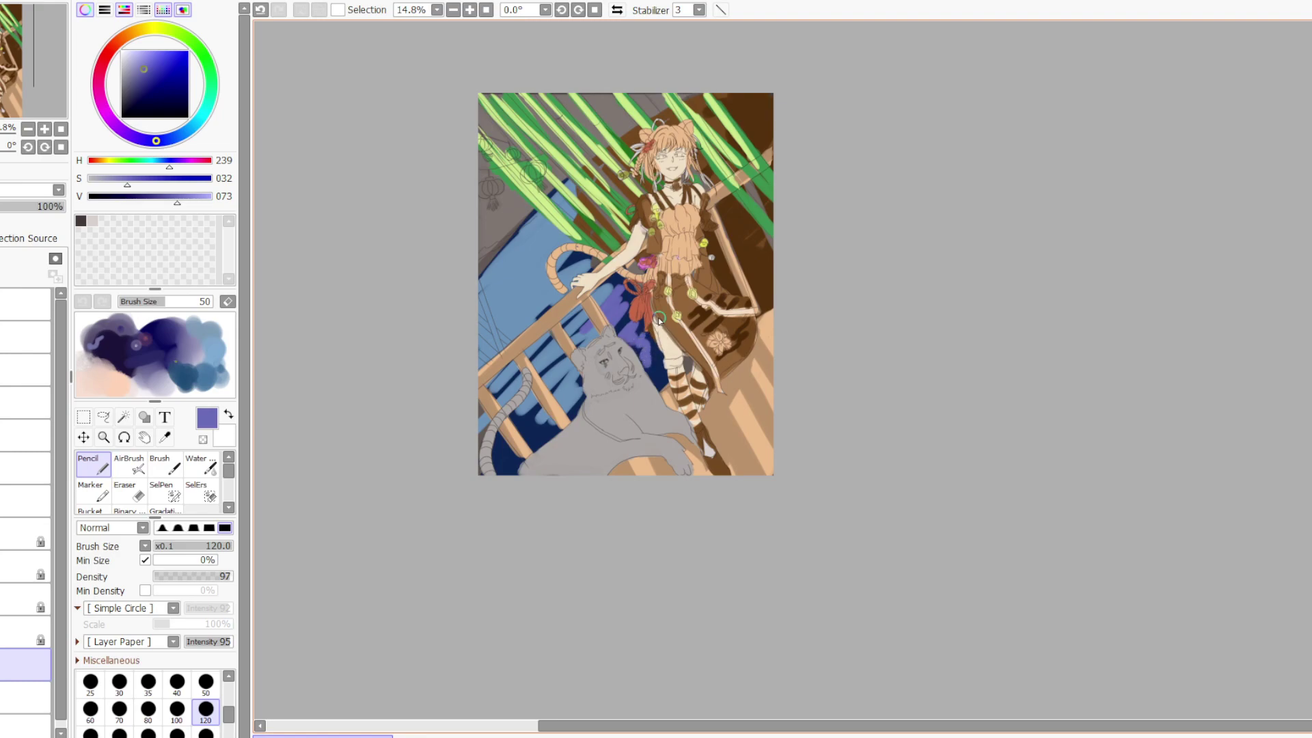
pyautogui.moveTo(531, 420); pyautogui.dragTo(543, 400)
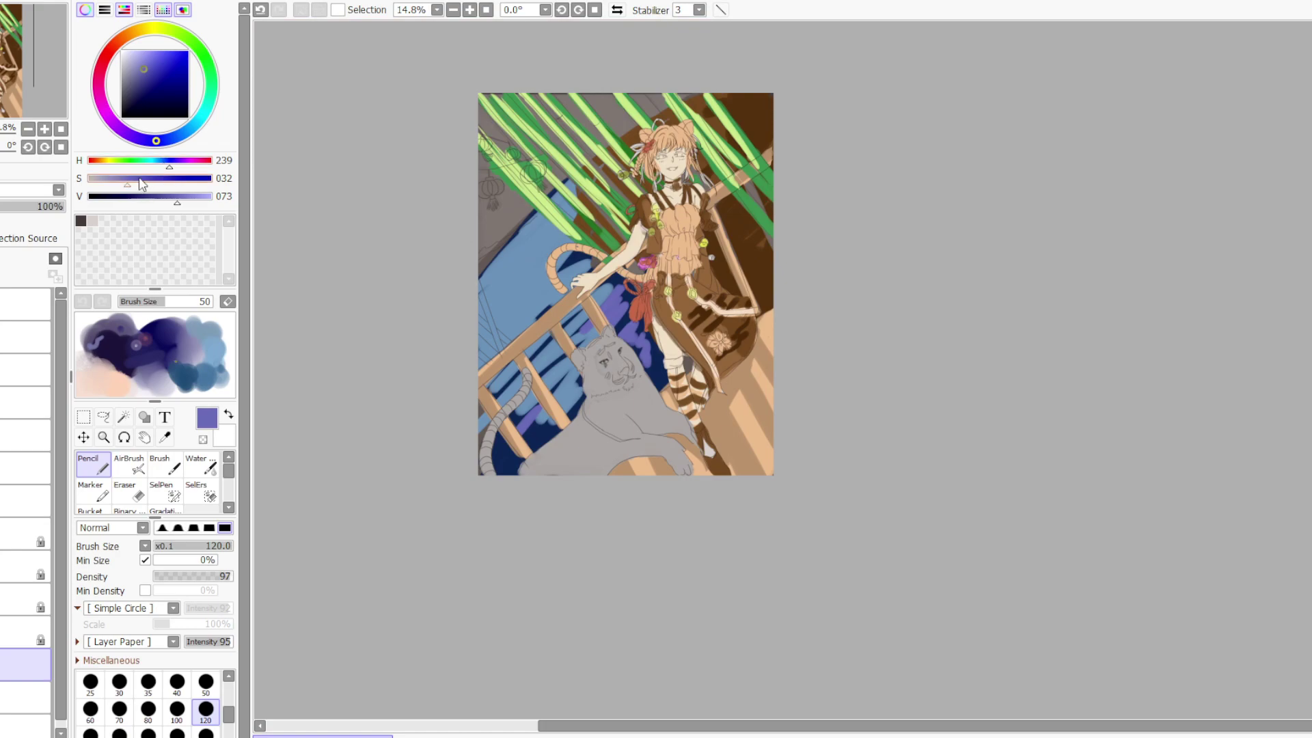
pyautogui.moveTo(164, 141)
pyautogui.mouseDown()
pyautogui.moveTo(142, 143)
pyautogui.moveTo(163, 141)
pyautogui.mouseUp()
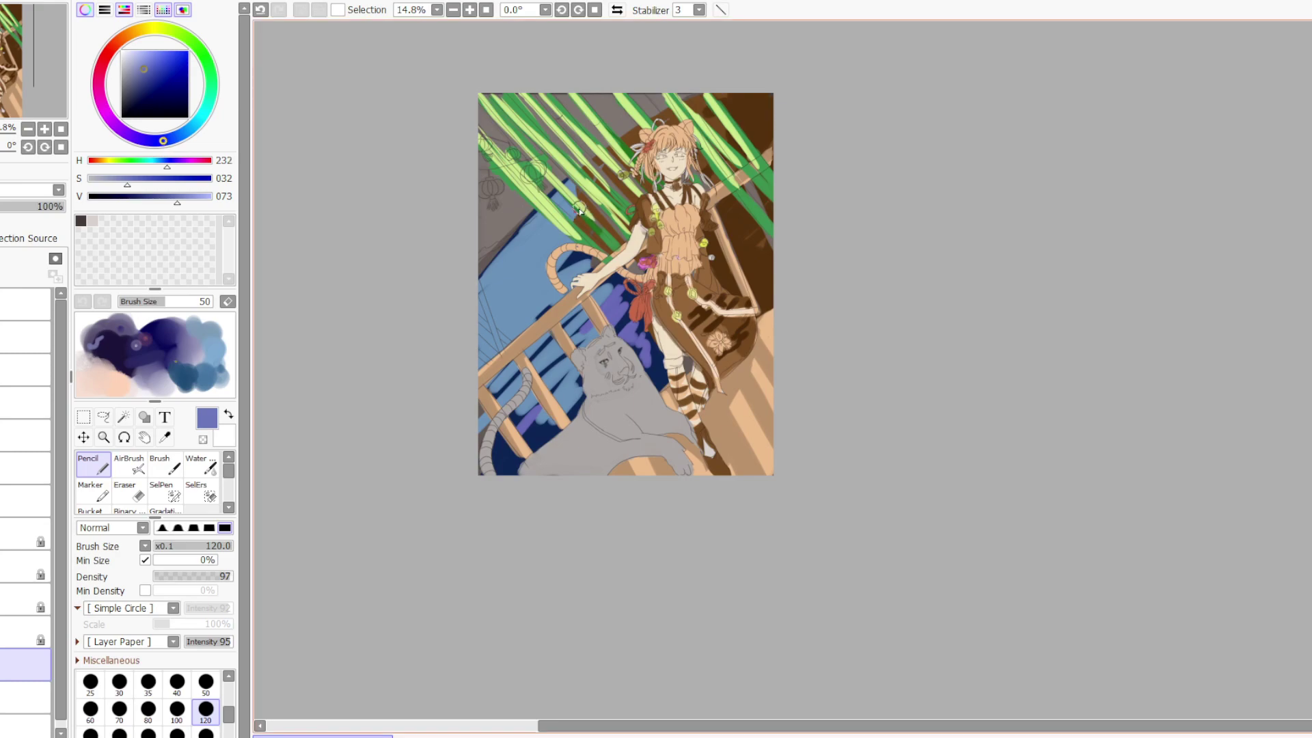
pyautogui.moveTo(580, 211)
pyautogui.mouseDown()
pyautogui.moveTo(560, 241)
pyautogui.moveTo(578, 254)
pyautogui.moveTo(568, 266)
pyautogui.mouseUp()
# Choose dark green (H 125, S 032, V 033) and paint shadow strokes along the bamboo stalks behind and above the girl
pyautogui.keyDown('alt'); pyautogui.click(530, 432); pyautogui.keyUp('alt')
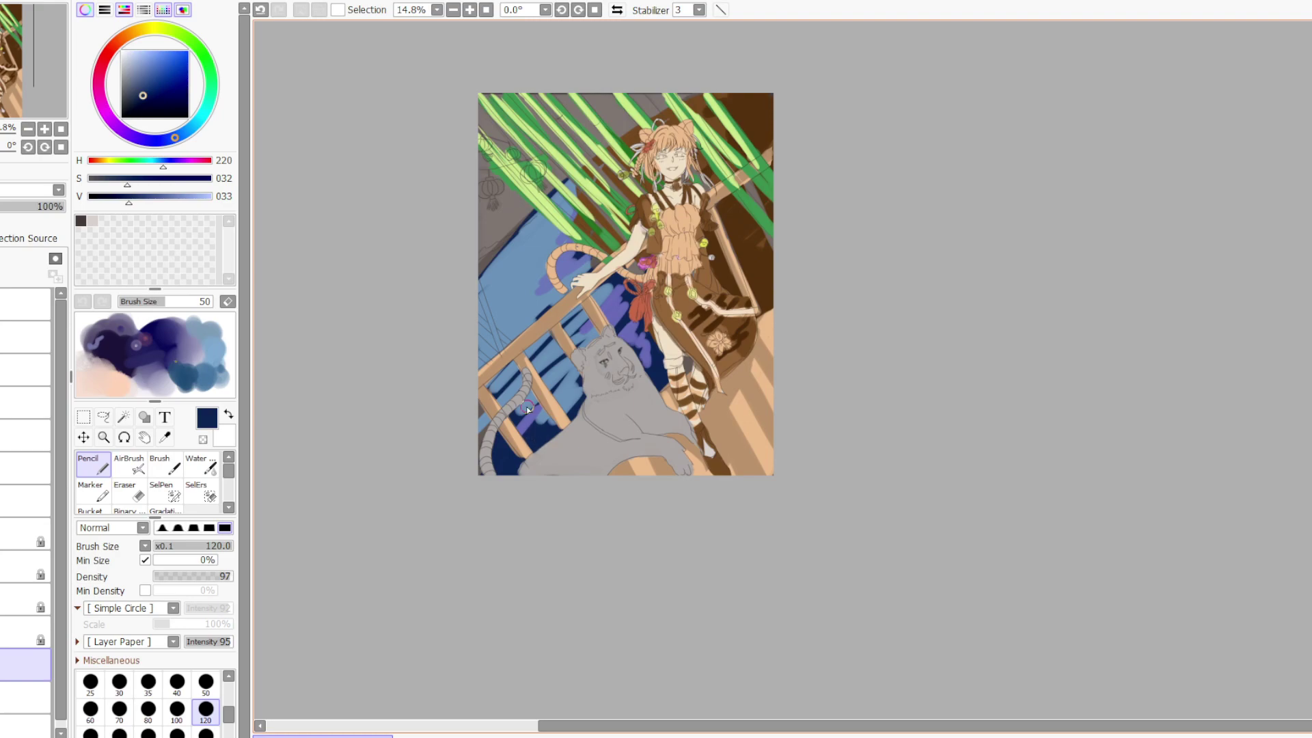
pyautogui.click(207, 63)
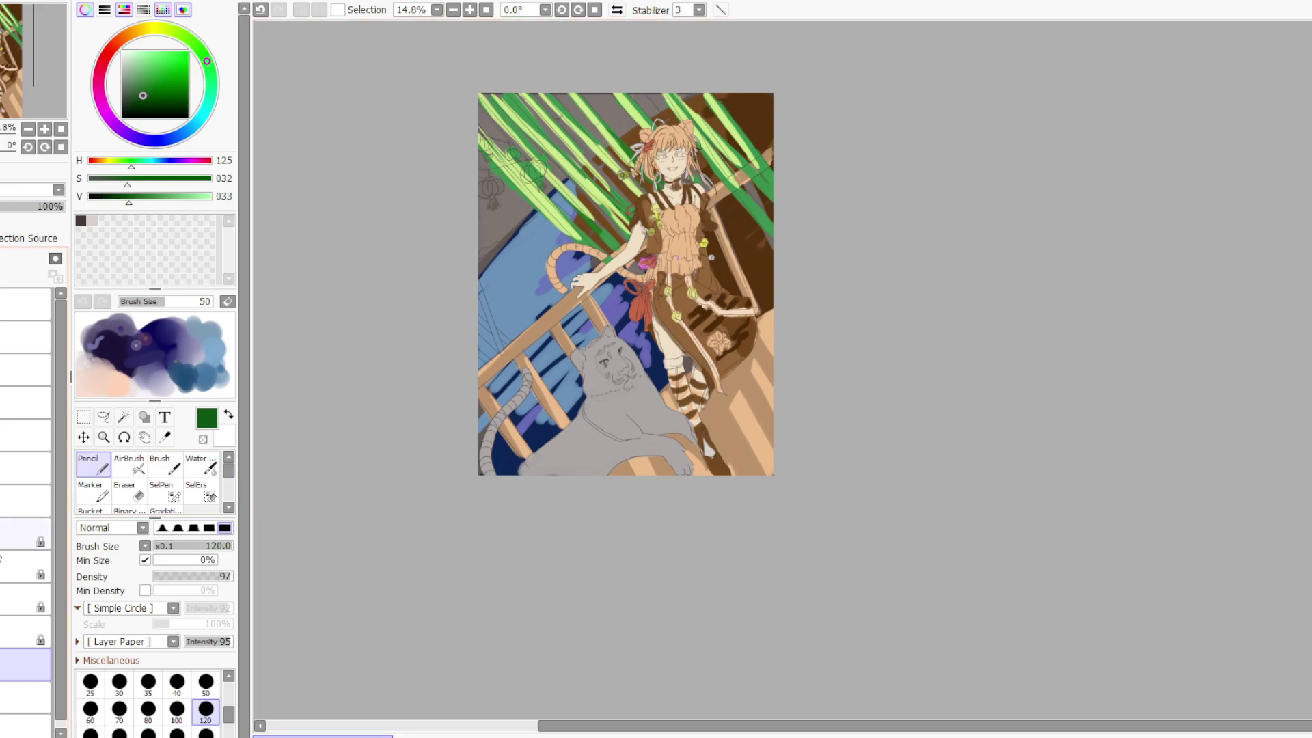
pyautogui.click(2, 565)
pyautogui.moveTo(714, 99); pyautogui.dragTo(746, 148)
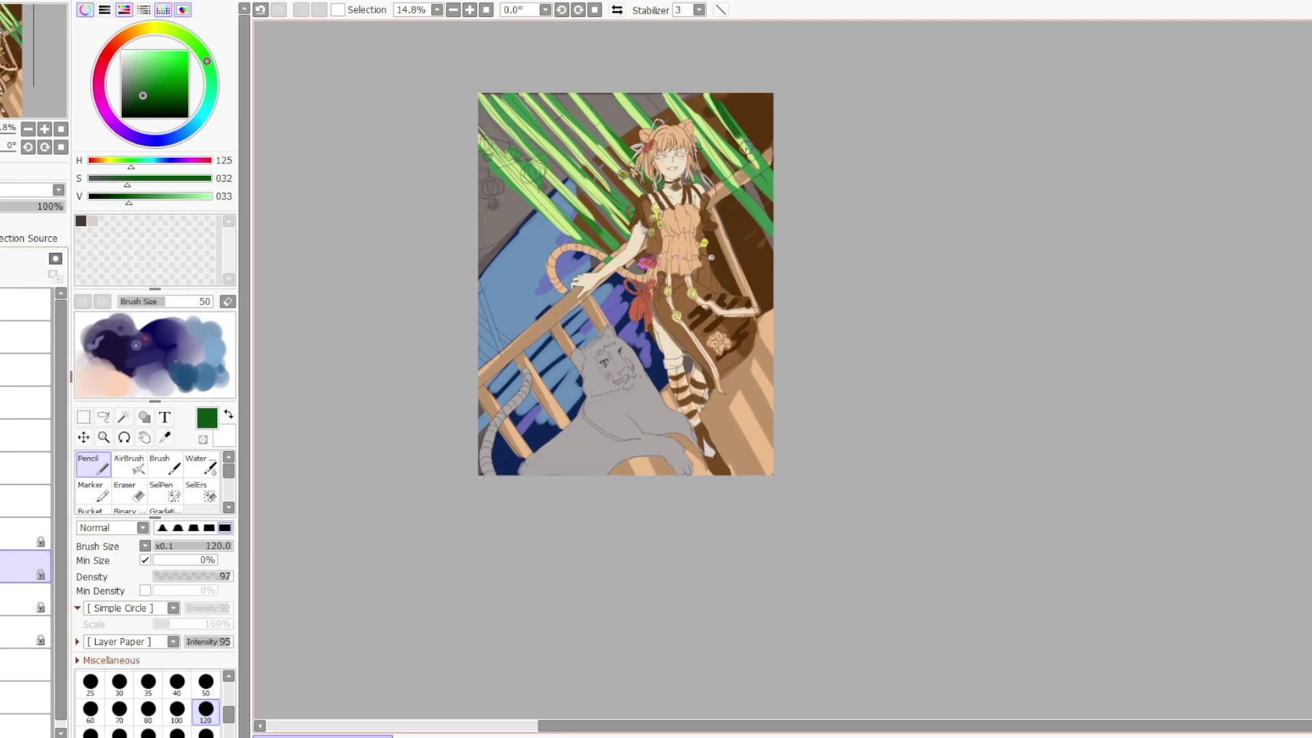
pyautogui.moveTo(716, 100); pyautogui.dragTo(786, 198)
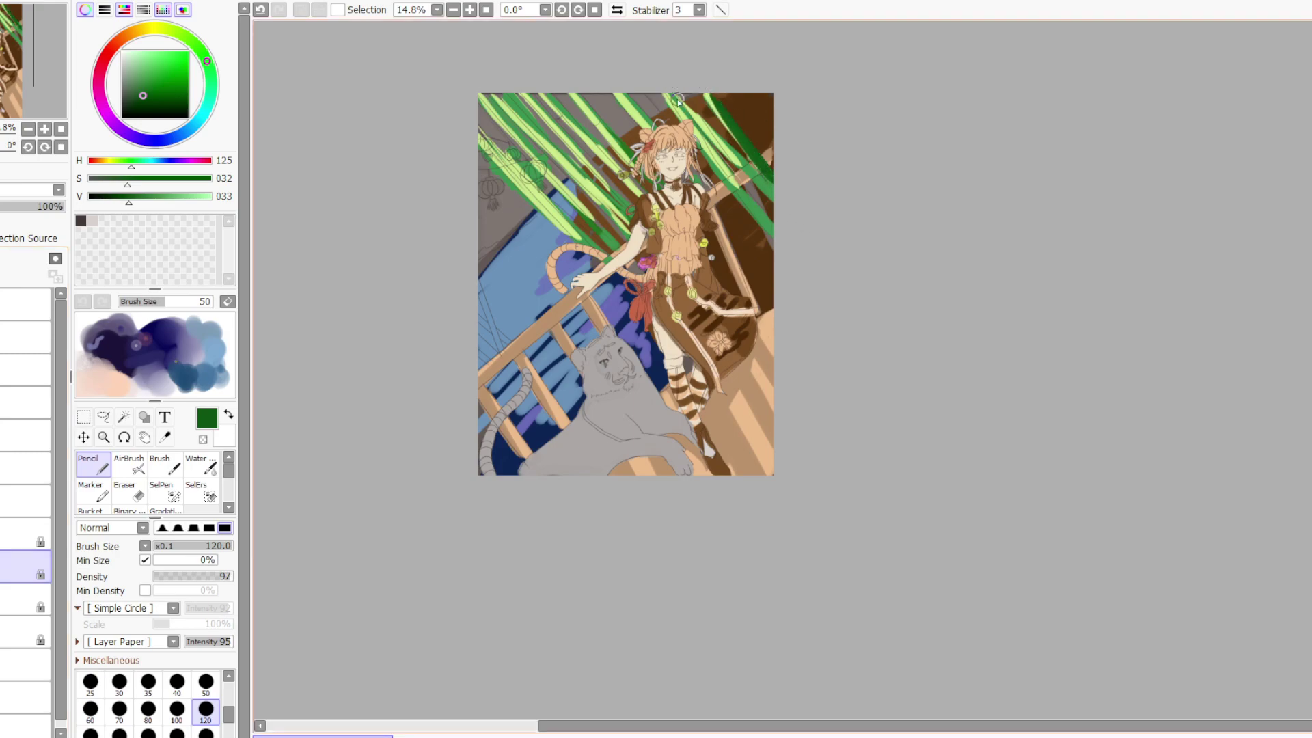
pyautogui.moveTo(678, 101); pyautogui.dragTo(782, 242)
pyautogui.moveTo(630, 99); pyautogui.dragTo(646, 124)
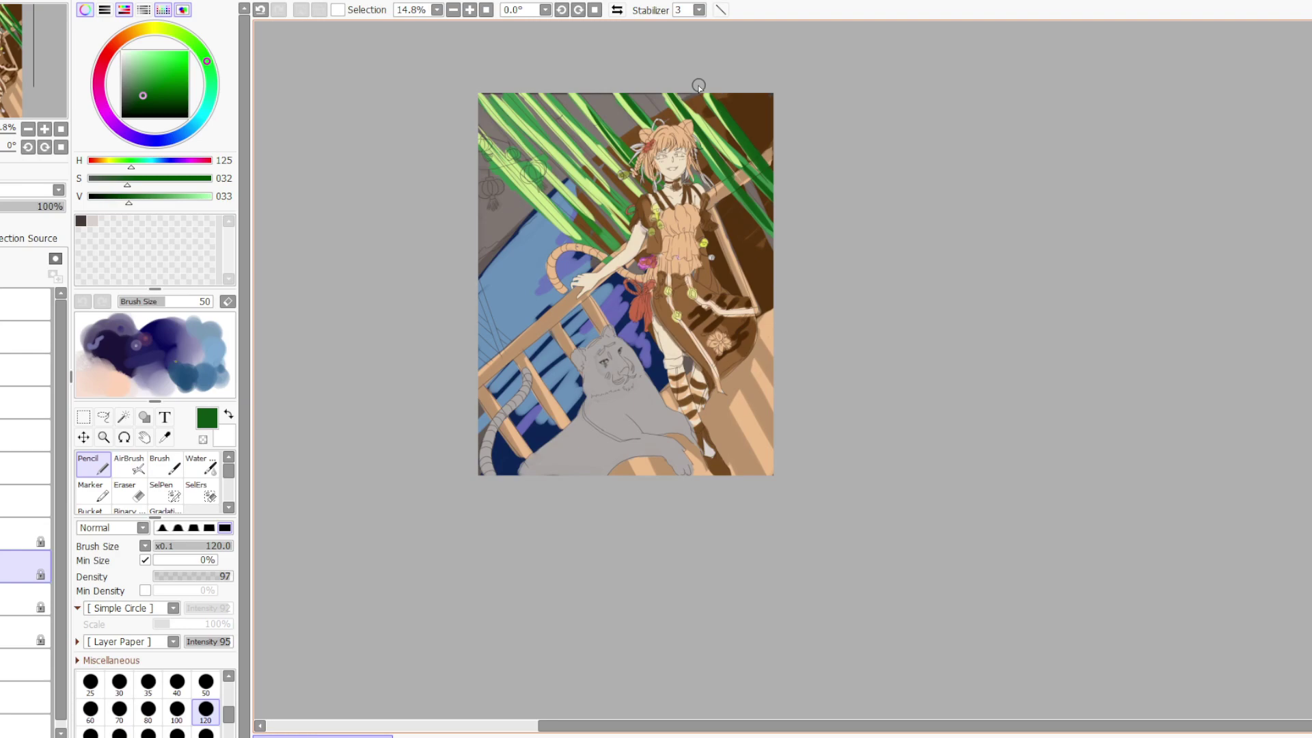
# Add a layer beneath the bamboo, fill gaps behind the girl with dark green stalks, and lock the layer's transparency
pyautogui.hotkey('ctrl', 'shift', 'n')
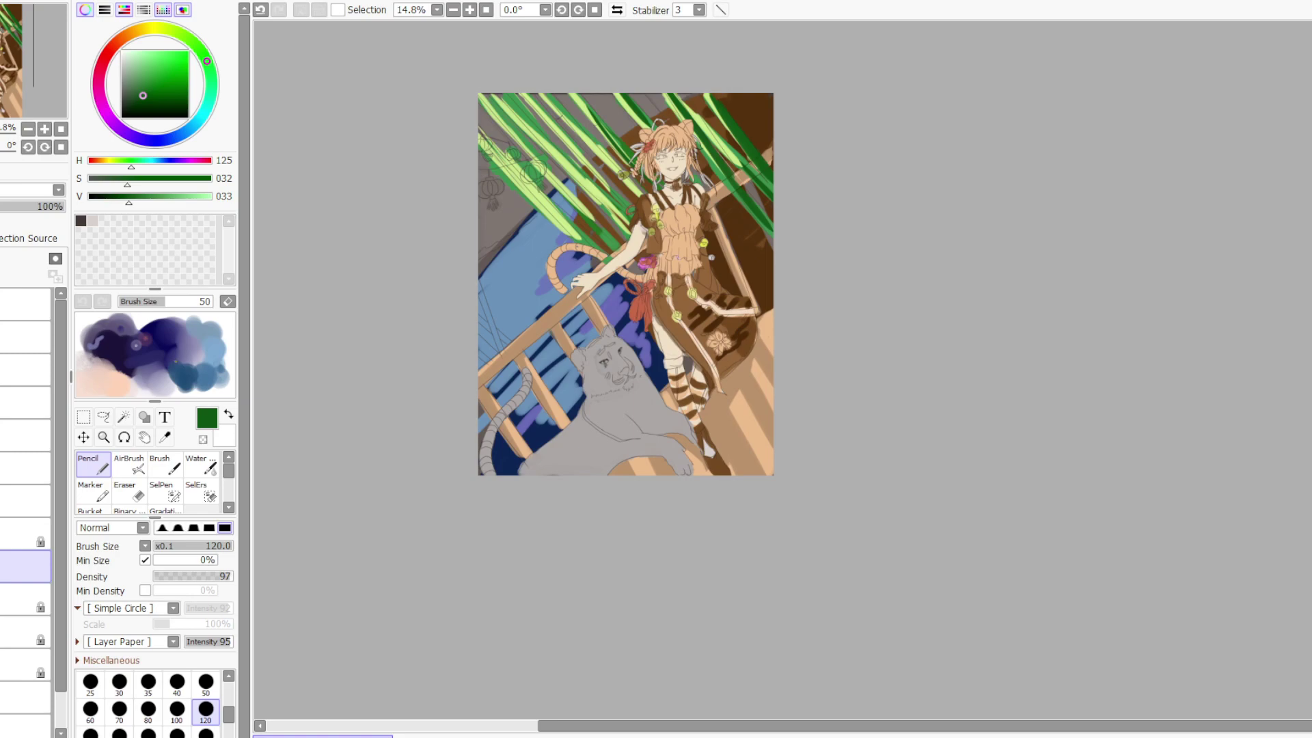
pyautogui.press('e')
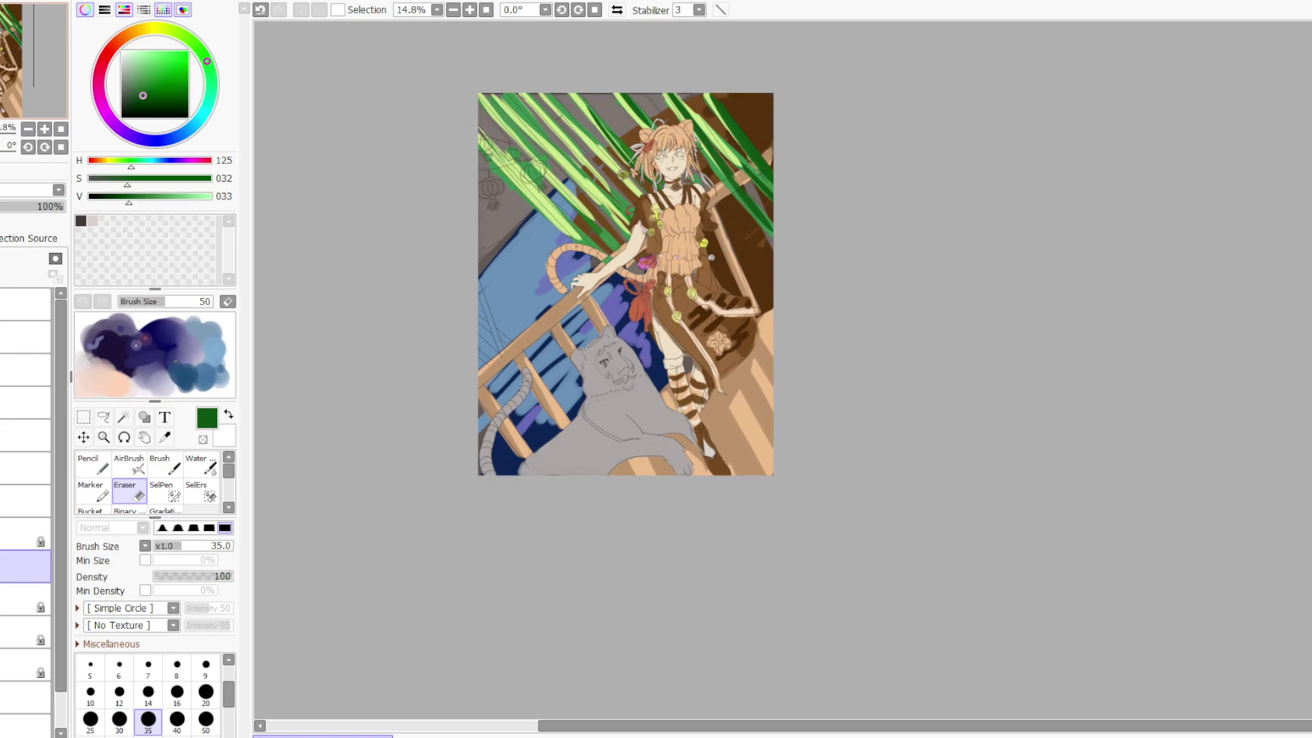
pyautogui.press('n')
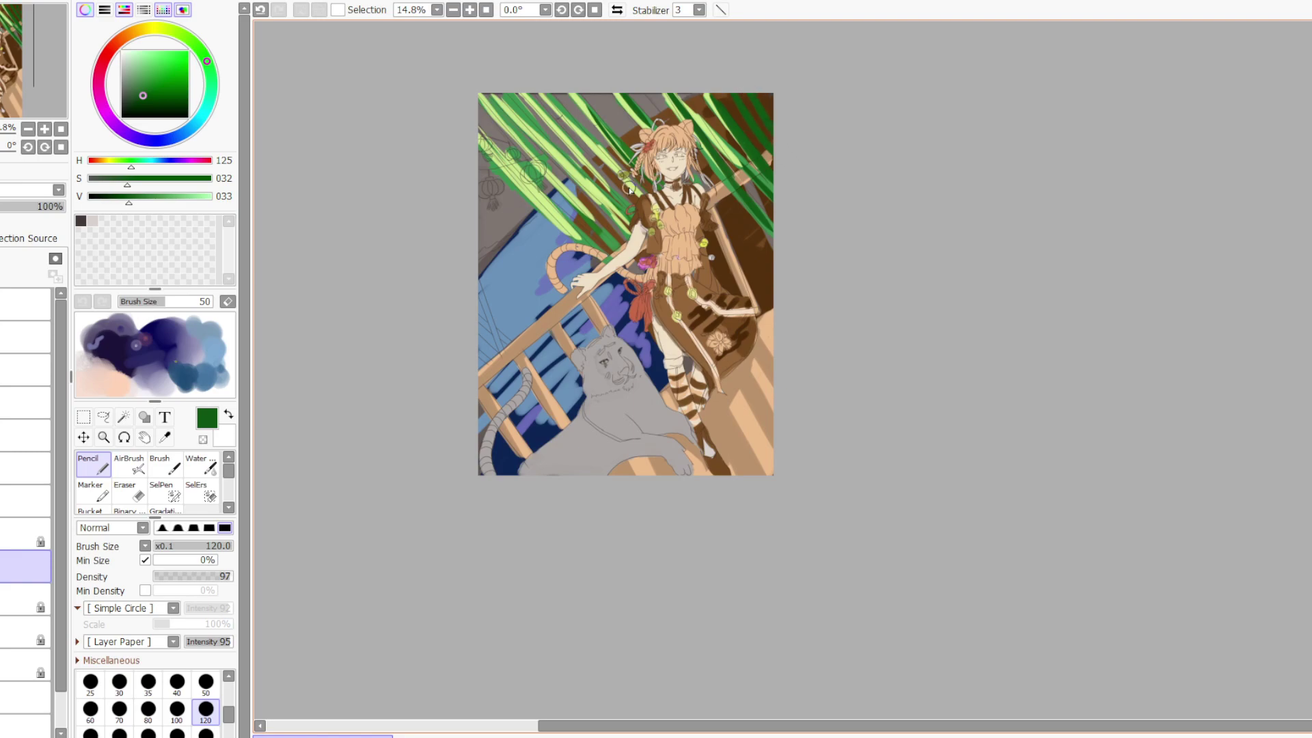
pyautogui.moveTo(3, 576); pyautogui.dragTo(2, 661)
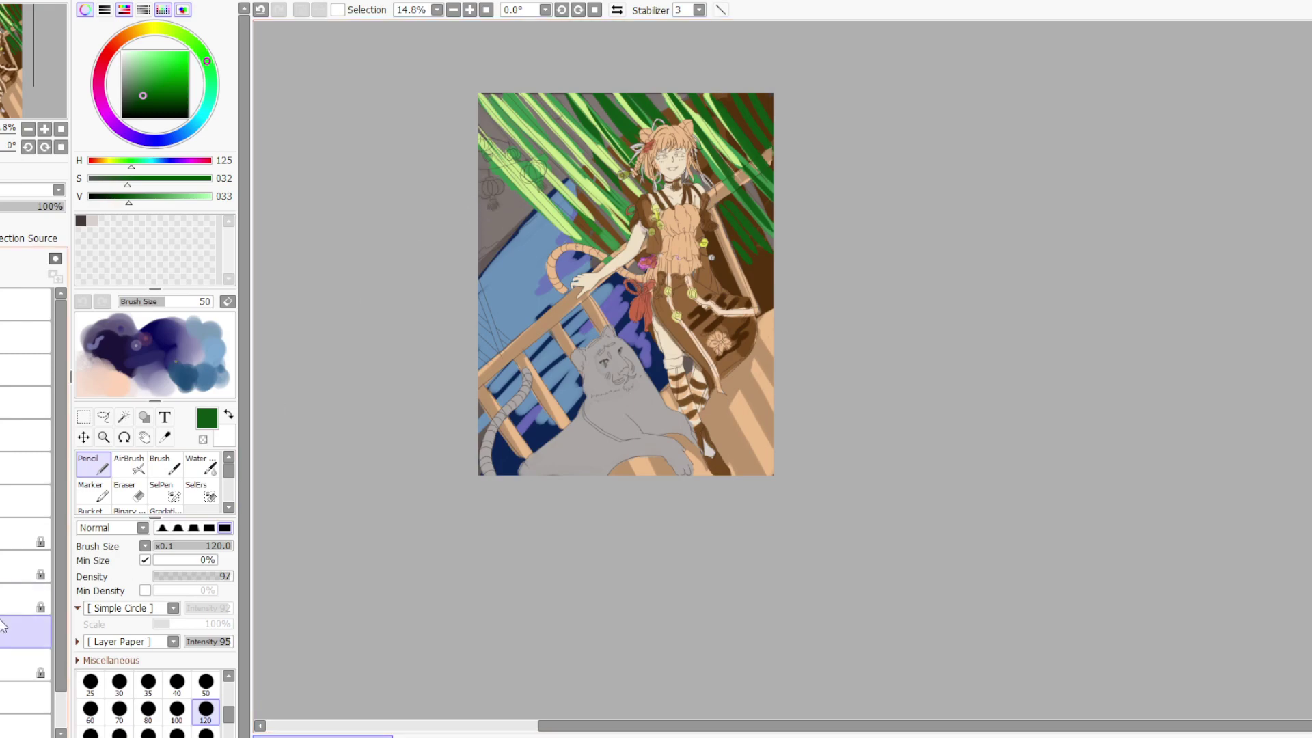
pyautogui.press('/')
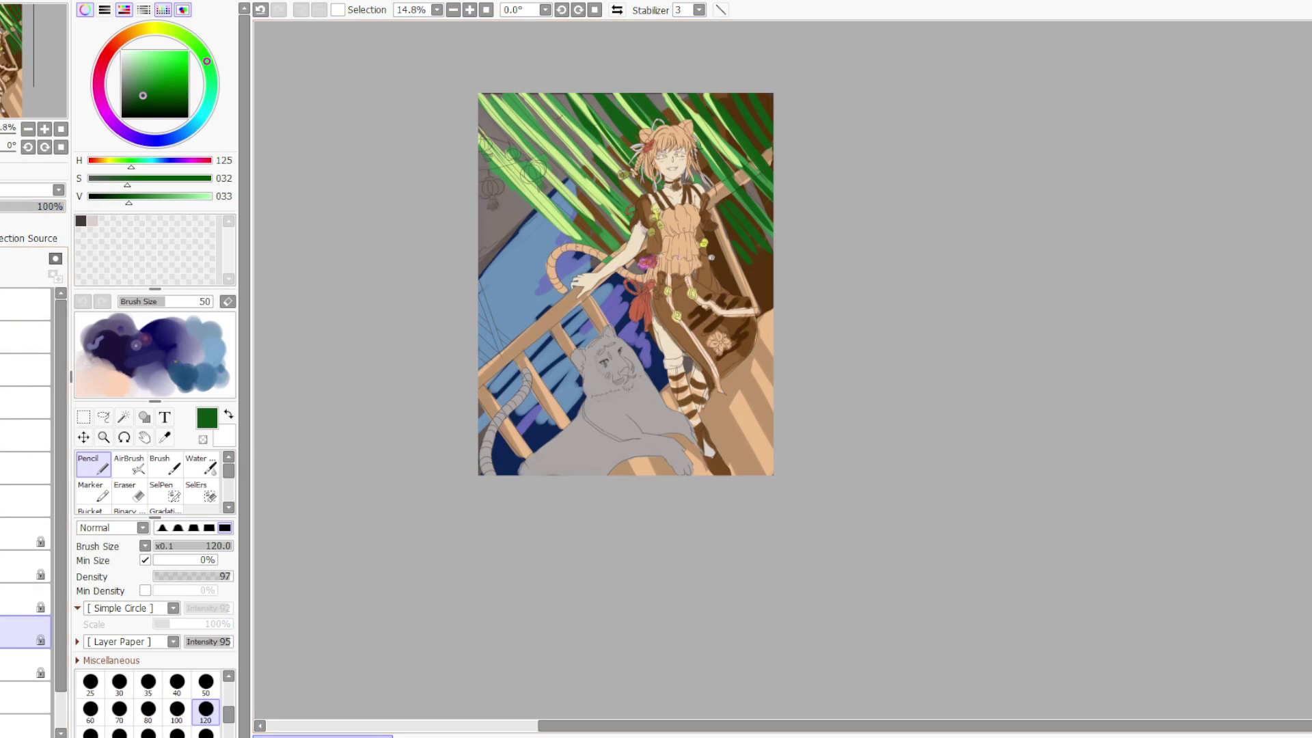
# Paint a low bamboo stalk across the blue backdrop in green (H 133, S 034, V 055), highlighted with light green (H 078, S 038, V 093)
pyautogui.click(6, 568)
pyautogui.rightClick(514, 101)
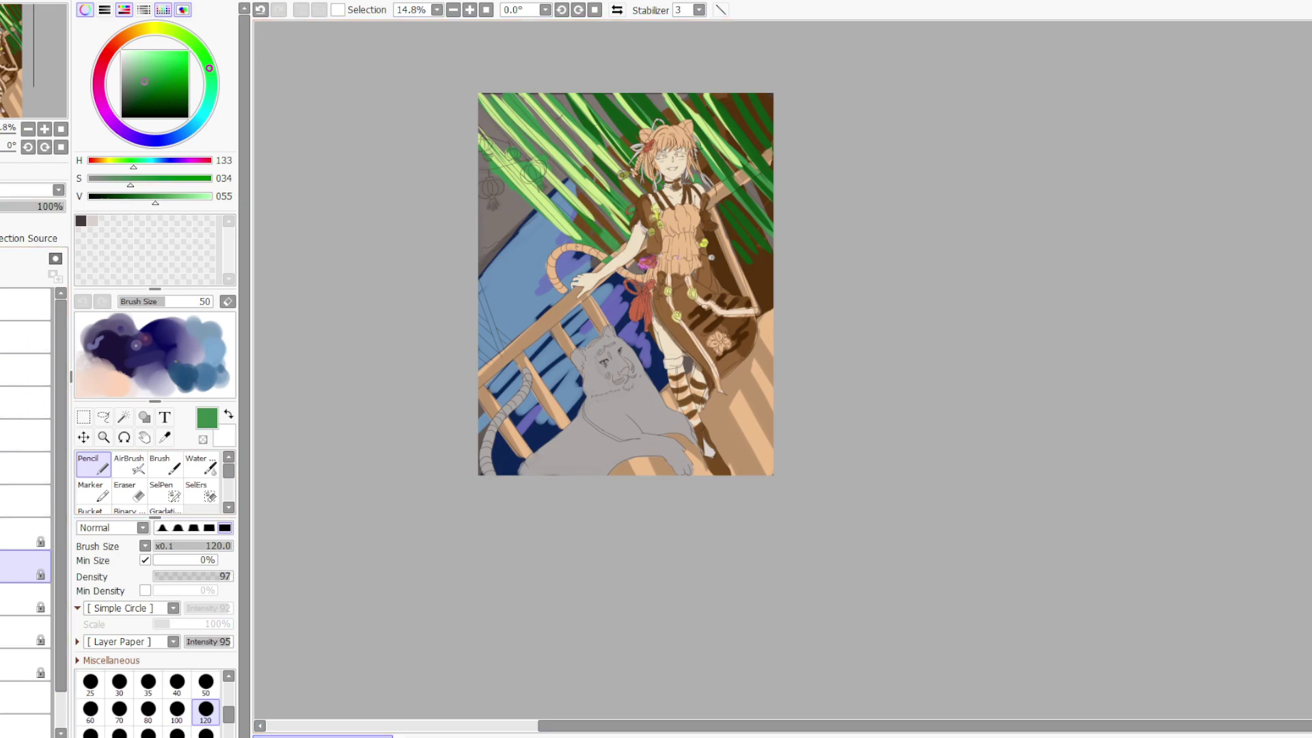
pyautogui.click(2, 219)
pyautogui.moveTo(475, 223); pyautogui.dragTo(574, 243)
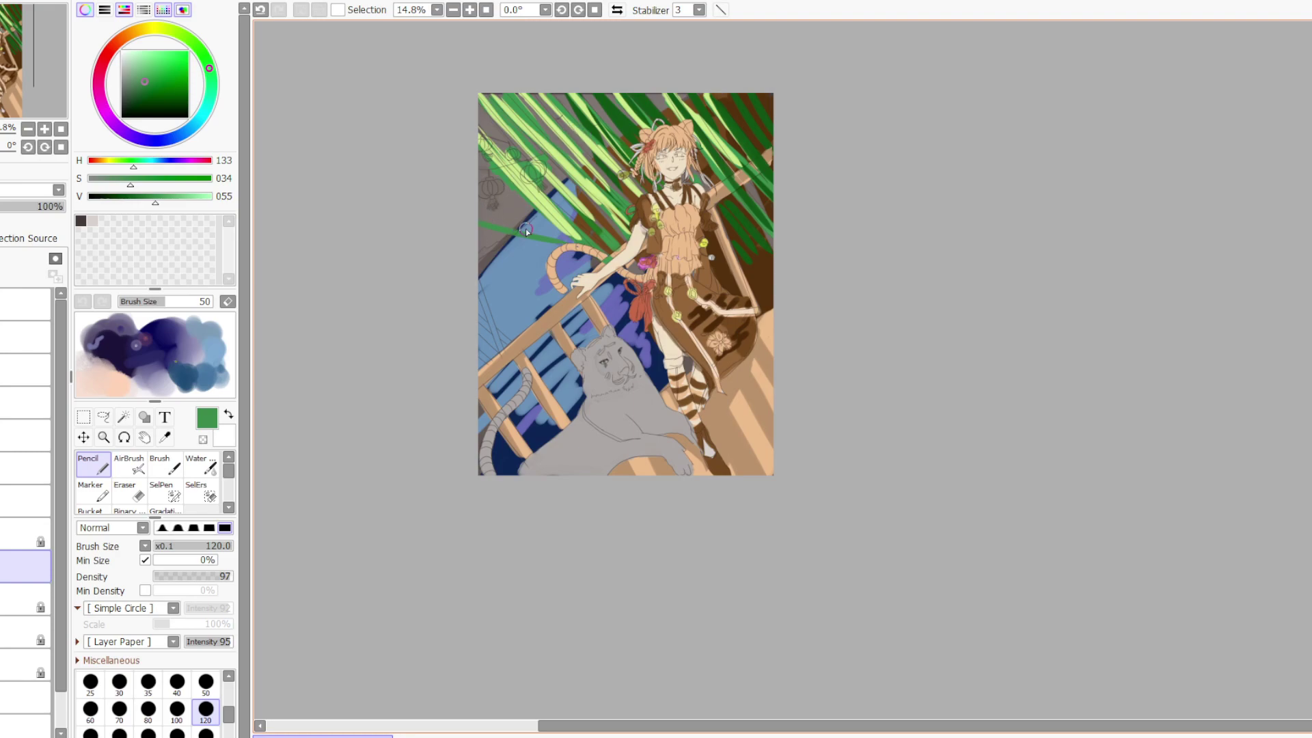
pyautogui.keyDown('alt'); pyautogui.click(552, 212); pyautogui.keyUp('alt')
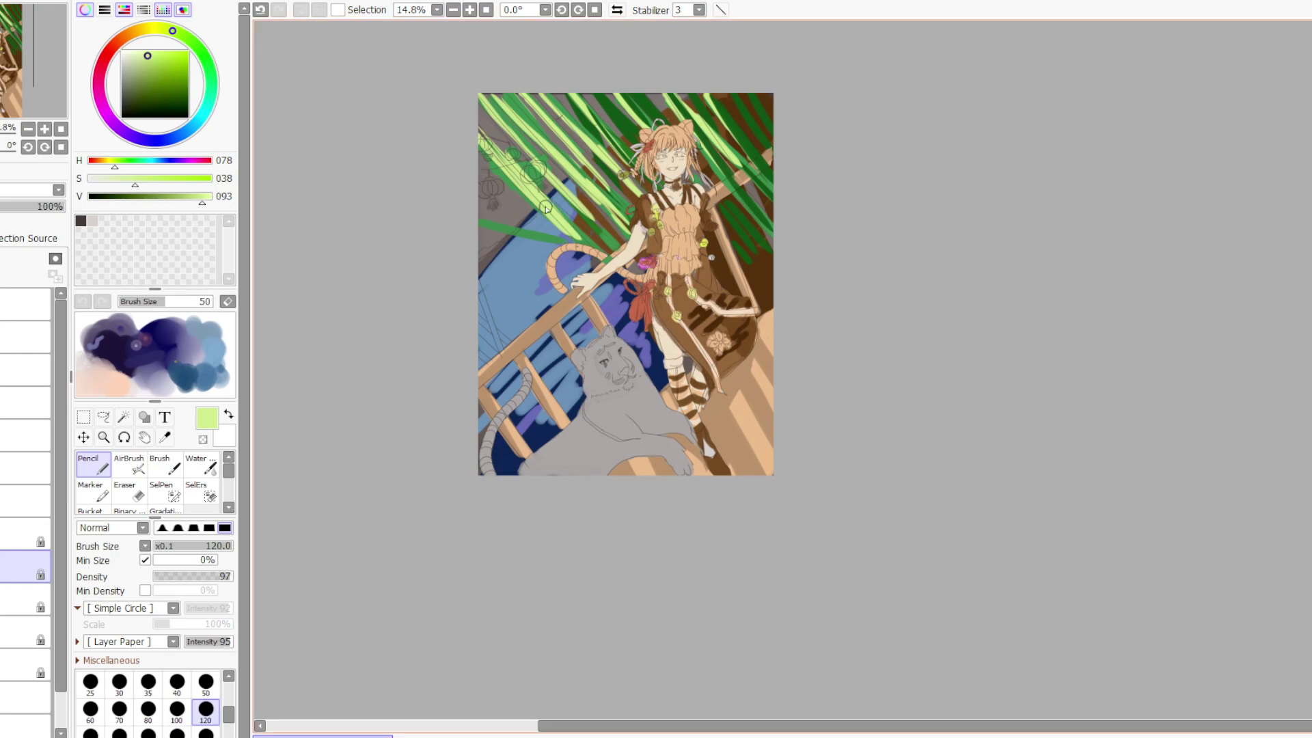
pyautogui.moveTo(479, 220); pyautogui.dragTo(560, 239)
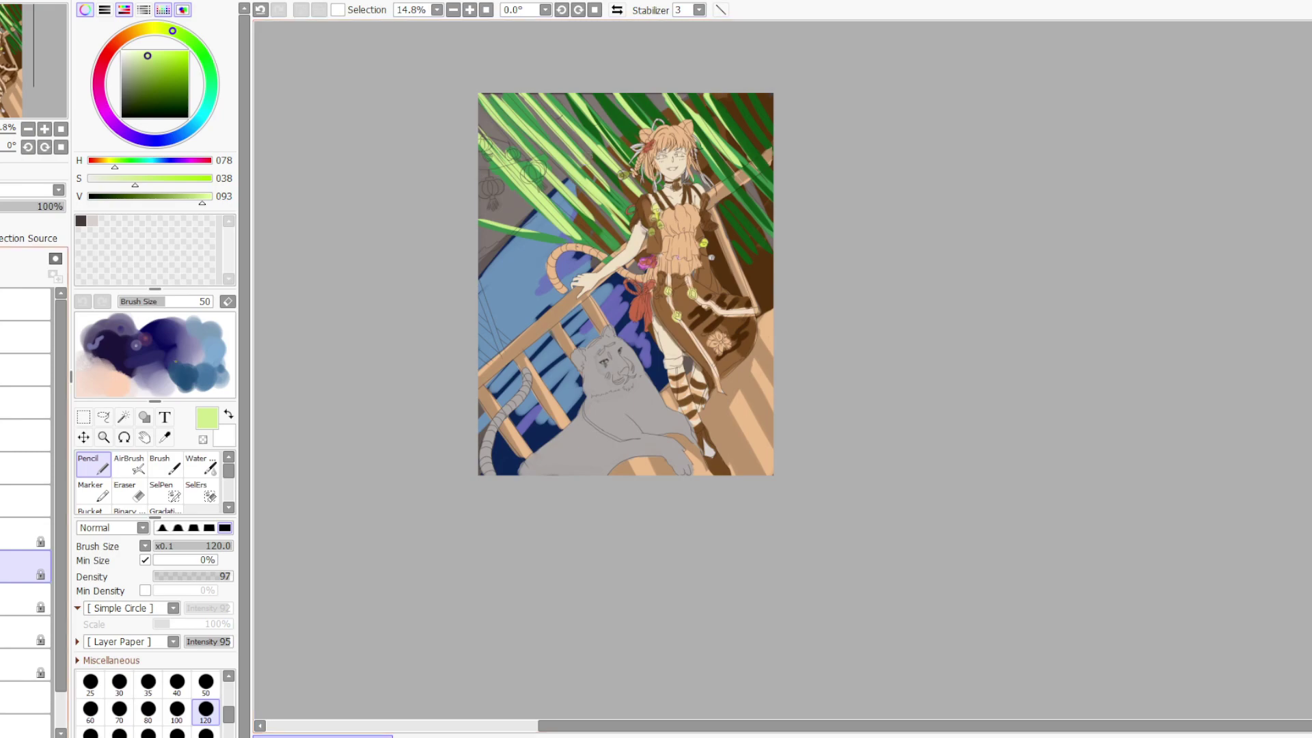
# On a new layer, fill the hanging lanterns beside the bamboo with peach (H 028, S 038, V 093)
pyautogui.hotkey('ctrl', 'shift', 'n')
pyautogui.press('Left')
pyautogui.press('Left')
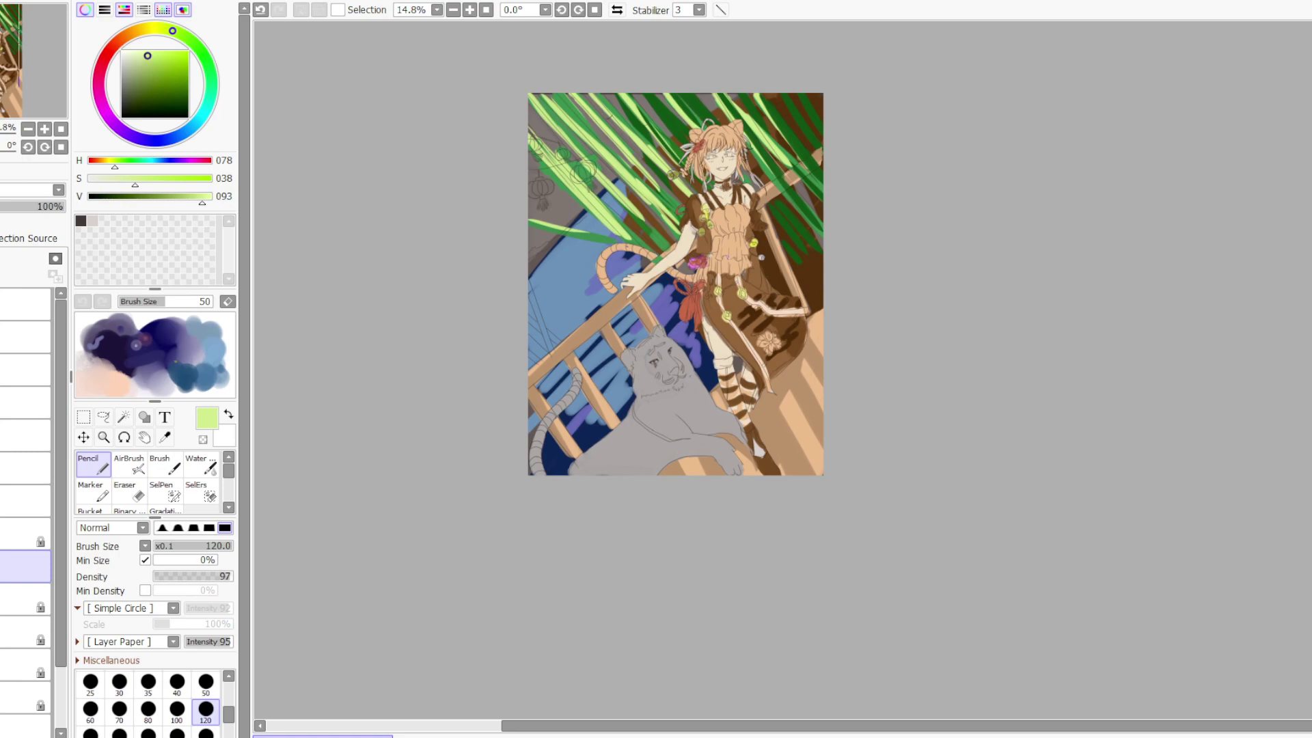
pyautogui.click(117, 44)
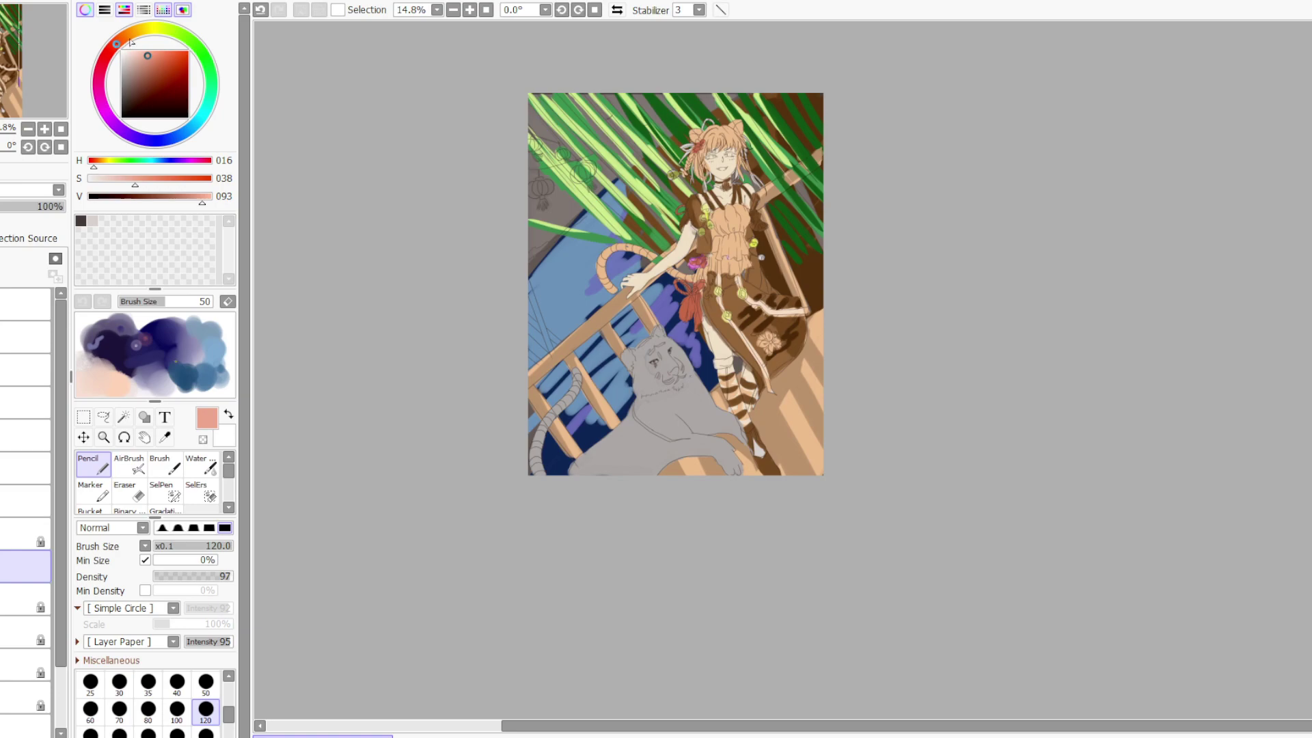
pyautogui.click(131, 42)
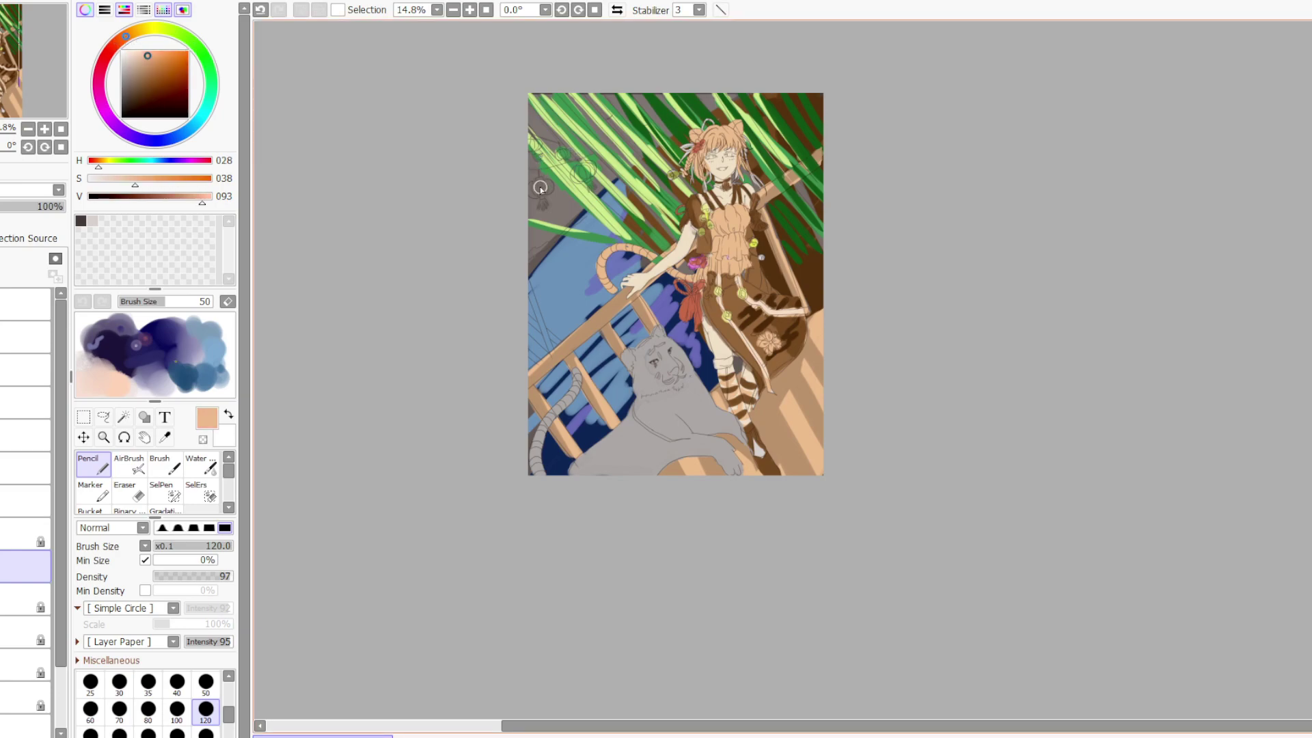
pyautogui.moveTo(541, 189); pyautogui.dragTo(544, 207)
pyautogui.moveTo(584, 159)
pyautogui.mouseDown()
pyautogui.moveTo(577, 181)
pyautogui.moveTo(590, 190)
pyautogui.mouseUp()
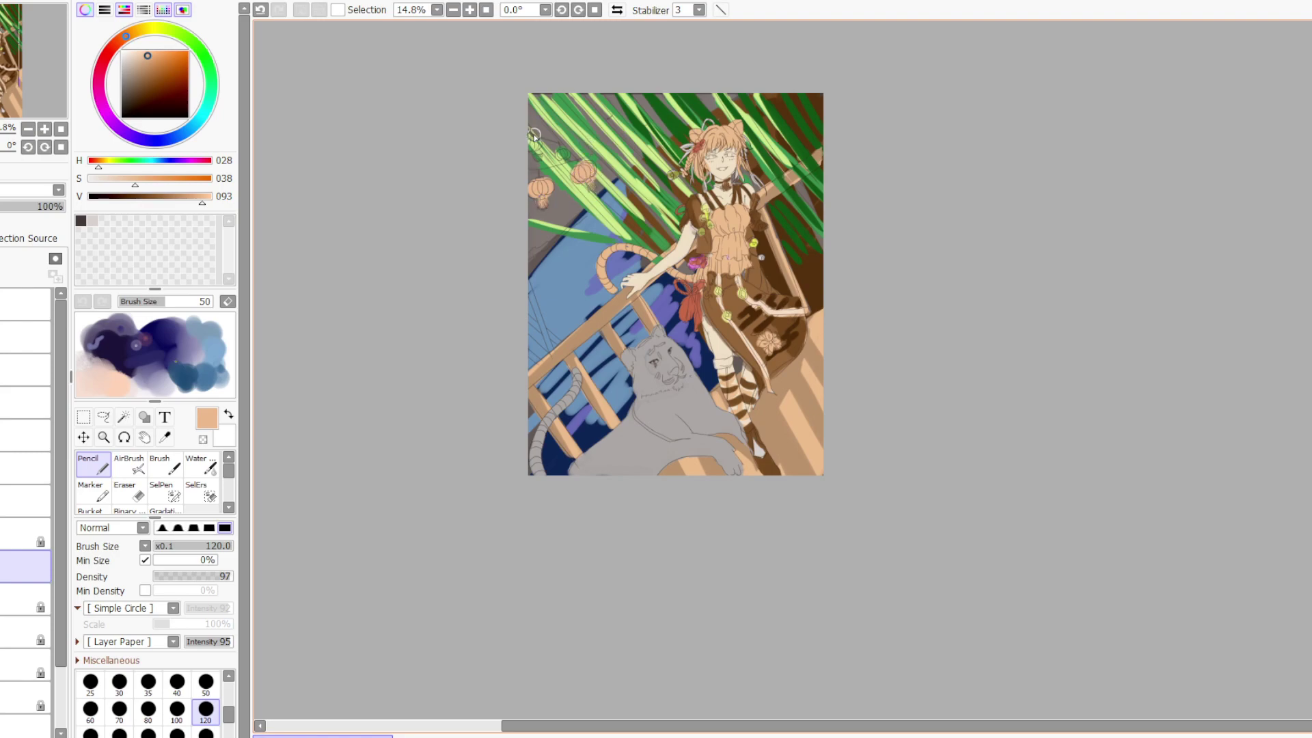
pyautogui.moveTo(533, 136)
pyautogui.mouseDown()
pyautogui.moveTo(568, 152)
pyautogui.moveTo(578, 137)
pyautogui.moveTo(534, 157)
pyautogui.mouseUp()
# Move a new layer higher in the stack and brighten the outfit and railing with sampled grey-brown (H 017, S 006, V 039)
pyautogui.keyDown('alt'); pyautogui.click(750, 312); pyautogui.keyUp('alt')
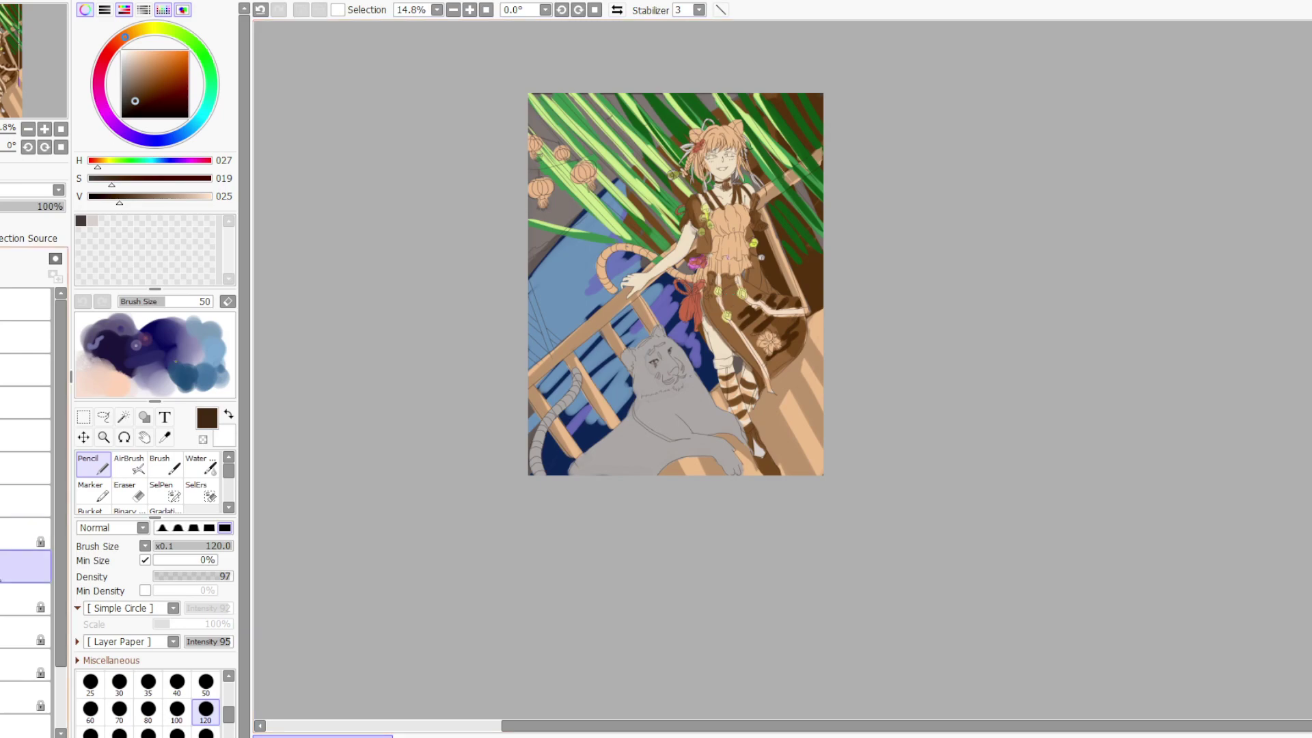
pyautogui.click(20, 664)
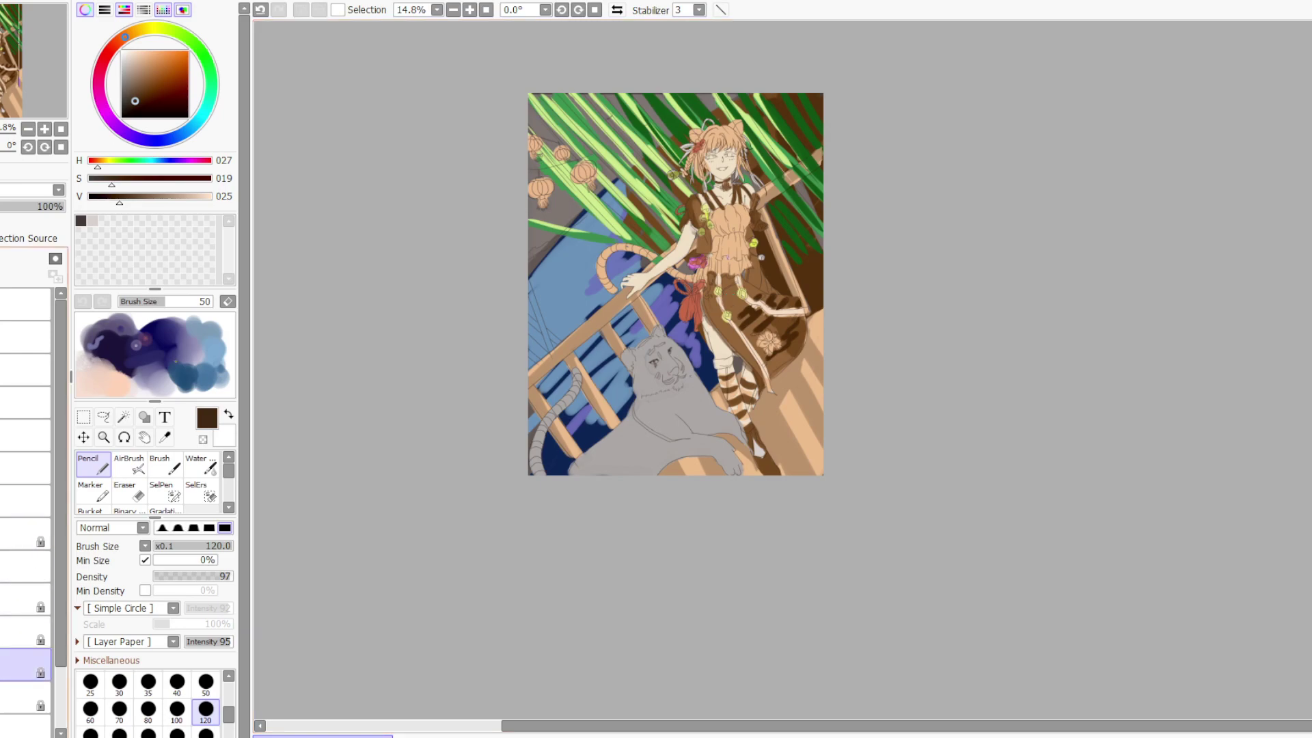
pyautogui.click(205, 54)
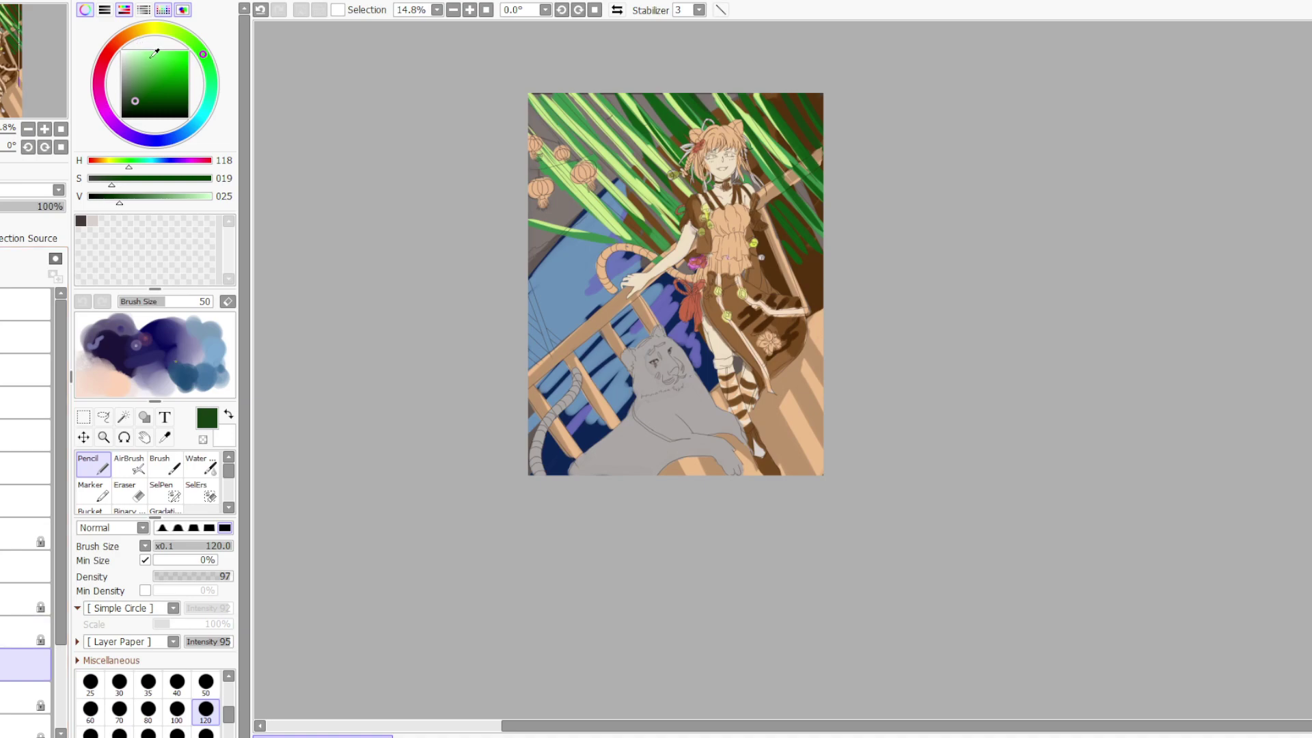
pyautogui.keyDown('alt'); pyautogui.click(563, 206); pyautogui.keyUp('alt')
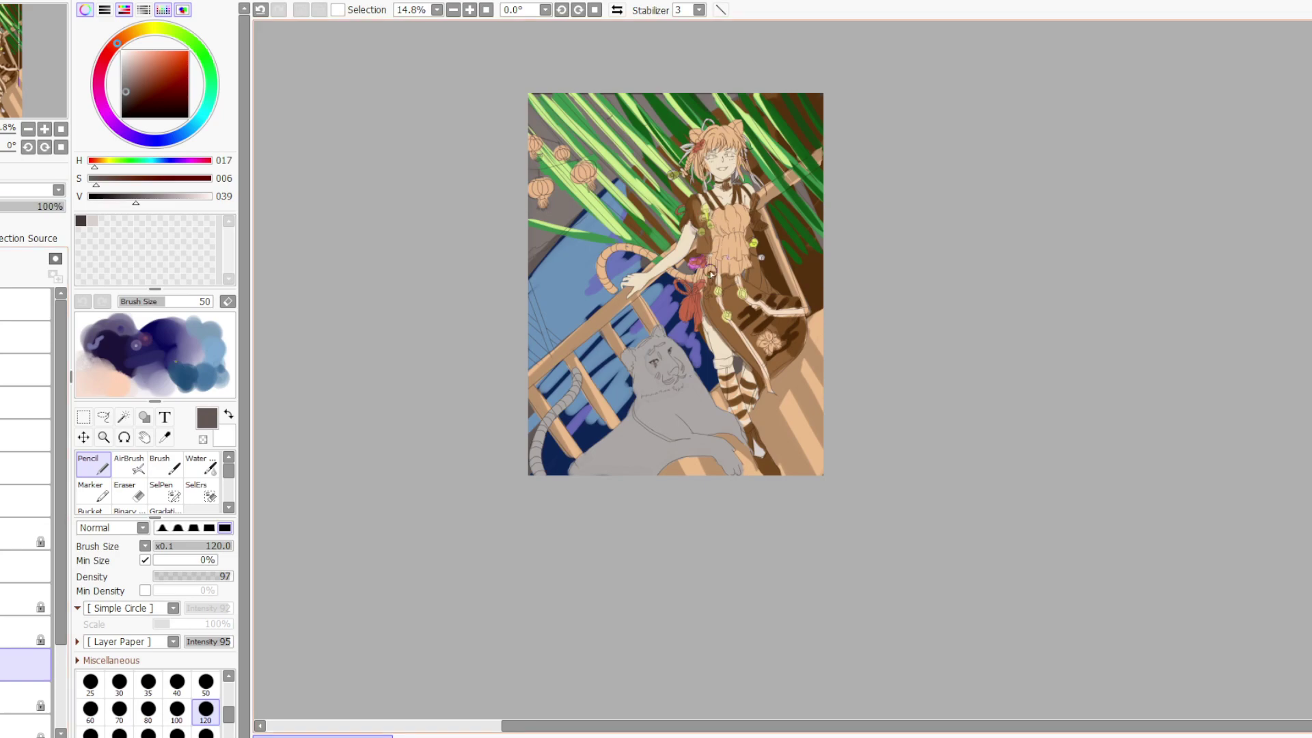
pyautogui.moveTo(14, 665); pyautogui.dragTo(14, 530)
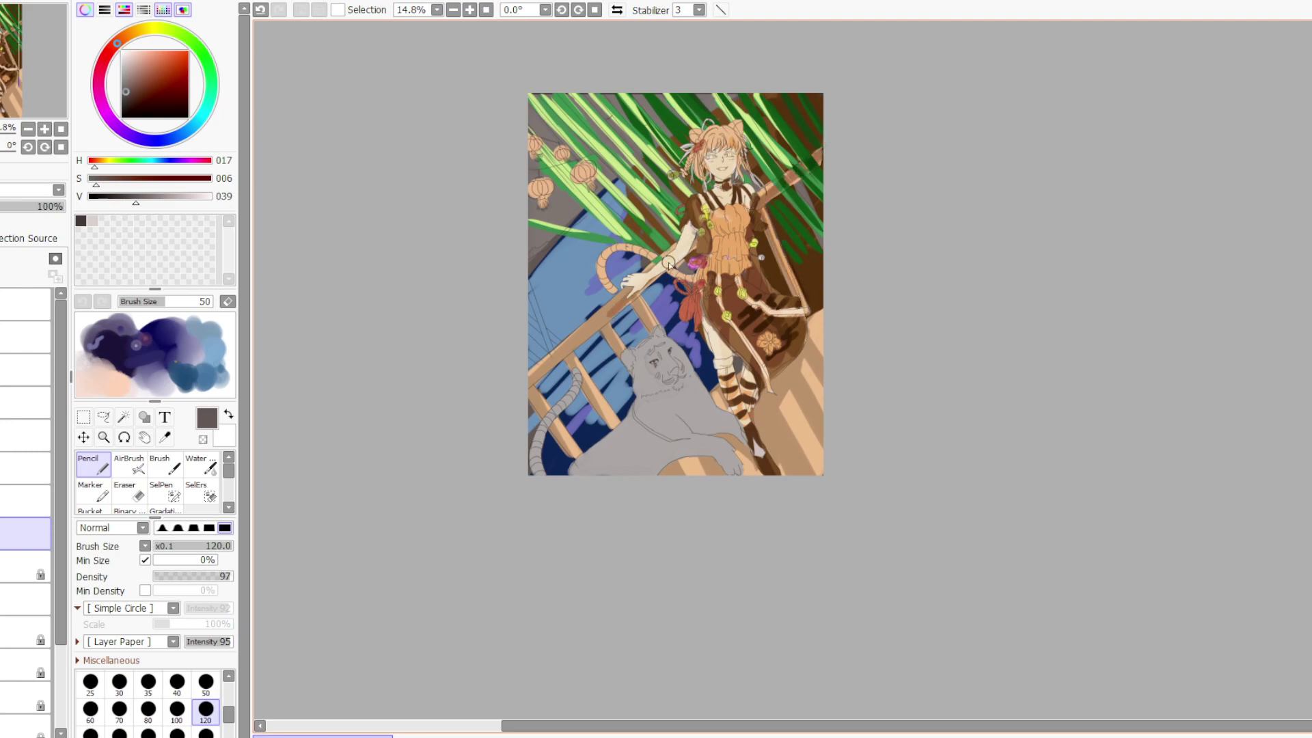
pyautogui.moveTo(627, 298)
pyautogui.mouseDown()
pyautogui.moveTo(562, 352)
pyautogui.moveTo(573, 451)
pyautogui.mouseUp()
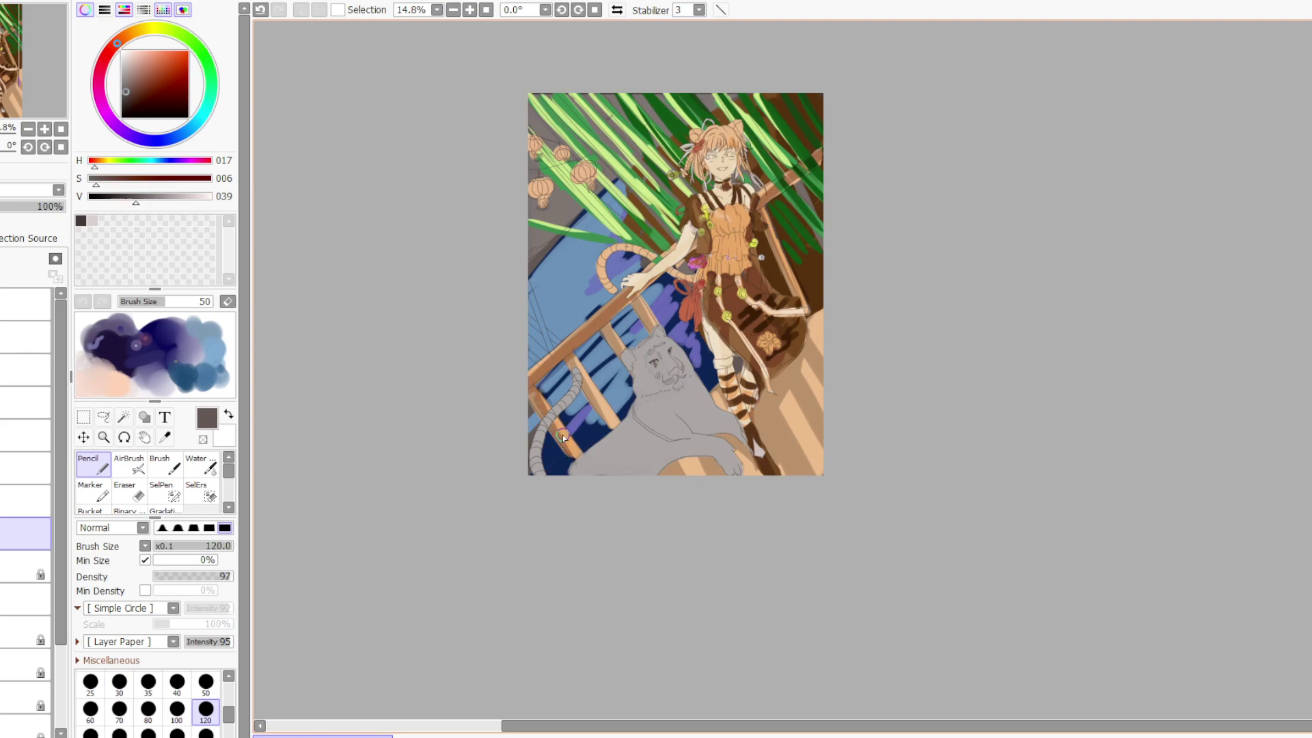
pyautogui.moveTo(574, 364); pyautogui.dragTo(617, 424)
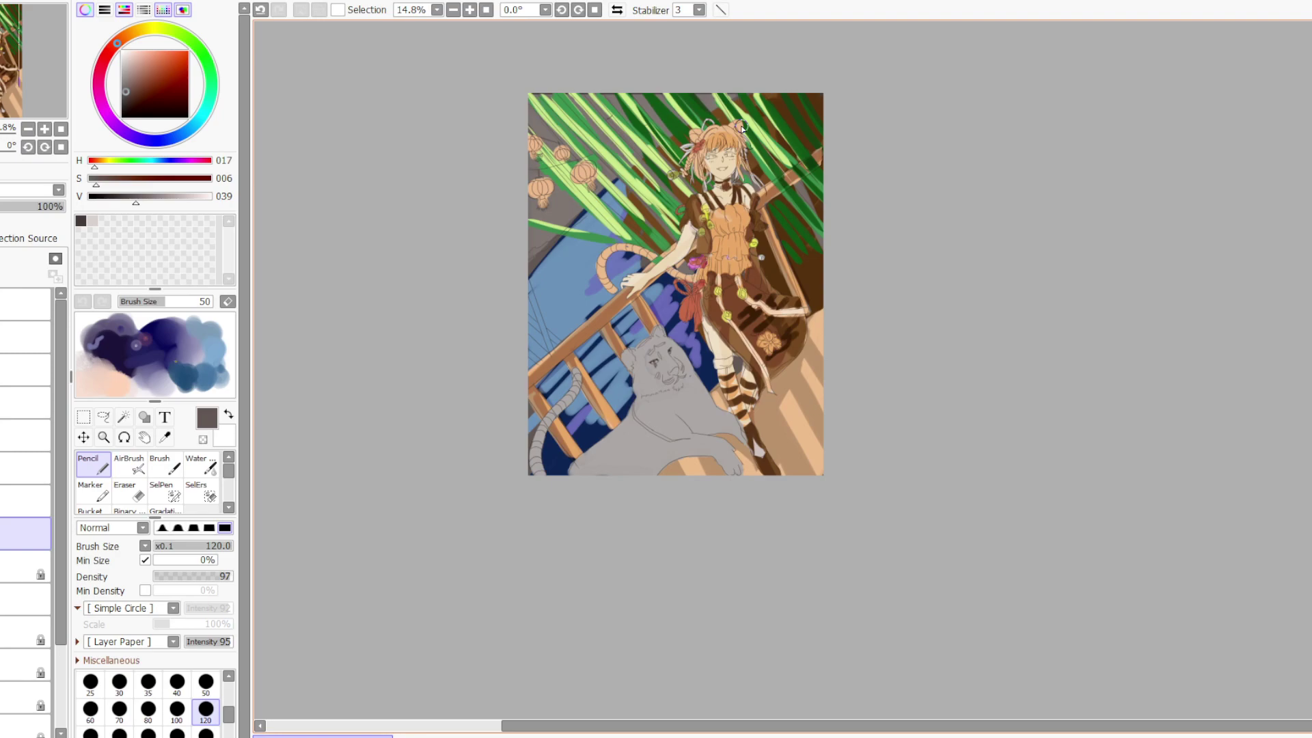
# Intensify the girl's bodice, skirt, straps and hair with a deep red-orange (H 017, S 064, V 057)
pyautogui.click(175, 52)
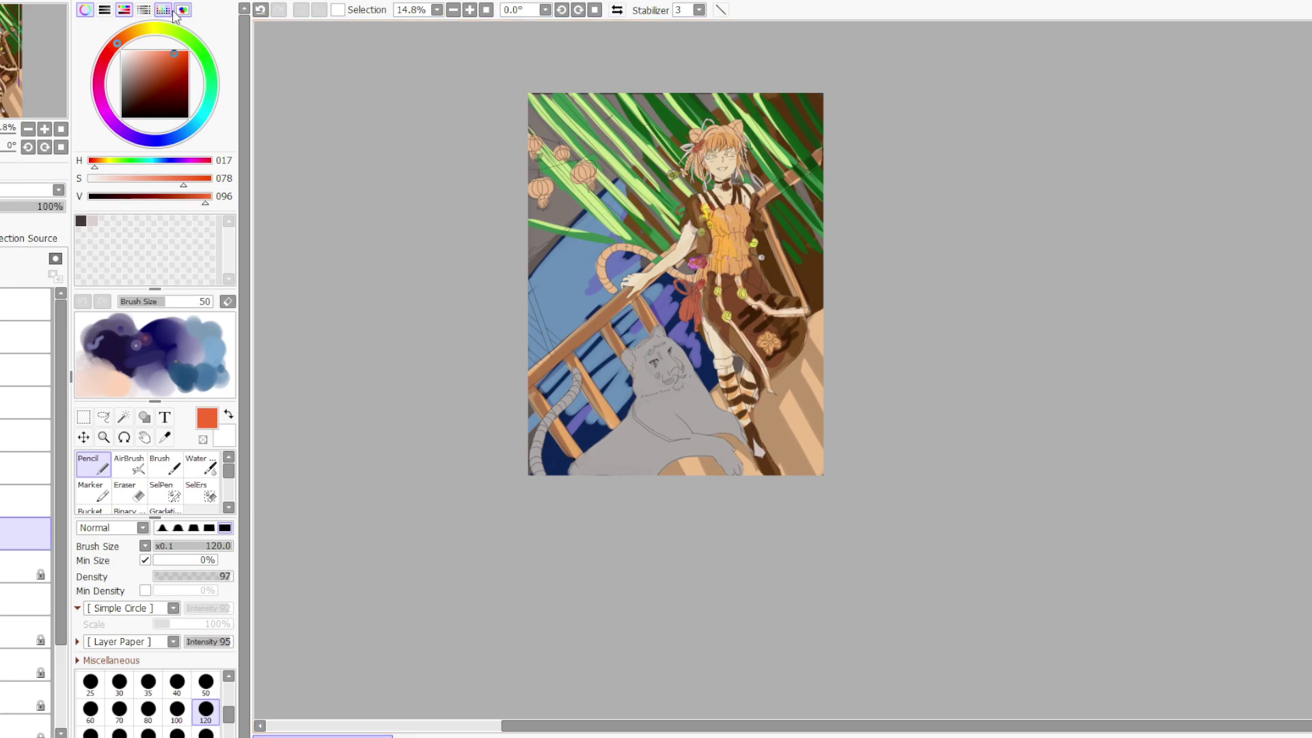
pyautogui.moveTo(186, 51); pyautogui.dragTo(195, 48)
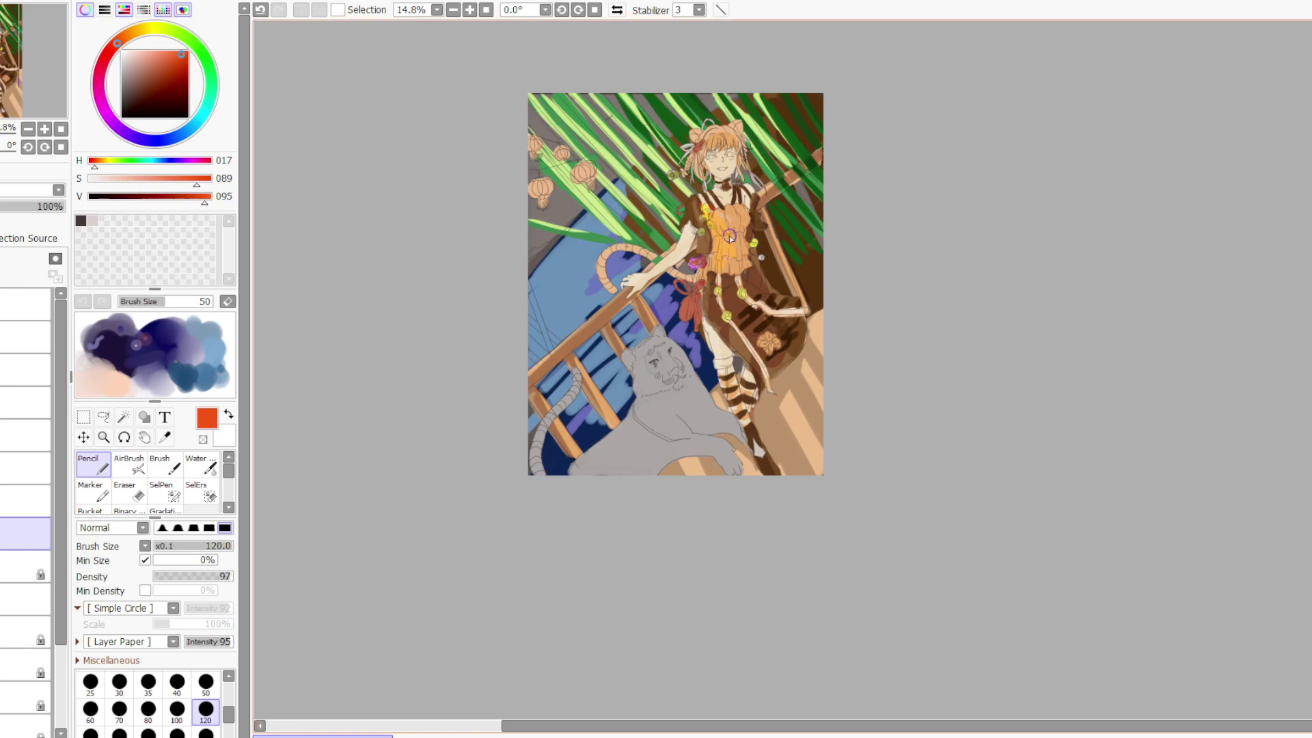
pyautogui.moveTo(152, 60); pyautogui.dragTo(165, 80)
pyautogui.moveTo(738, 262)
pyautogui.mouseDown()
pyautogui.moveTo(726, 249)
pyautogui.moveTo(713, 266)
pyautogui.moveTo(729, 271)
pyautogui.moveTo(721, 230)
pyautogui.moveTo(738, 256)
pyautogui.moveTo(735, 213)
pyautogui.moveTo(730, 227)
pyautogui.mouseUp()
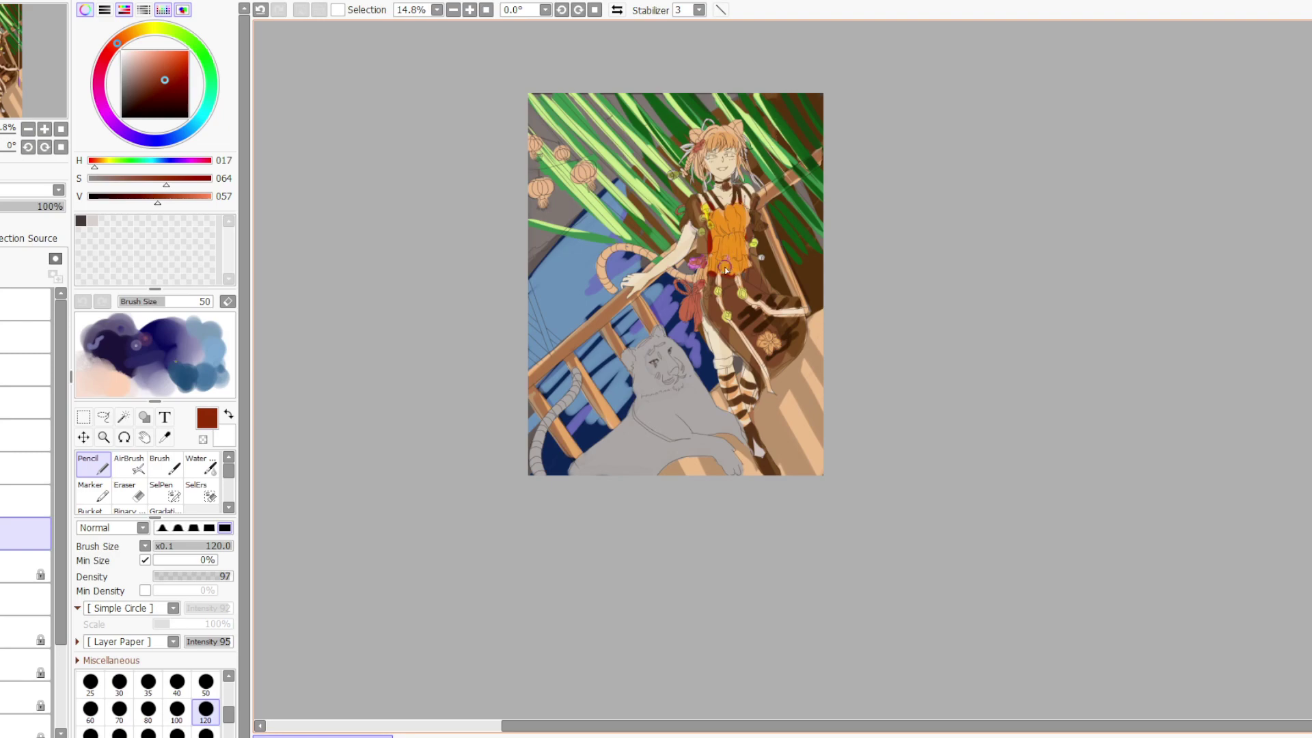
pyautogui.moveTo(729, 268)
pyautogui.mouseDown()
pyautogui.moveTo(740, 336)
pyautogui.moveTo(730, 263)
pyautogui.moveTo(785, 311)
pyautogui.moveTo(729, 291)
pyautogui.moveTo(717, 320)
pyautogui.moveTo(767, 361)
pyautogui.moveTo(780, 335)
pyautogui.moveTo(767, 301)
pyautogui.mouseUp()
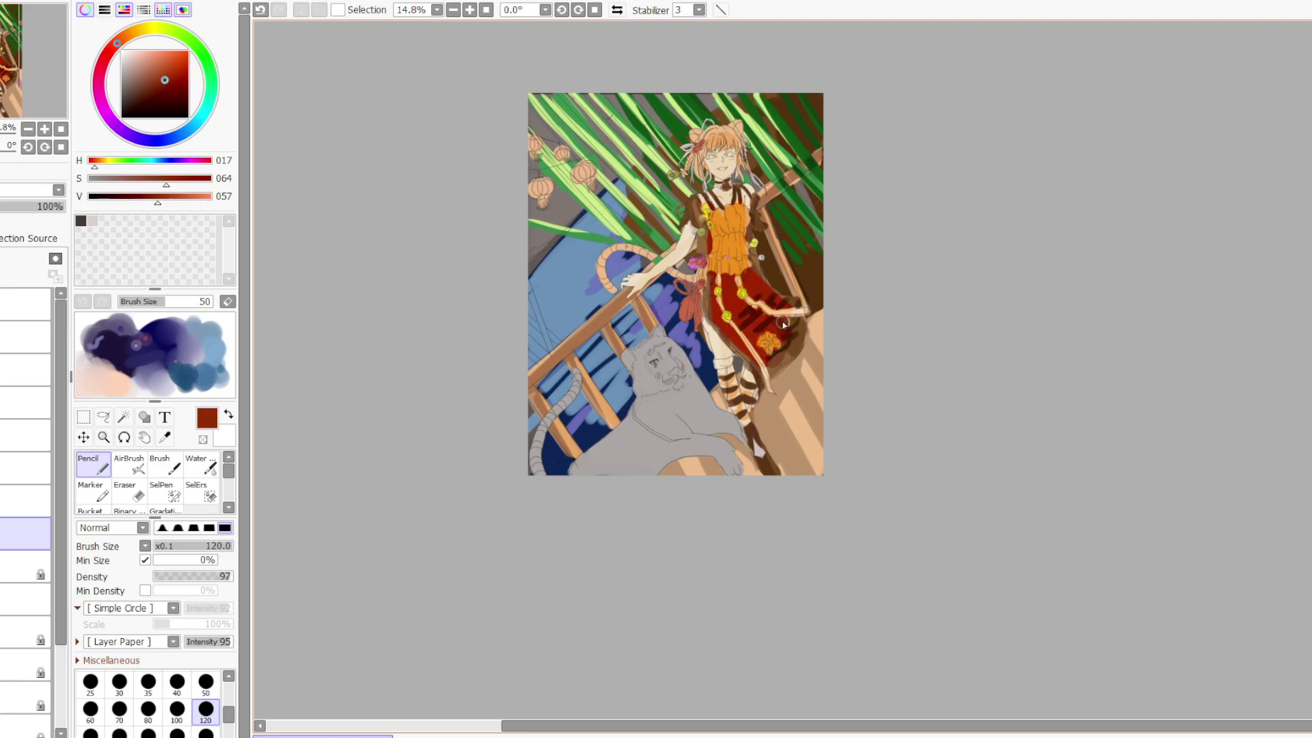
pyautogui.moveTo(725, 209)
pyautogui.mouseDown()
pyautogui.moveTo(716, 149)
pyautogui.moveTo(728, 139)
pyautogui.moveTo(703, 166)
pyautogui.moveTo(736, 138)
pyautogui.moveTo(736, 161)
pyautogui.moveTo(760, 103)
pyautogui.moveTo(705, 174)
pyautogui.mouseUp()
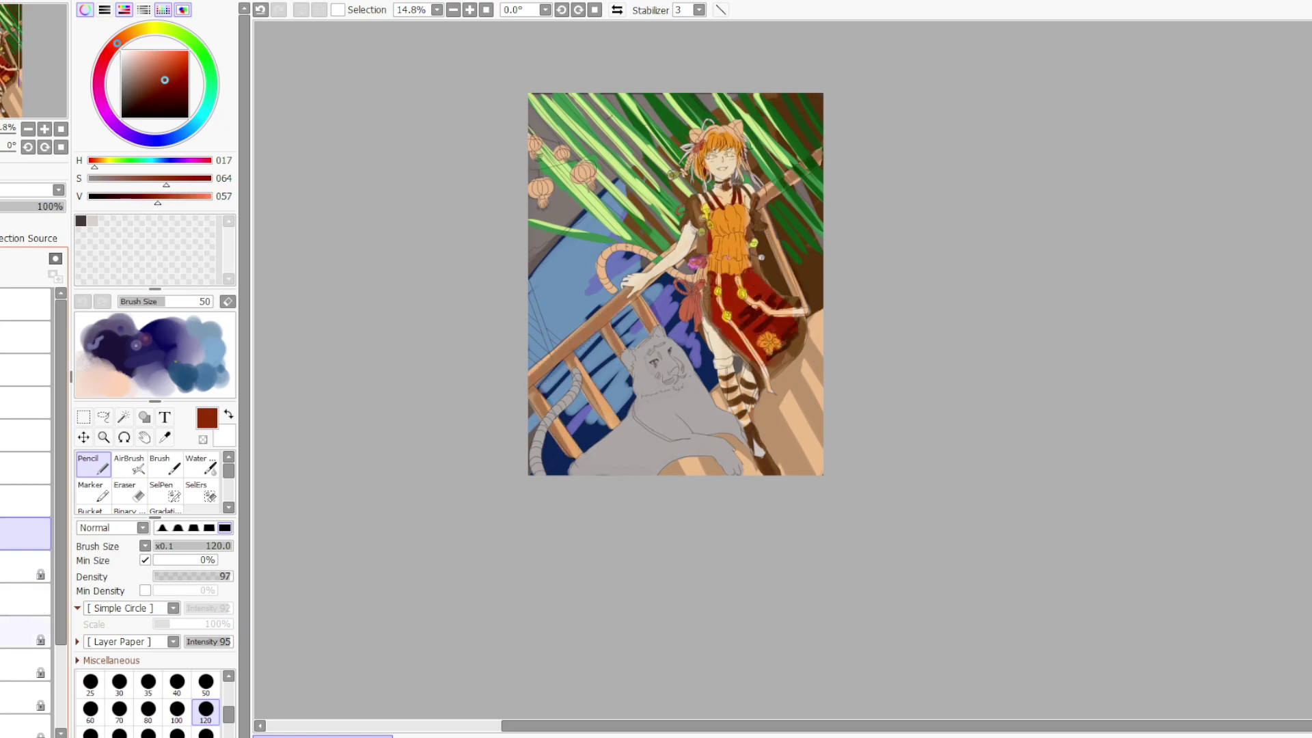
# Choose orange (H 025, S 078, V 085) and brighten the bodice, skirt and hair
pyautogui.moveTo(122, 40); pyautogui.dragTo(174, 61)
pyautogui.click(171, 67)
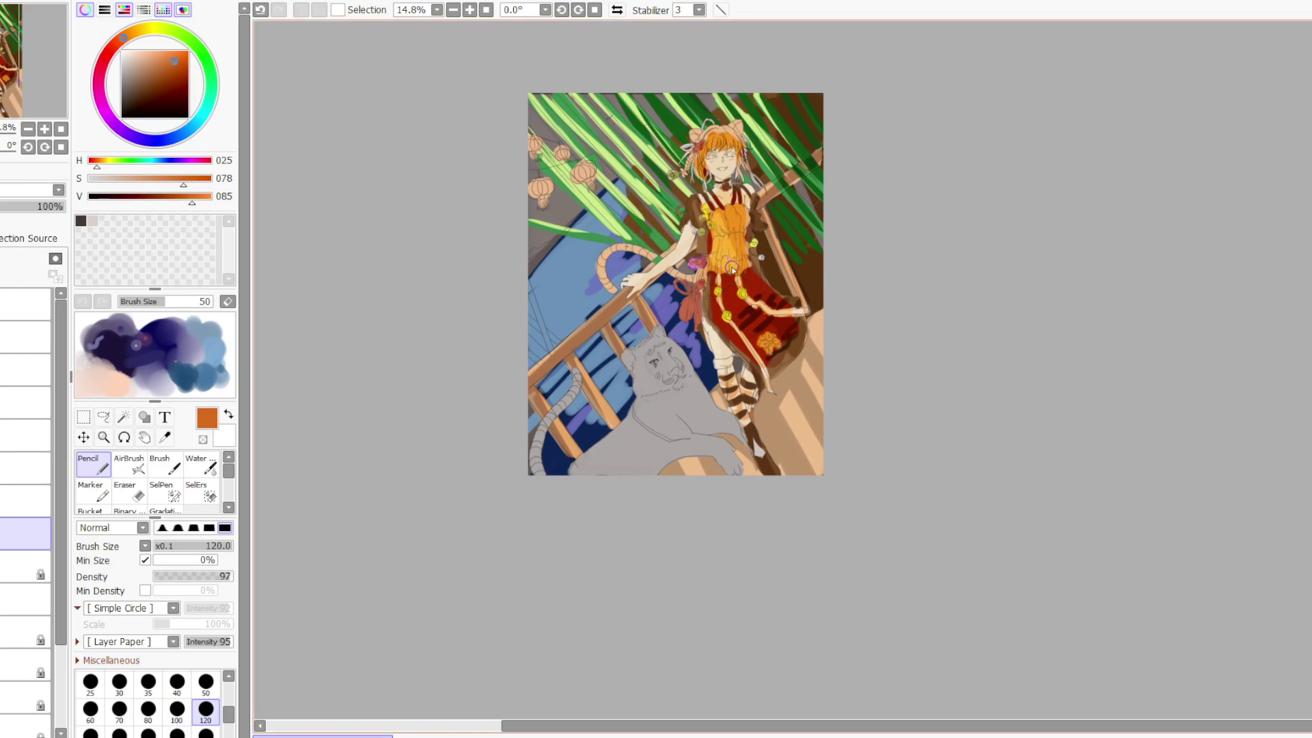
pyautogui.moveTo(722, 232)
pyautogui.mouseDown()
pyautogui.moveTo(738, 253)
pyautogui.moveTo(742, 242)
pyautogui.moveTo(715, 288)
pyautogui.moveTo(745, 349)
pyautogui.moveTo(754, 293)
pyautogui.moveTo(779, 301)
pyautogui.moveTo(724, 319)
pyautogui.moveTo(757, 273)
pyautogui.mouseUp()
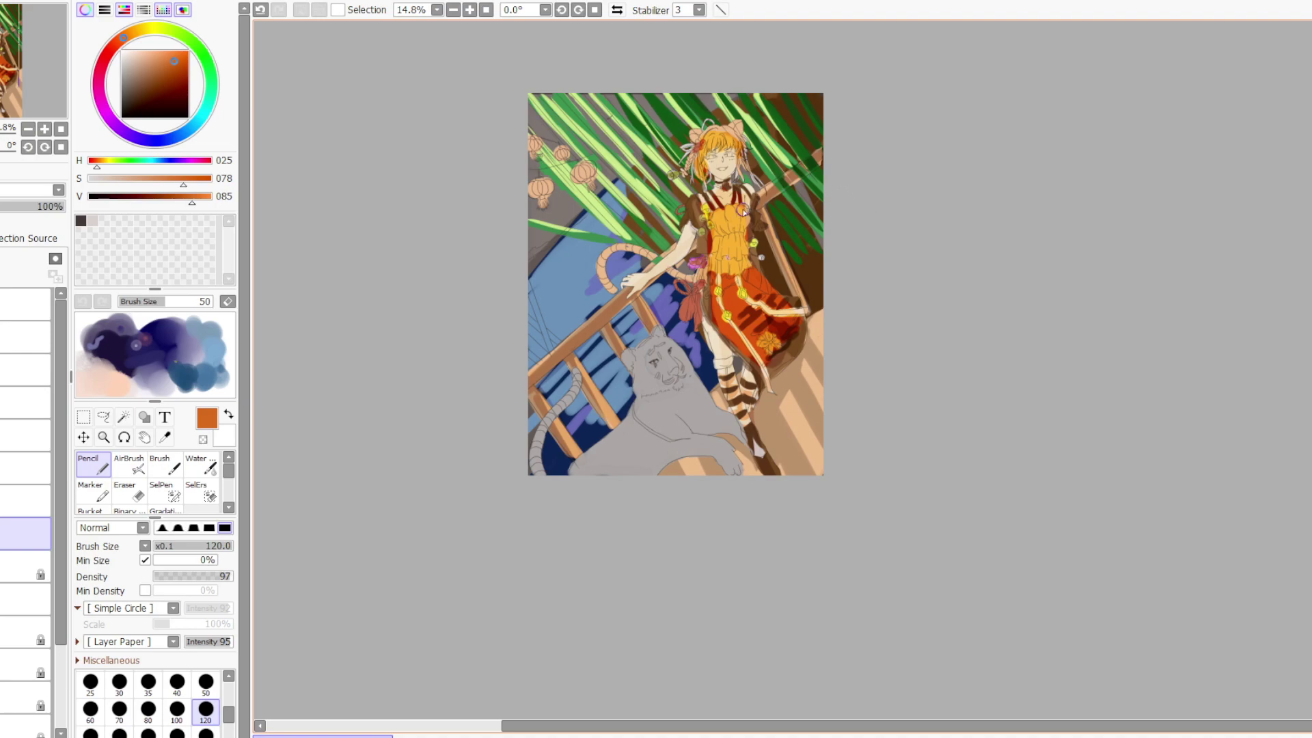
# On the locked layer below, recolour the girl's stockings and tiger ears with yellow-orange (H 038, S 079, V 098) sampled from the bodice
pyautogui.click(25, 566)
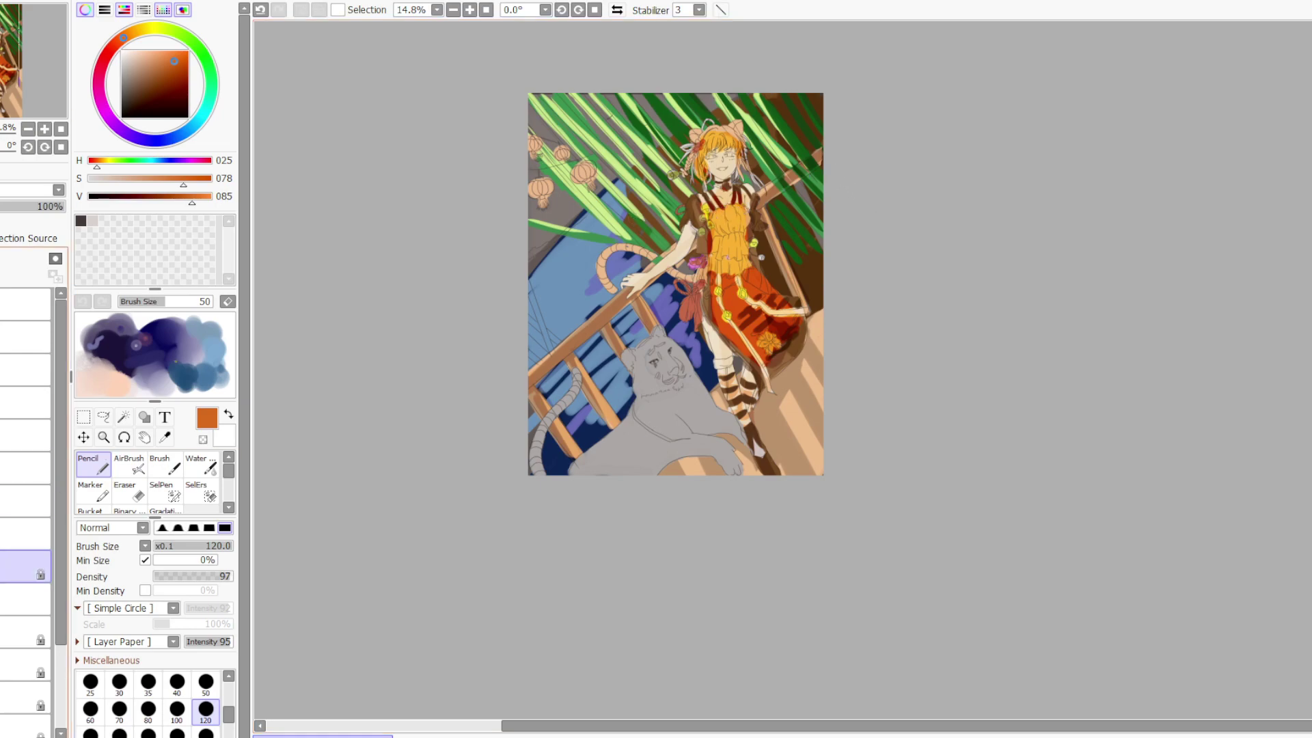
pyautogui.keyDown('alt'); pyautogui.click(728, 212); pyautogui.keyUp('alt')
pyautogui.moveTo(728, 396); pyautogui.dragTo(750, 434)
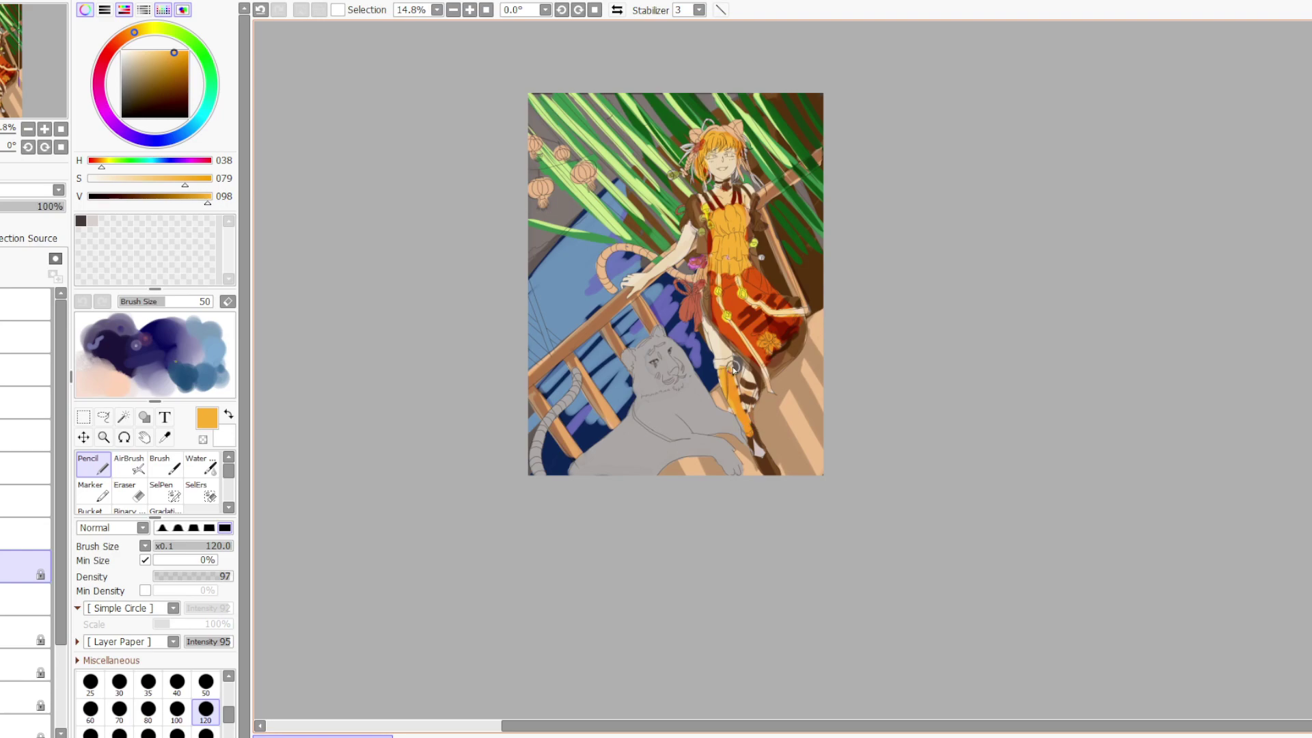
pyautogui.moveTo(754, 376)
pyautogui.mouseDown()
pyautogui.moveTo(750, 403)
pyautogui.moveTo(760, 336)
pyautogui.mouseUp()
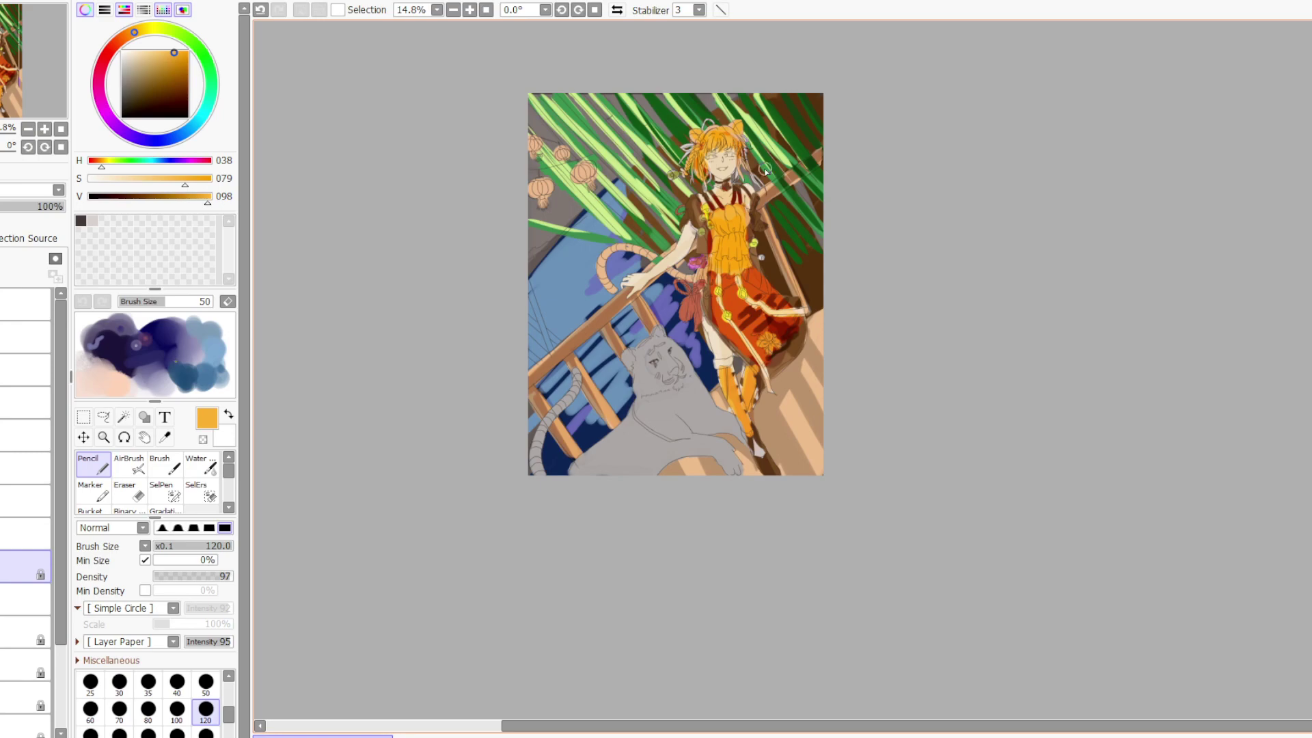
# Recolour both brown sleeves of the dress with red-orange (H 021, S 087, V 087) sampled from the outfit
pyautogui.scroll(1, 772, 212)
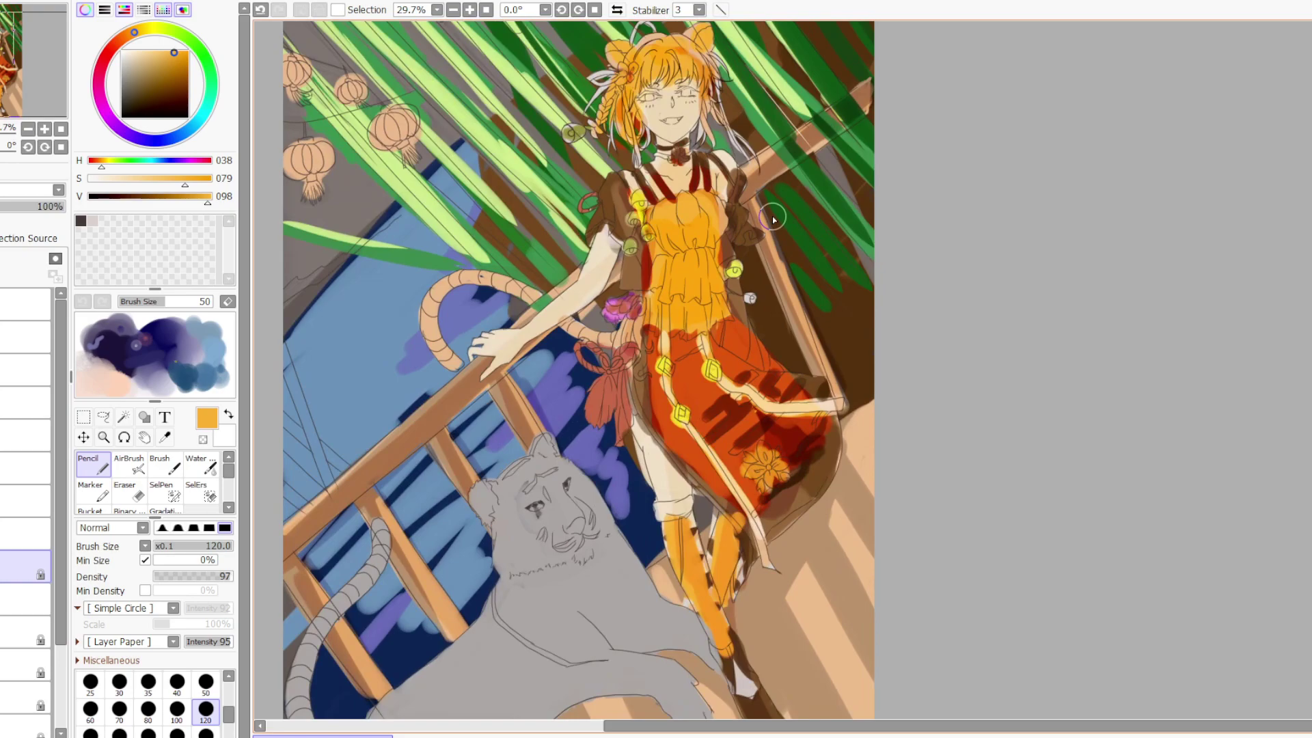
pyautogui.scroll(-3, 772, 218)
pyautogui.scroll(2, 772, 217)
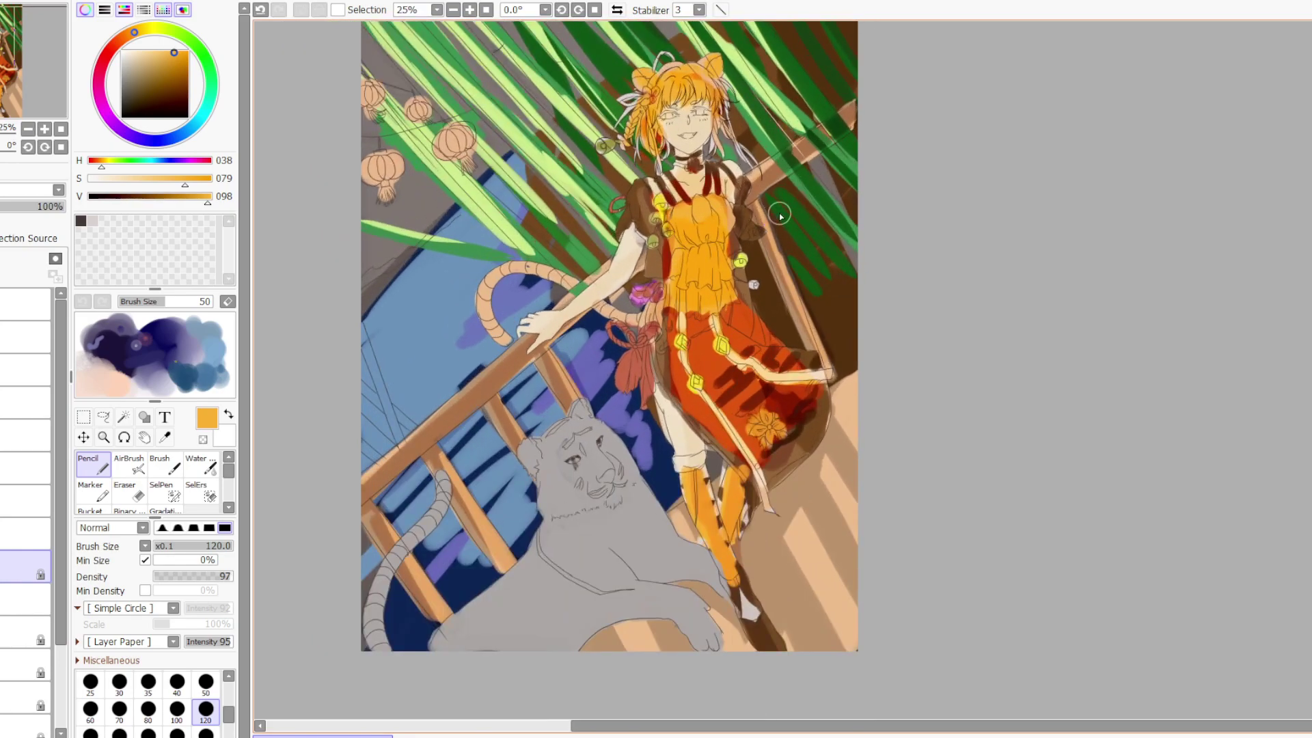
pyautogui.keyDown('alt'); pyautogui.click(691, 365); pyautogui.keyUp('alt')
pyautogui.moveTo(655, 208)
pyautogui.mouseDown()
pyautogui.moveTo(635, 199)
pyautogui.moveTo(617, 232)
pyautogui.moveTo(652, 235)
pyautogui.moveTo(662, 280)
pyautogui.mouseUp()
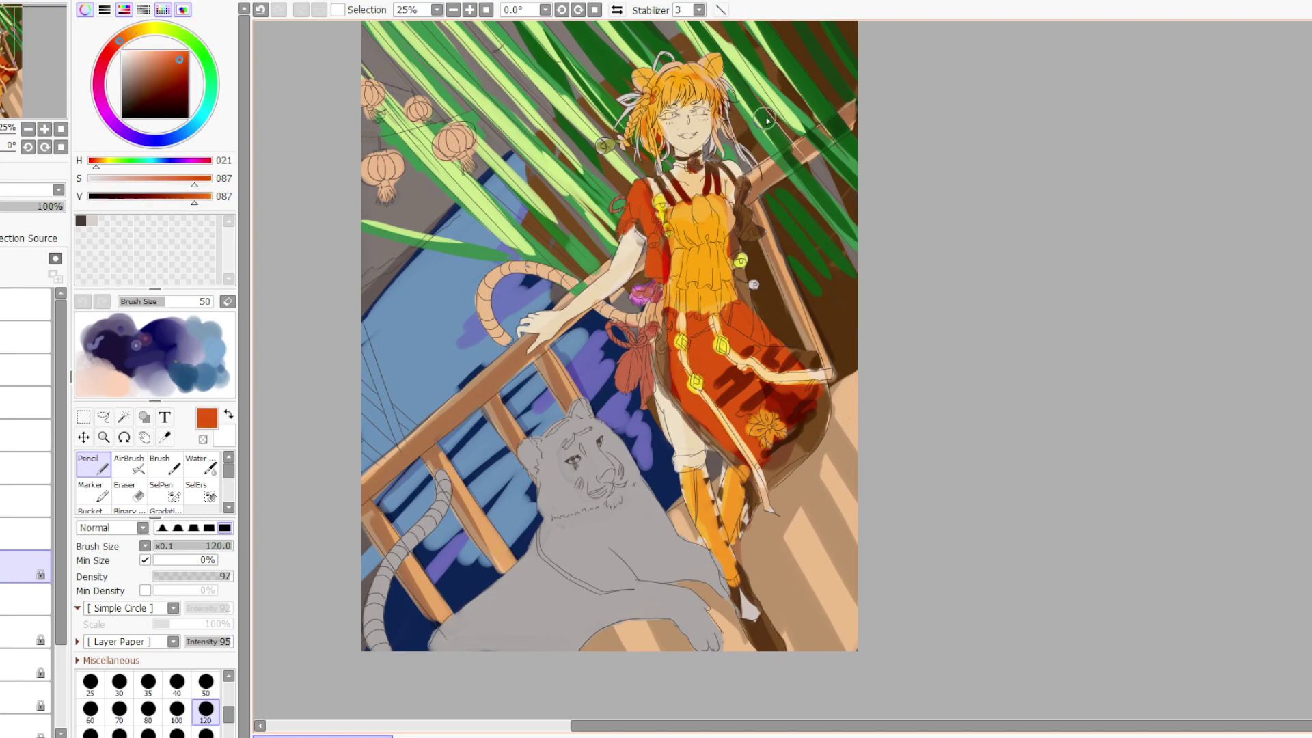
pyautogui.keyDown('alt'); pyautogui.click(749, 233); pyautogui.keyUp('alt')
pyautogui.moveTo(750, 233); pyautogui.dragTo(752, 191)
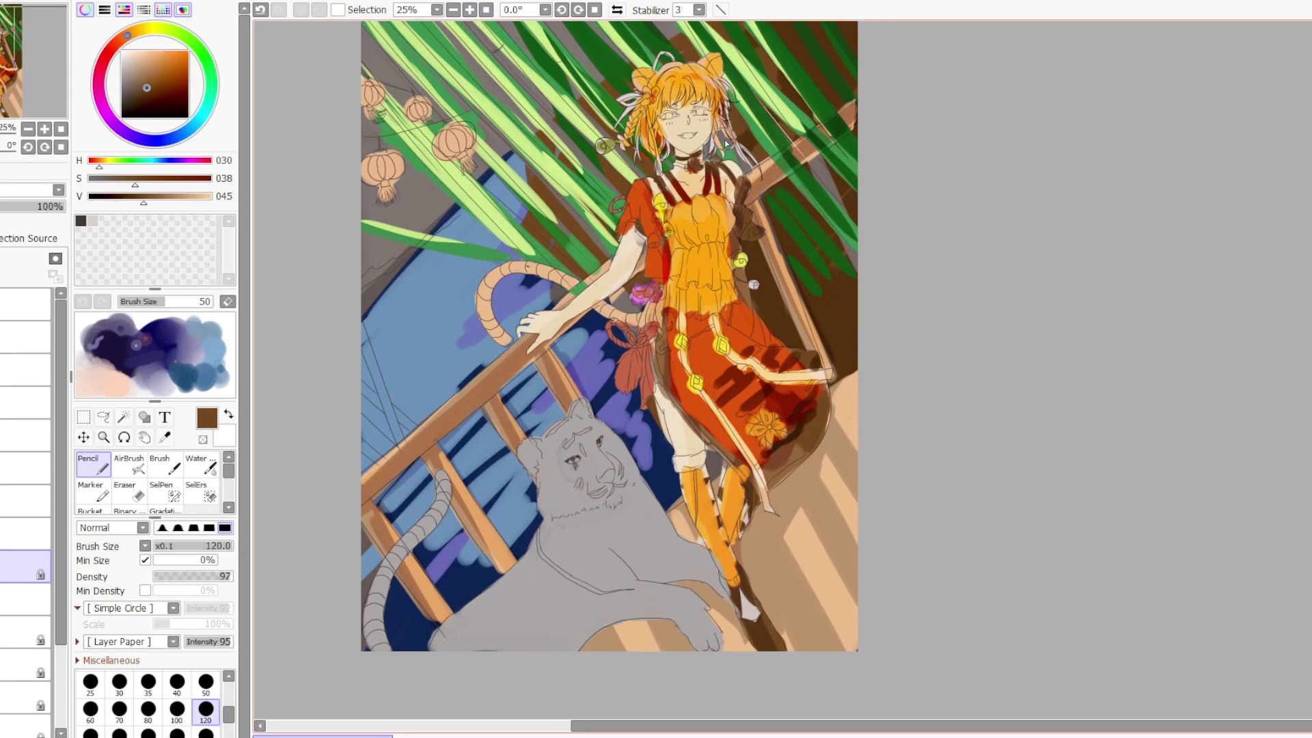
pyautogui.keyDown('alt'); pyautogui.click(642, 197); pyautogui.keyUp('alt')
pyautogui.moveTo(752, 191); pyautogui.dragTo(734, 239)
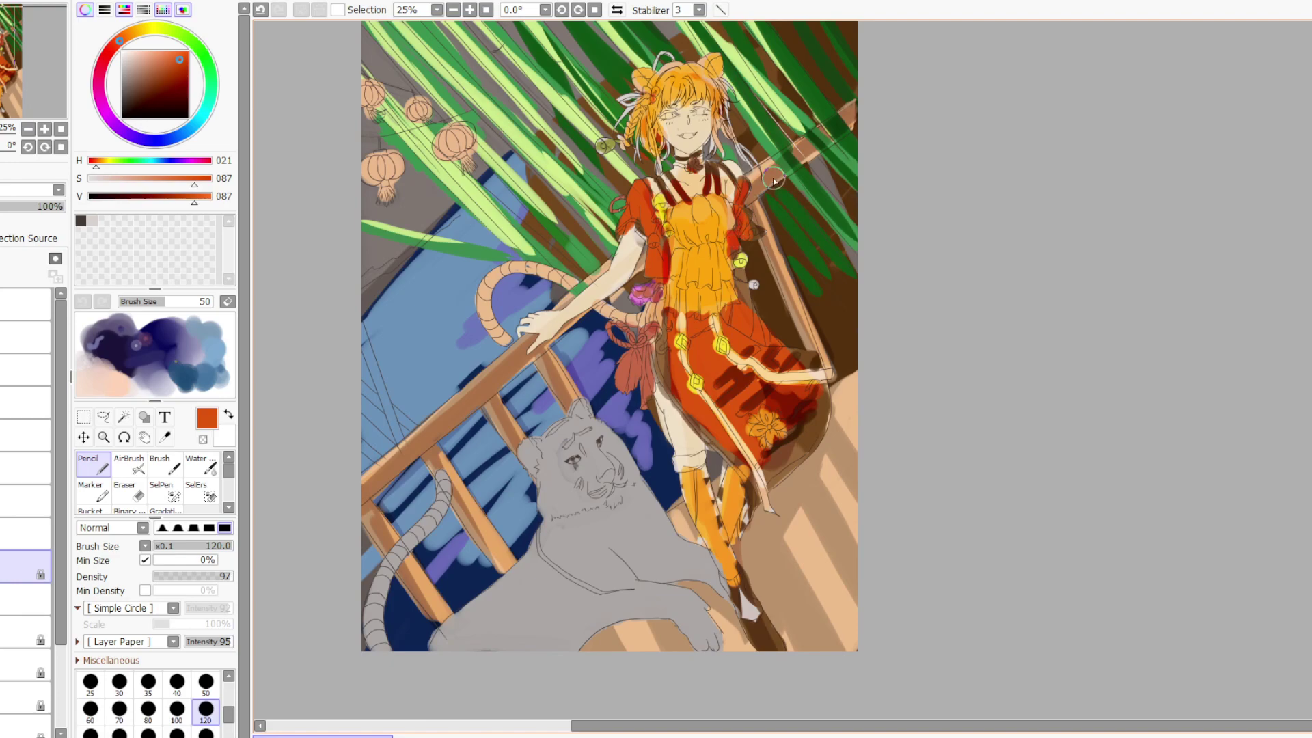
pyautogui.scroll(-3, 773, 177)
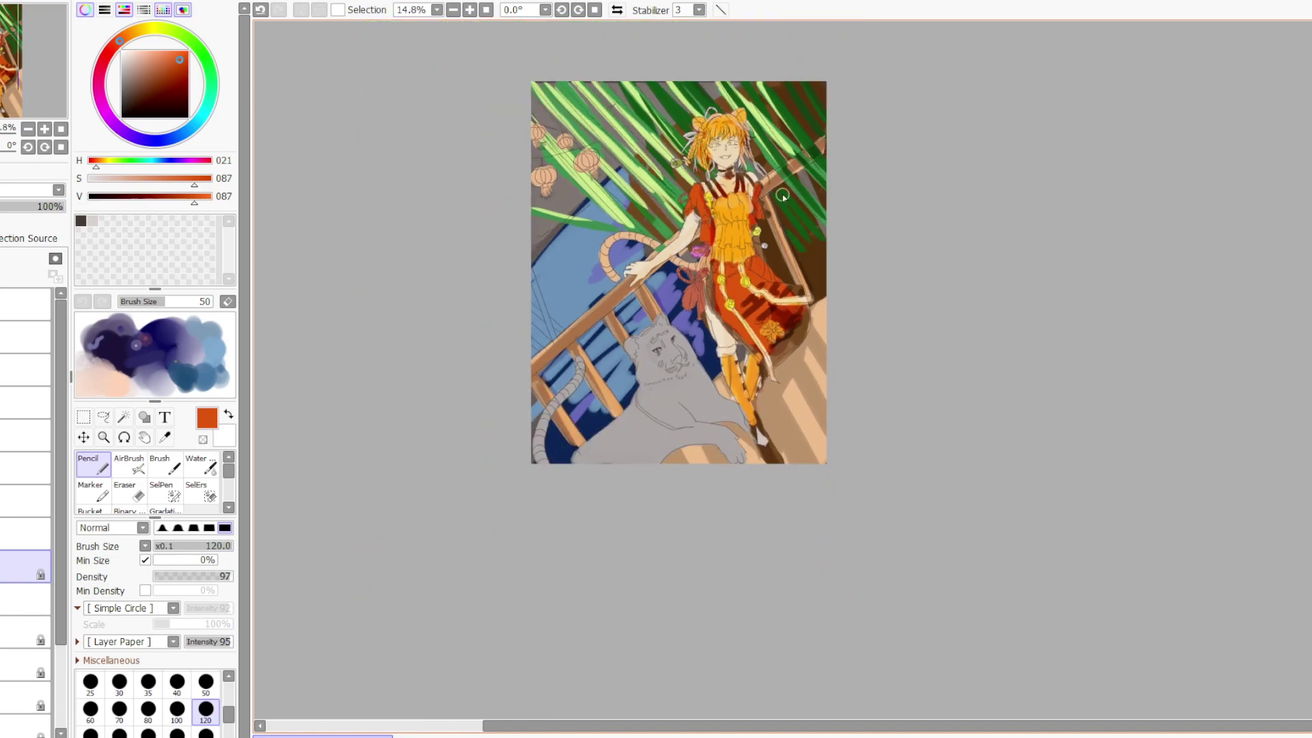
# Sample dark red (H 016, S 063, V 055) from the skirt and paint over its brown edge beside the girl's bare leg
pyautogui.scroll(5, 782, 196)
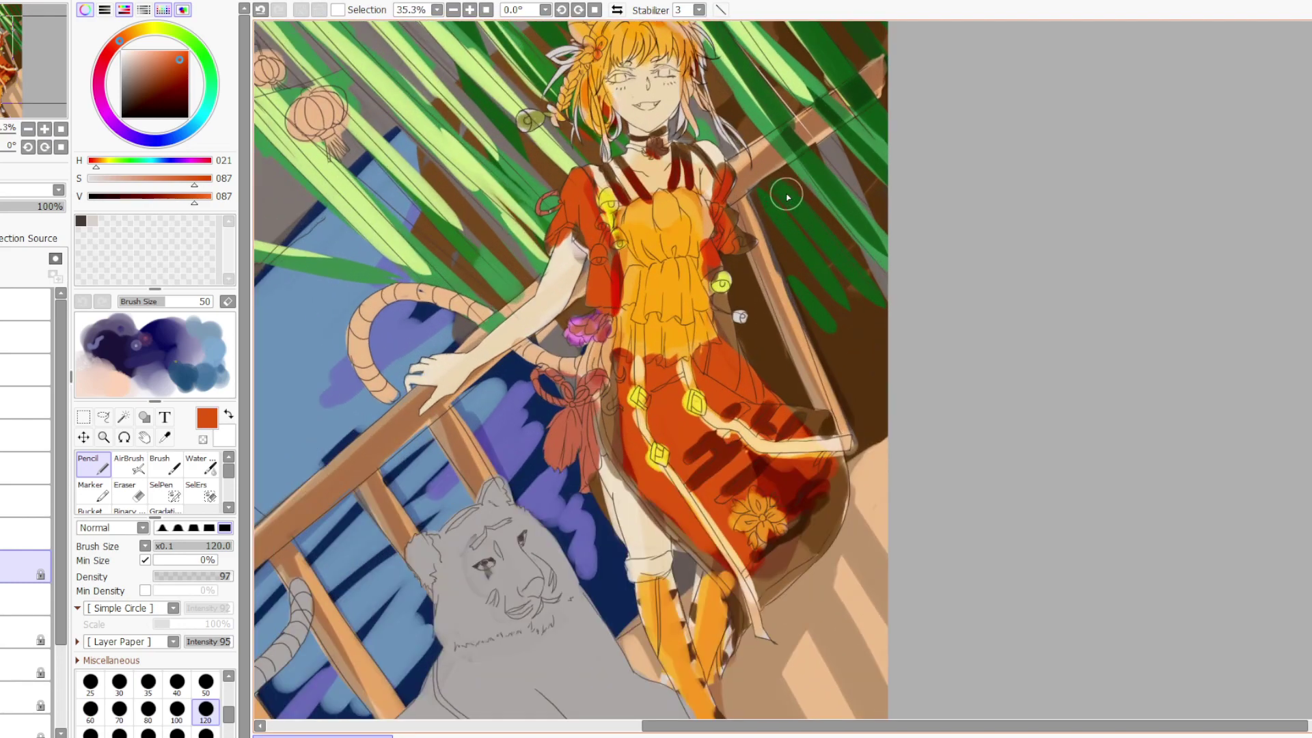
pyautogui.keyDown('alt'); pyautogui.click(700, 447); pyautogui.keyUp('alt')
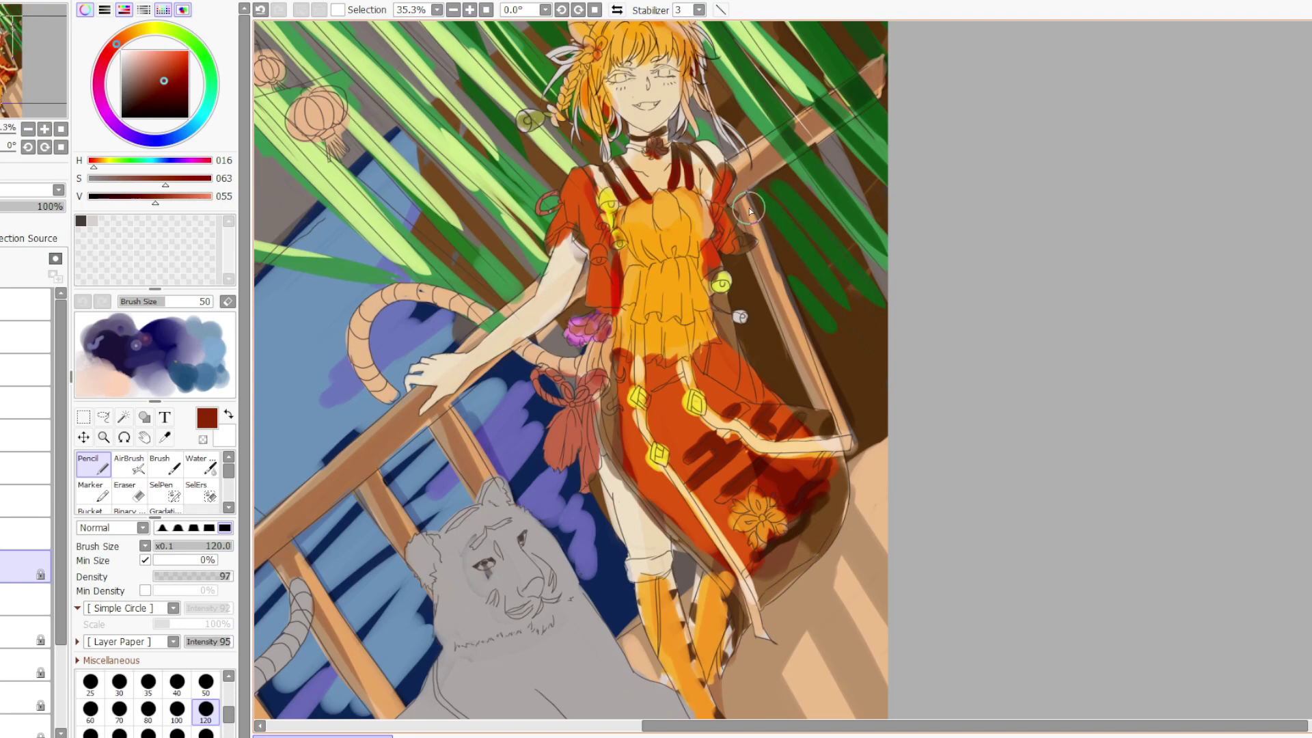
pyautogui.moveTo(610, 464)
pyautogui.mouseDown()
pyautogui.moveTo(613, 376)
pyautogui.moveTo(615, 416)
pyautogui.moveTo(662, 512)
pyautogui.mouseUp()
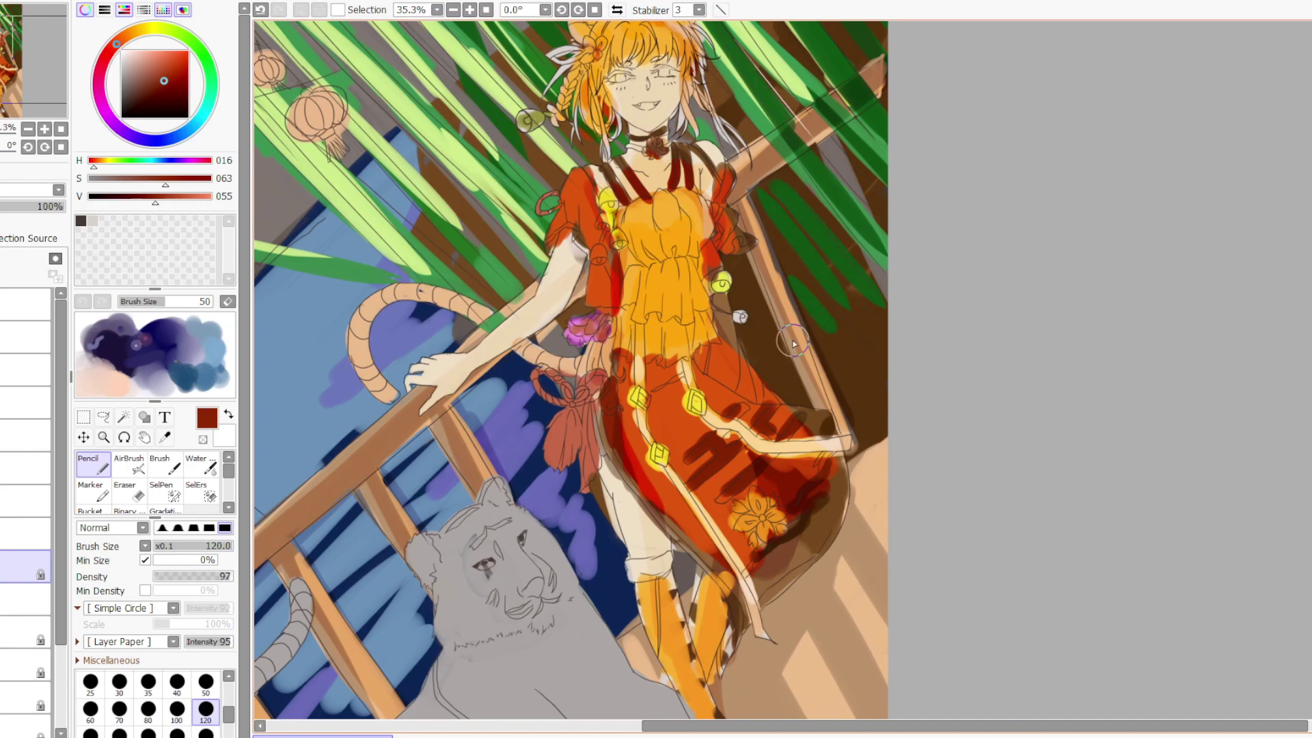
# Recolour the grey tiger's body and tail on its layer with yellow-orange (H 038, S 079, V 098) sampled from the bodice
pyautogui.scroll(-3, 1130, 310)
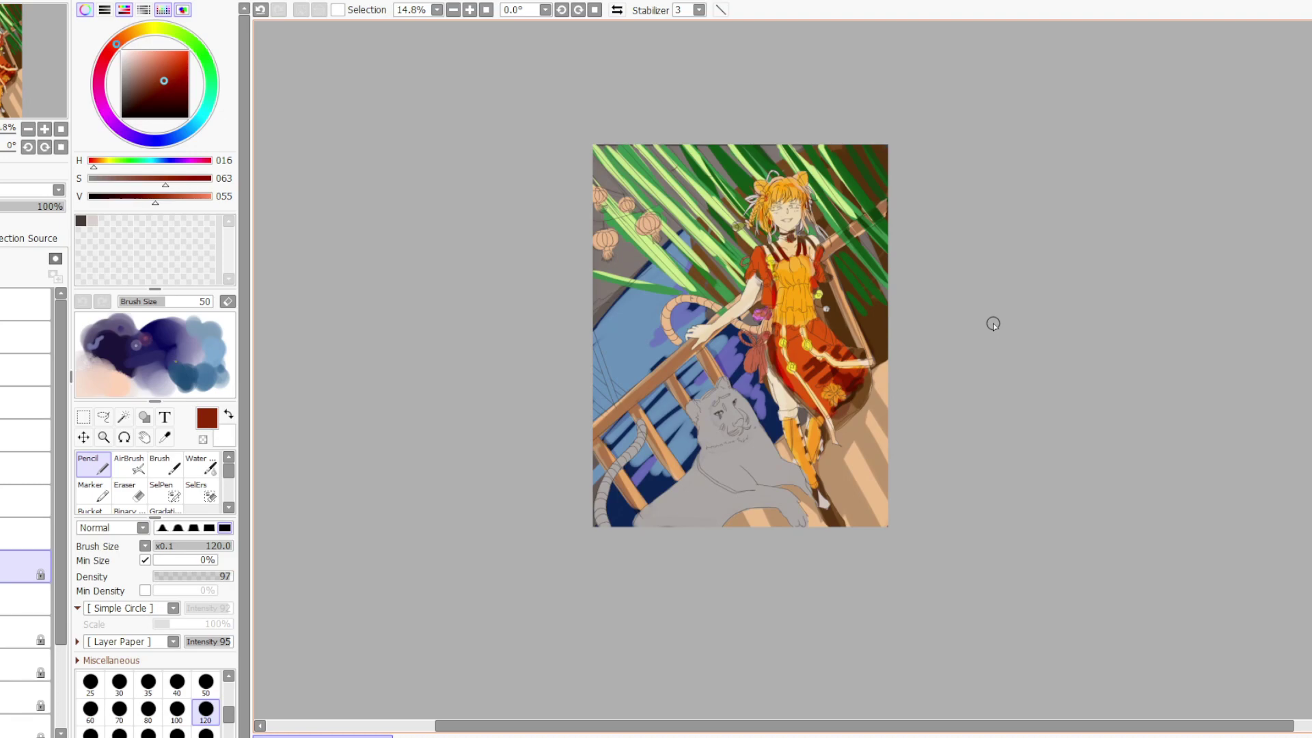
pyautogui.scroll(1, 993, 324)
pyautogui.scroll(1, 993, 324)
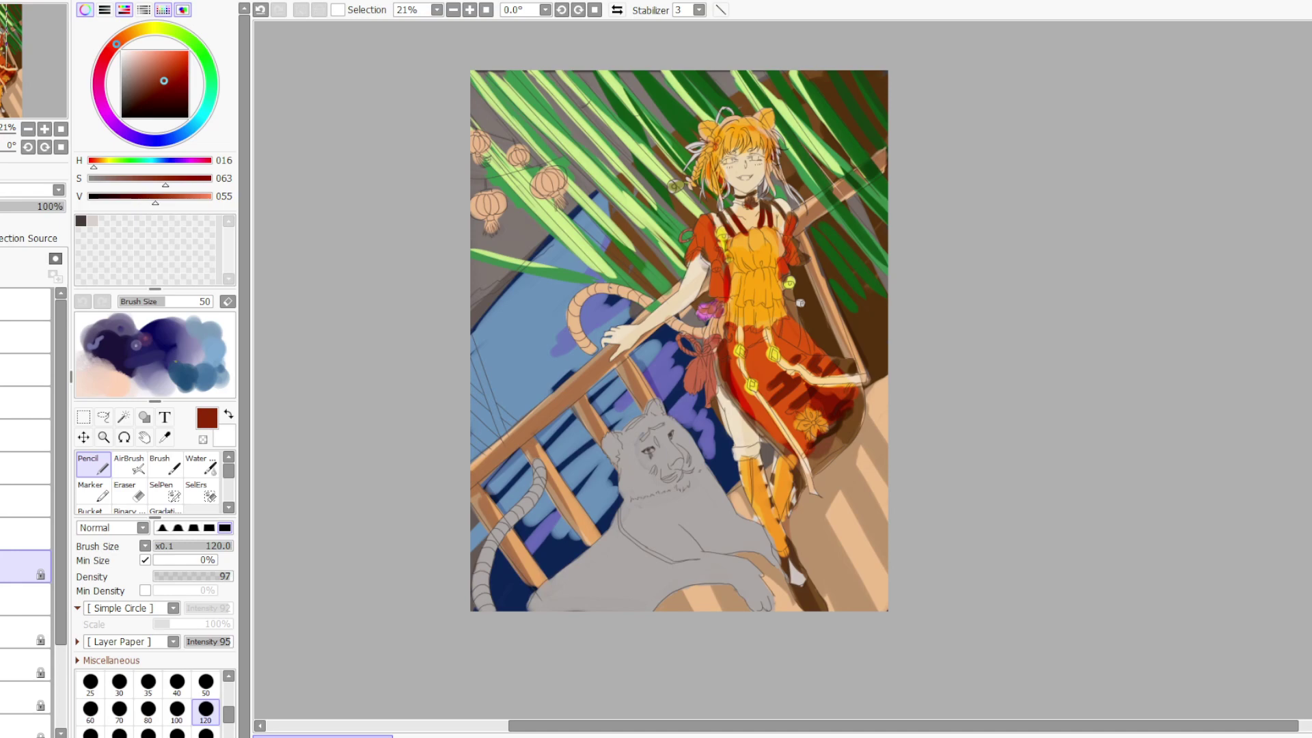
pyautogui.click(5, 511)
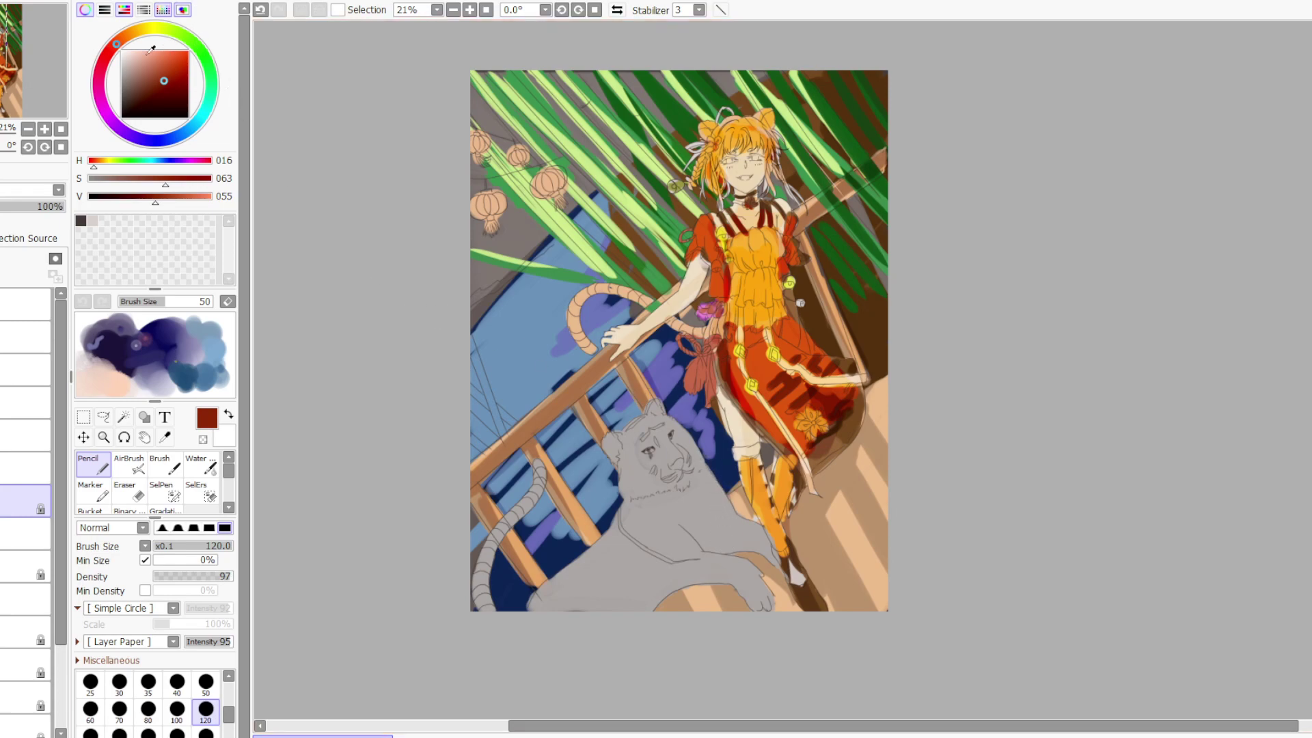
pyautogui.keyDown('alt'); pyautogui.click(760, 244); pyautogui.keyUp('alt')
pyautogui.moveTo(640, 465)
pyautogui.mouseDown()
pyautogui.moveTo(656, 431)
pyautogui.moveTo(698, 467)
pyautogui.moveTo(670, 470)
pyautogui.moveTo(658, 516)
pyautogui.moveTo(637, 528)
pyautogui.moveTo(633, 485)
pyautogui.moveTo(620, 559)
pyautogui.moveTo(608, 555)
pyautogui.moveTo(540, 633)
pyautogui.moveTo(547, 606)
pyautogui.moveTo(514, 628)
pyautogui.moveTo(532, 613)
pyautogui.moveTo(557, 631)
pyautogui.moveTo(599, 599)
pyautogui.moveTo(633, 630)
pyautogui.moveTo(689, 512)
pyautogui.moveTo(712, 573)
pyautogui.moveTo(701, 587)
pyautogui.moveTo(711, 537)
pyautogui.moveTo(725, 539)
pyautogui.moveTo(697, 478)
pyautogui.moveTo(720, 544)
pyautogui.moveTo(727, 513)
pyautogui.moveTo(813, 588)
pyautogui.moveTo(801, 569)
pyautogui.moveTo(811, 602)
pyautogui.moveTo(645, 456)
pyautogui.moveTo(614, 428)
pyautogui.mouseUp()
pyautogui.moveTo(515, 514)
pyautogui.mouseDown()
pyautogui.moveTo(487, 572)
pyautogui.moveTo(489, 621)
pyautogui.moveTo(484, 547)
pyautogui.mouseUp()
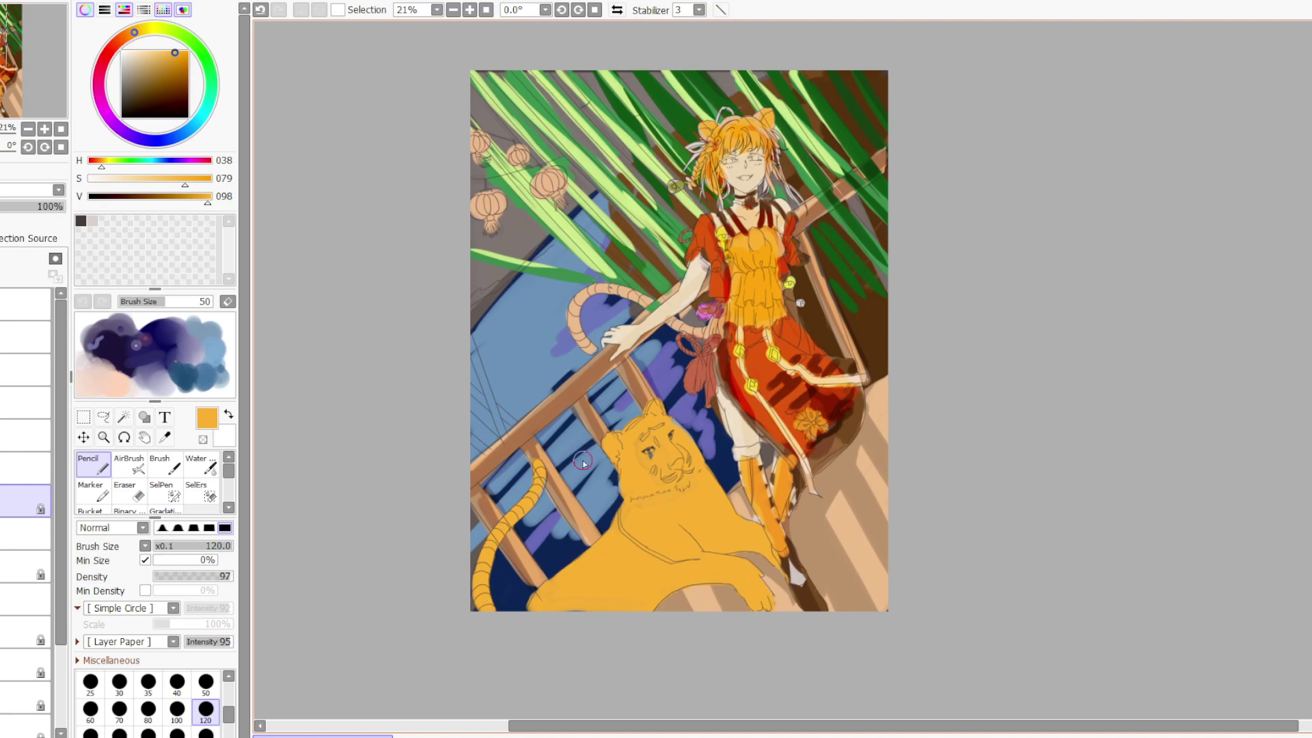
# On the girl's layer, recolour her tail yellow-orange and add dark red stripes (H 015, S 058, V 051) sampled from the skirt
pyautogui.click(25, 566)
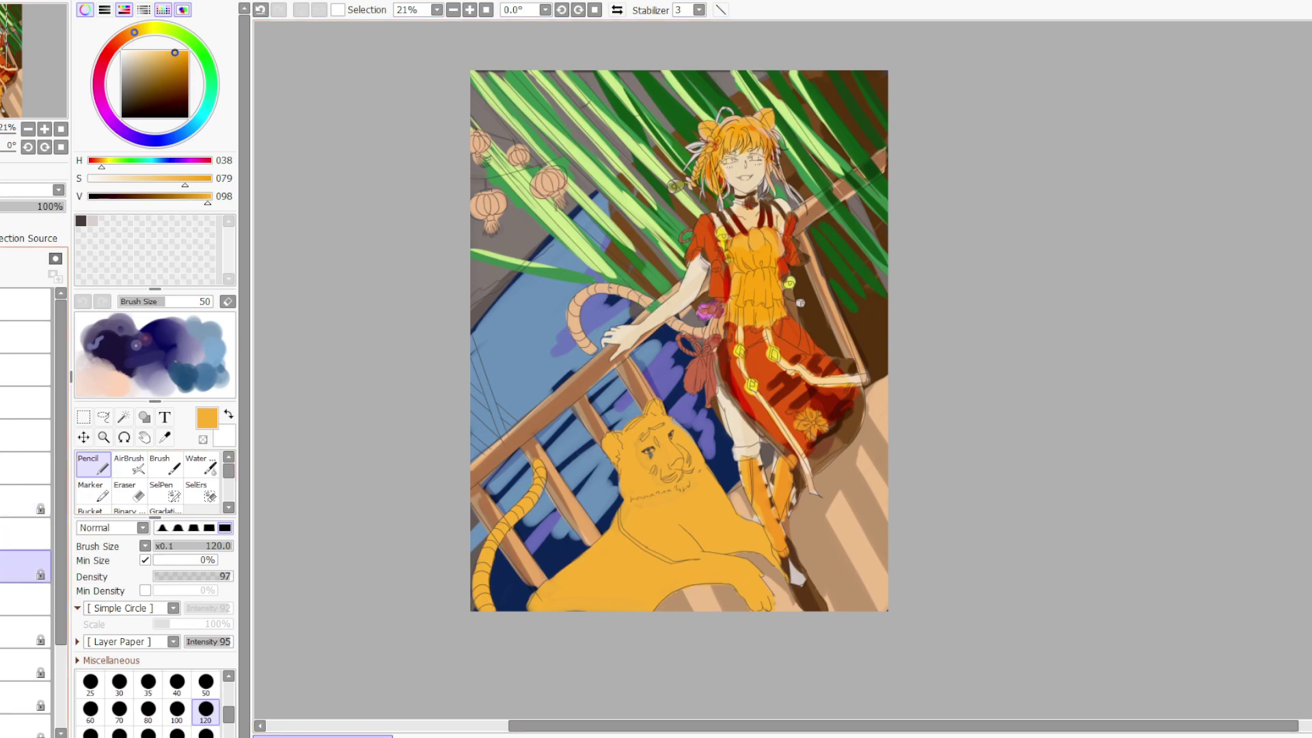
pyautogui.moveTo(632, 298); pyautogui.dragTo(676, 321)
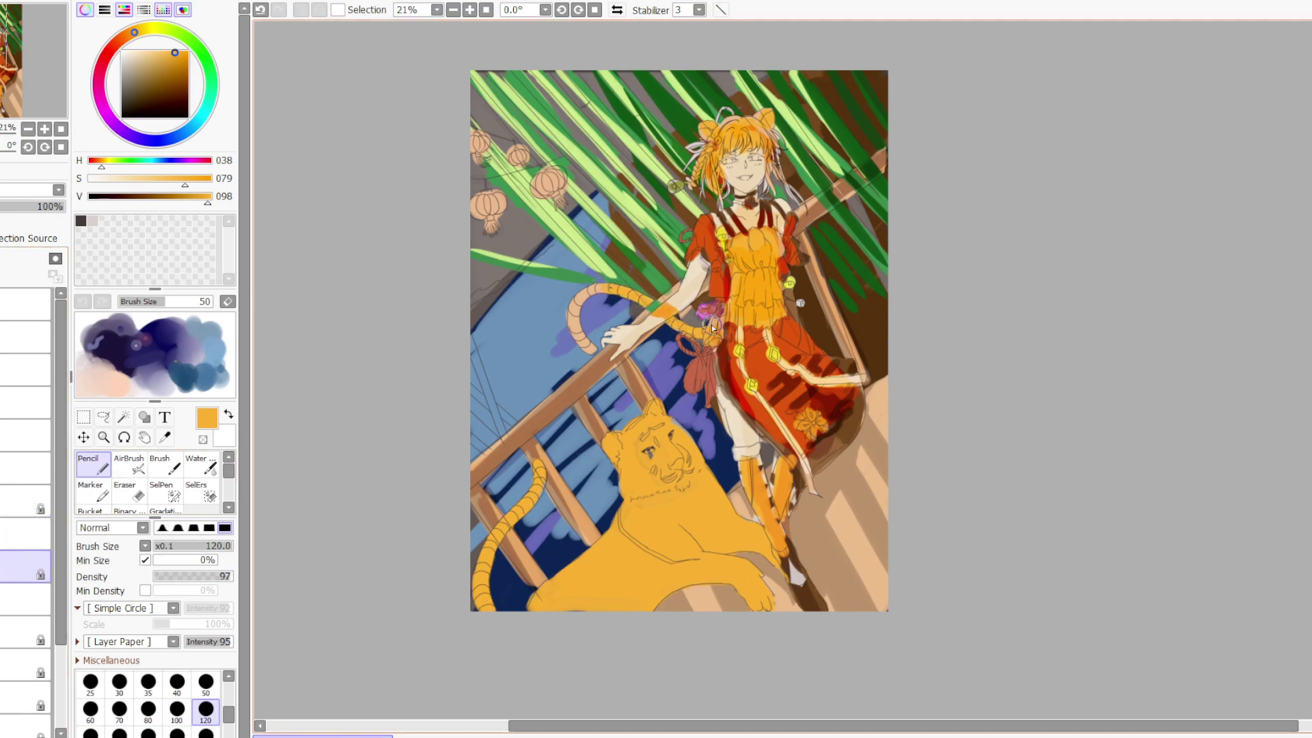
pyautogui.moveTo(594, 294)
pyautogui.mouseDown()
pyautogui.moveTo(579, 313)
pyautogui.moveTo(589, 344)
pyautogui.mouseUp()
pyautogui.keyDown('alt'); pyautogui.click(780, 380); pyautogui.keyUp('alt')
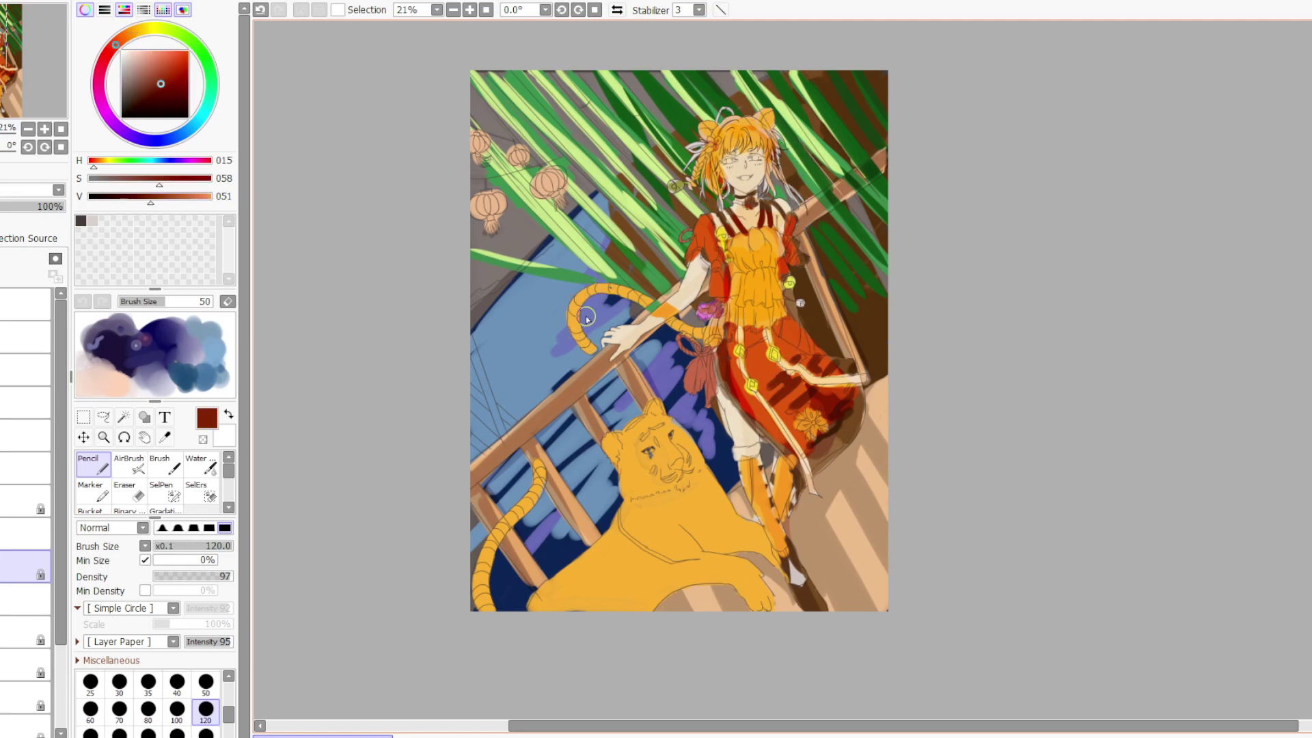
pyautogui.moveTo(587, 340)
pyautogui.mouseDown()
pyautogui.moveTo(567, 307)
pyautogui.moveTo(591, 315)
pyautogui.moveTo(591, 285)
pyautogui.mouseUp()
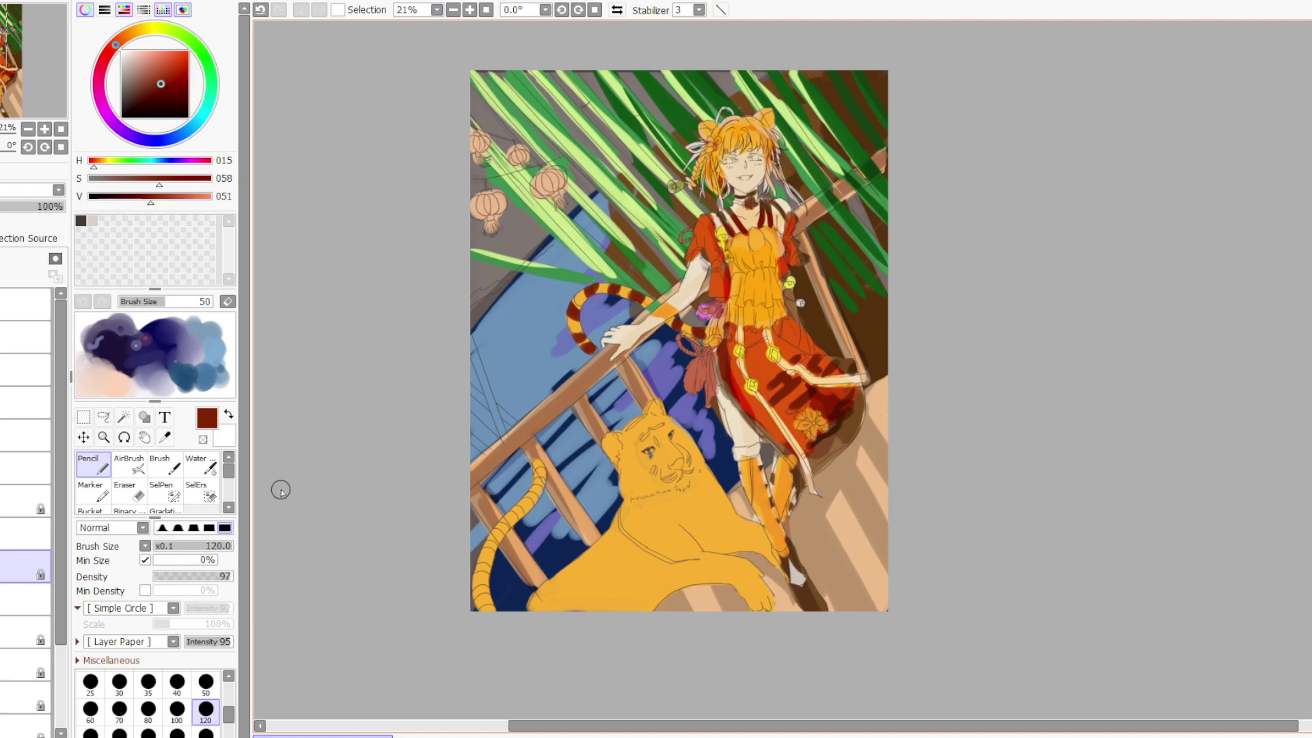
# On the tiger's layer, paint dark red stripes along the tiger's tail up to its tip
pyautogui.click(24, 496)
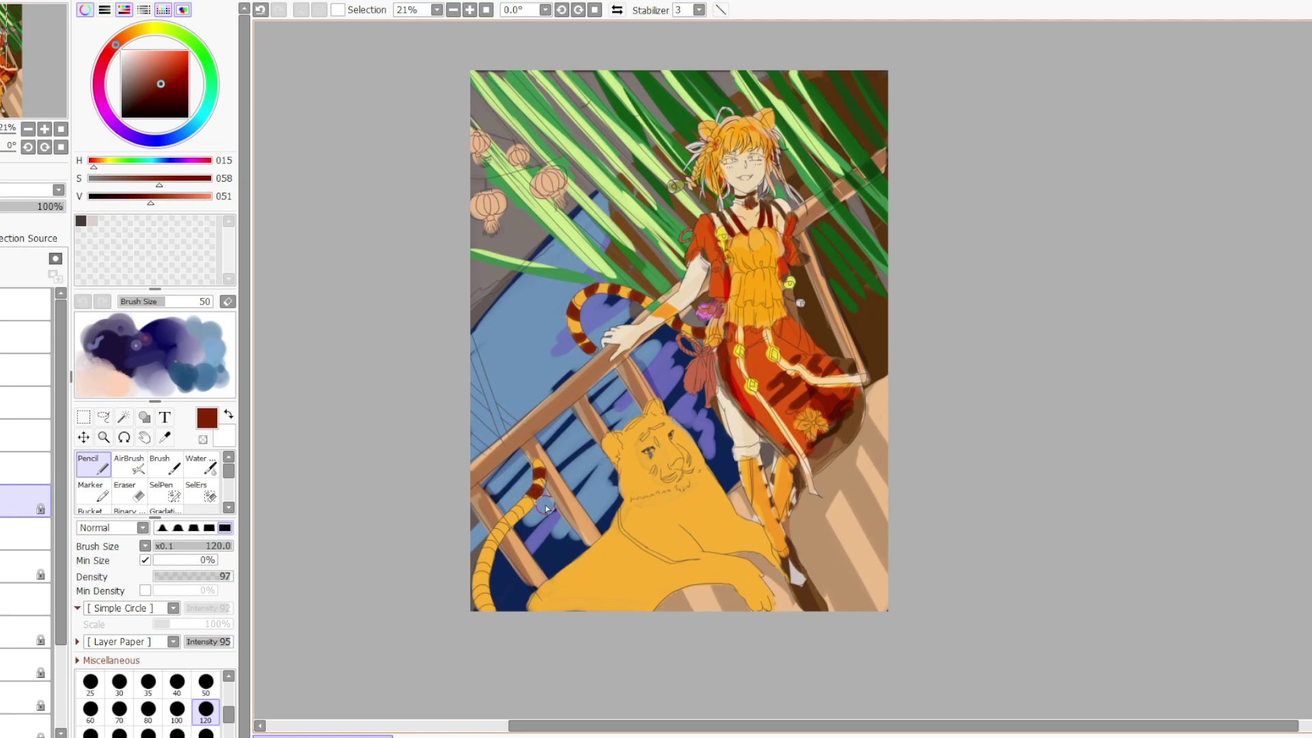
pyautogui.moveTo(546, 507)
pyautogui.mouseDown()
pyautogui.moveTo(522, 516)
pyautogui.moveTo(490, 565)
pyautogui.moveTo(478, 591)
pyautogui.moveTo(500, 607)
pyautogui.mouseUp()
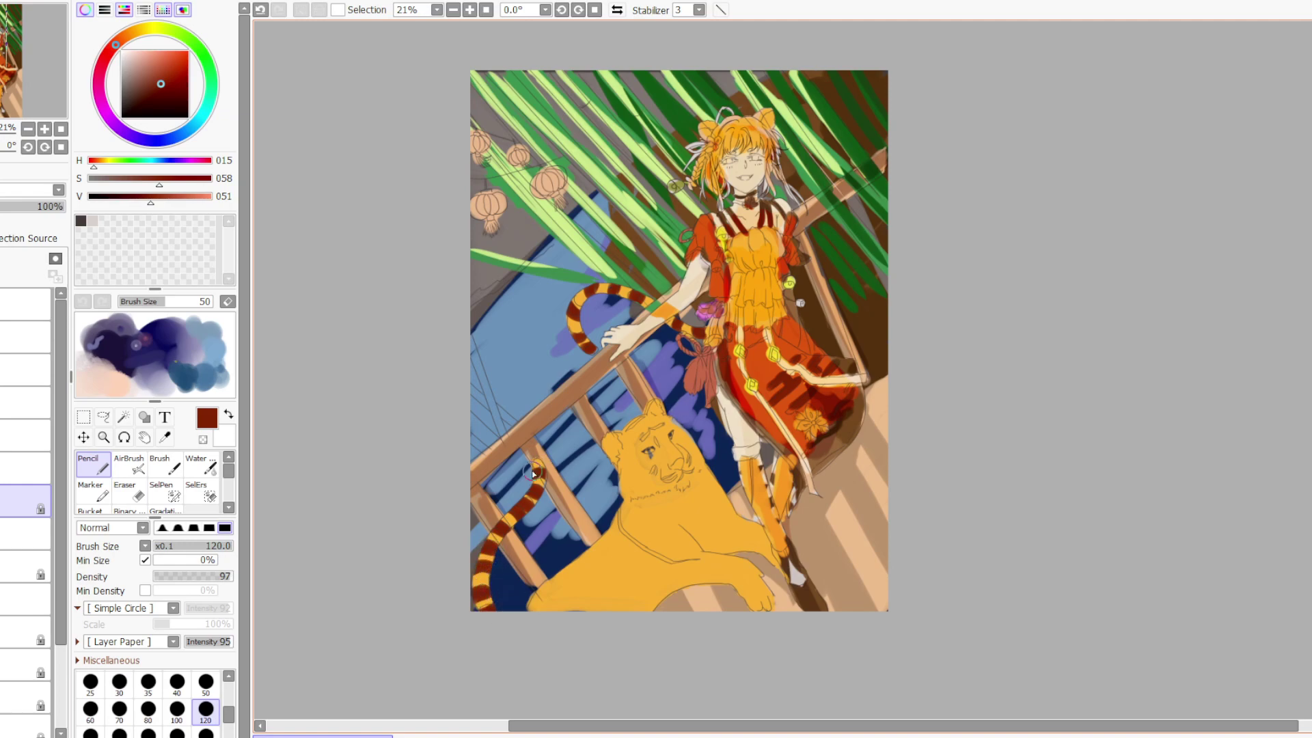
pyautogui.moveTo(533, 473); pyautogui.dragTo(542, 465)
# Lower the tiger layer's opacity to 47% to reveal the sketch beneath it
pyautogui.moveTo(58, 481); pyautogui.dragTo(63, 568)
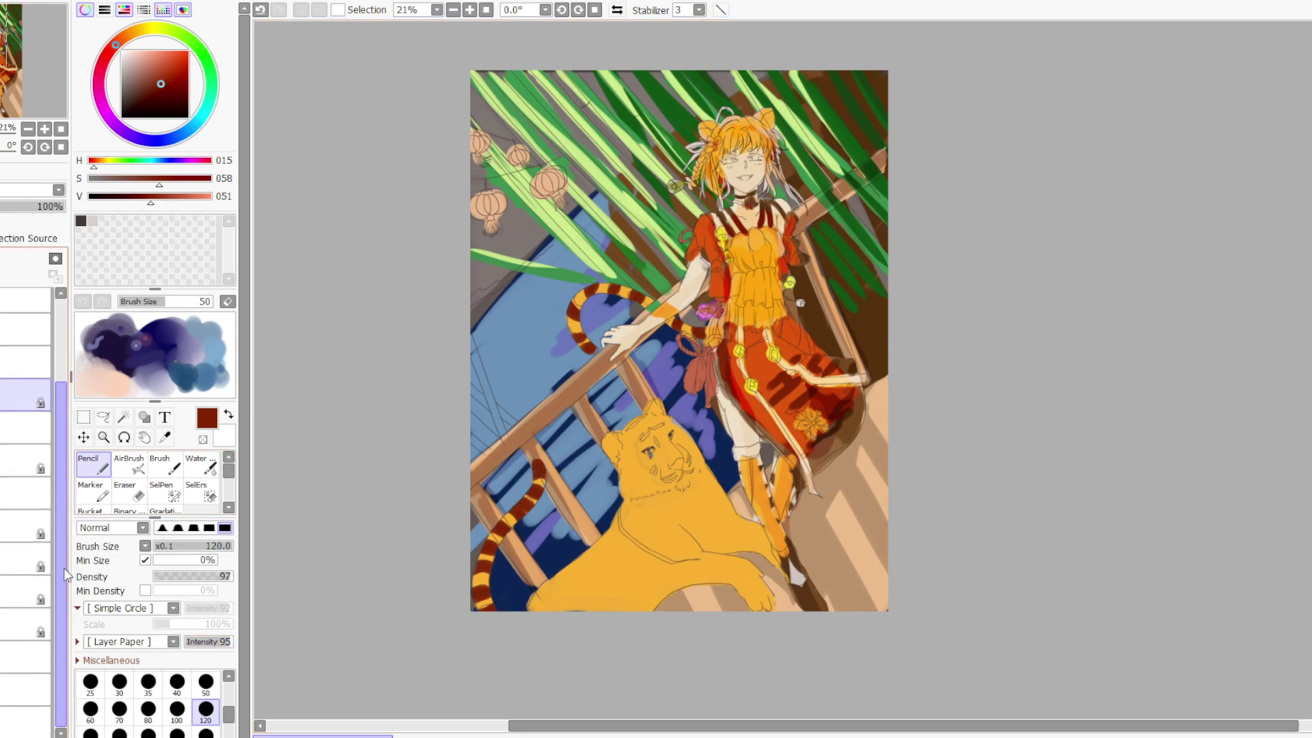
pyautogui.click(19, 696)
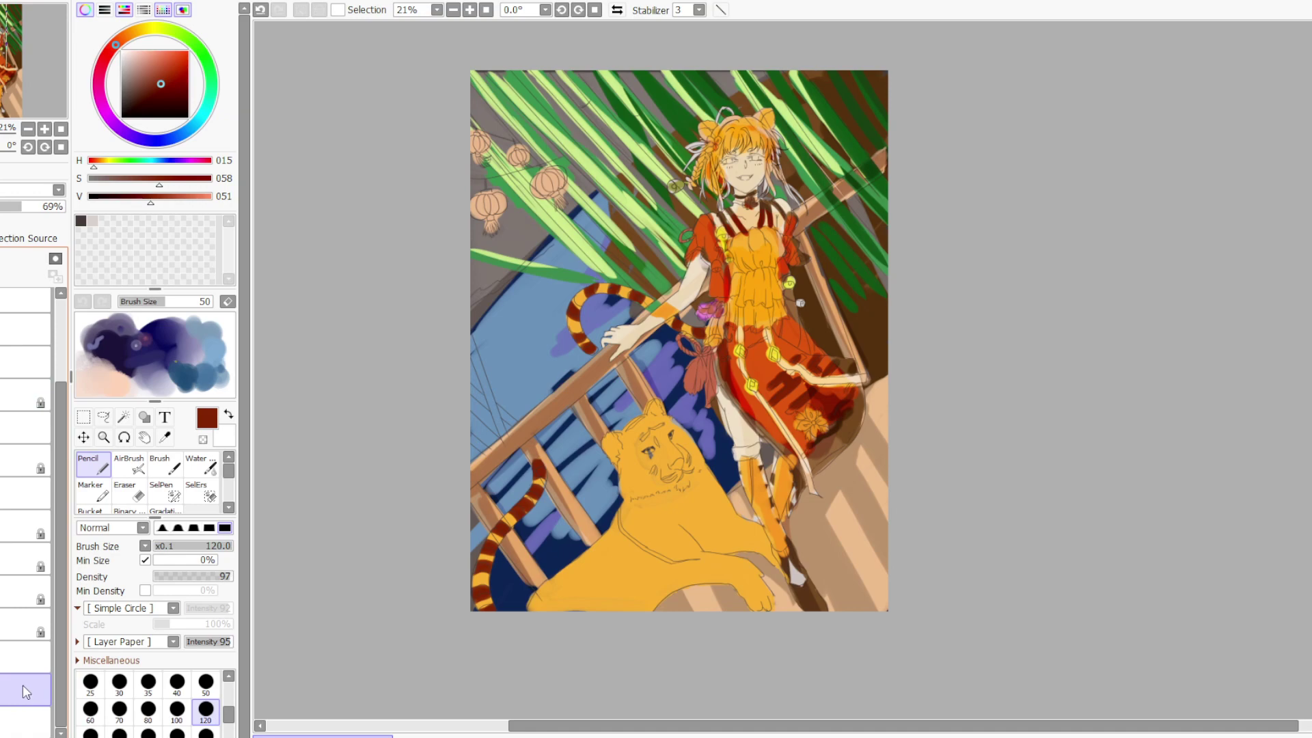
pyautogui.click(21, 395)
pyautogui.moveTo(21, 207); pyautogui.dragTo(0, 212)
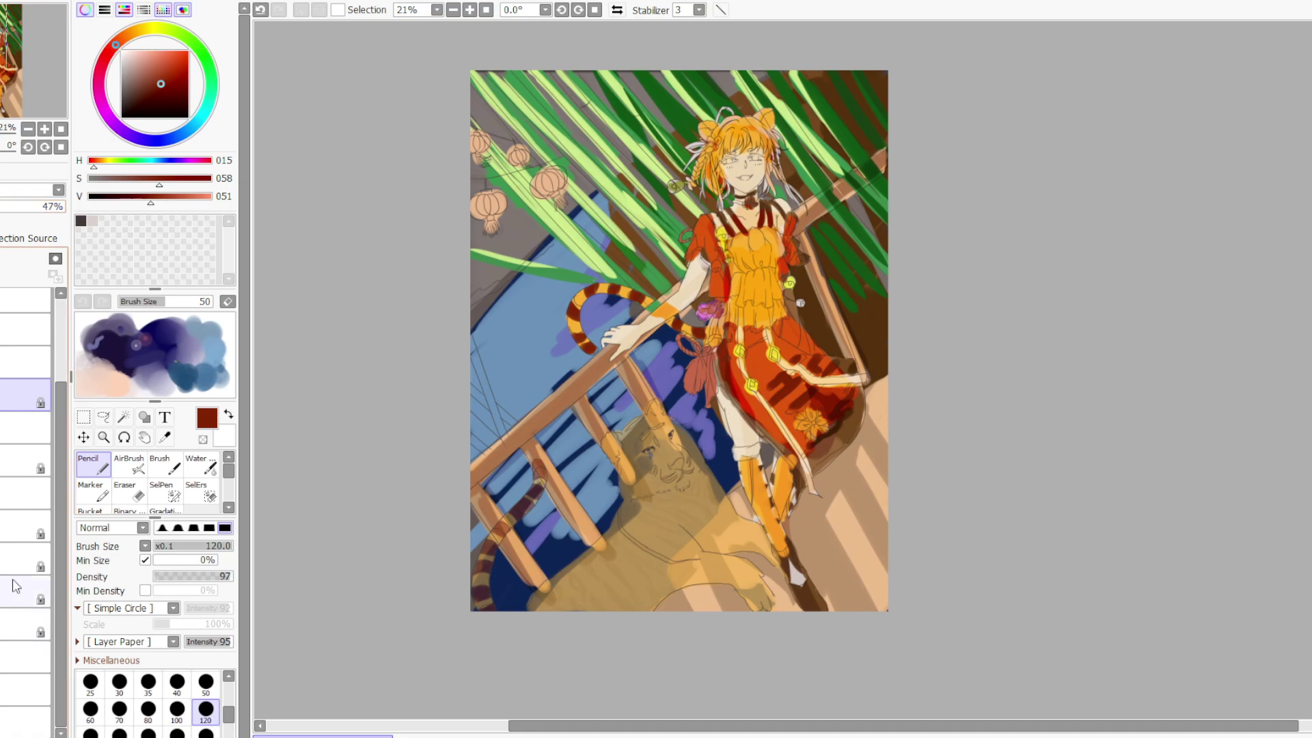
# Hide the railing and floor layer and the grey background layer, and select the bottom sketch layer
pyautogui.click(5, 551)
pyautogui.moveTo(27, 205)
pyautogui.mouseDown()
pyautogui.moveTo(1, 202)
pyautogui.moveTo(11, 194)
pyautogui.mouseUp()
pyautogui.click(1, 559)
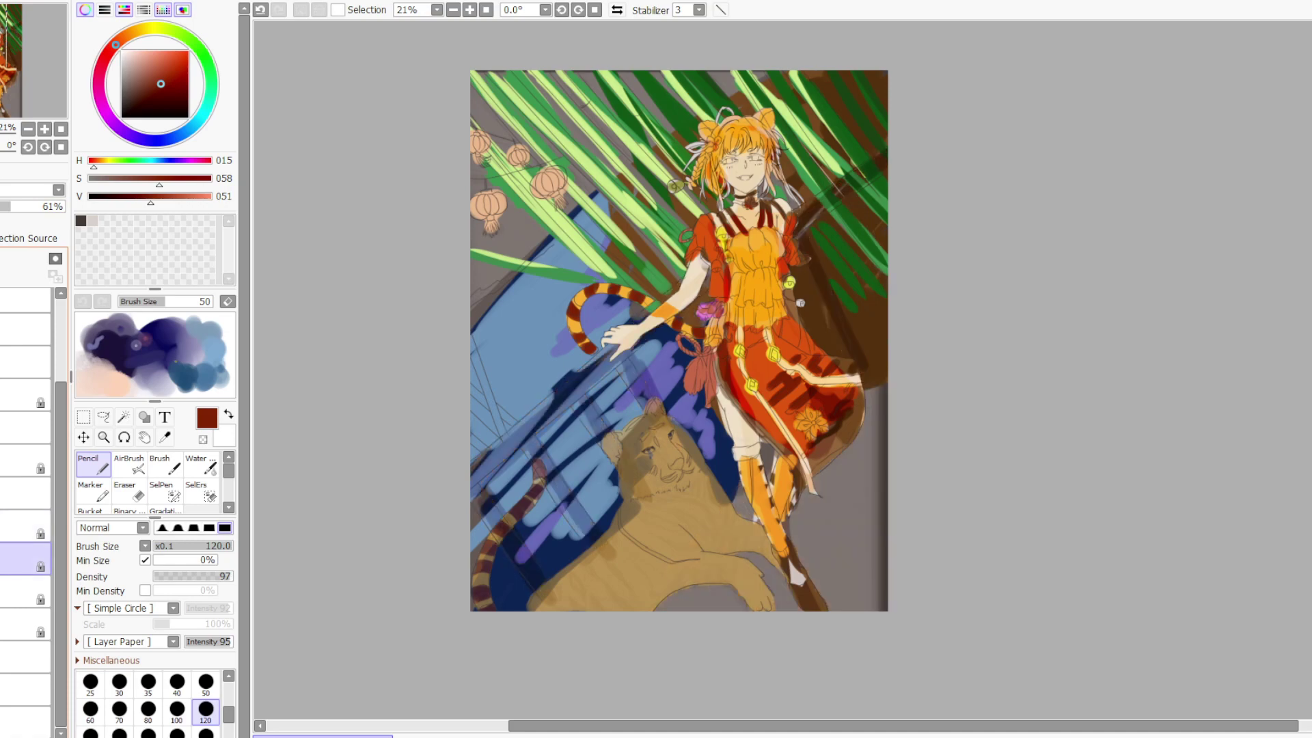
pyautogui.click(20, 689)
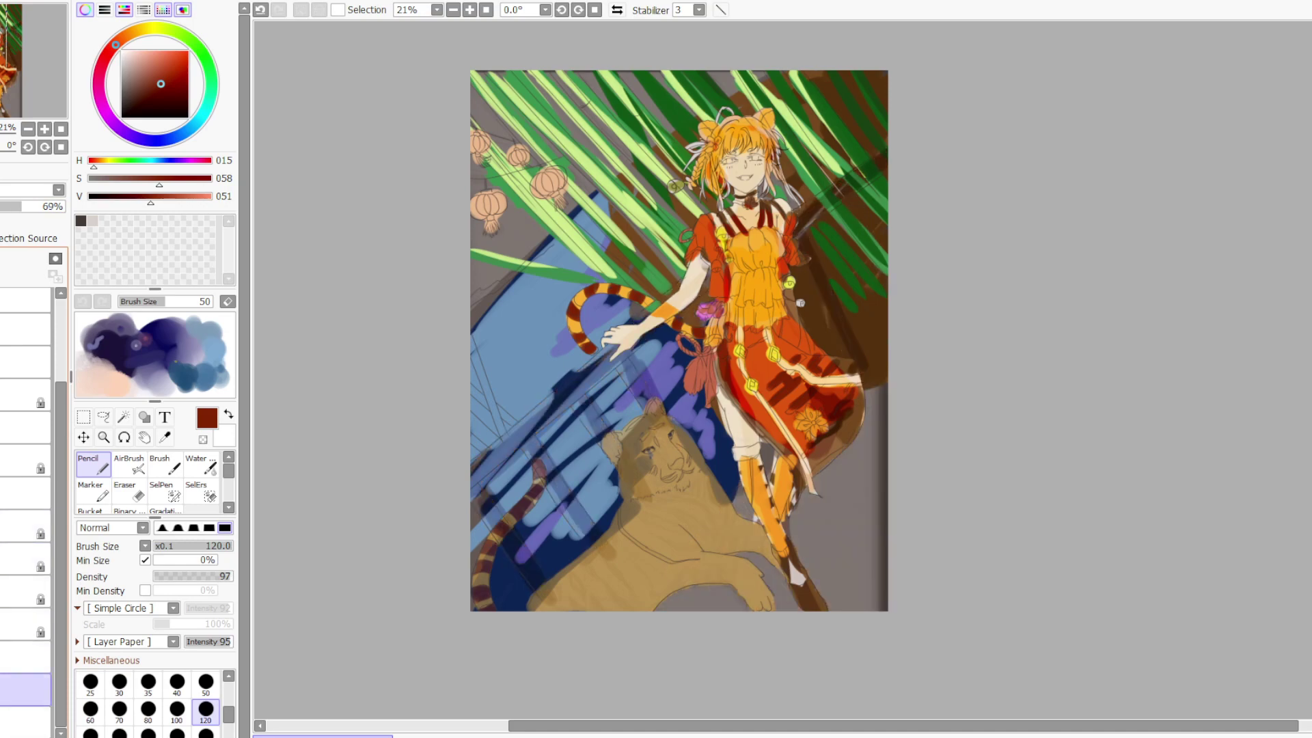
pyautogui.click(1, 689)
pyautogui.click(38, 717)
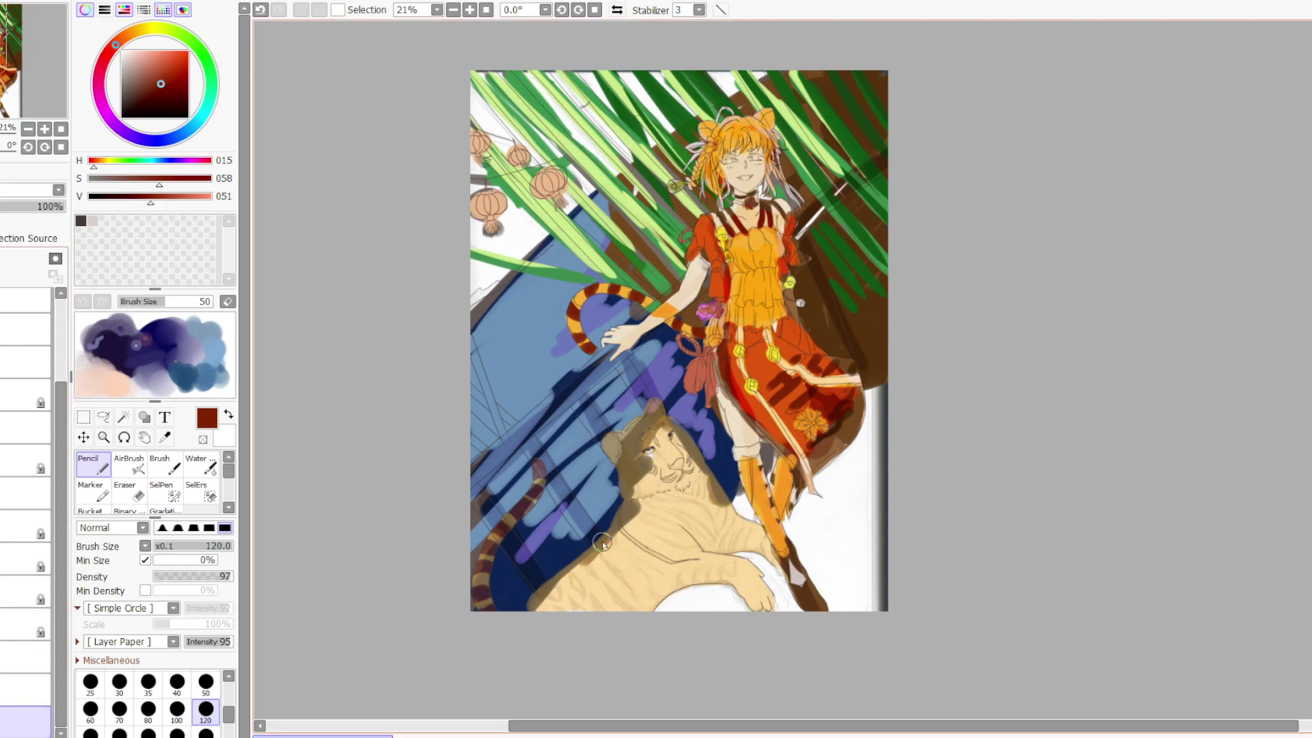
# Sample muted brown (H 037, S 022, V 042) from the tiger's face and set the tiger layer's opacity to 67%
pyautogui.click(7, 396)
pyautogui.moveTo(20, 207)
pyautogui.mouseDown()
pyautogui.moveTo(66, 206)
pyautogui.moveTo(7, 206)
pyautogui.mouseUp()
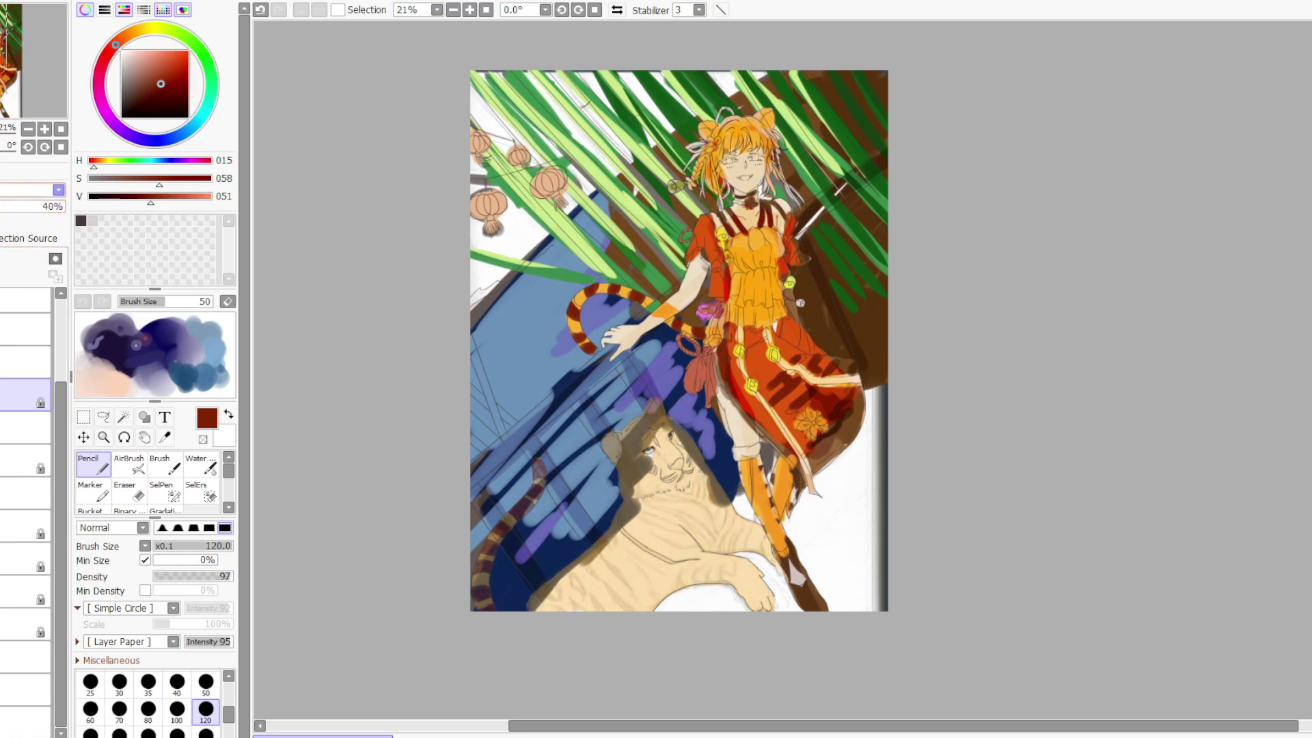
pyautogui.keyDown('alt'); pyautogui.click(629, 463); pyautogui.keyUp('alt')
pyautogui.moveTo(31, 207); pyautogui.dragTo(58, 208)
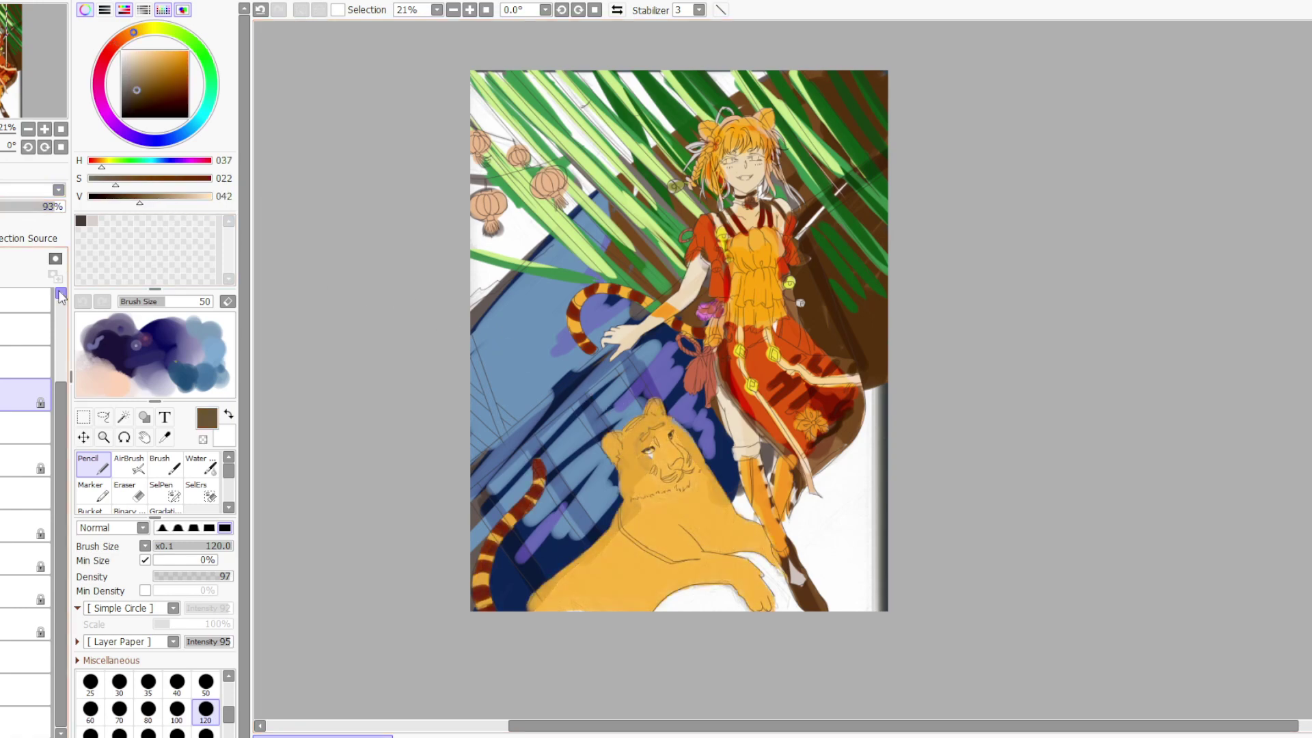
pyautogui.moveTo(48, 206); pyautogui.dragTo(21, 214)
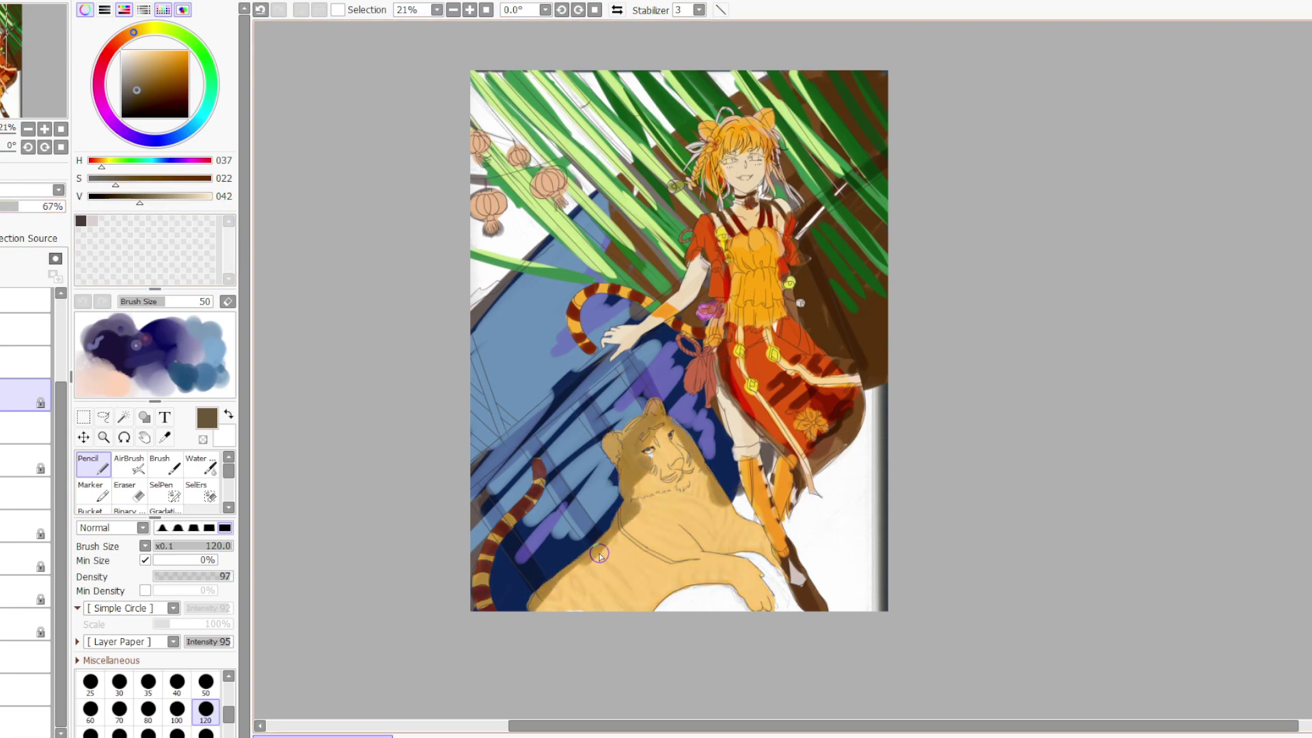
# Paint muted brown stripes over the tiger's flank, forelegs and chest following the sketch, and restore its layer to 100% opacity
pyautogui.moveTo(604, 565)
pyautogui.mouseDown()
pyautogui.moveTo(630, 593)
pyautogui.moveTo(597, 581)
pyautogui.moveTo(631, 610)
pyautogui.mouseUp()
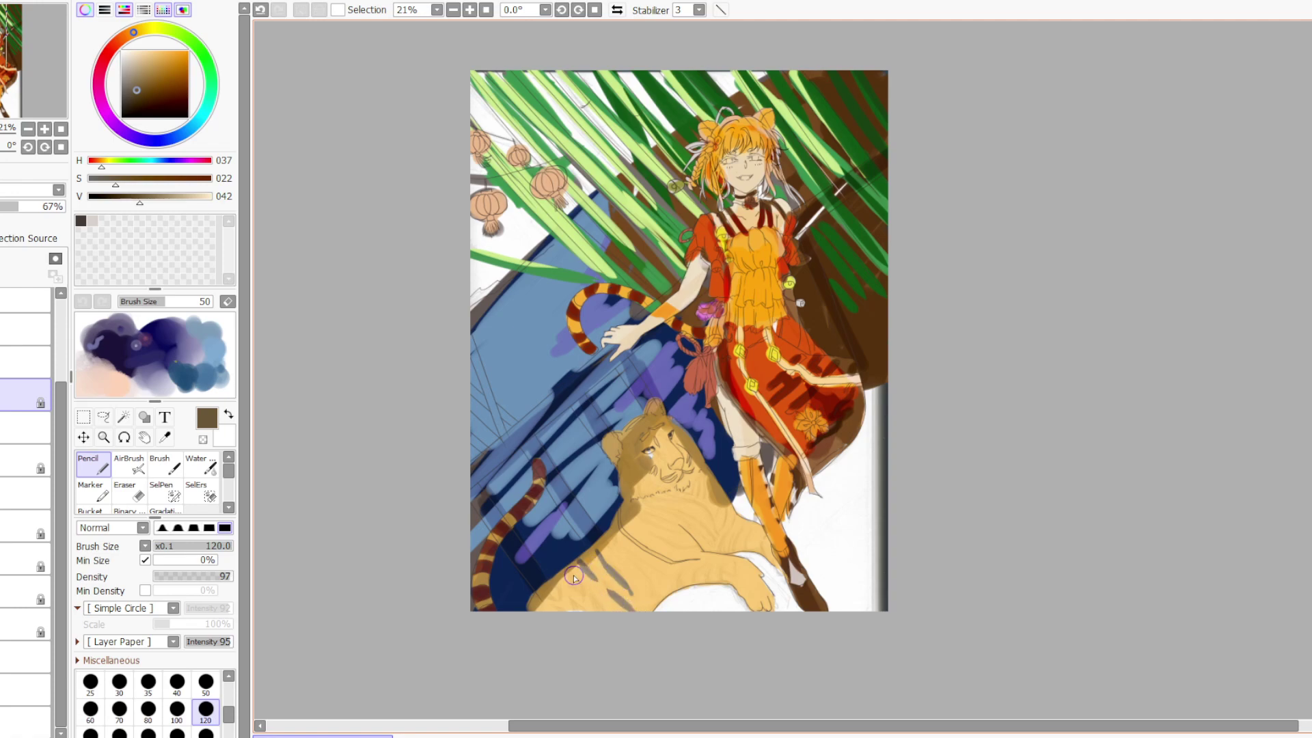
pyautogui.moveTo(571, 576)
pyautogui.mouseDown()
pyautogui.moveTo(582, 598)
pyautogui.moveTo(550, 604)
pyautogui.moveTo(554, 580)
pyautogui.moveTo(571, 605)
pyautogui.mouseUp()
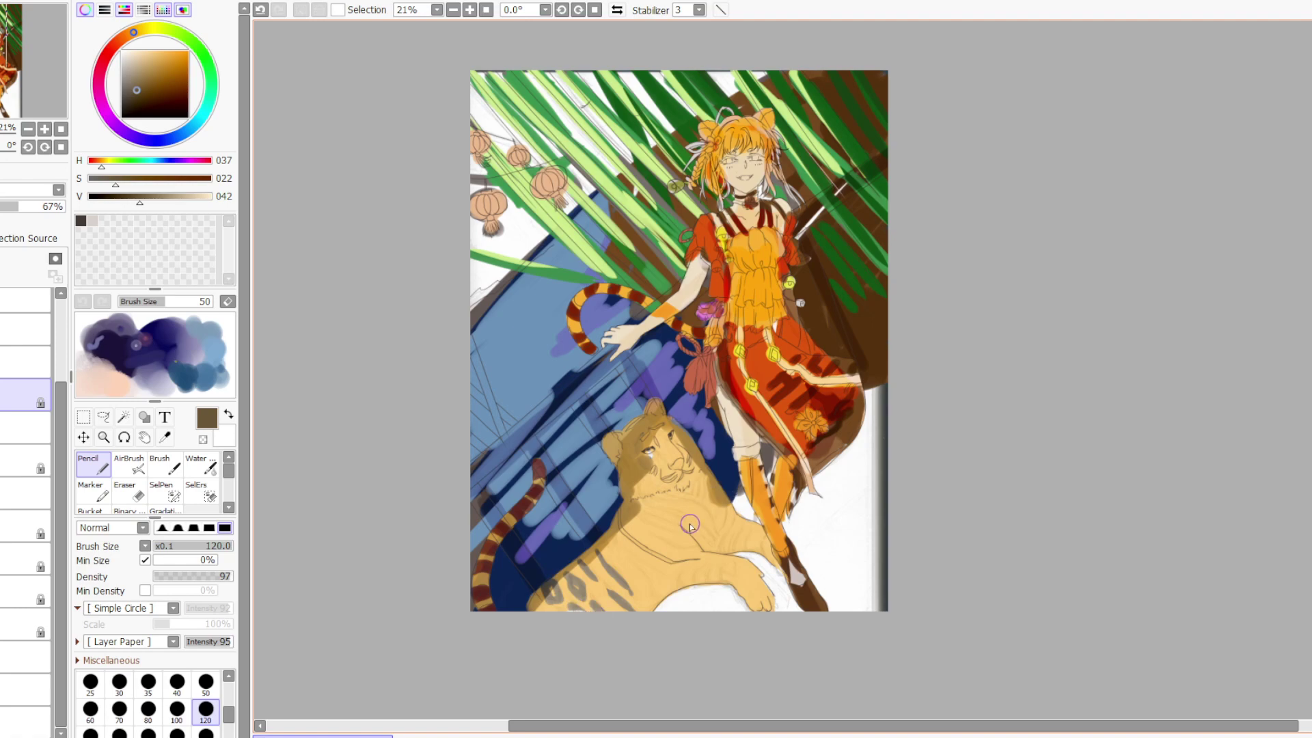
pyautogui.moveTo(612, 541)
pyautogui.mouseDown()
pyautogui.moveTo(650, 585)
pyautogui.moveTo(615, 537)
pyautogui.moveTo(678, 584)
pyautogui.mouseUp()
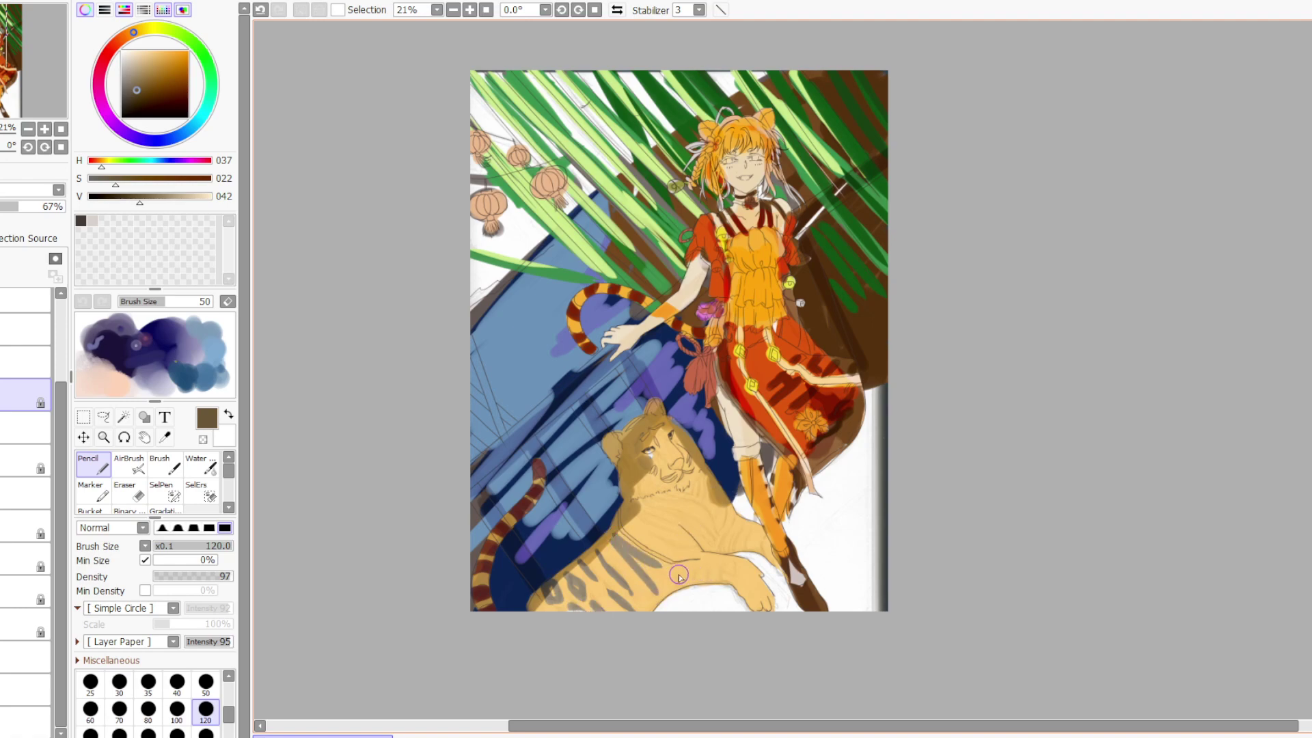
pyautogui.moveTo(730, 549)
pyautogui.mouseDown()
pyautogui.moveTo(711, 578)
pyautogui.moveTo(733, 566)
pyautogui.moveTo(707, 589)
pyautogui.moveTo(723, 589)
pyautogui.mouseUp()
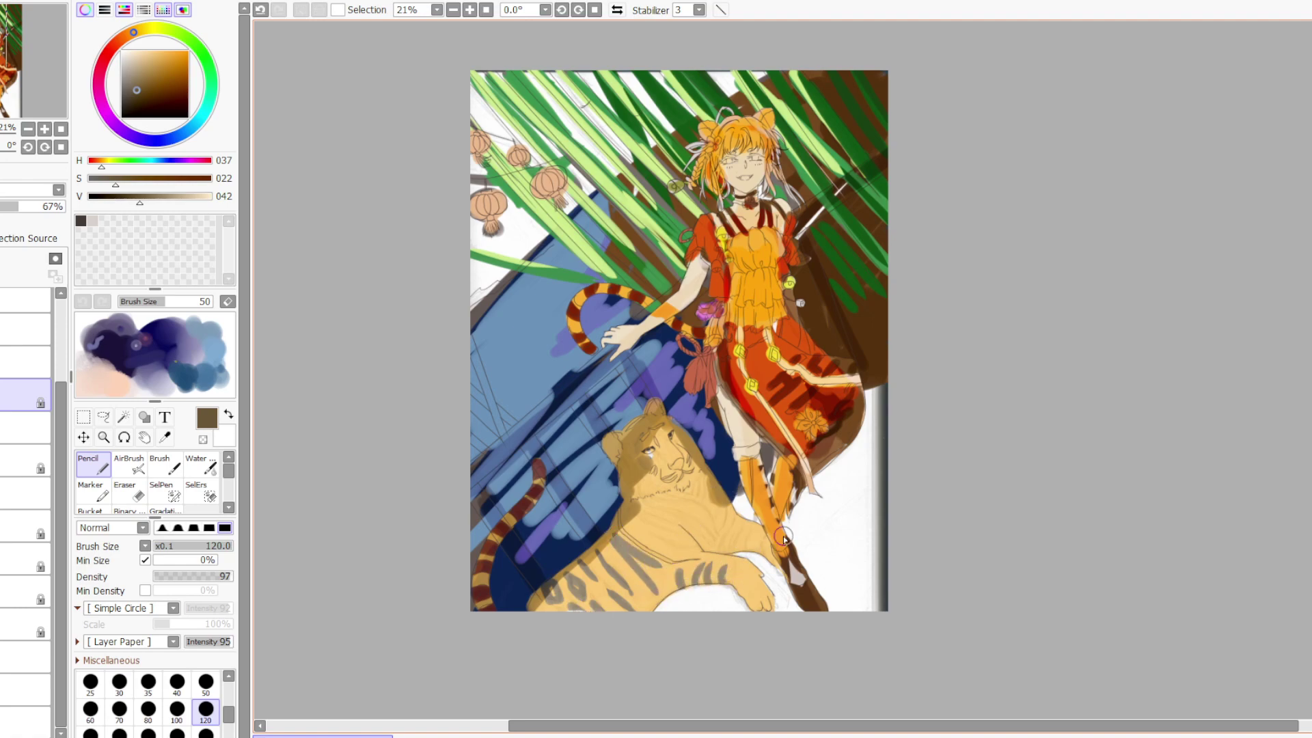
pyautogui.moveTo(736, 522)
pyautogui.mouseDown()
pyautogui.moveTo(722, 549)
pyautogui.moveTo(748, 524)
pyautogui.moveTo(747, 550)
pyautogui.mouseUp()
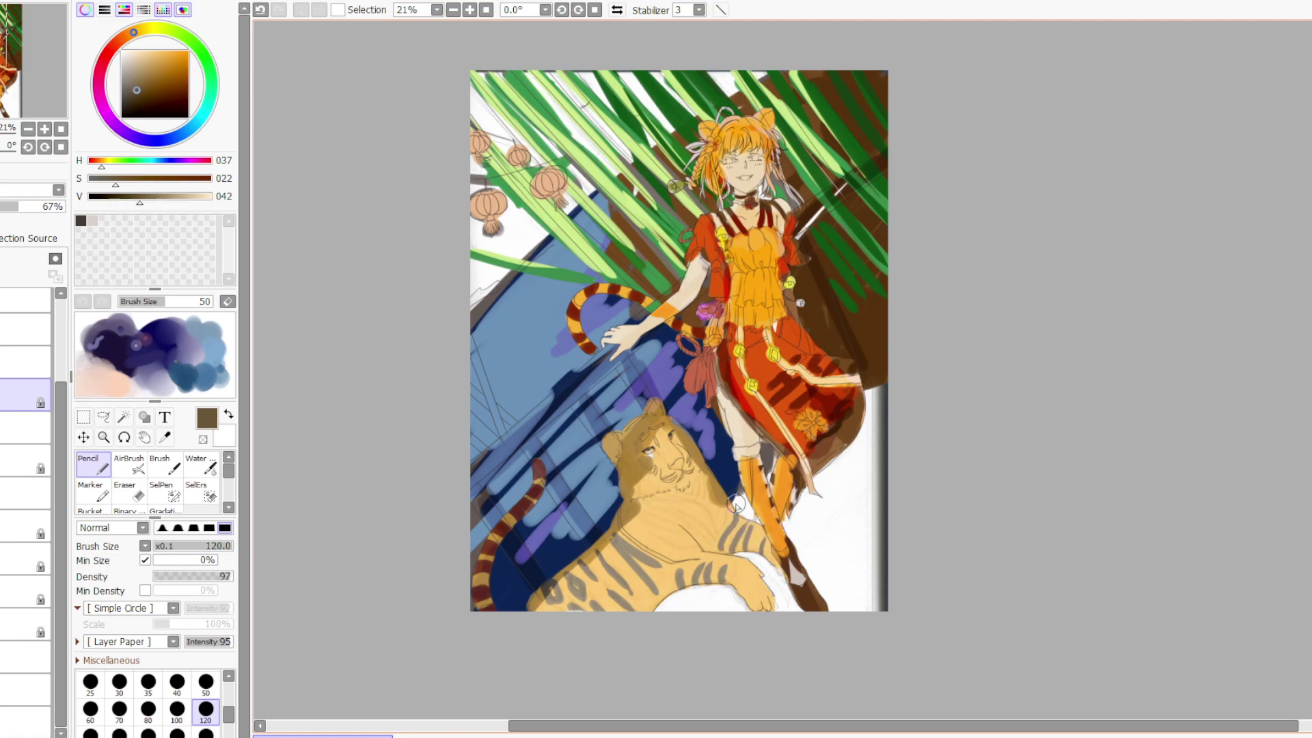
pyautogui.moveTo(724, 486)
pyautogui.mouseDown()
pyautogui.moveTo(716, 539)
pyautogui.moveTo(693, 506)
pyautogui.moveTo(716, 528)
pyautogui.moveTo(643, 495)
pyautogui.moveTo(688, 509)
pyautogui.moveTo(665, 509)
pyautogui.moveTo(711, 537)
pyautogui.mouseUp()
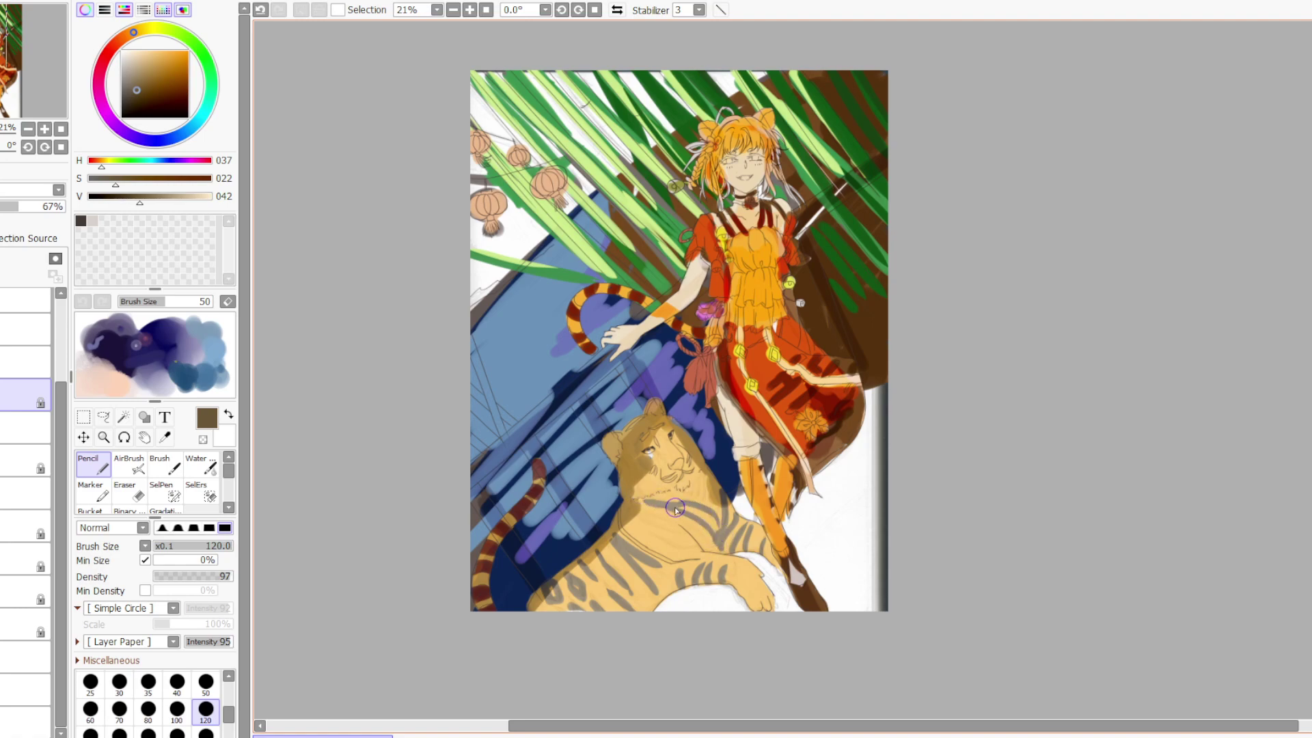
pyautogui.moveTo(636, 508)
pyautogui.mouseDown()
pyautogui.moveTo(661, 520)
pyautogui.moveTo(634, 514)
pyautogui.moveTo(661, 524)
pyautogui.moveTo(646, 531)
pyautogui.moveTo(697, 550)
pyautogui.mouseUp()
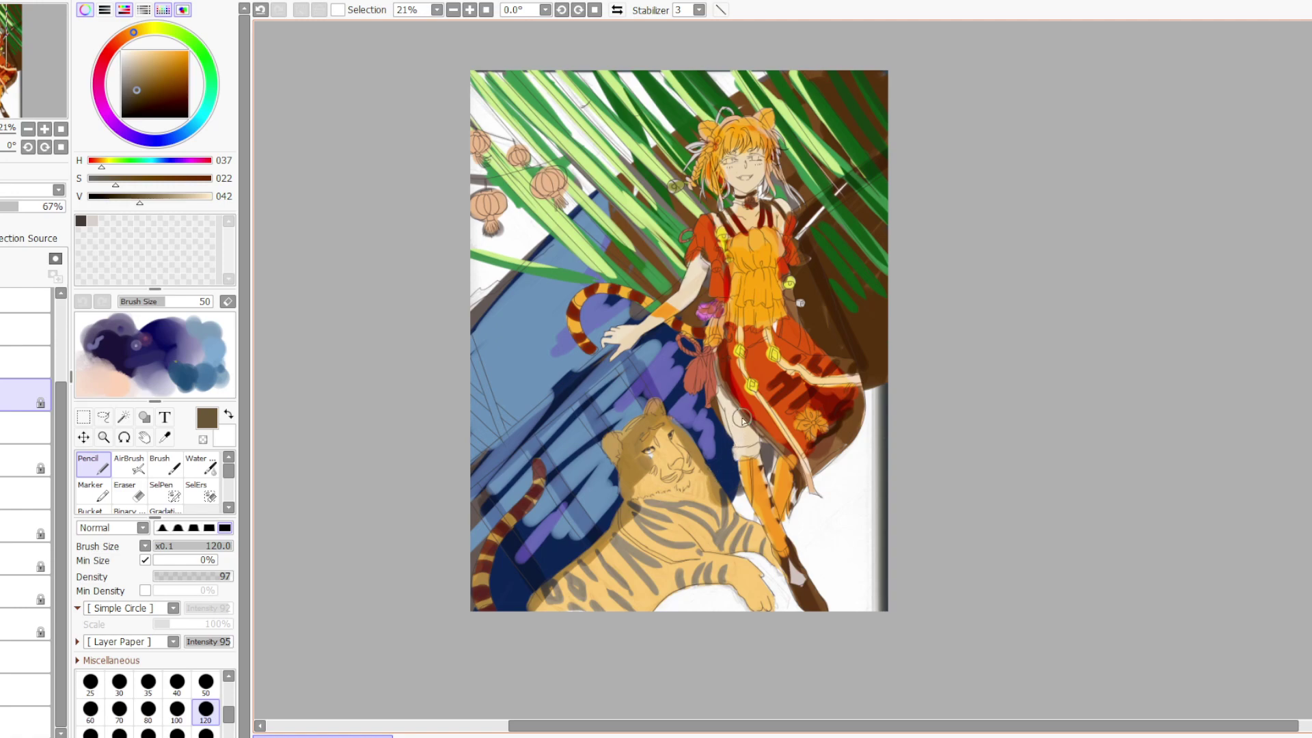
pyautogui.moveTo(21, 207); pyautogui.dragTo(72, 205)
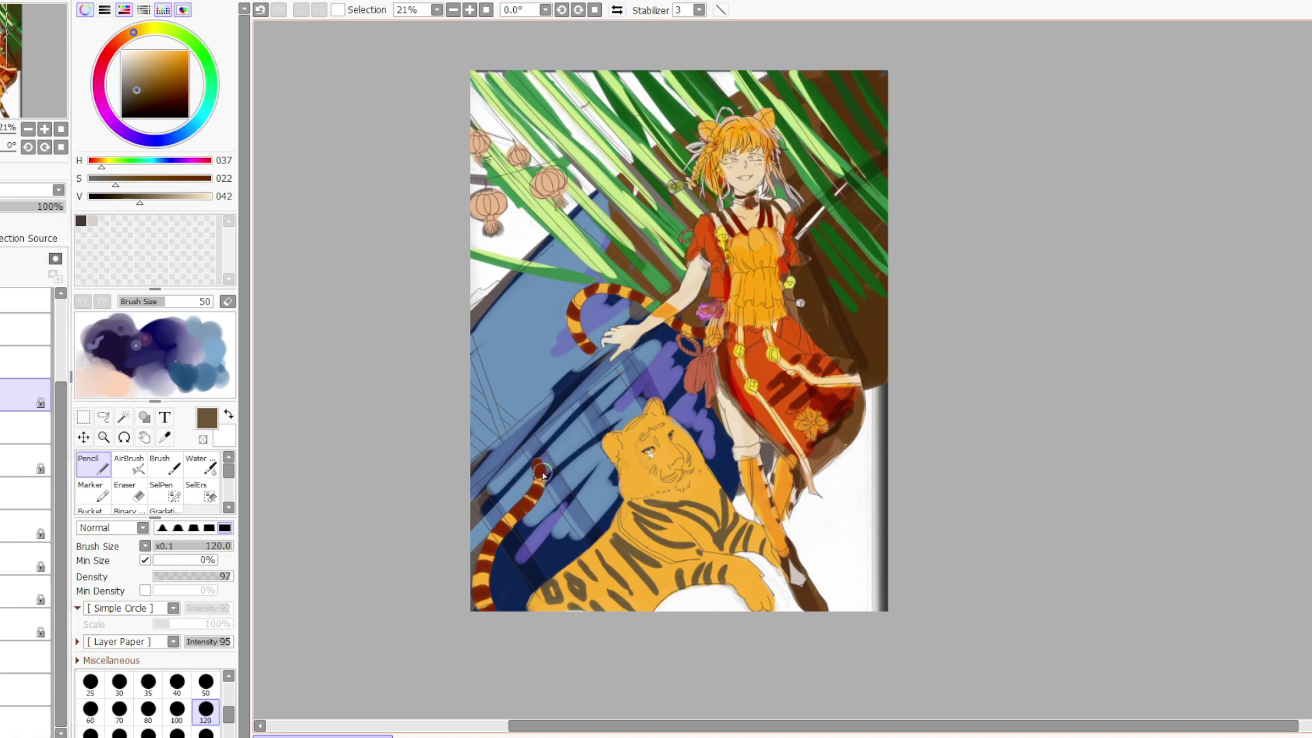
# Sample the tail's dark red, paint stripes beneath the tiger's chin with its layer at 44% opacity, and restore the layer to 100%
pyautogui.keyDown('alt'); pyautogui.click(540, 466); pyautogui.keyUp('alt')
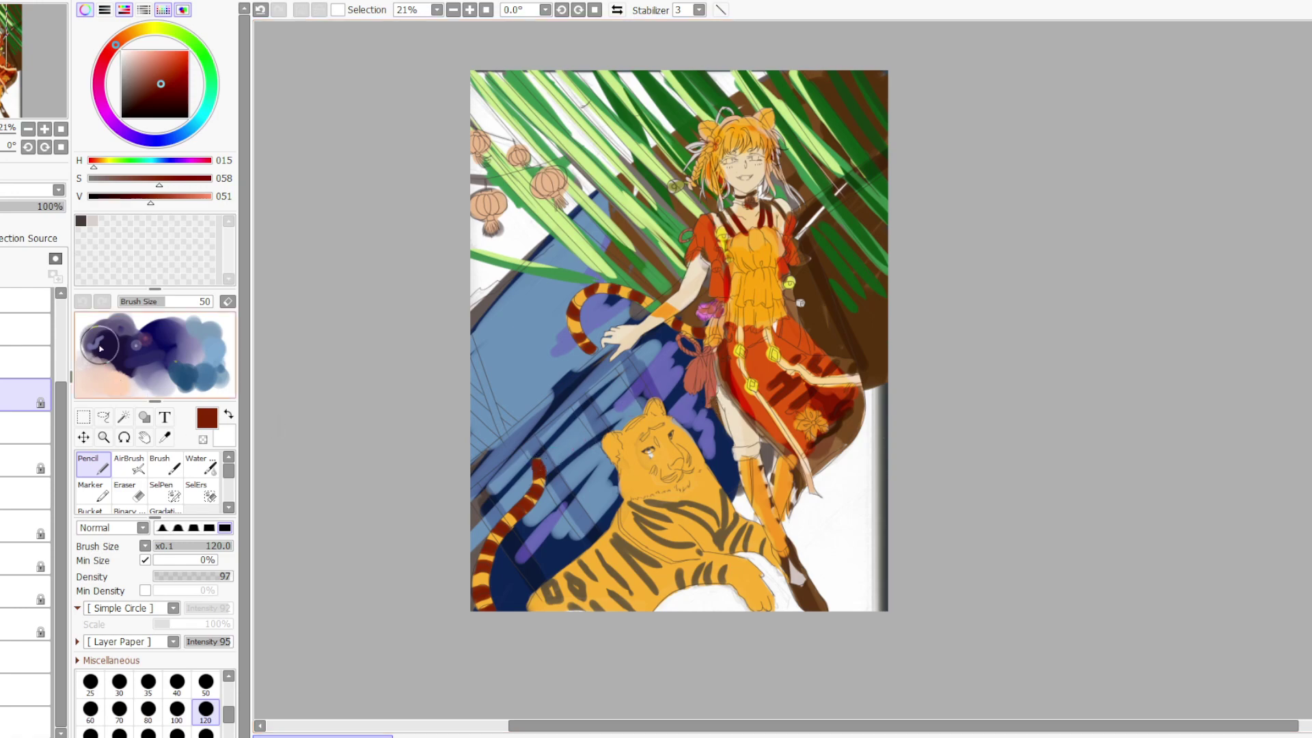
pyautogui.moveTo(60, 206); pyautogui.dragTo(29, 206)
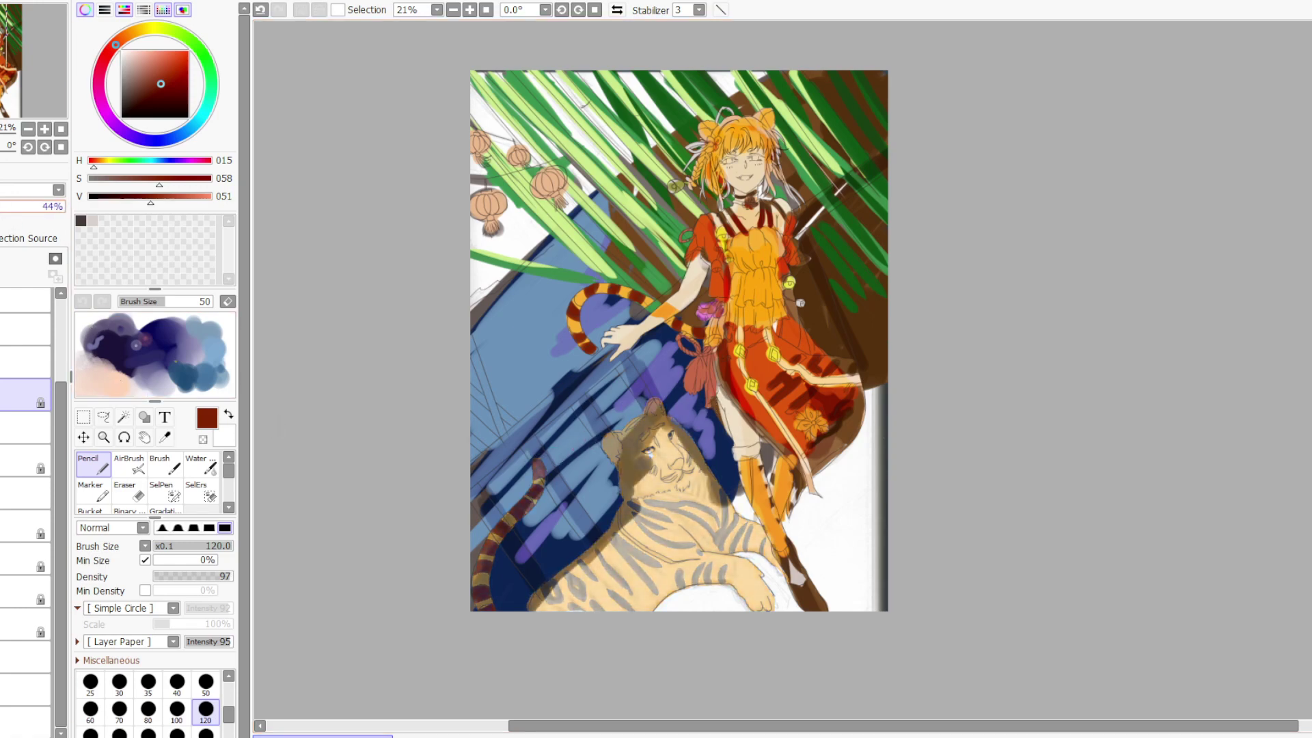
pyautogui.click(8, 726)
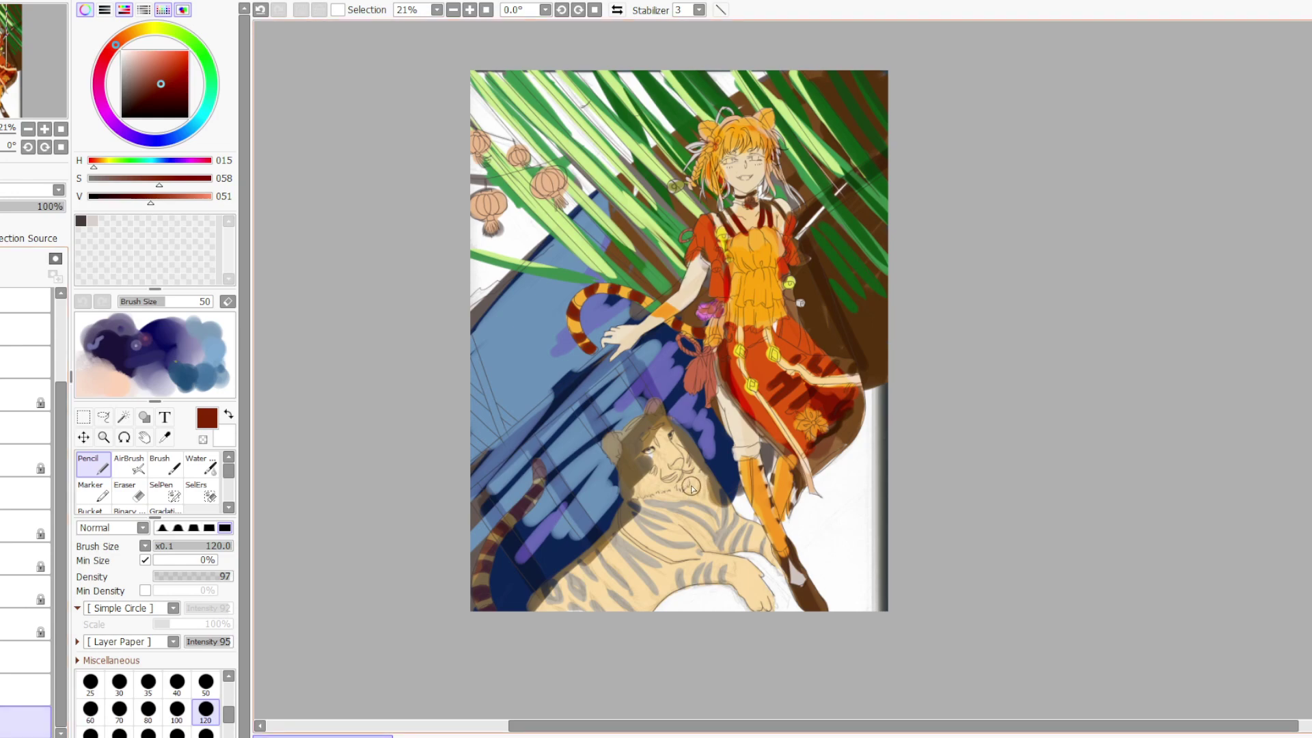
pyautogui.click(3, 400)
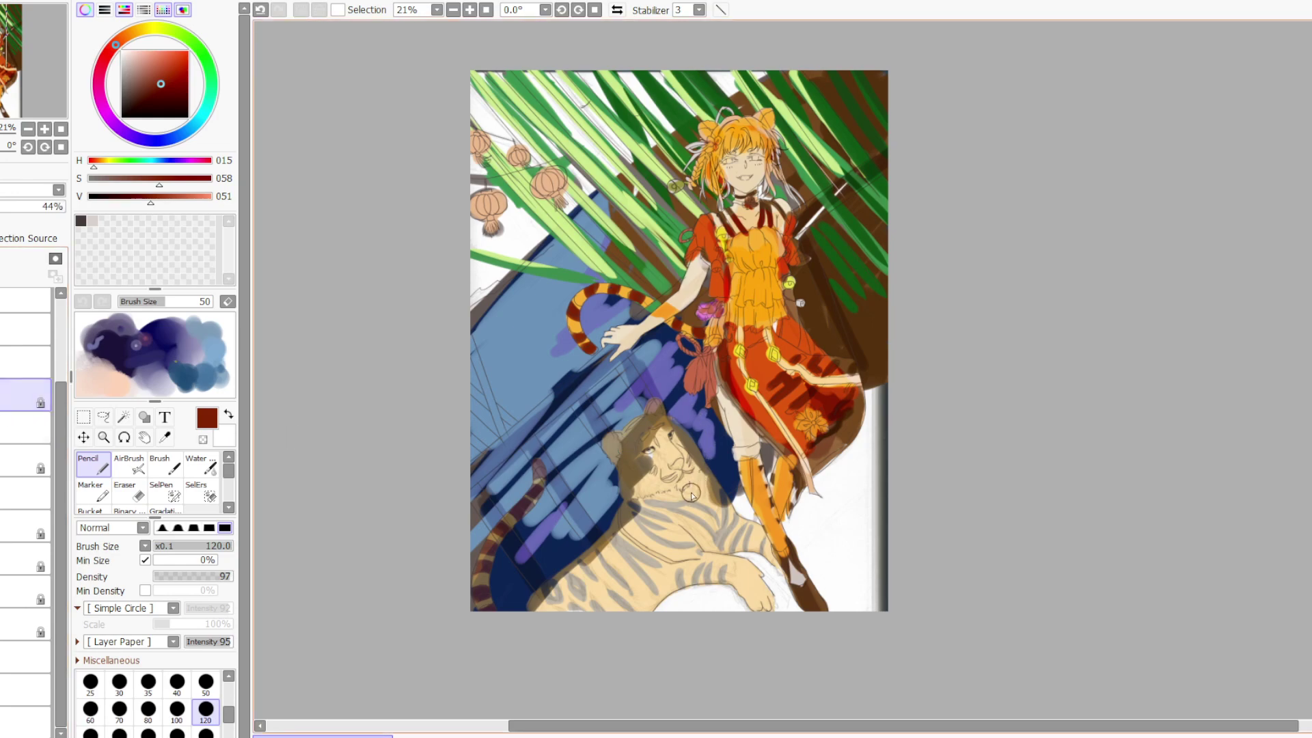
pyautogui.moveTo(704, 472)
pyautogui.mouseDown()
pyautogui.moveTo(698, 500)
pyautogui.moveTo(704, 459)
pyautogui.moveTo(705, 501)
pyautogui.moveTo(713, 464)
pyautogui.moveTo(694, 501)
pyautogui.moveTo(676, 494)
pyautogui.moveTo(699, 471)
pyautogui.mouseUp()
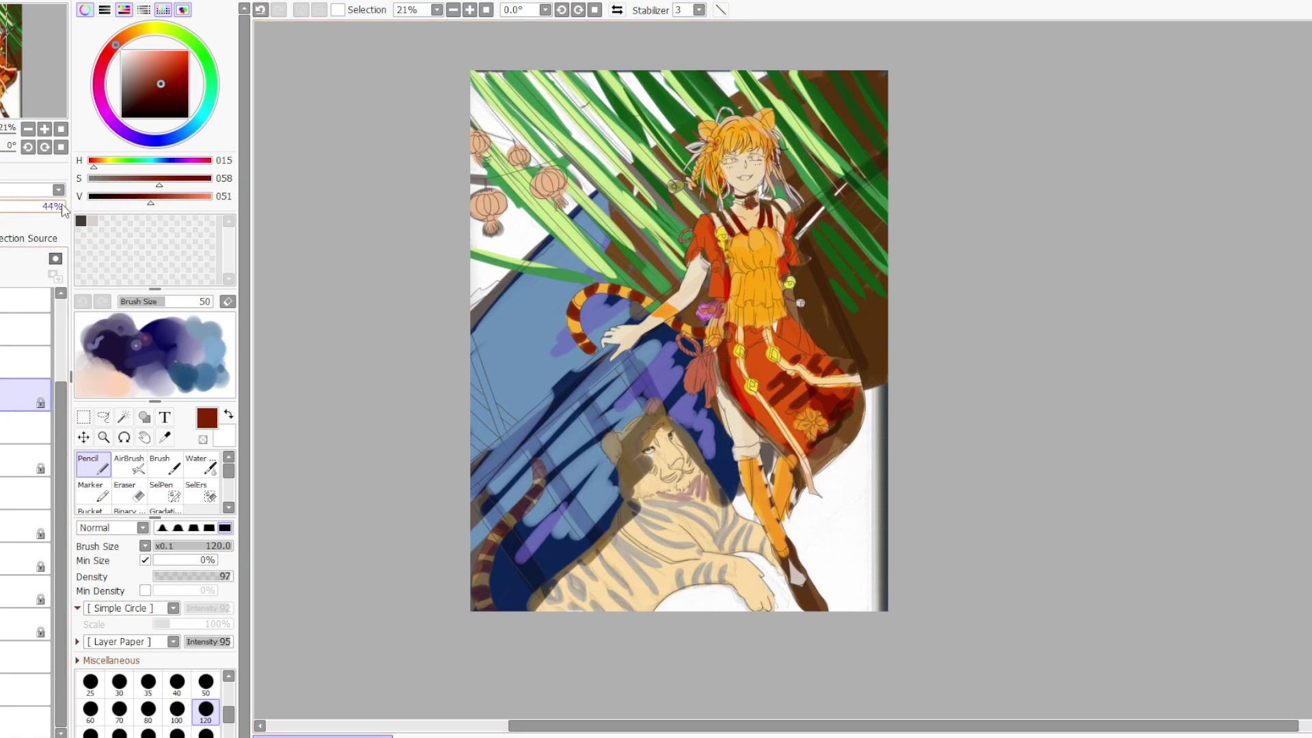
pyautogui.moveTo(28, 211)
pyautogui.mouseDown()
pyautogui.moveTo(72, 206)
pyautogui.moveTo(11, 208)
pyautogui.moveTo(76, 205)
pyautogui.moveTo(30, 208)
pyautogui.mouseUp()
pyautogui.click(27, 212)
pyautogui.moveTo(27, 211); pyautogui.dragTo(67, 208)
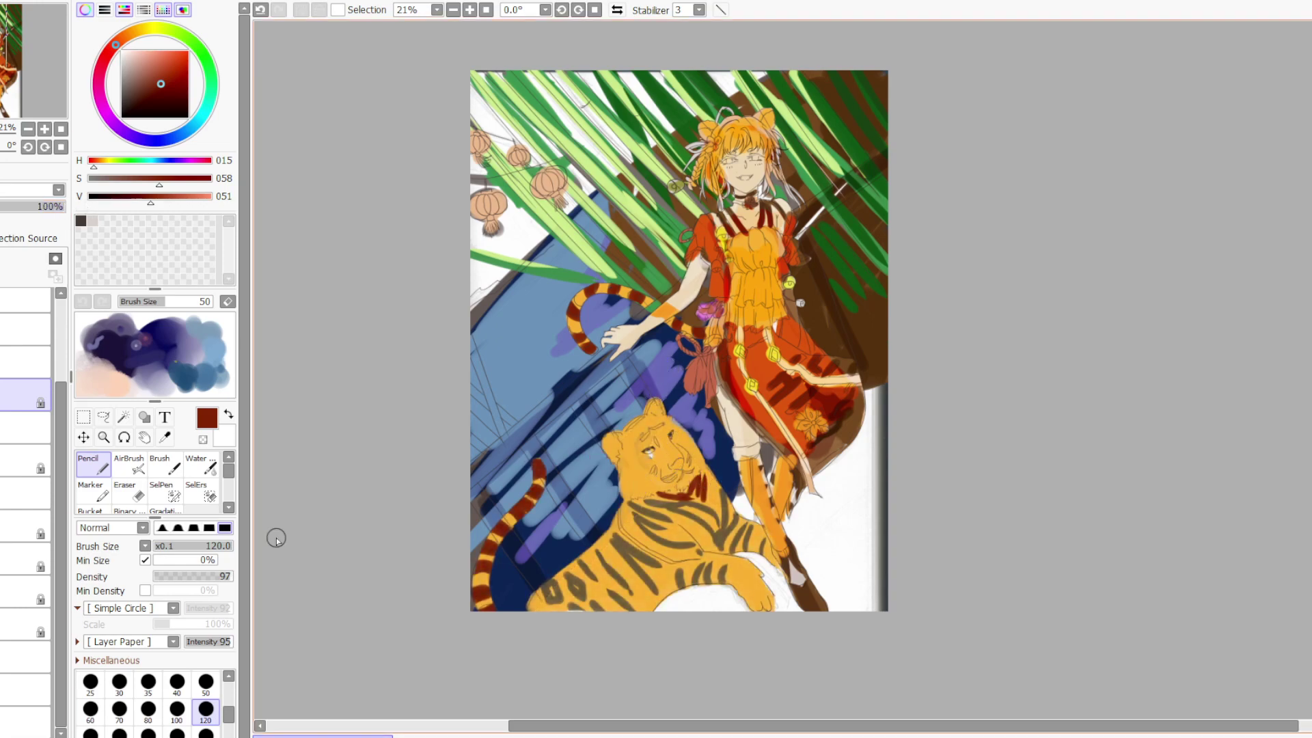
# Try fading the bottom sketch layer to 29% opacity, and lower the tiger layer's opacity to 39%
pyautogui.click(7, 725)
pyautogui.moveTo(31, 209); pyautogui.dragTo(1, 209)
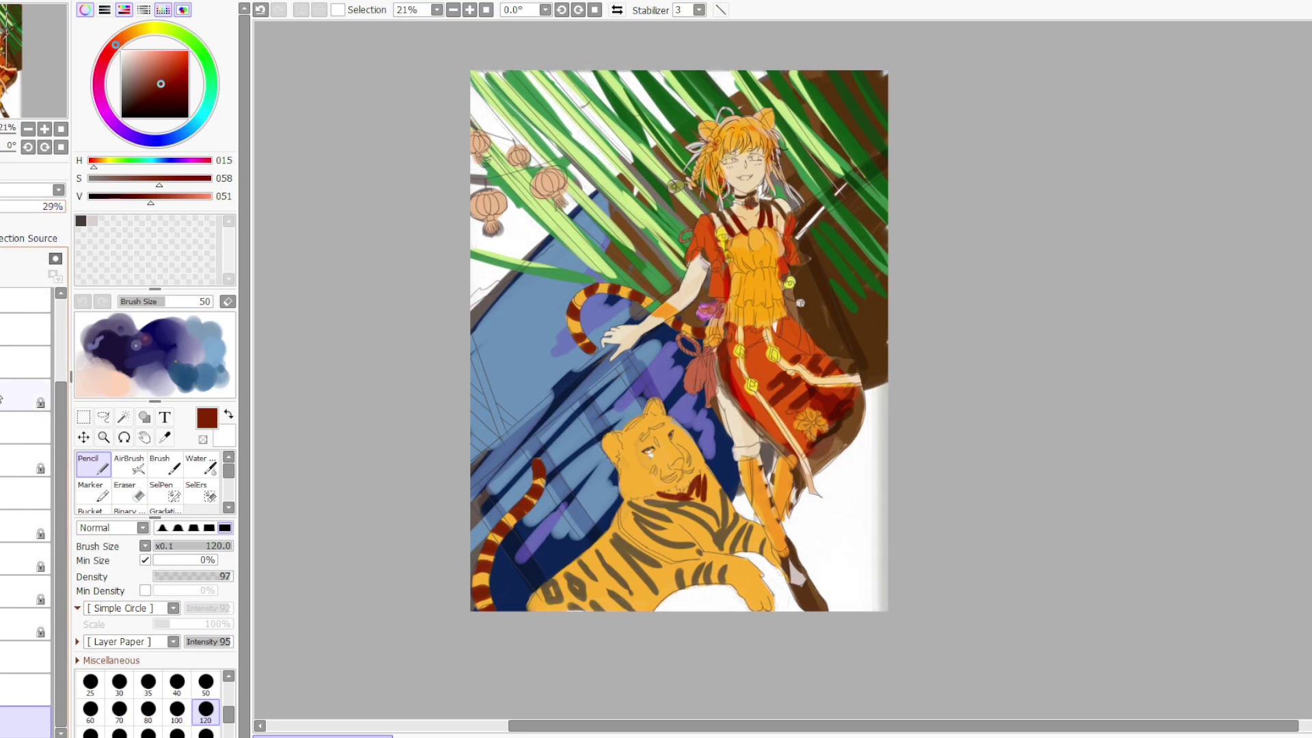
pyautogui.click(2, 209)
pyautogui.moveTo(1, 209)
pyautogui.mouseDown()
pyautogui.moveTo(66, 209)
pyautogui.moveTo(0, 208)
pyautogui.mouseUp()
pyautogui.click(20, 393)
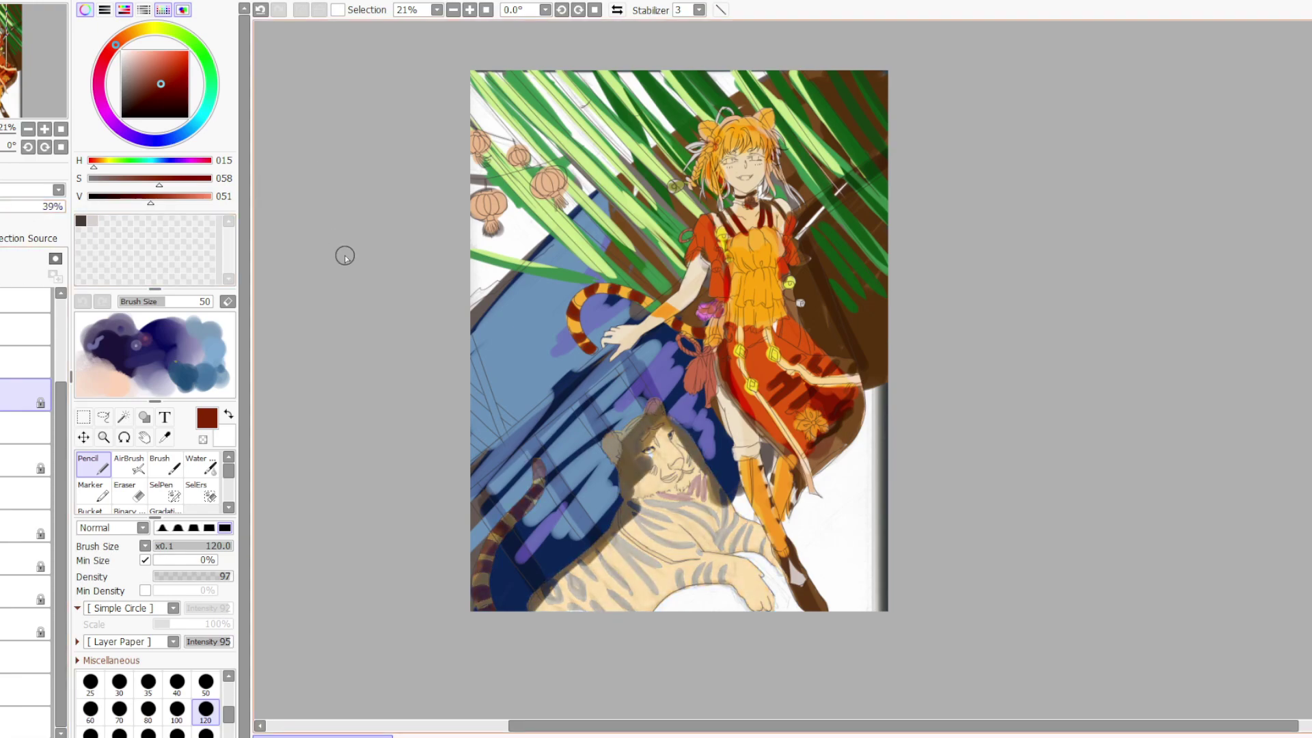
# Hide the blue and brown background colour layers and the green leaves layer to expose the sketch around the tiger
pyautogui.scroll(3, 646, 454)
pyautogui.scroll(2, 646, 457)
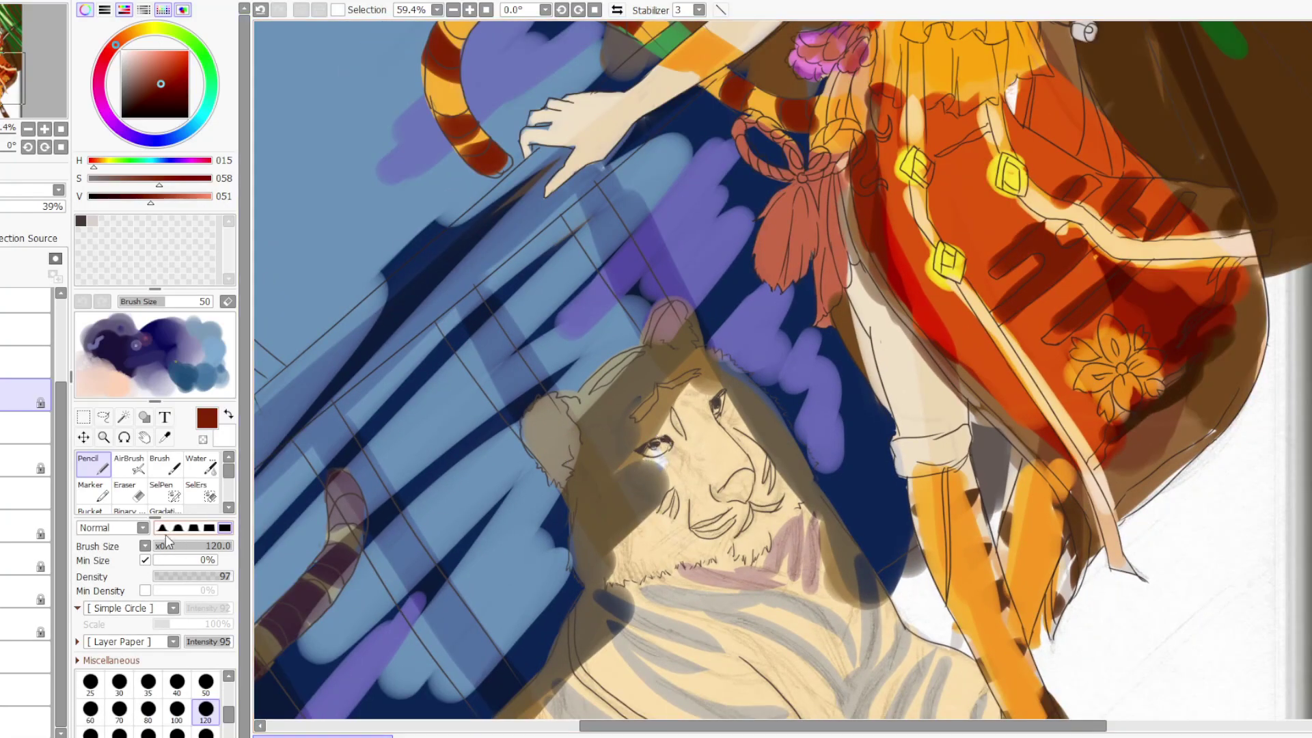
pyautogui.click(4, 592)
pyautogui.click(3, 625)
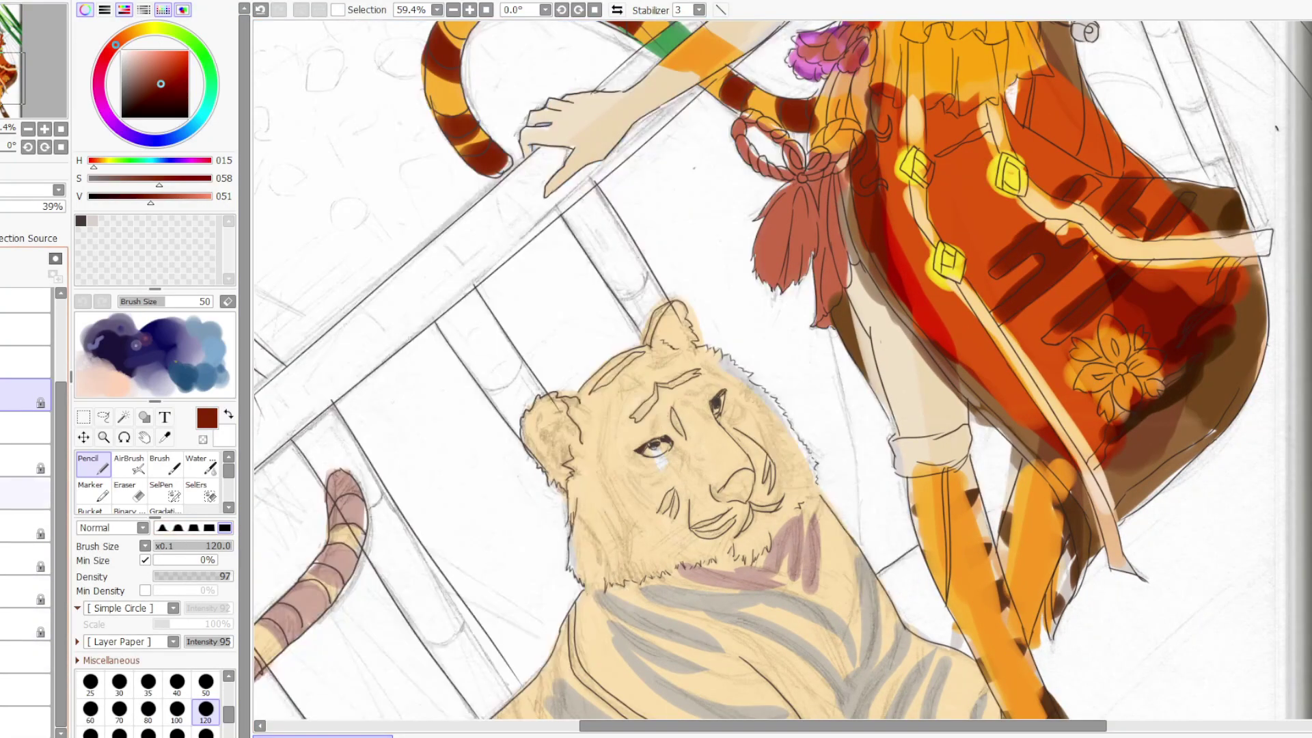
pyautogui.click(3, 526)
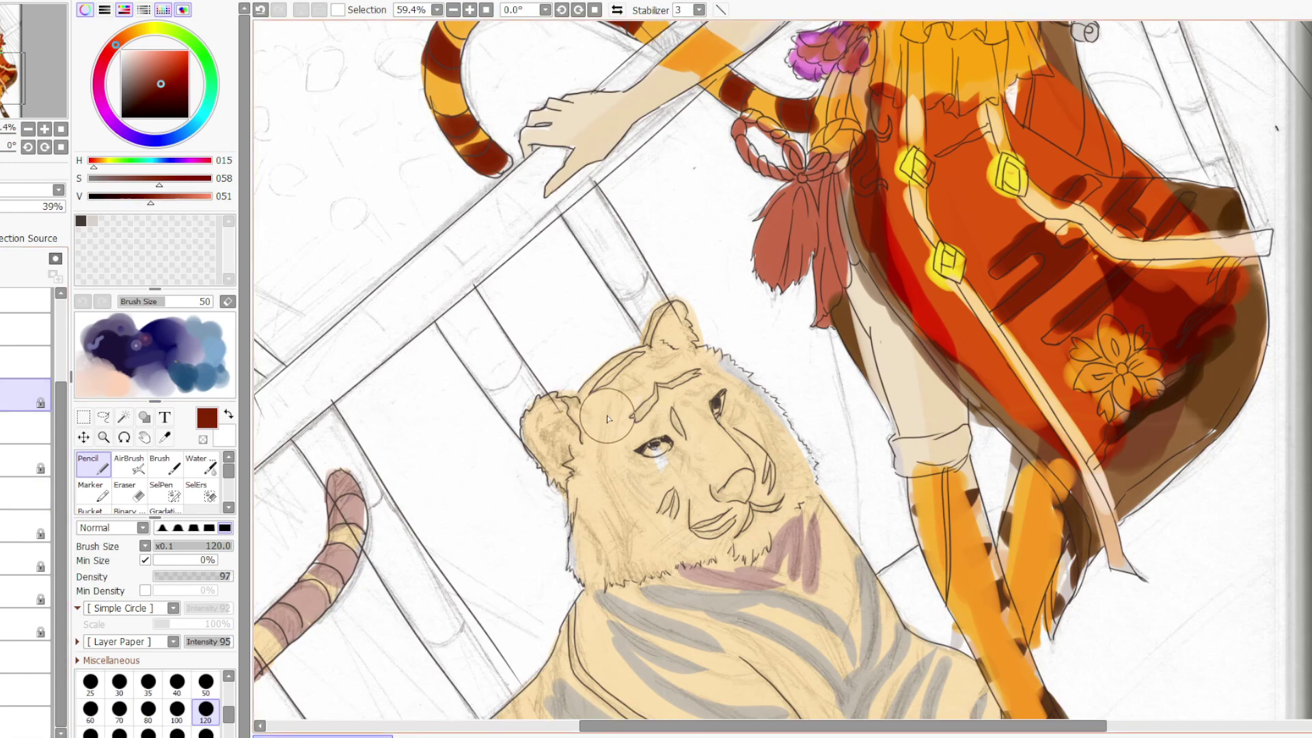
# Paint dark red stripes on the tiger's forehead, cheeks, muzzle and jaw following the sketch, and shade the inside of its ears
pyautogui.moveTo(606, 408)
pyautogui.mouseDown()
pyautogui.moveTo(603, 472)
pyautogui.moveTo(632, 540)
pyautogui.moveTo(629, 570)
pyautogui.moveTo(606, 557)
pyautogui.mouseUp()
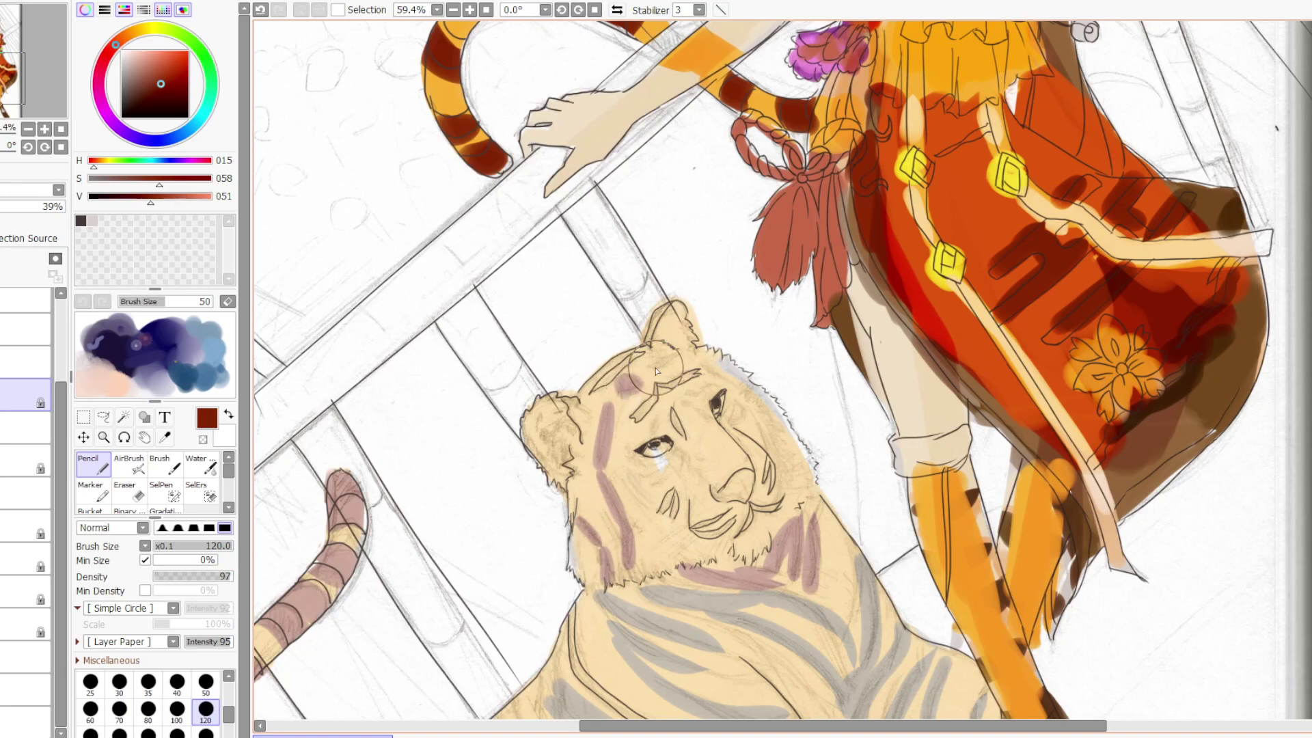
pyautogui.moveTo(650, 362)
pyautogui.mouseDown()
pyautogui.moveTo(684, 357)
pyautogui.moveTo(738, 378)
pyautogui.moveTo(684, 410)
pyautogui.moveTo(719, 433)
pyautogui.moveTo(771, 416)
pyautogui.moveTo(738, 405)
pyautogui.mouseUp()
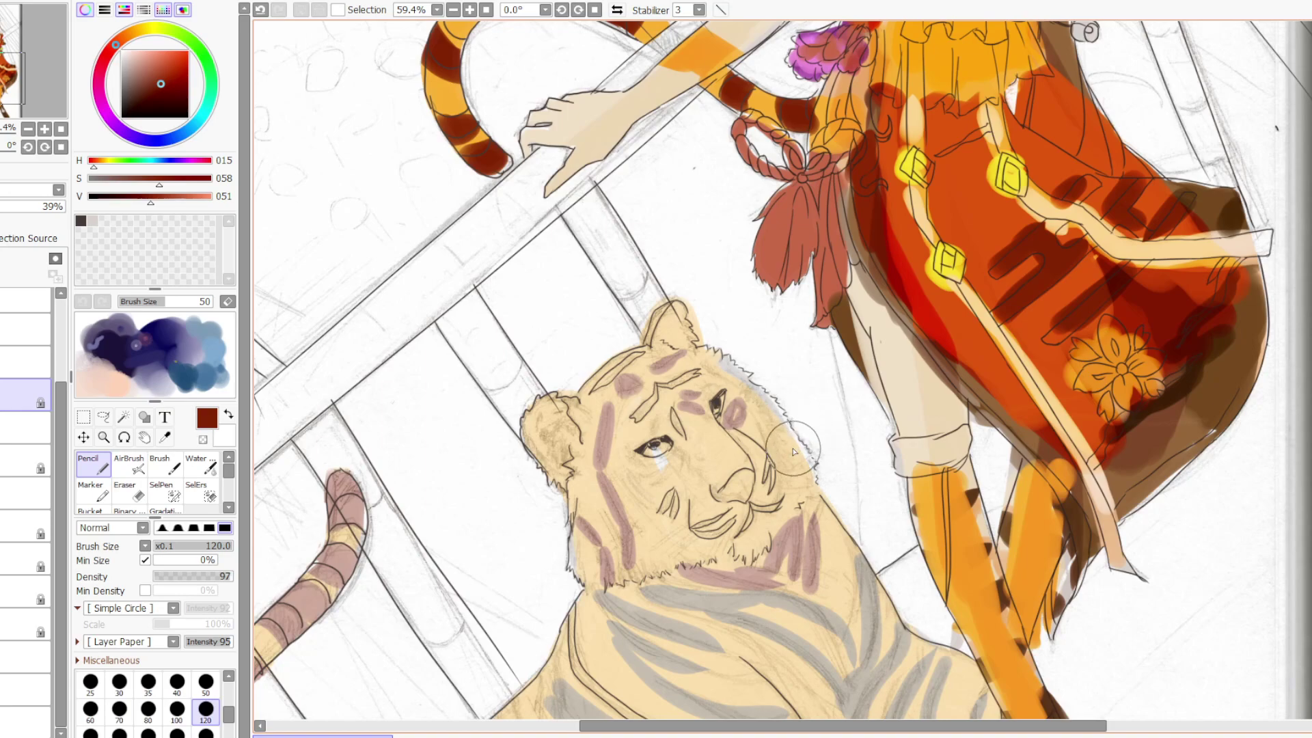
pyautogui.moveTo(625, 477)
pyautogui.mouseDown()
pyautogui.moveTo(648, 508)
pyautogui.moveTo(679, 510)
pyautogui.moveTo(661, 515)
pyautogui.moveTo(676, 523)
pyautogui.mouseUp()
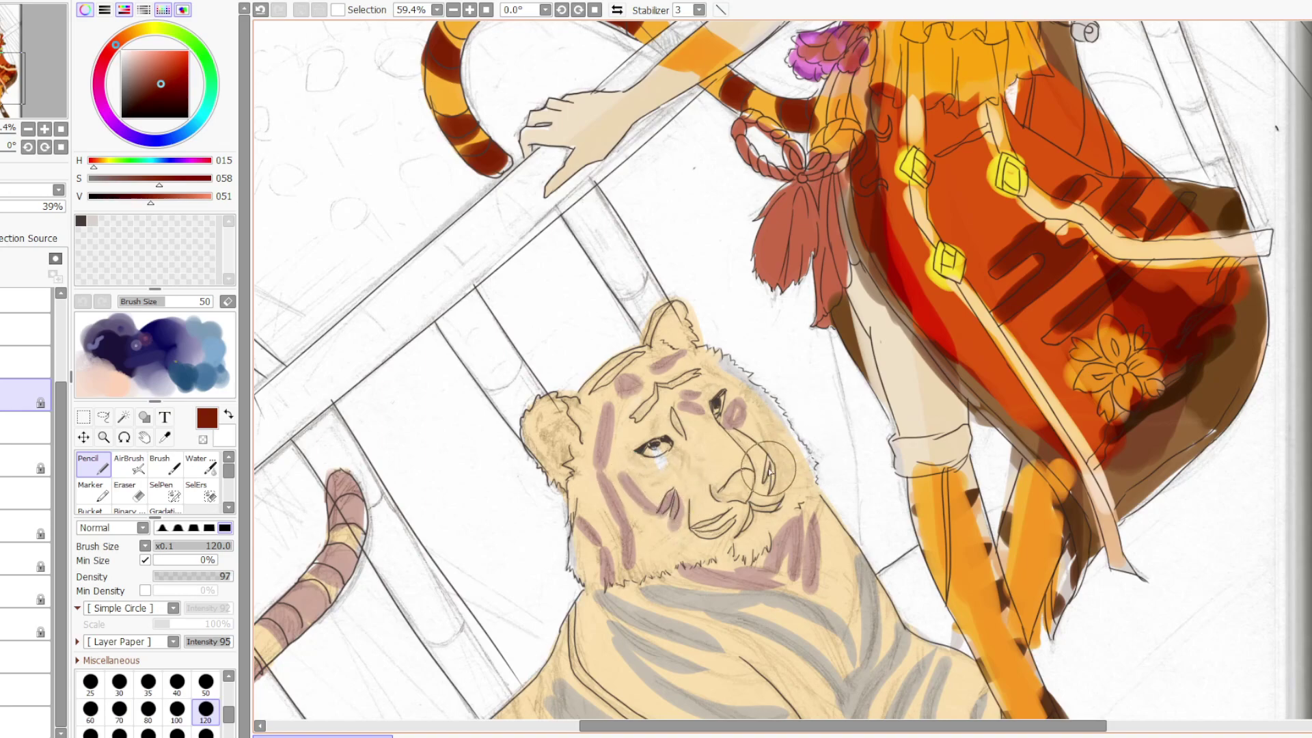
pyautogui.moveTo(767, 457); pyautogui.dragTo(769, 493)
pyautogui.moveTo(699, 530); pyautogui.dragTo(735, 533)
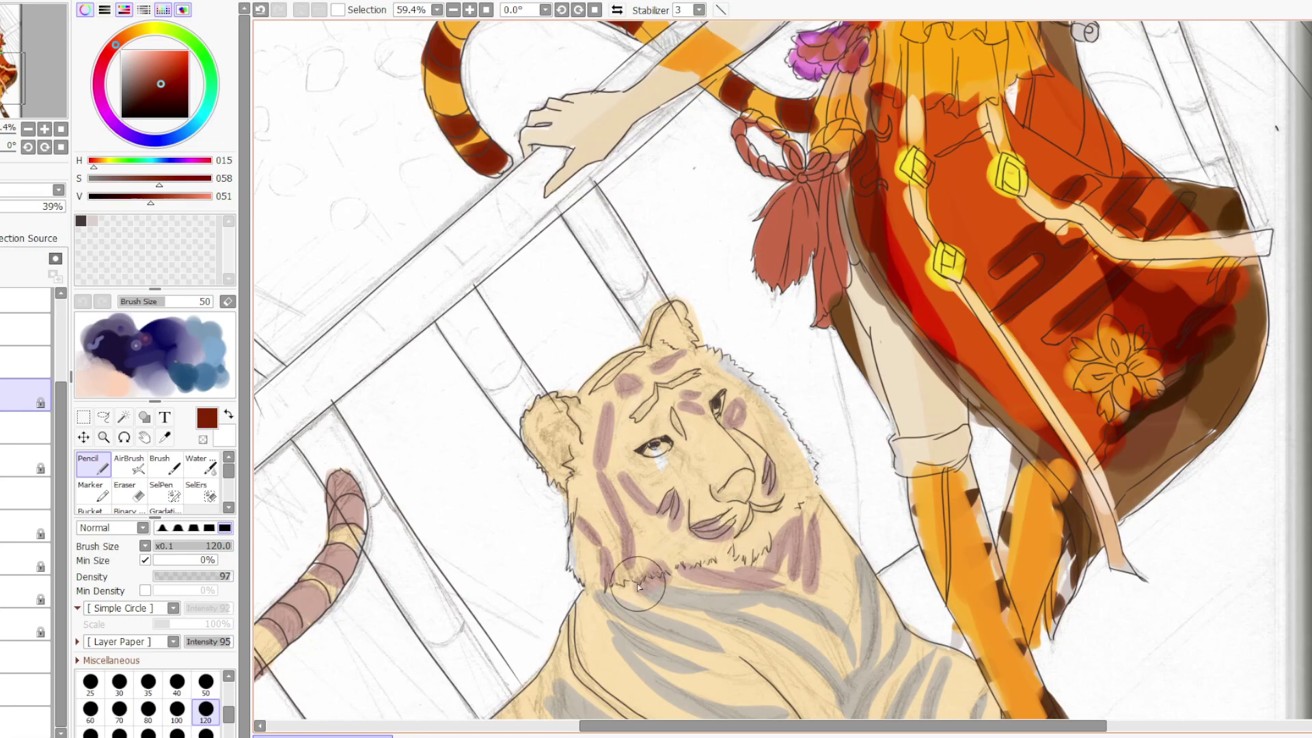
pyautogui.moveTo(639, 586); pyautogui.dragTo(637, 579)
pyautogui.moveTo(550, 470); pyautogui.dragTo(563, 425)
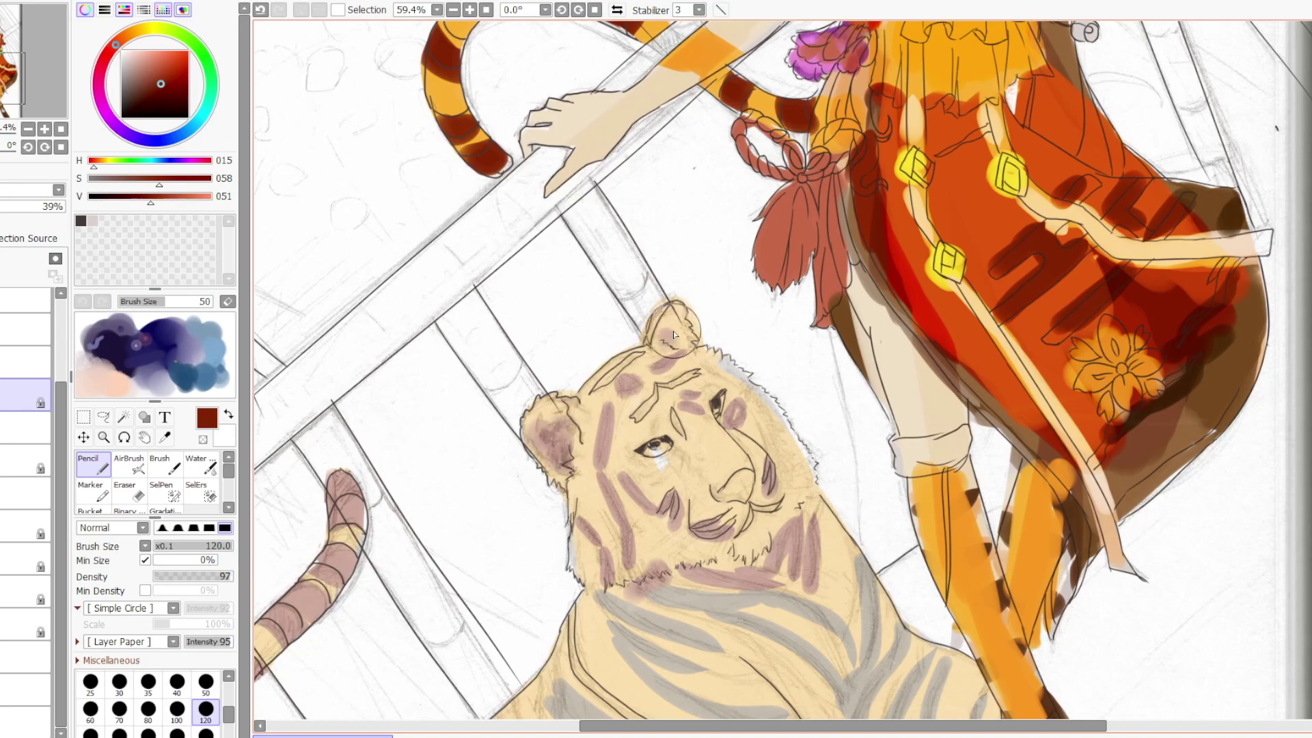
# Paint dark red over the muted stripes on the tiger's back and flank, and restore its layer to 100% opacity
pyautogui.scroll(-3, 675, 342)
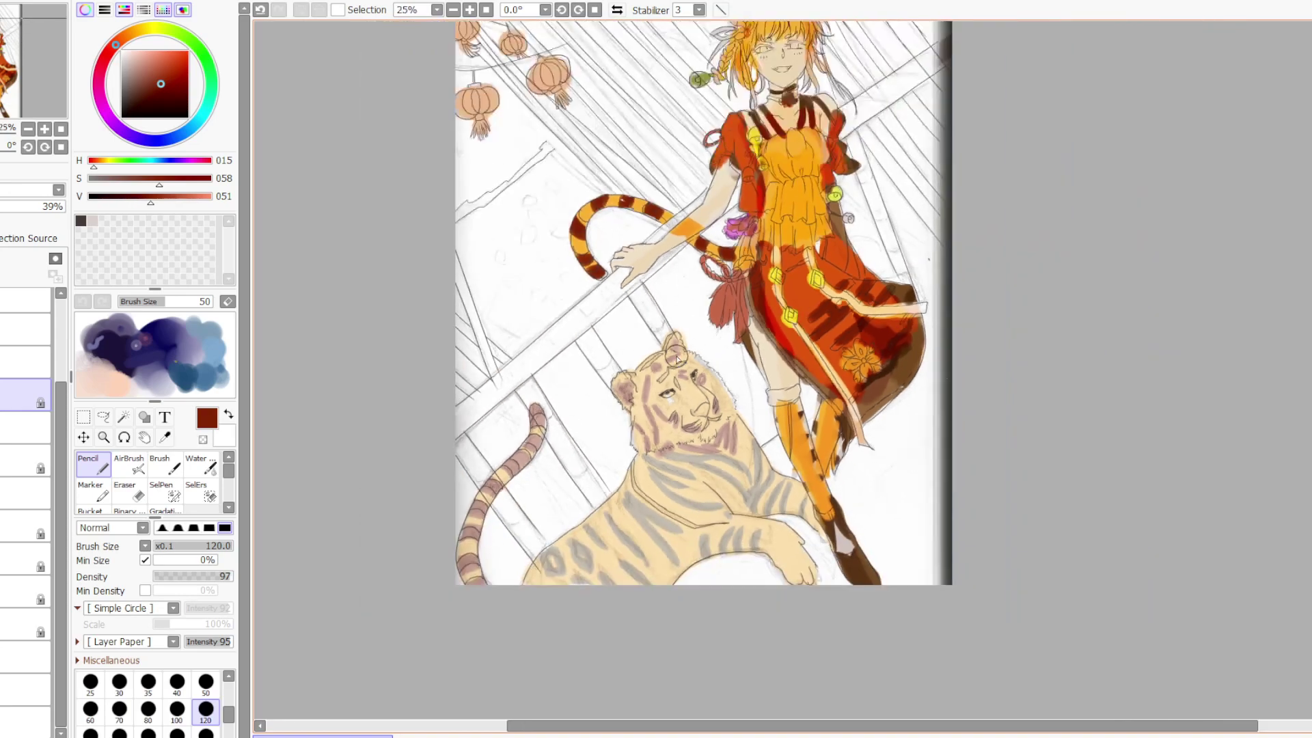
pyautogui.scroll(2, 676, 359)
pyautogui.scroll(-1, 675, 361)
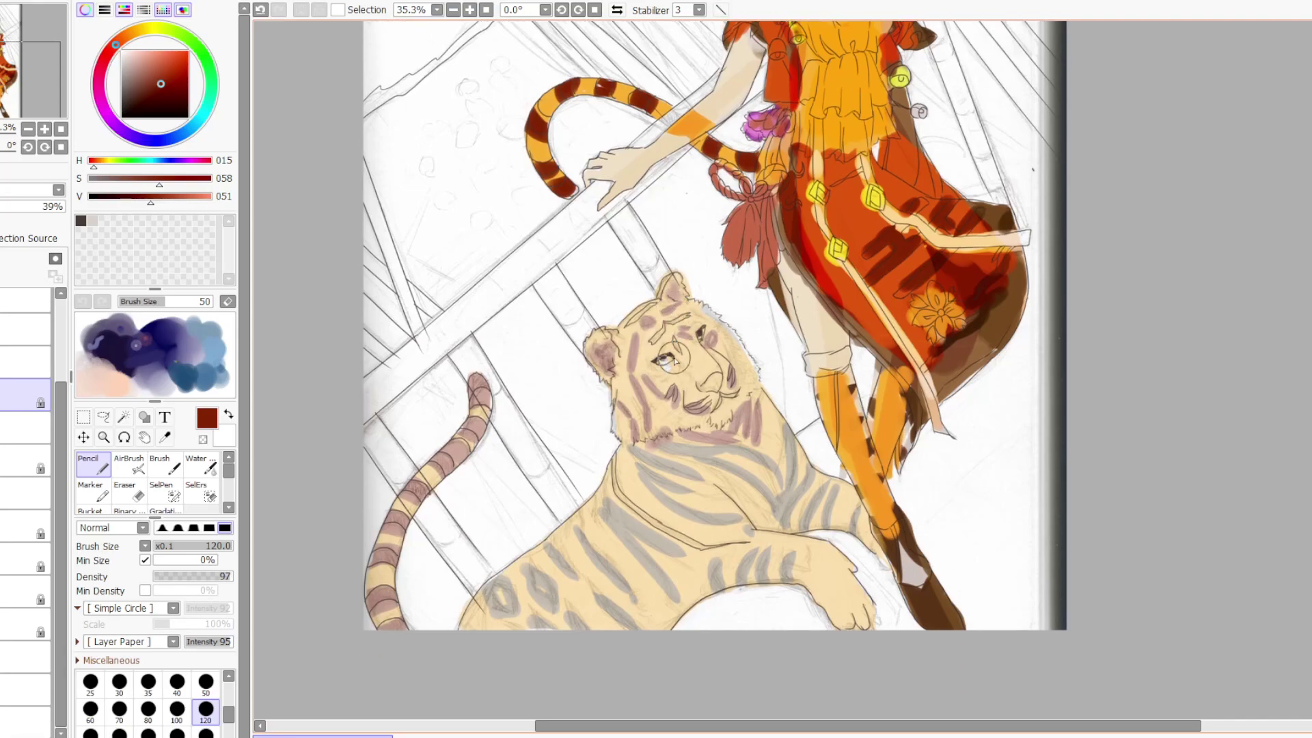
pyautogui.scroll(2, 688, 483)
pyautogui.moveTo(500, 555)
pyautogui.mouseDown()
pyautogui.moveTo(508, 498)
pyautogui.moveTo(528, 533)
pyautogui.moveTo(530, 458)
pyautogui.moveTo(479, 582)
pyautogui.moveTo(471, 536)
pyautogui.moveTo(453, 581)
pyautogui.moveTo(441, 574)
pyautogui.moveTo(421, 601)
pyautogui.moveTo(444, 640)
pyautogui.mouseUp()
pyautogui.moveTo(416, 593); pyautogui.dragTo(504, 708)
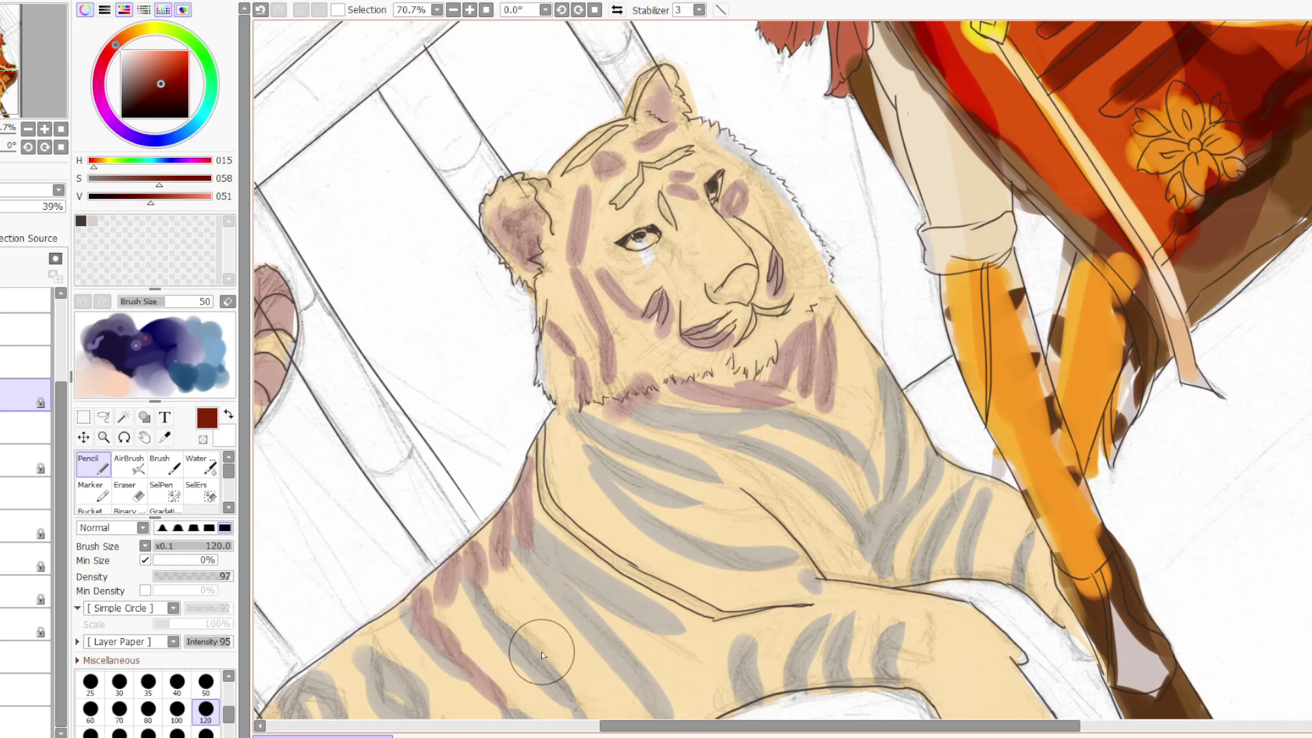
pyautogui.moveTo(536, 650); pyautogui.dragTo(588, 715)
pyautogui.moveTo(542, 563)
pyautogui.mouseDown()
pyautogui.moveTo(654, 704)
pyautogui.moveTo(637, 613)
pyautogui.moveTo(712, 633)
pyautogui.mouseUp()
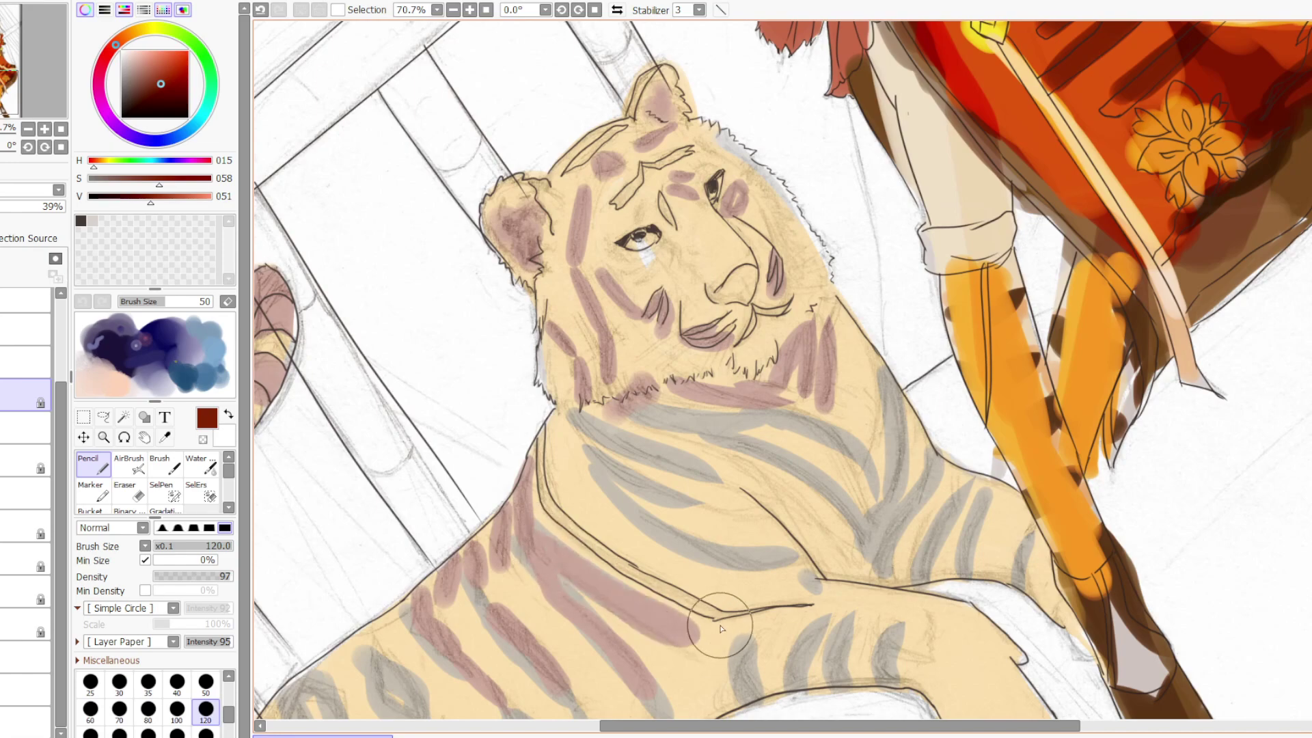
pyautogui.moveTo(28, 207); pyautogui.dragTo(68, 207)
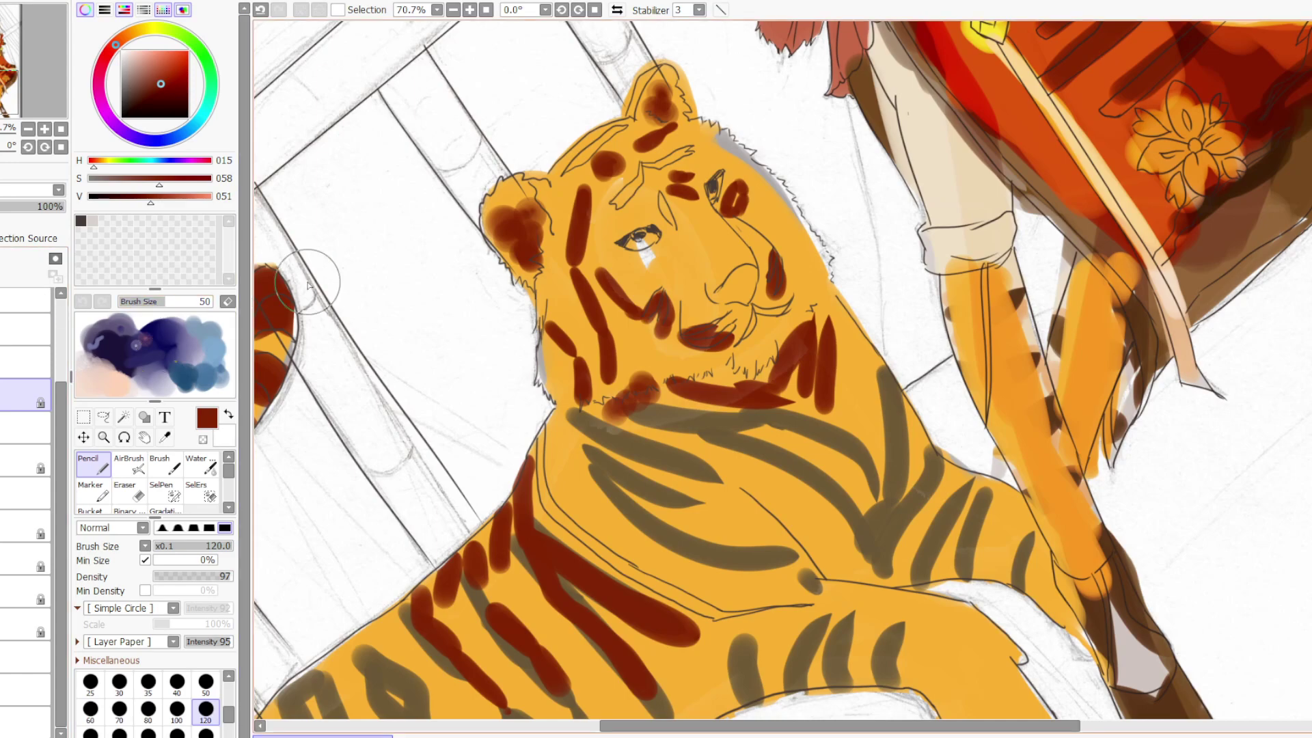
# Show the green leaves, railing, deck and blue and brown background colour layers
pyautogui.scroll(-3, 480, 276)
pyautogui.scroll(1, 479, 277)
pyautogui.scroll(-1, 480, 276)
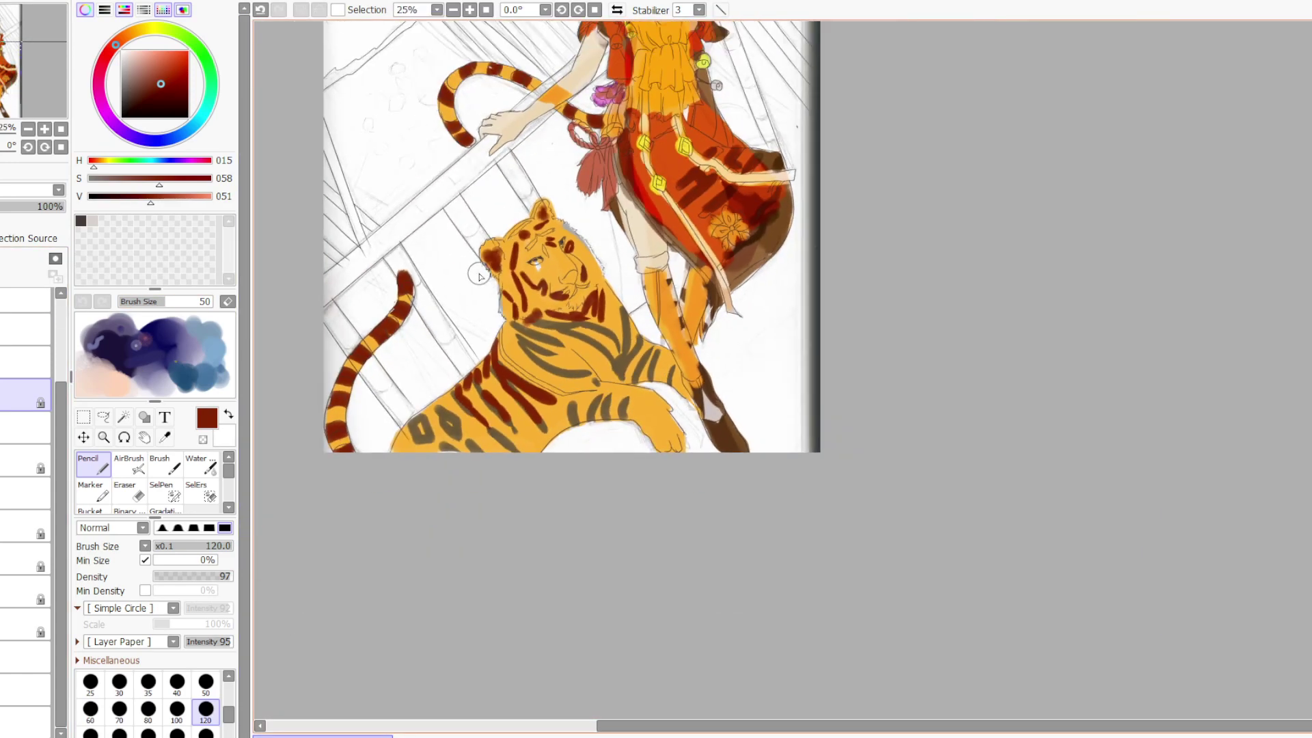
pyautogui.scroll(5, 445, 177)
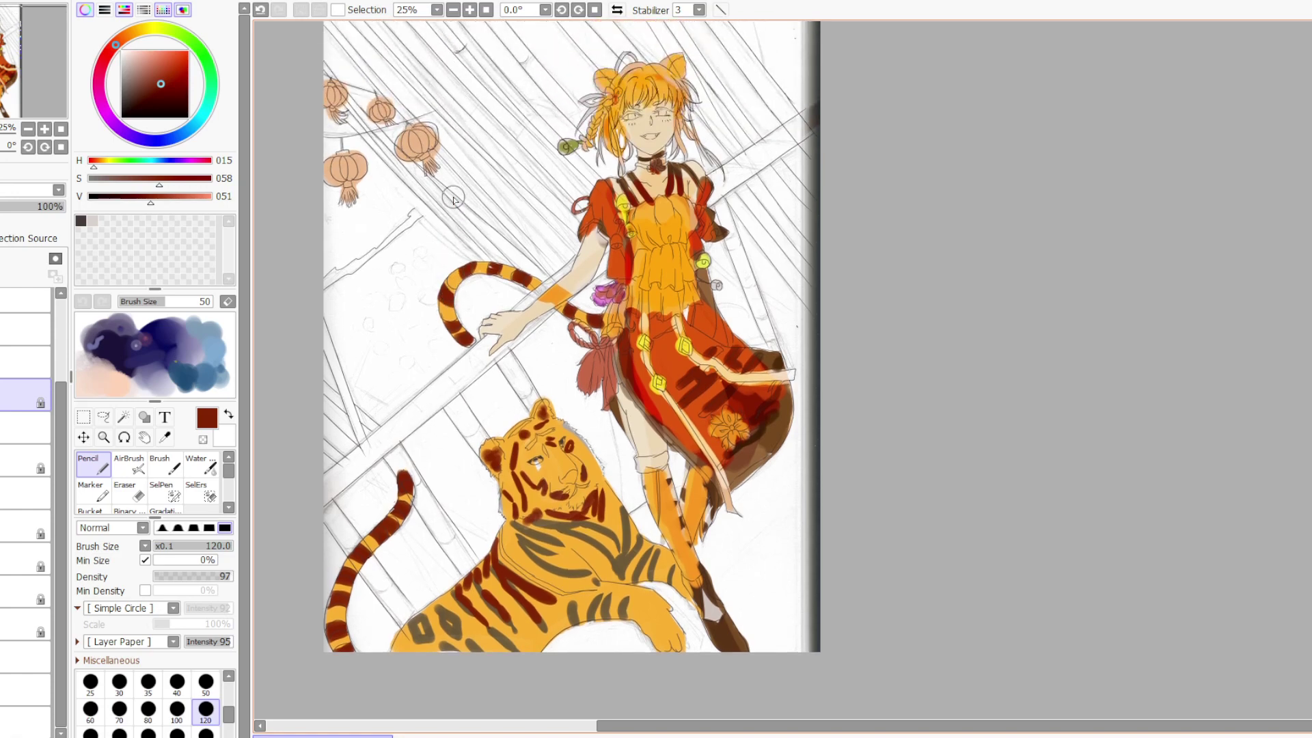
pyautogui.click(1, 526)
pyautogui.click(2, 559)
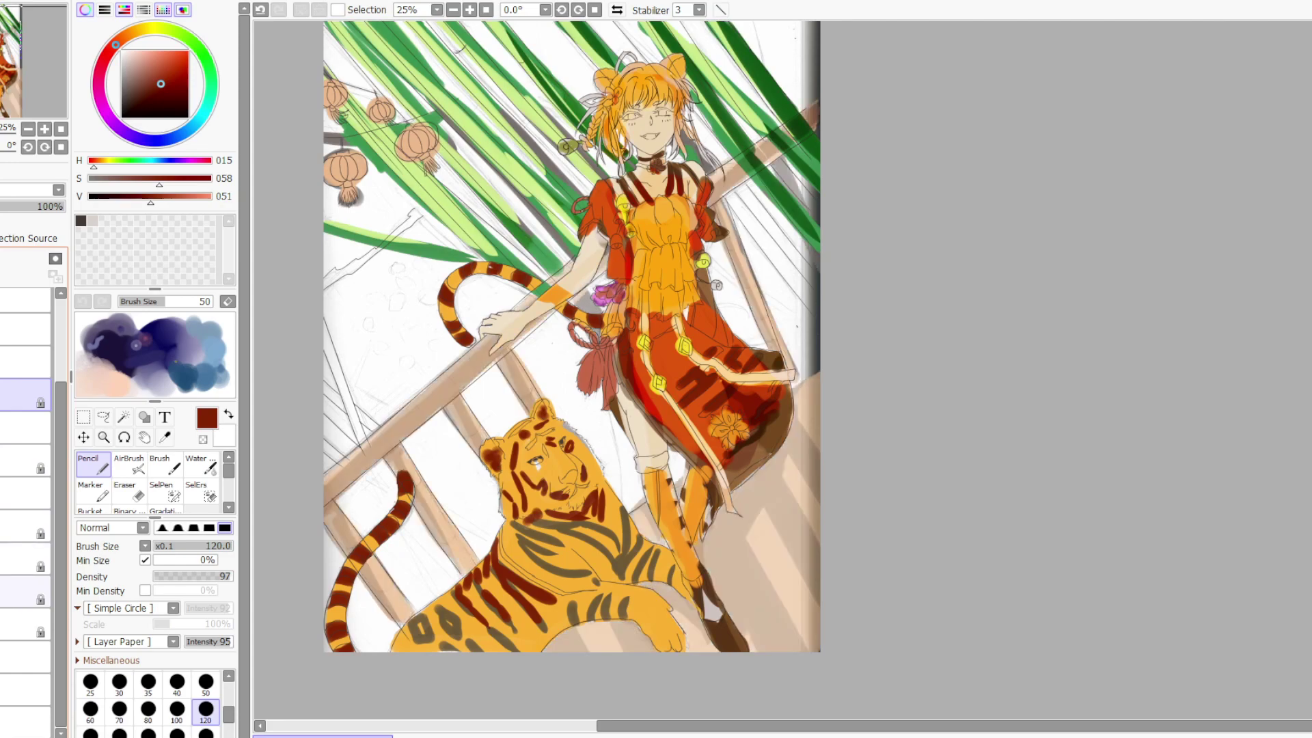
pyautogui.click(1, 591)
pyautogui.click(1, 624)
pyautogui.click(2, 657)
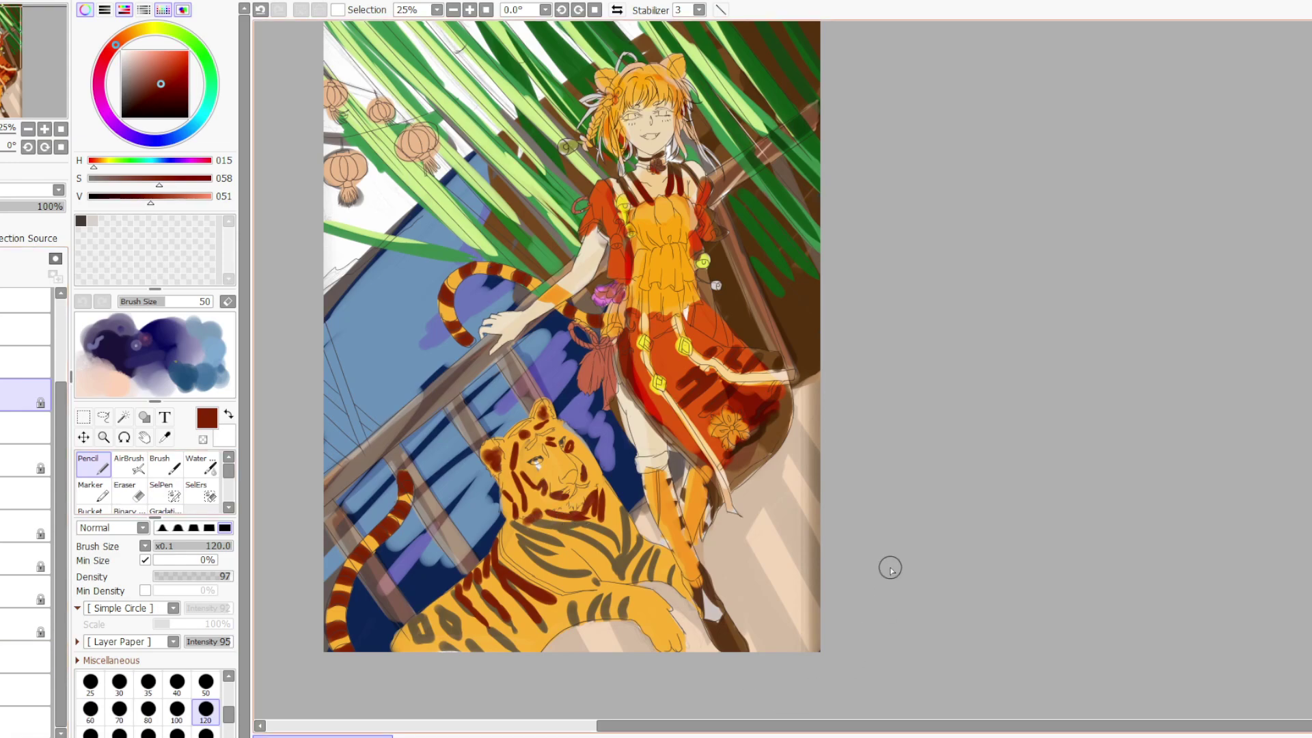
# Paint the blank sky behind the lanterns and leaves on a lower layer in muted purple (H 250, S 018, V 042), and darken it to V 035
pyautogui.scroll(-2, 701, 478)
pyautogui.scroll(1, 701, 492)
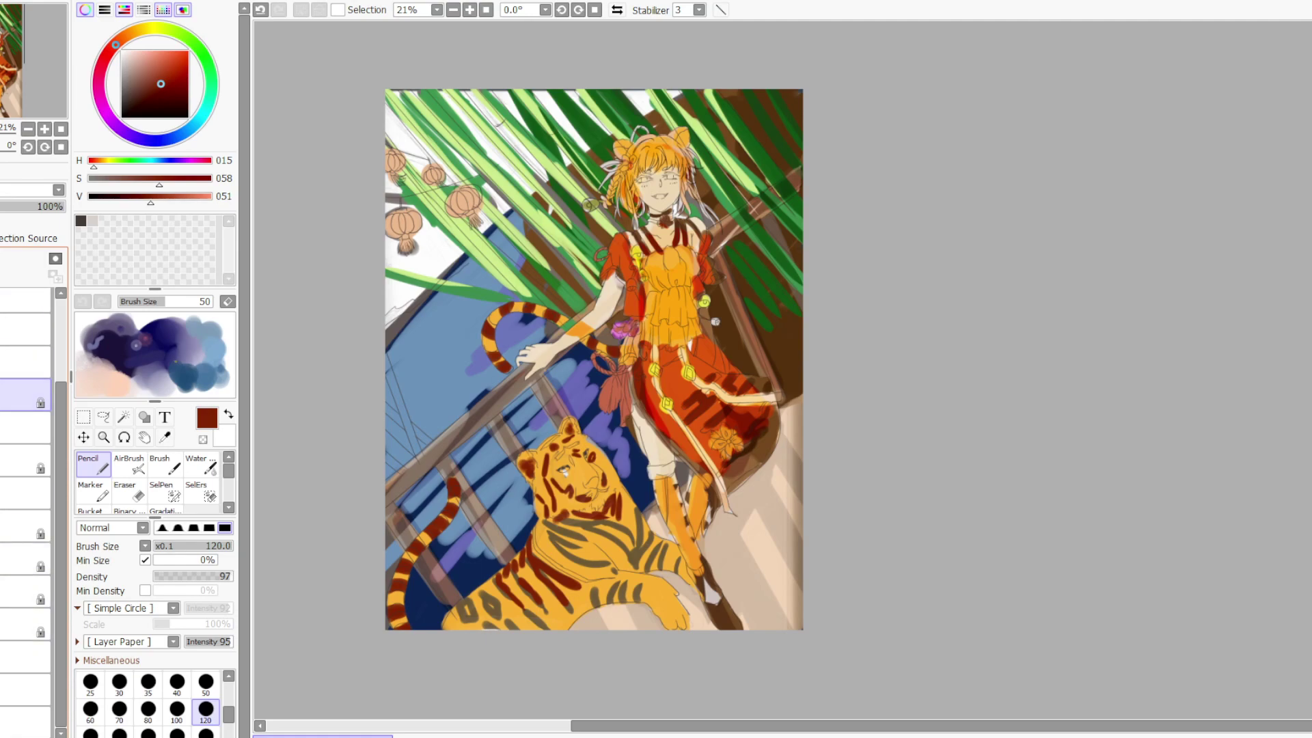
pyautogui.moveTo(24, 395); pyautogui.dragTo(4, 711)
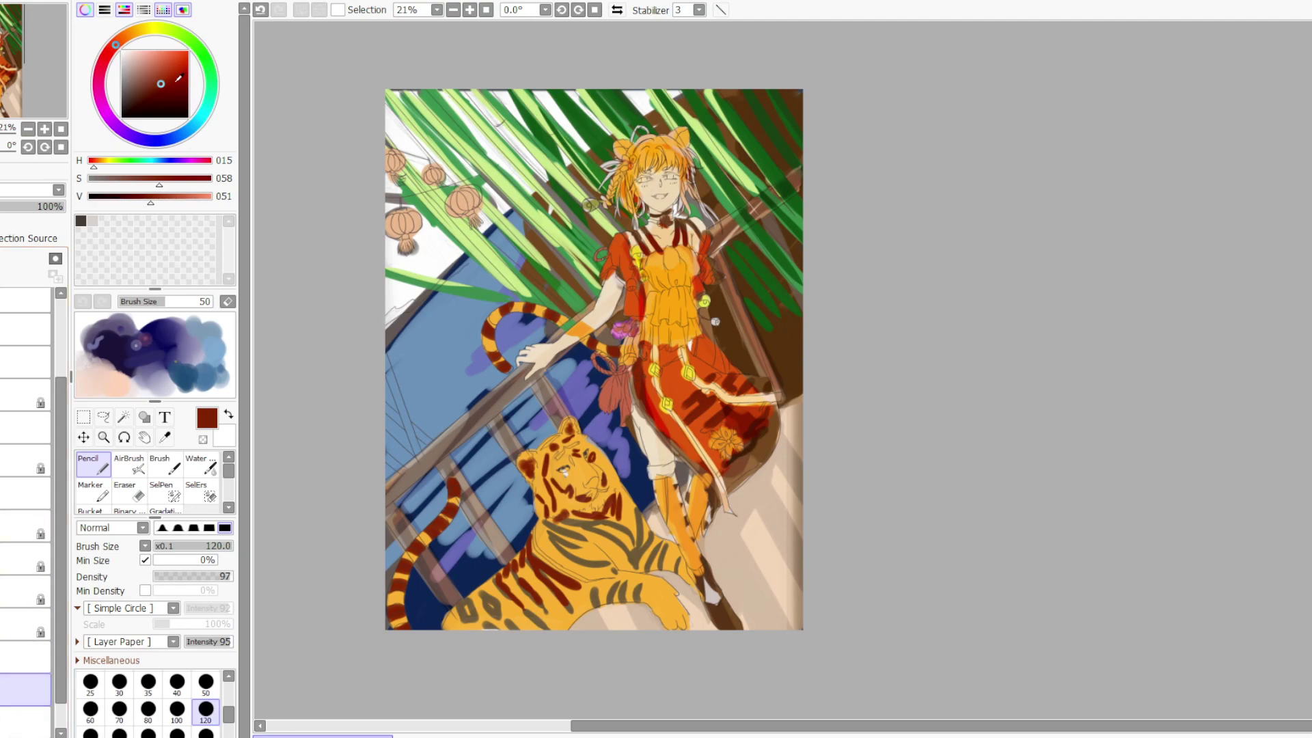
pyautogui.click(145, 139)
pyautogui.moveTo(140, 85); pyautogui.dragTo(134, 89)
pyautogui.moveTo(388, 103)
pyautogui.mouseDown()
pyautogui.moveTo(439, 168)
pyautogui.moveTo(422, 166)
pyautogui.moveTo(398, 117)
pyautogui.moveTo(496, 204)
pyautogui.moveTo(537, 170)
pyautogui.moveTo(592, 164)
pyautogui.moveTo(575, 81)
pyautogui.moveTo(632, 120)
pyautogui.moveTo(709, 93)
pyautogui.mouseUp()
pyautogui.moveTo(472, 212)
pyautogui.mouseDown()
pyautogui.moveTo(397, 302)
pyautogui.moveTo(440, 288)
pyautogui.moveTo(543, 164)
pyautogui.moveTo(538, 140)
pyautogui.moveTo(388, 252)
pyautogui.mouseUp()
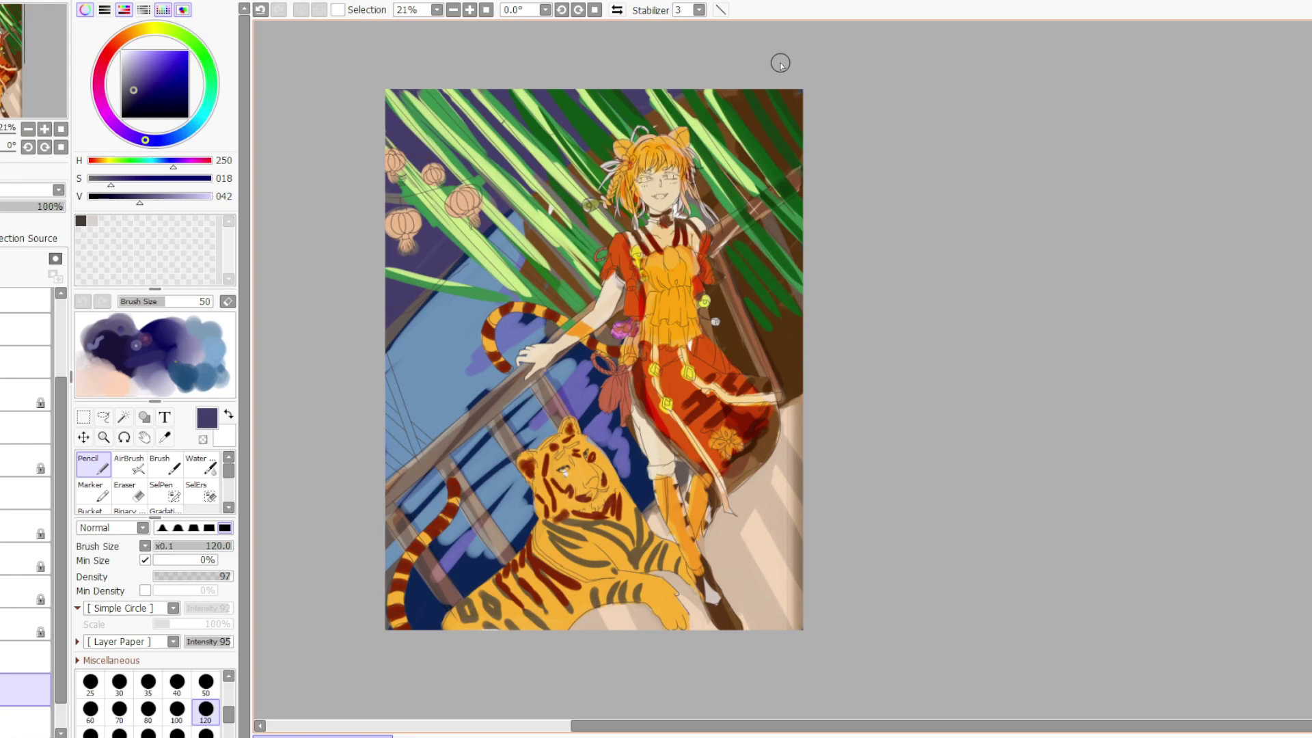
pyautogui.moveTo(135, 93); pyautogui.dragTo(134, 94)
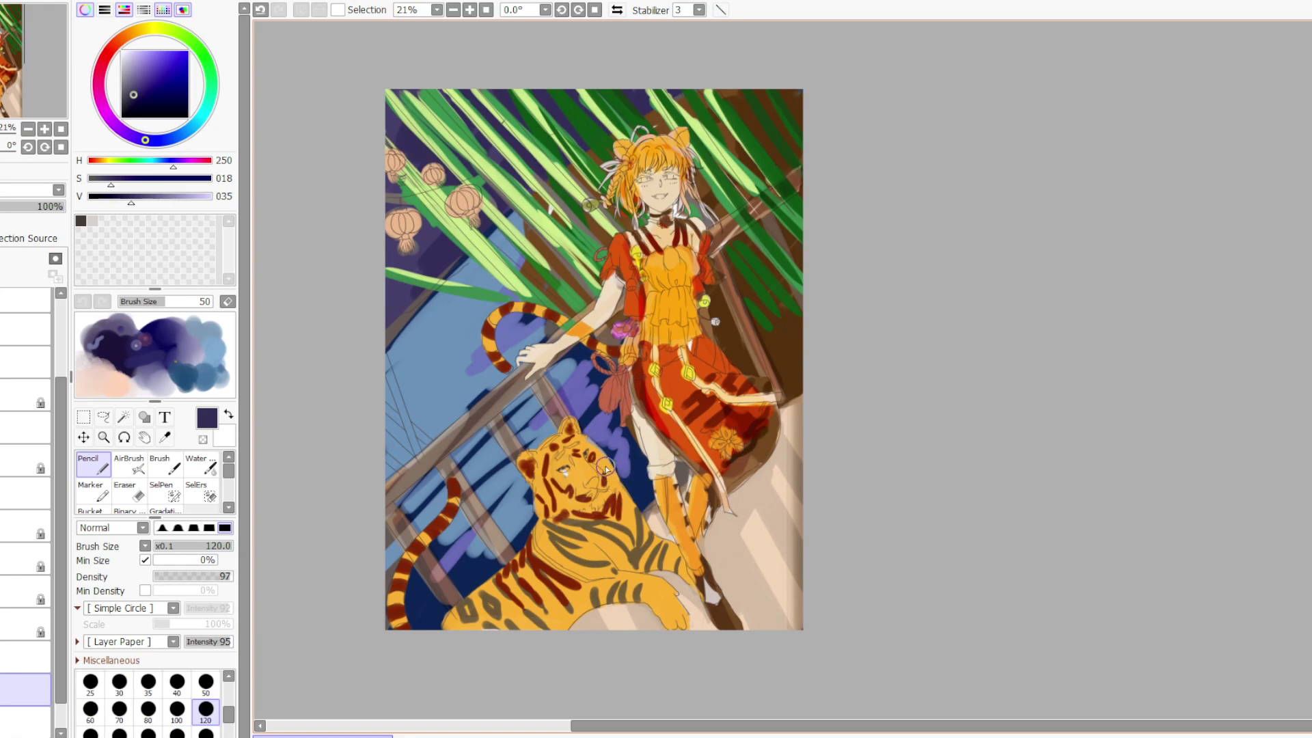
# Sample orange from the tiger's face, shift its hue to 029, and switch to the Water brush at size 70
pyautogui.keyDown('alt'); pyautogui.click(605, 469); pyautogui.keyUp('alt')
pyautogui.click(129, 34)
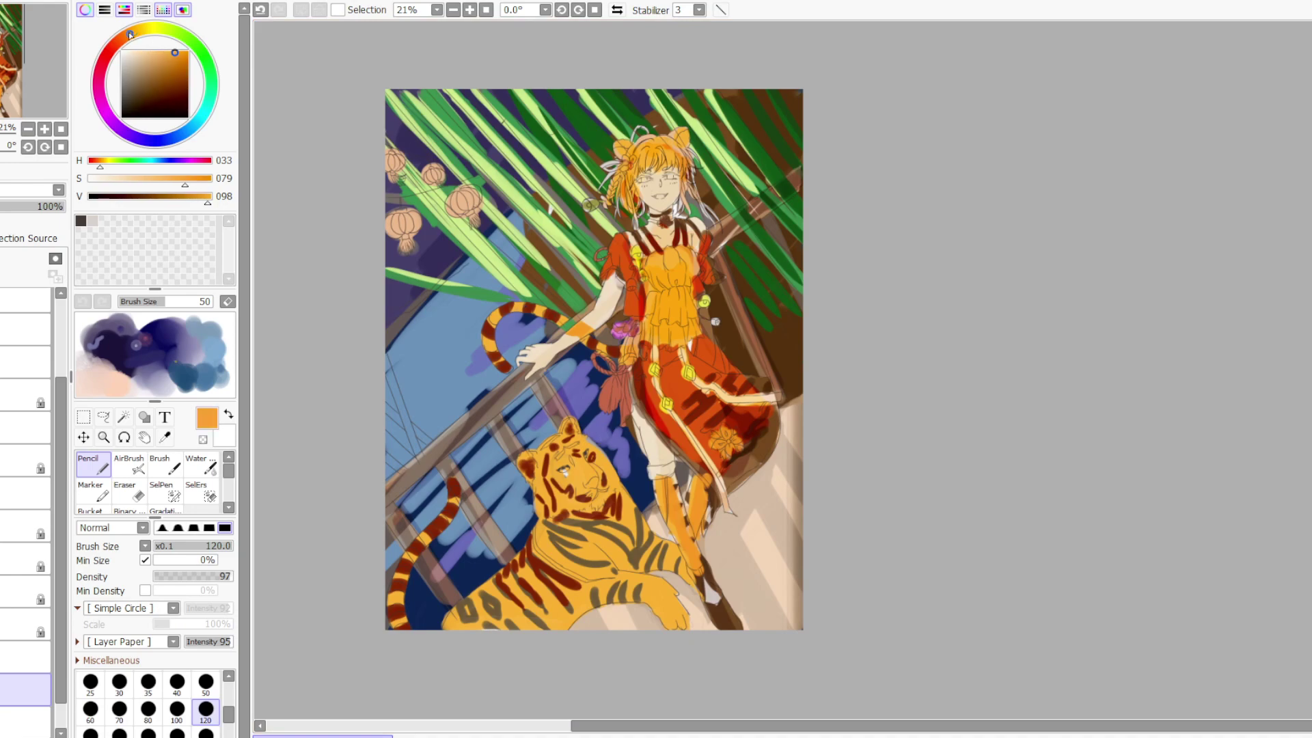
pyautogui.moveTo(130, 34); pyautogui.dragTo(125, 37)
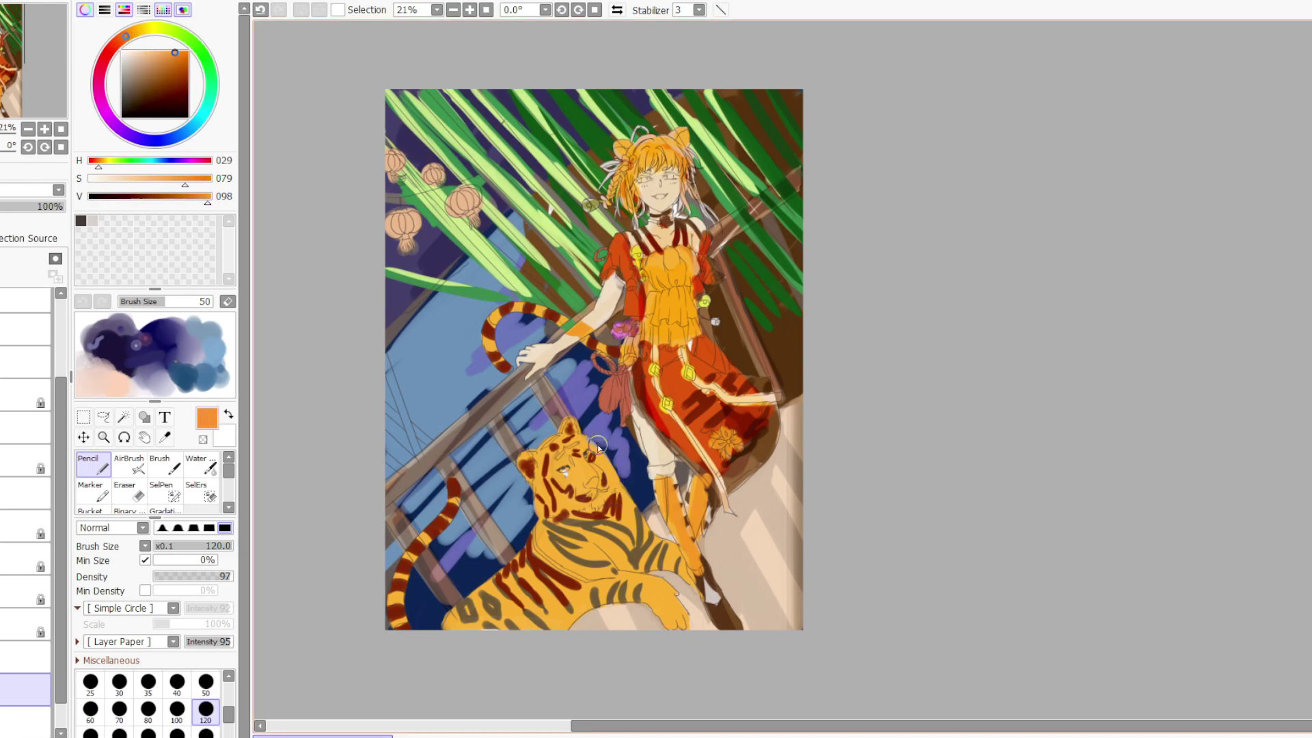
pyautogui.click(209, 465)
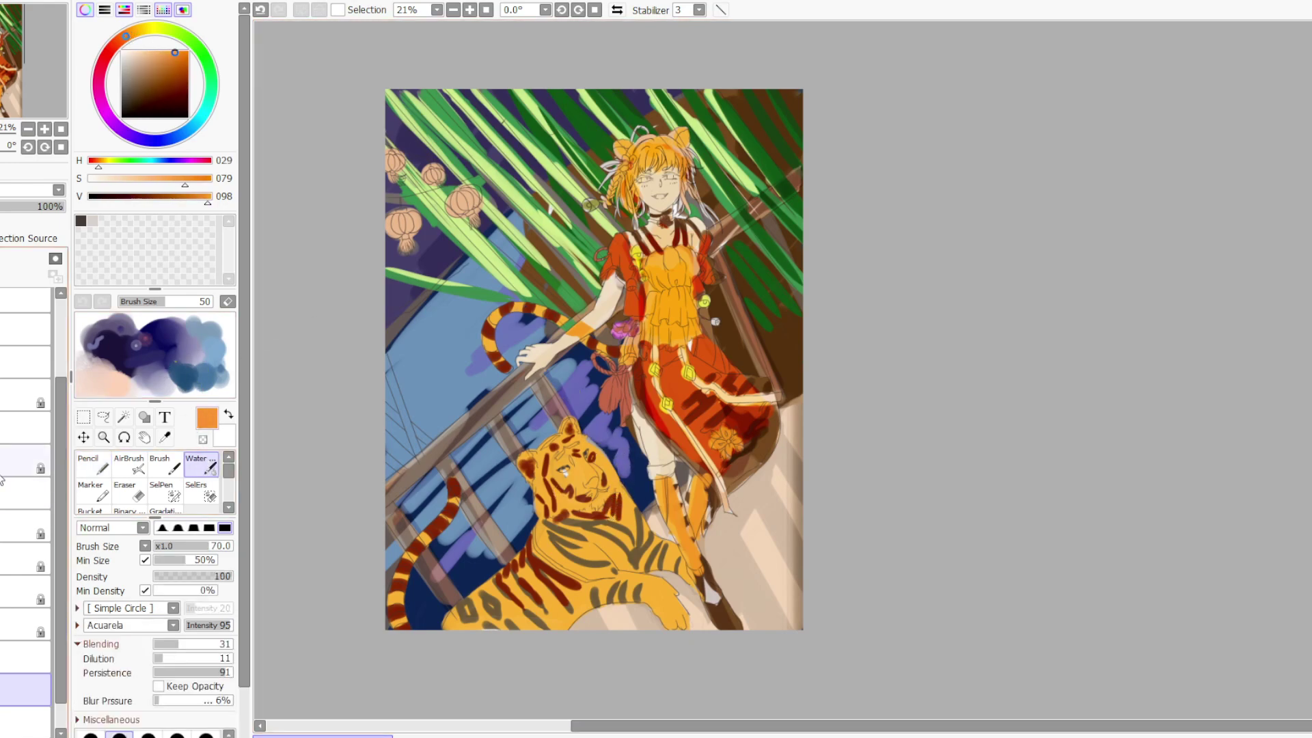
# Try shading the tiger's chest with orange directly on the tiger layer, and undo the strokes
pyautogui.click(3, 399)
pyautogui.moveTo(618, 510)
pyautogui.mouseDown()
pyautogui.moveTo(629, 548)
pyautogui.moveTo(633, 517)
pyautogui.moveTo(612, 536)
pyautogui.moveTo(625, 548)
pyautogui.moveTo(613, 547)
pyautogui.mouseUp()
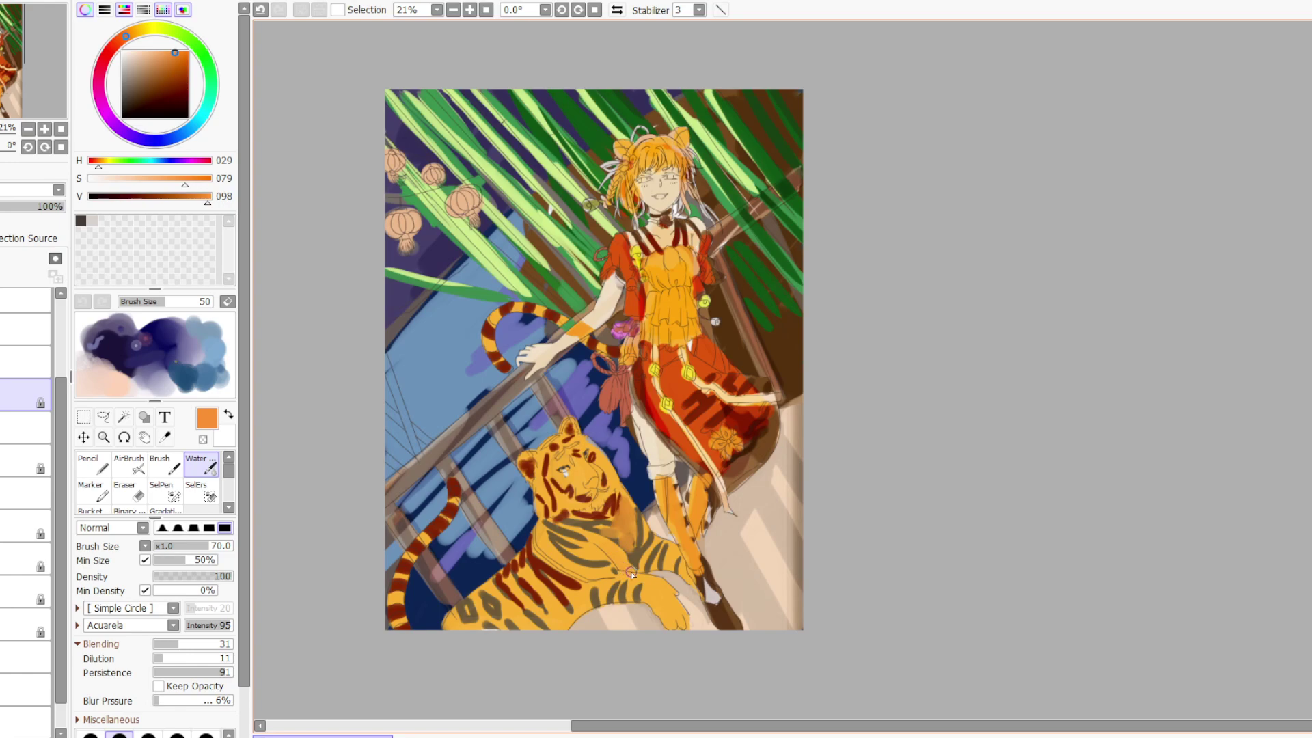
pyautogui.hotkey('ctrl', 'z')
pyautogui.hotkey('ctrl', 'z')
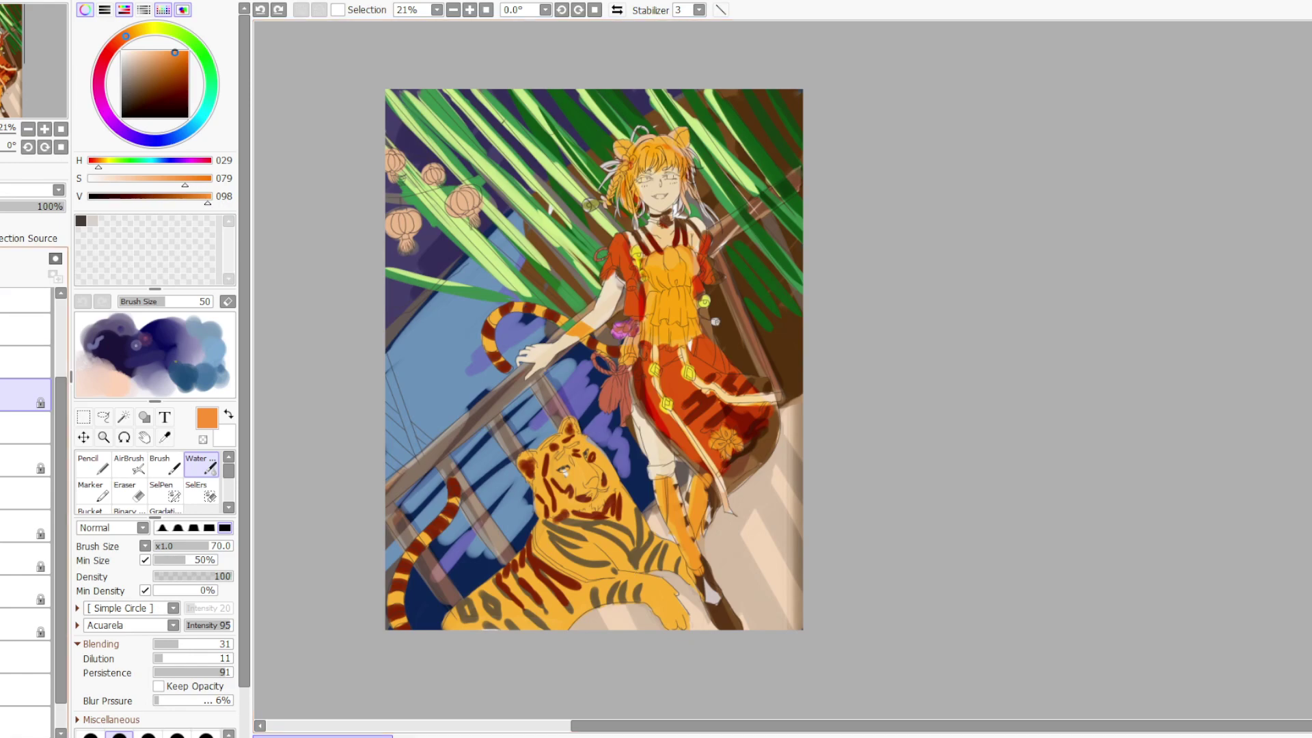
# Add a new layer above the tiger and glaze orange over the stripes on its chest, face, forelegs and flank
pyautogui.hotkey('ctrl', 'shift', 'n')
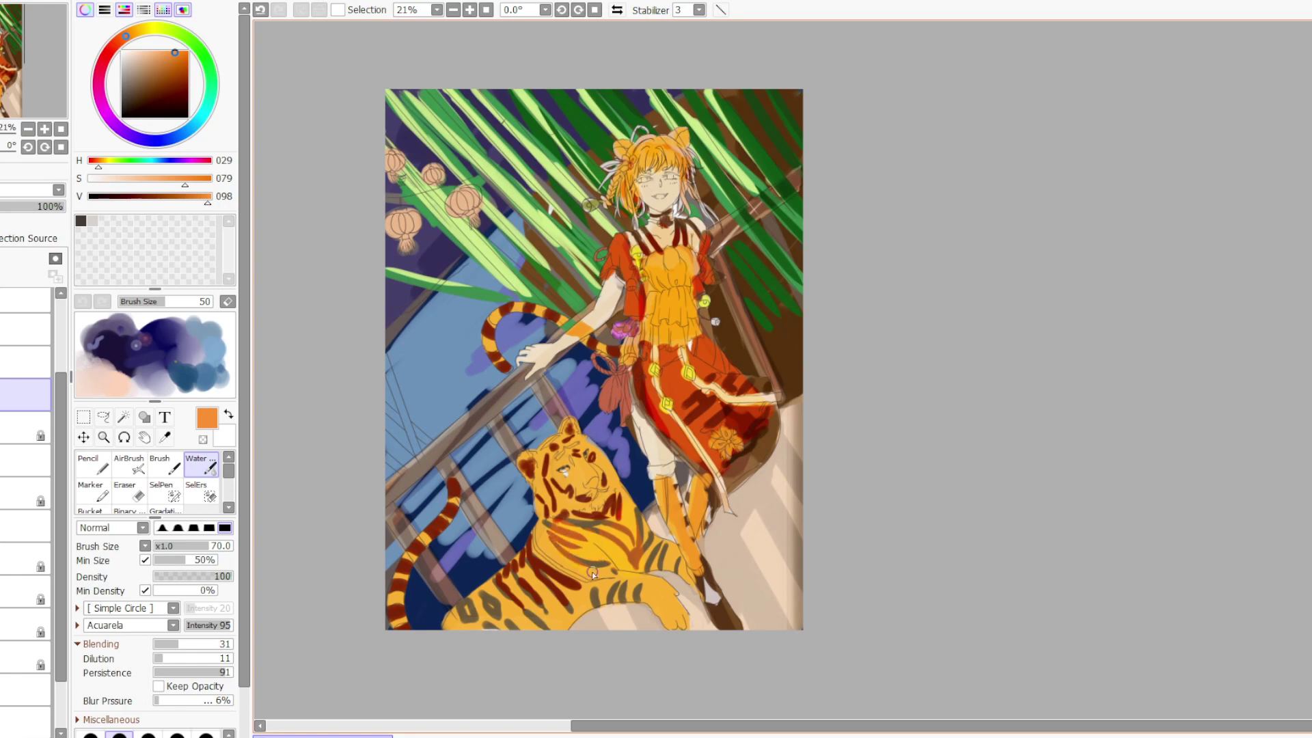
pyautogui.moveTo(559, 518)
pyautogui.mouseDown()
pyautogui.moveTo(641, 512)
pyautogui.moveTo(573, 491)
pyautogui.moveTo(549, 526)
pyautogui.mouseUp()
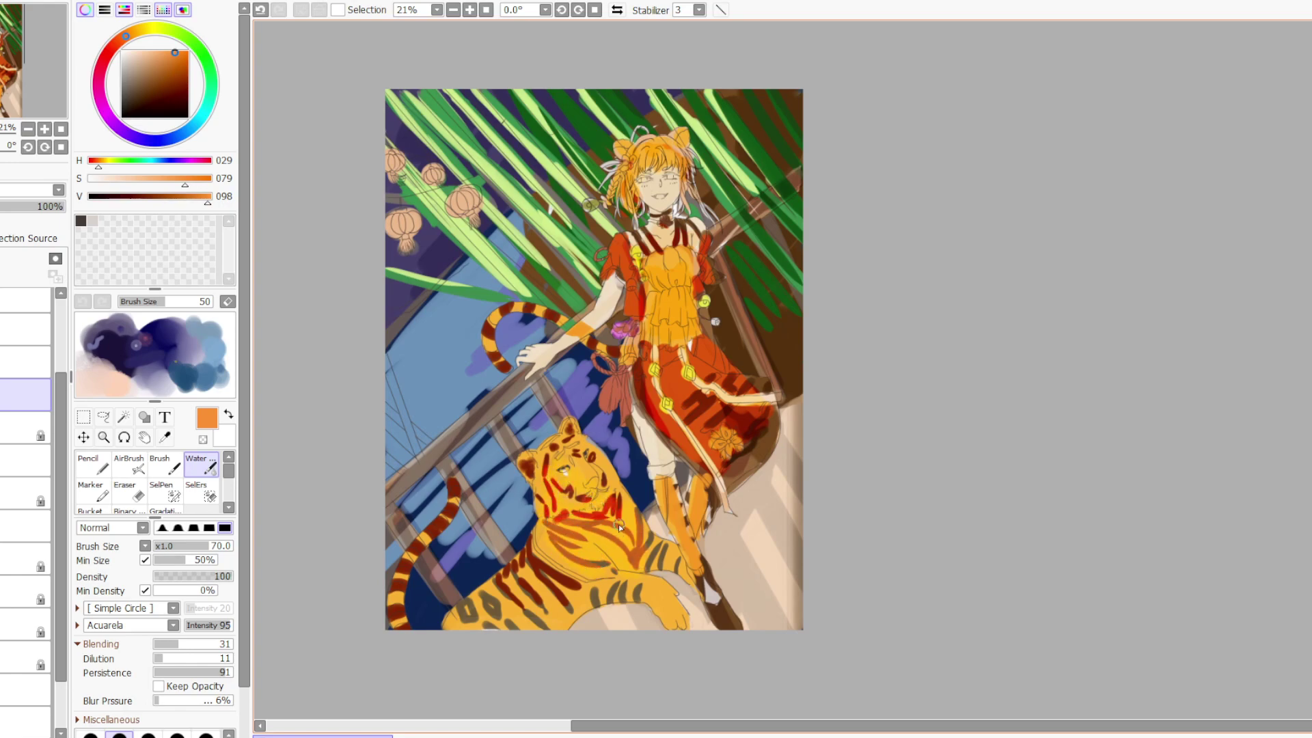
pyautogui.moveTo(642, 540)
pyautogui.mouseDown()
pyautogui.moveTo(645, 572)
pyautogui.moveTo(673, 572)
pyautogui.moveTo(638, 571)
pyautogui.moveTo(593, 604)
pyautogui.moveTo(585, 581)
pyautogui.moveTo(542, 566)
pyautogui.mouseUp()
pyautogui.moveTo(545, 571)
pyautogui.mouseDown()
pyautogui.moveTo(557, 618)
pyautogui.moveTo(566, 592)
pyautogui.moveTo(538, 626)
pyautogui.moveTo(524, 597)
pyautogui.moveTo(527, 641)
pyautogui.moveTo(508, 611)
pyautogui.moveTo(506, 637)
pyautogui.moveTo(487, 597)
pyautogui.moveTo(499, 639)
pyautogui.mouseUp()
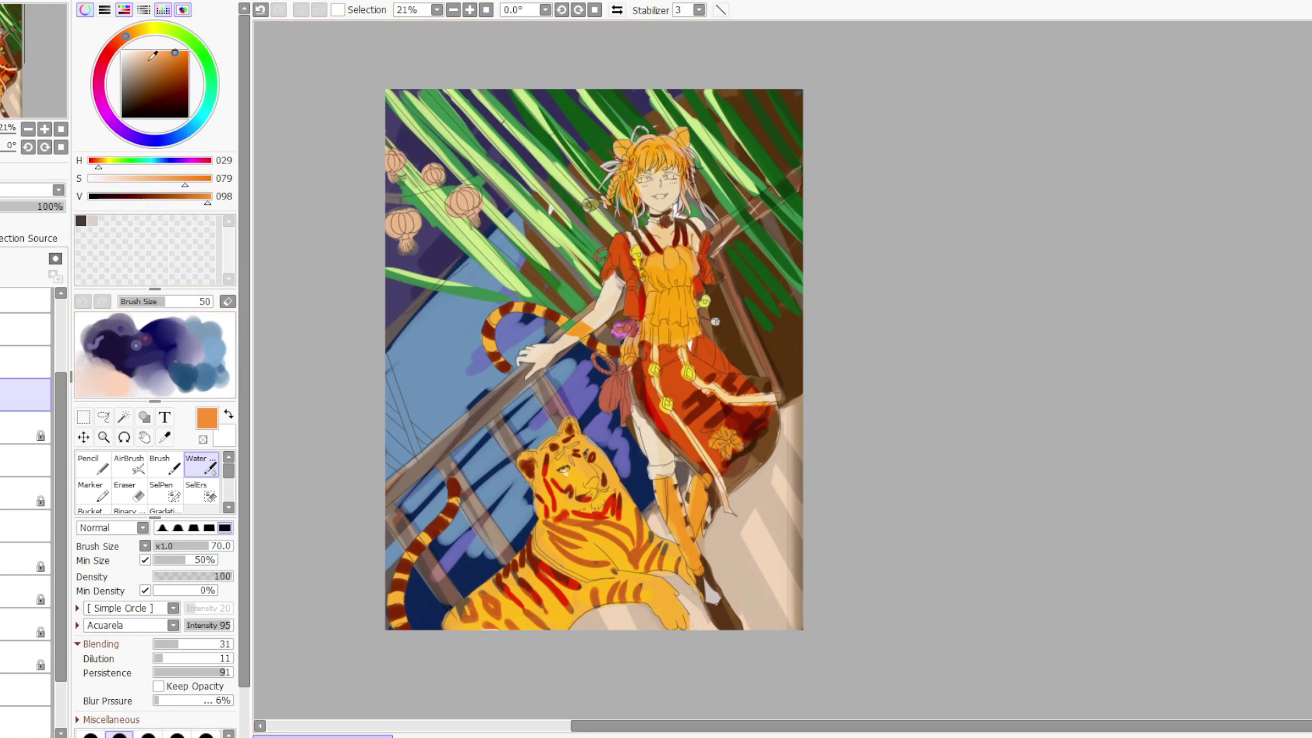
# Set the colour to brownish orange (H 029, S 062, V 072), try glazing the tiger's chest with it, and undo the strokes
pyautogui.moveTo(174, 57); pyautogui.dragTo(163, 69)
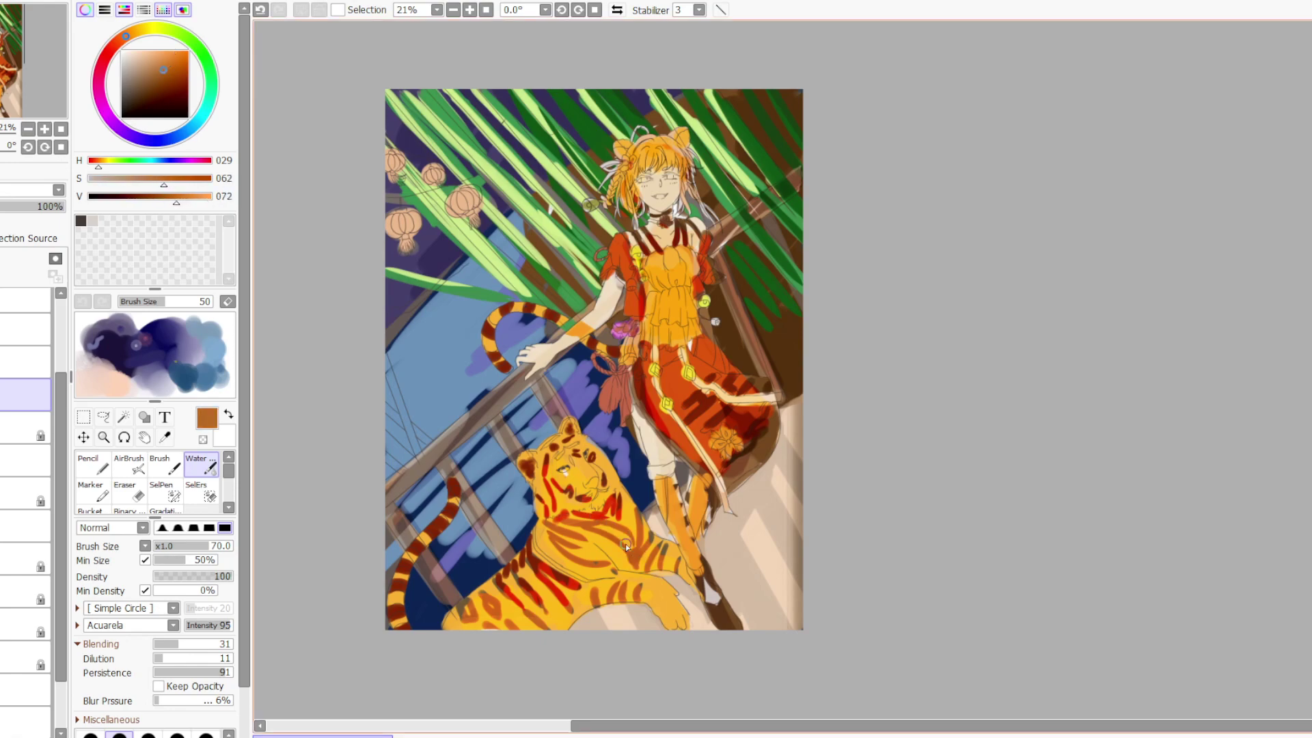
pyautogui.moveTo(625, 544); pyautogui.dragTo(637, 530)
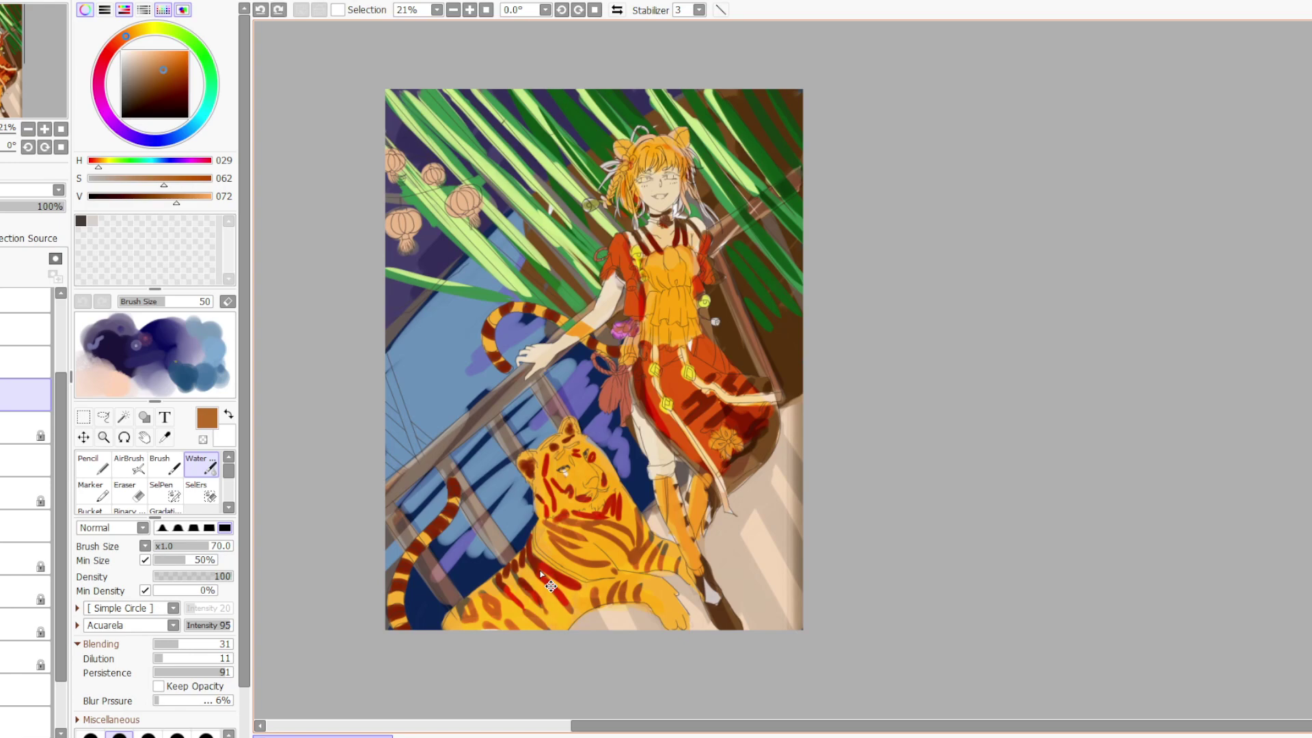
pyautogui.hotkey('ctrl', 'z')
pyautogui.hotkey('ctrl', 'z')
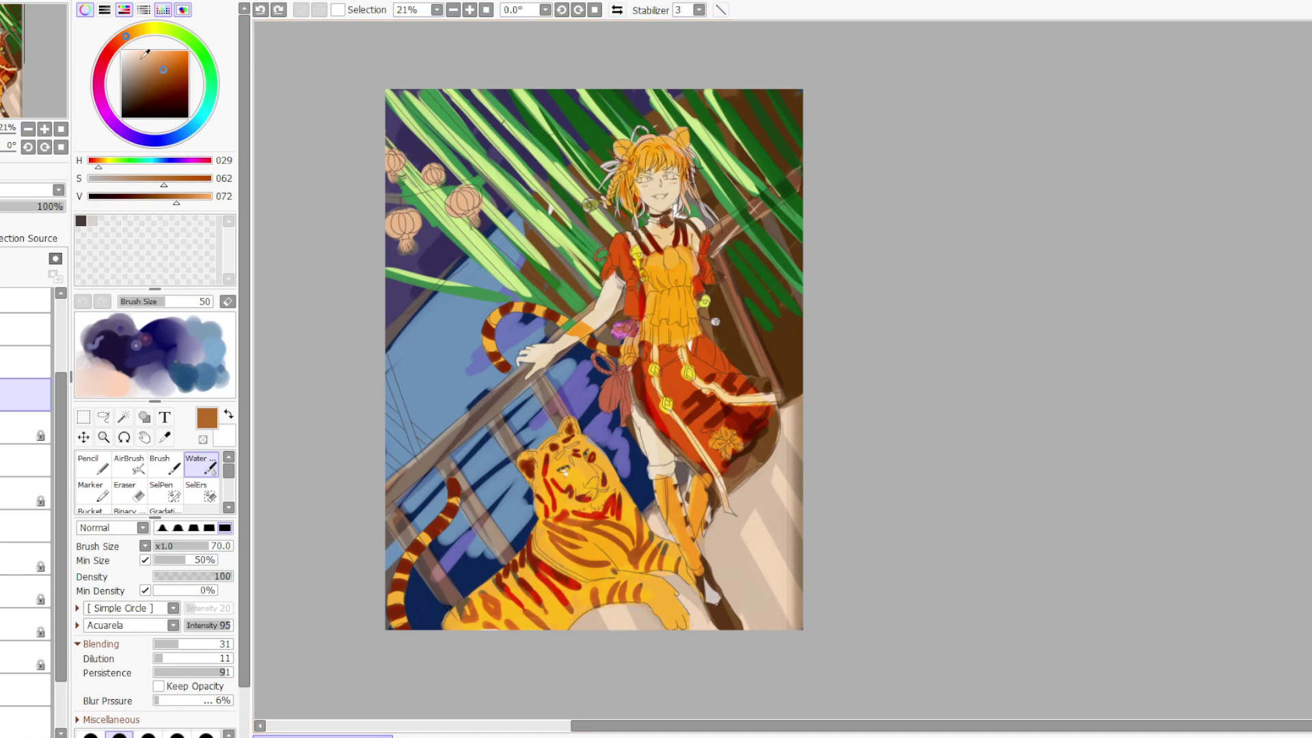
# Glaze brownish orange over the tiger's flank and cheek, and vivid orange (H 025, S 092, V 096) over its face
pyautogui.click(3, 220)
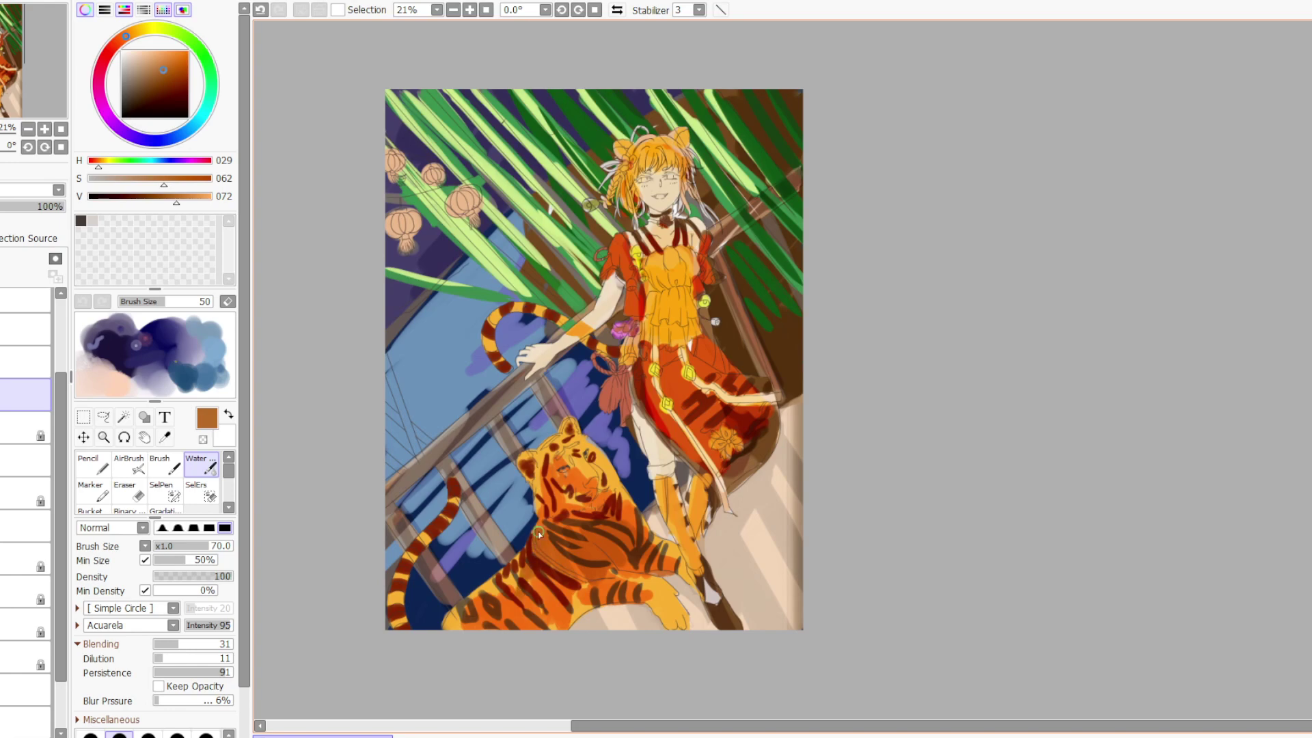
pyautogui.moveTo(531, 573)
pyautogui.mouseDown()
pyautogui.moveTo(560, 614)
pyautogui.moveTo(599, 572)
pyautogui.moveTo(533, 614)
pyautogui.moveTo(523, 586)
pyautogui.moveTo(472, 626)
pyautogui.mouseUp()
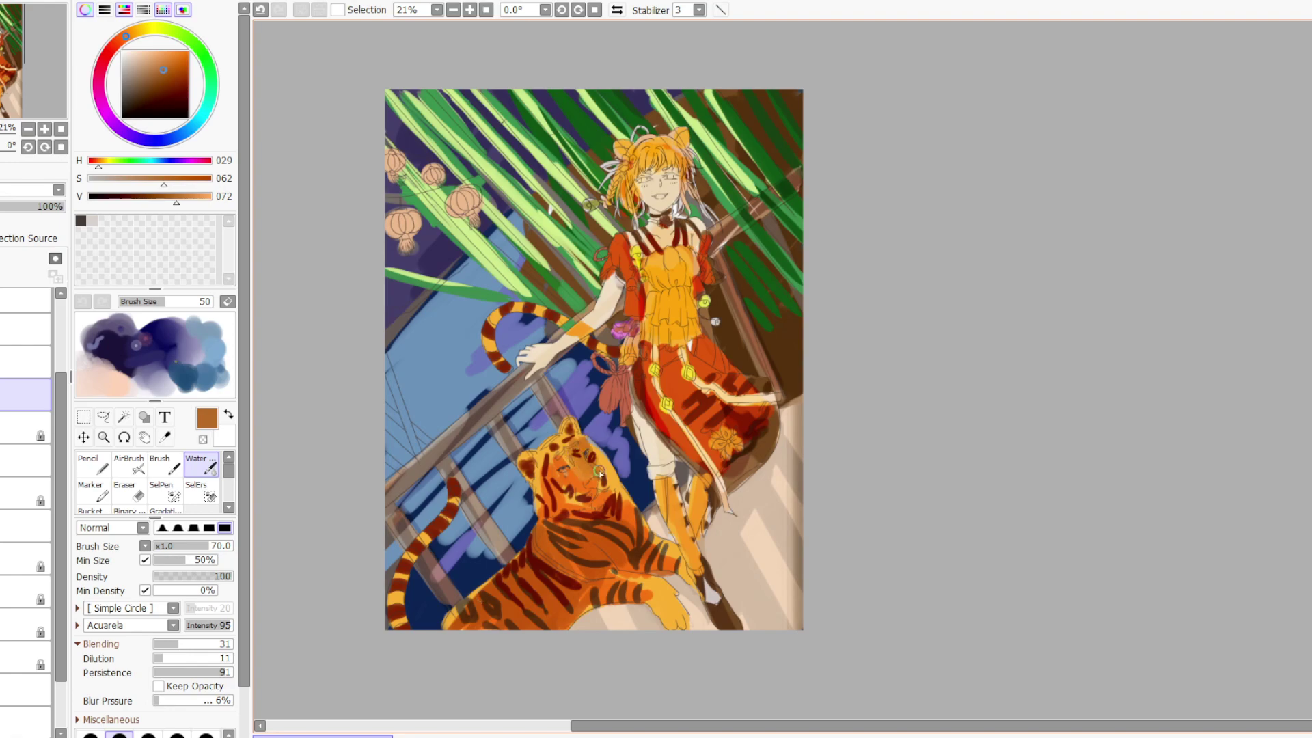
pyautogui.moveTo(600, 473); pyautogui.dragTo(619, 500)
pyautogui.keyDown('alt'); pyautogui.click(630, 518); pyautogui.keyUp('alt')
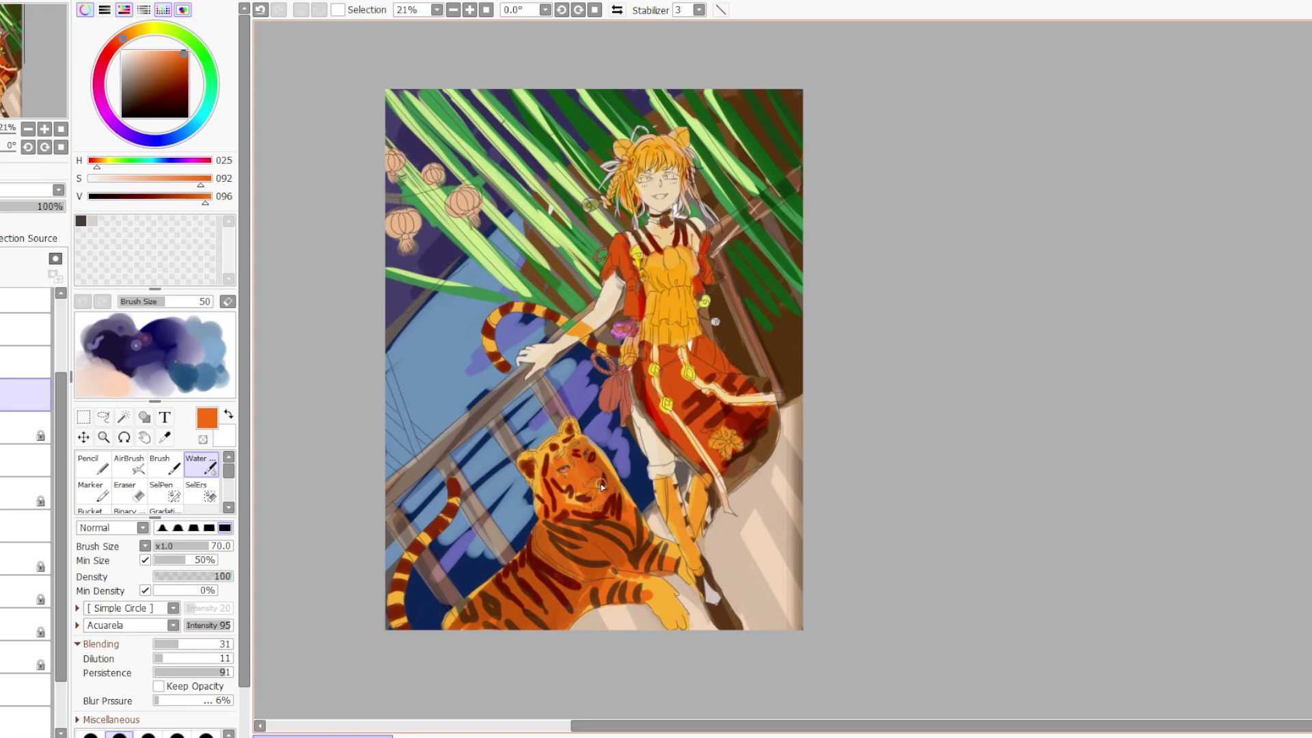
pyautogui.moveTo(592, 446); pyautogui.dragTo(616, 480)
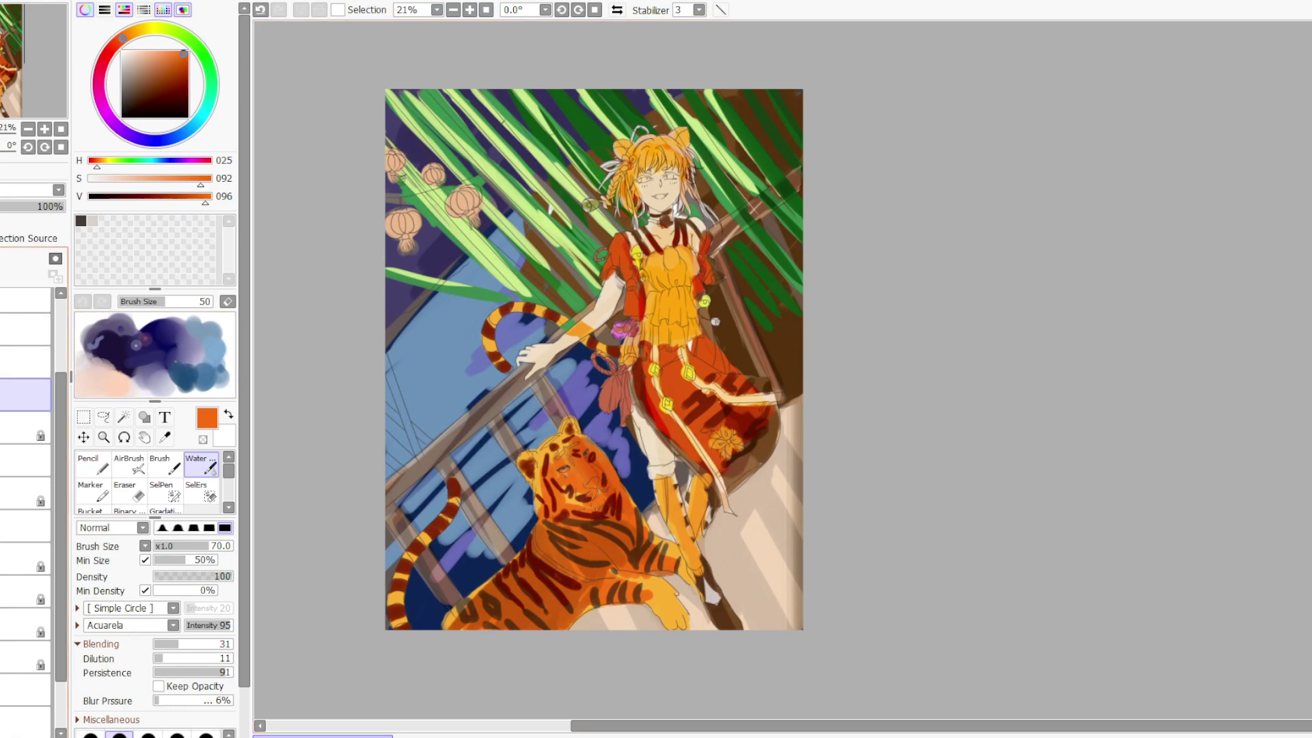
# Isolate the orange glaze layer from the tiger's base colours, sample its orange (H 029, S 066, V 080), and restore the base layer's visibility
pyautogui.click(25, 427)
pyautogui.click(1, 395)
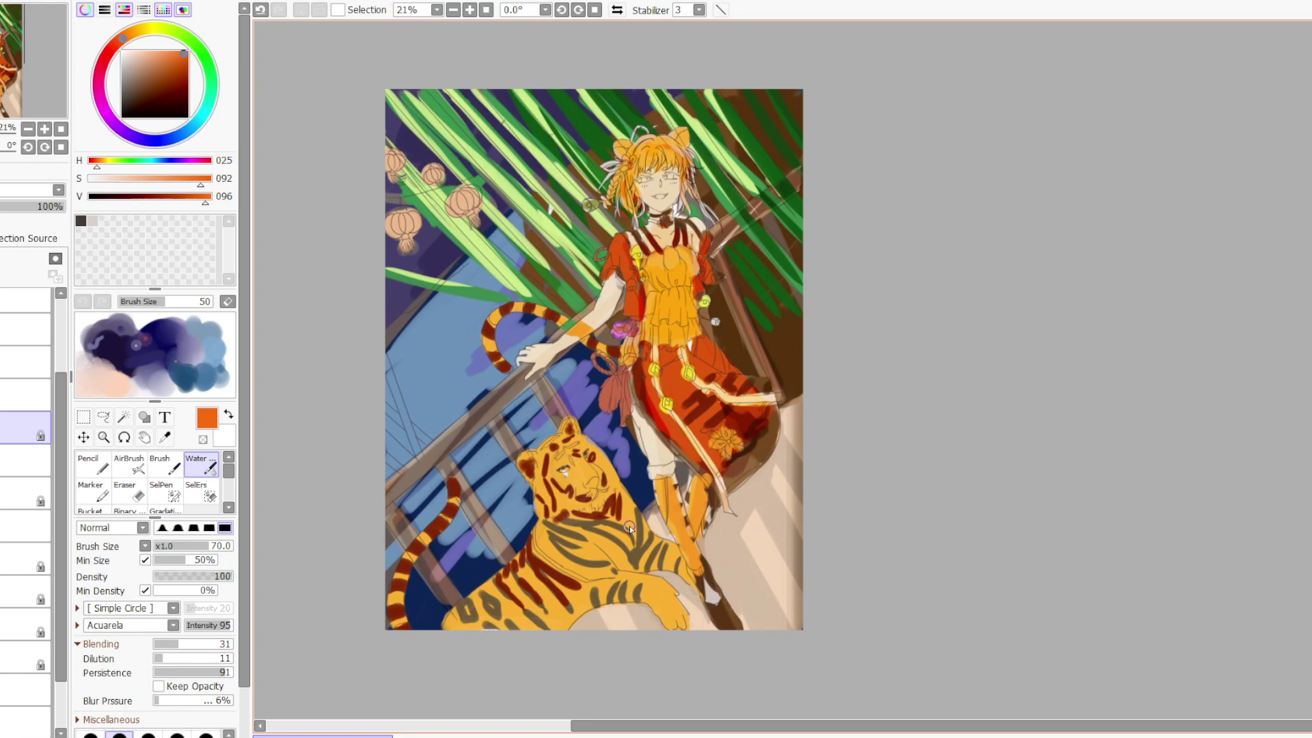
pyautogui.click(1, 428)
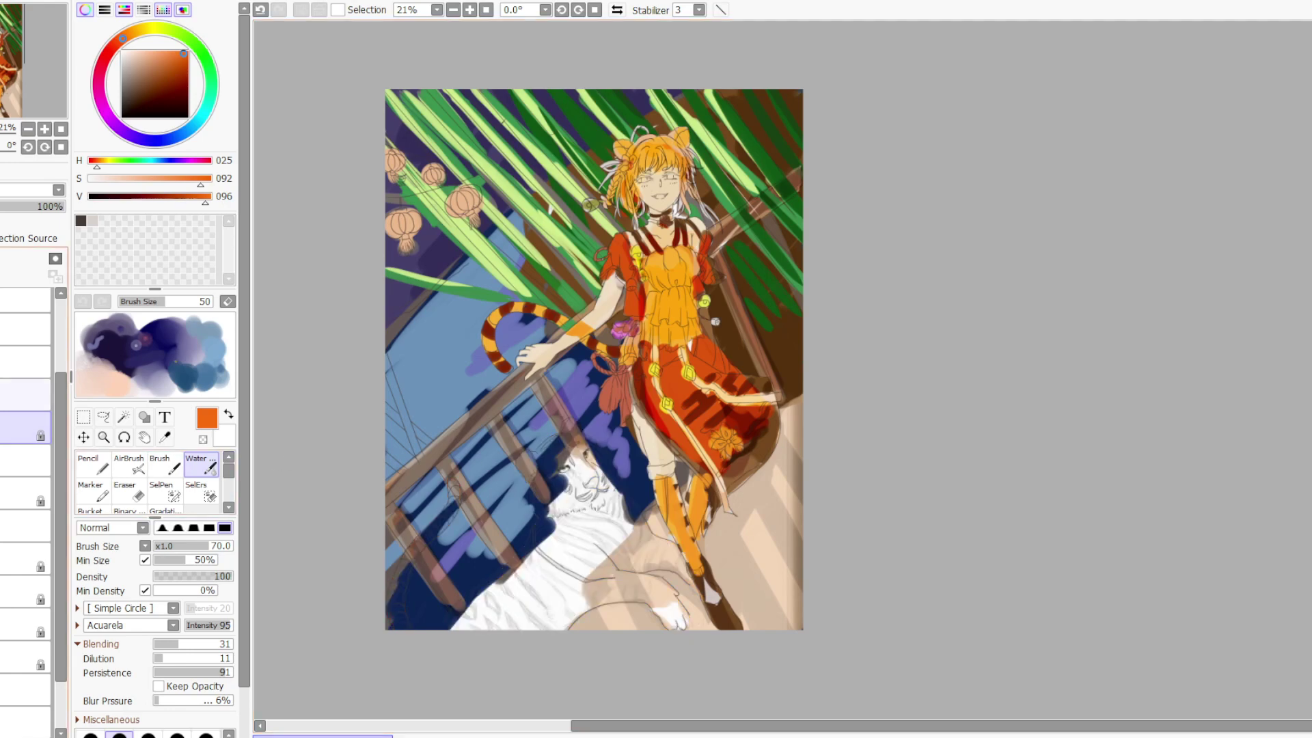
pyautogui.click(1, 394)
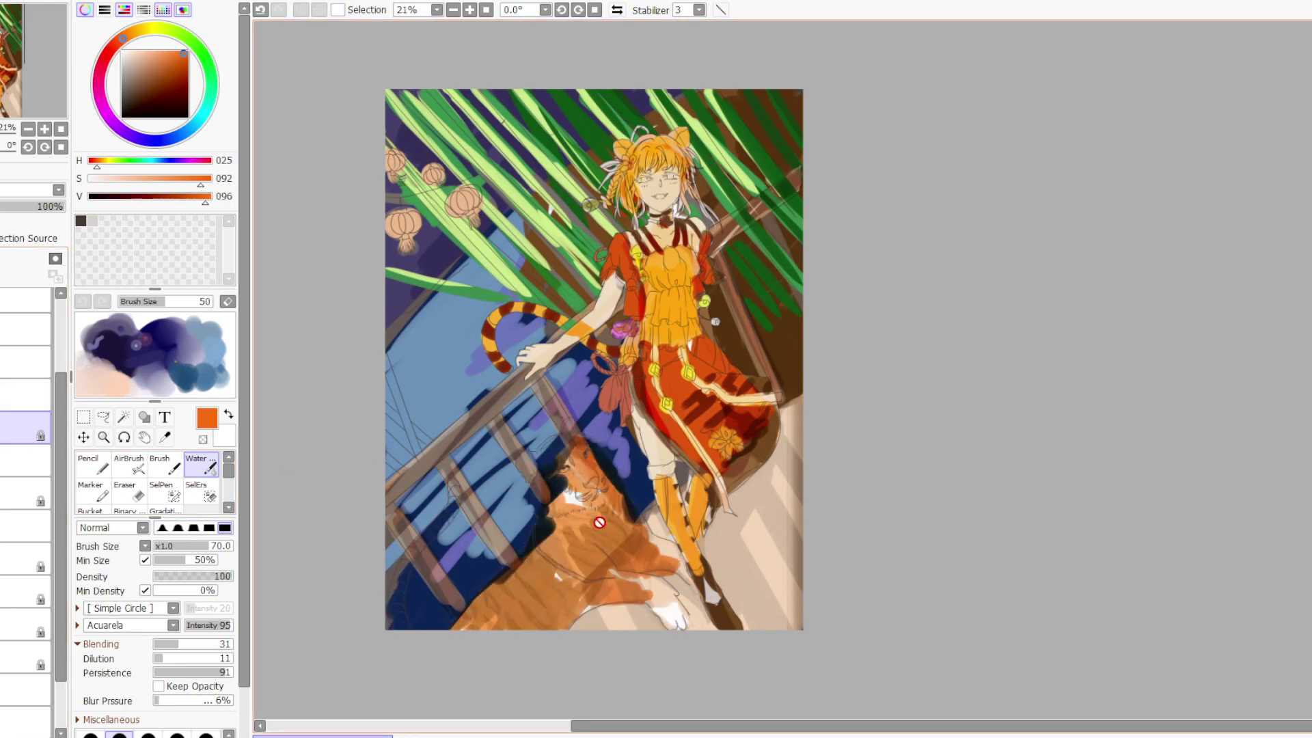
pyautogui.click(26, 395)
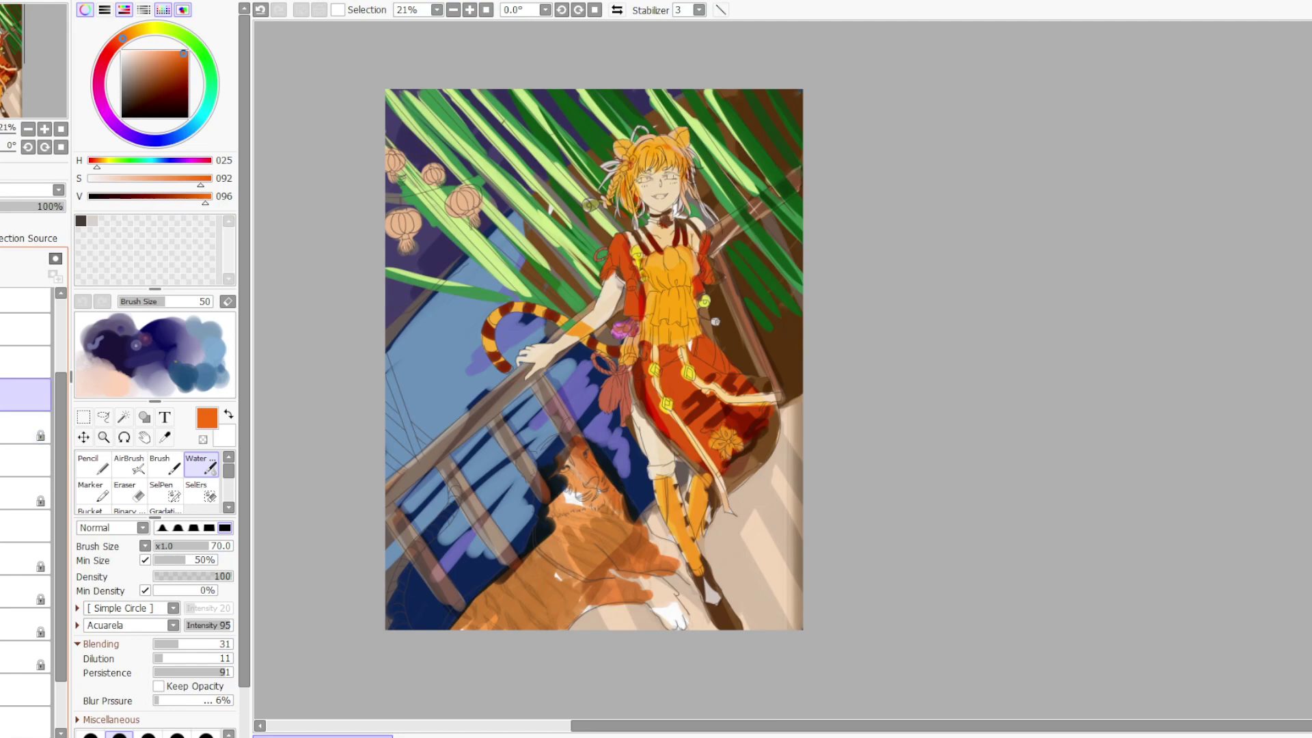
pyautogui.keyDown('alt'); pyautogui.click(607, 528); pyautogui.keyUp('alt')
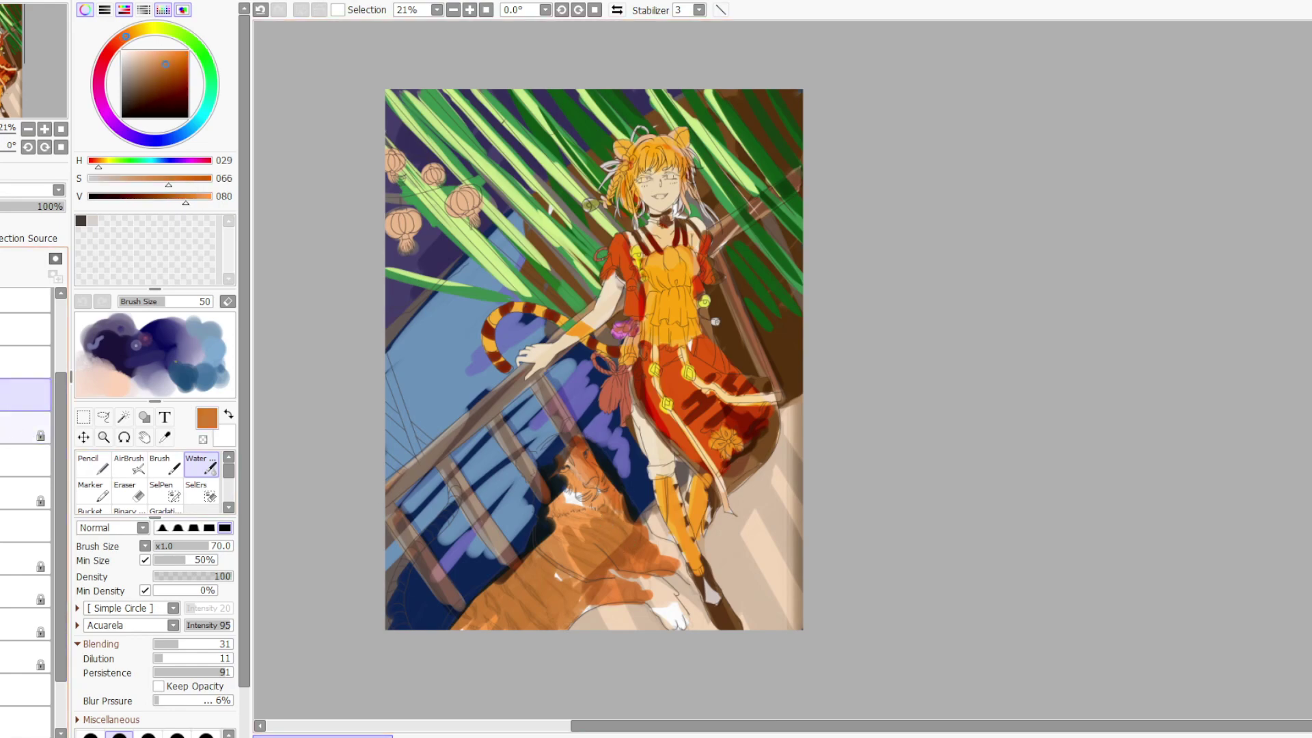
pyautogui.click(25, 427)
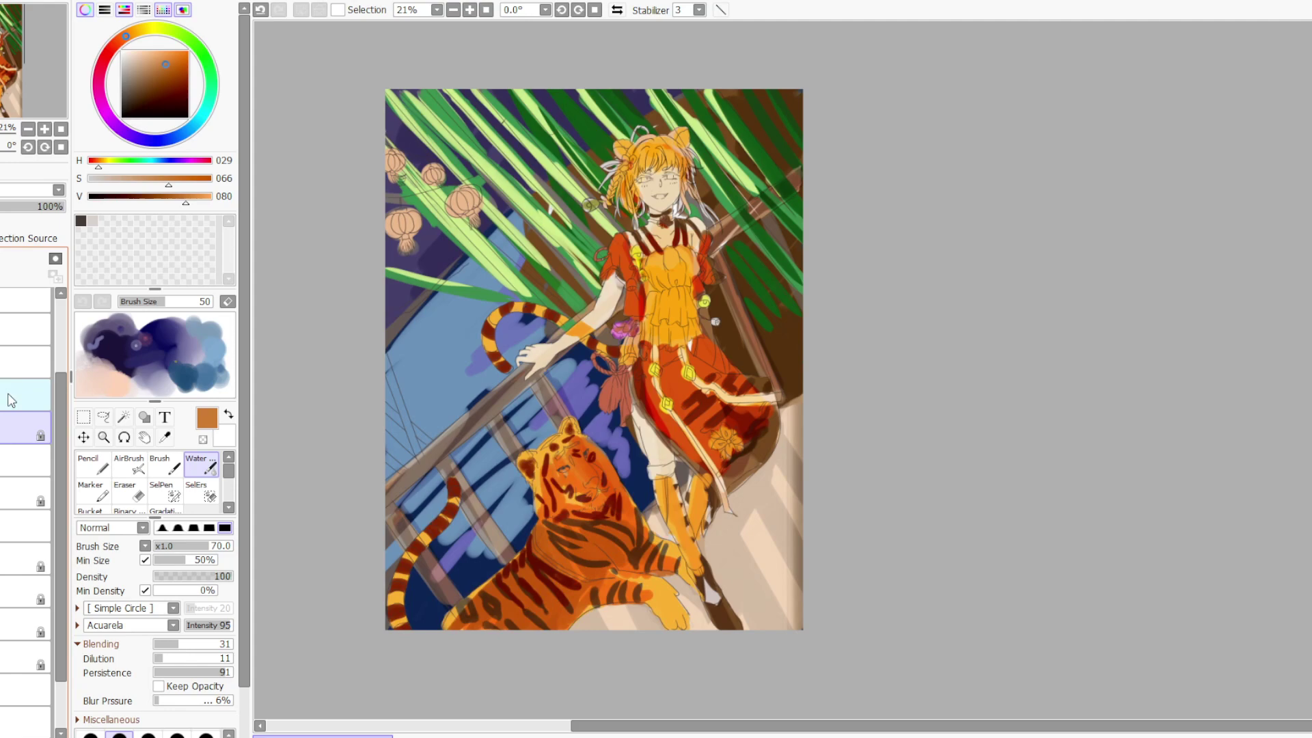
pyautogui.click(9, 395)
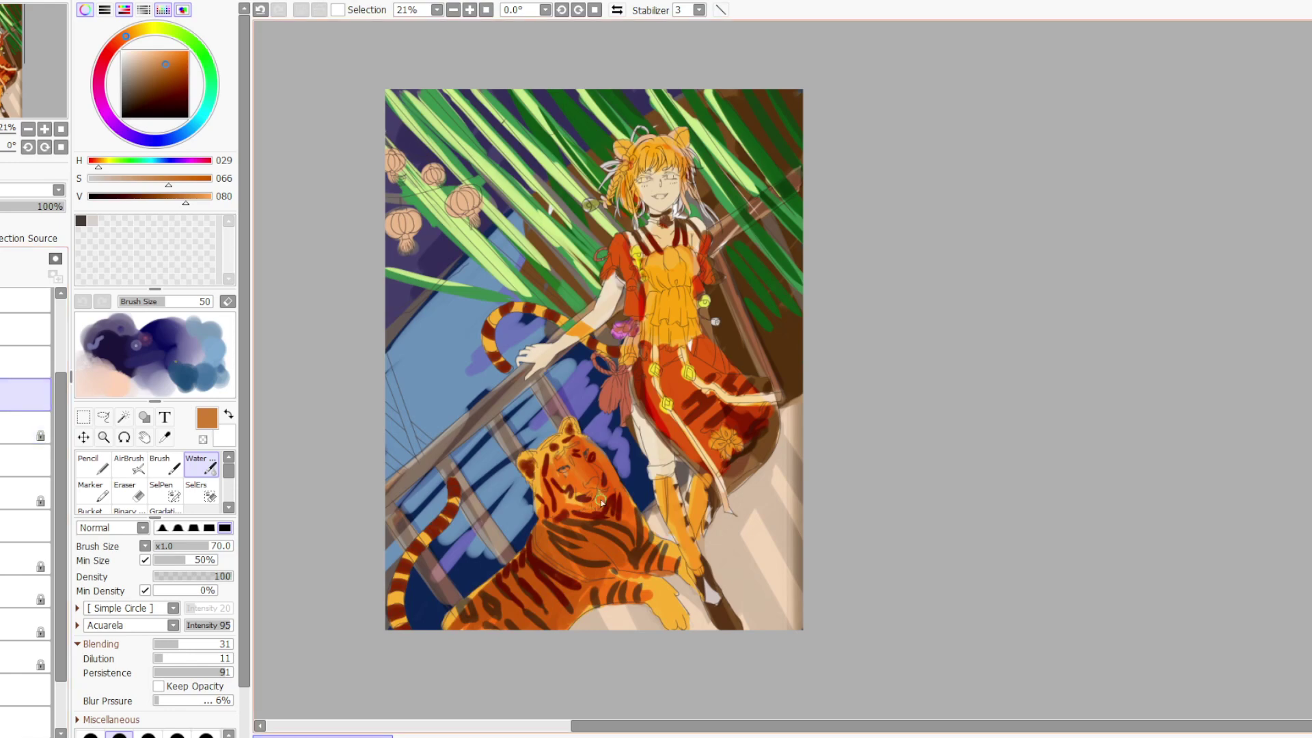
# Glaze the sampled orange over the tiger's face, forehead, chest, forelegs and striped tail
pyautogui.moveTo(599, 490)
pyautogui.mouseDown()
pyautogui.moveTo(585, 463)
pyautogui.moveTo(580, 489)
pyautogui.mouseUp()
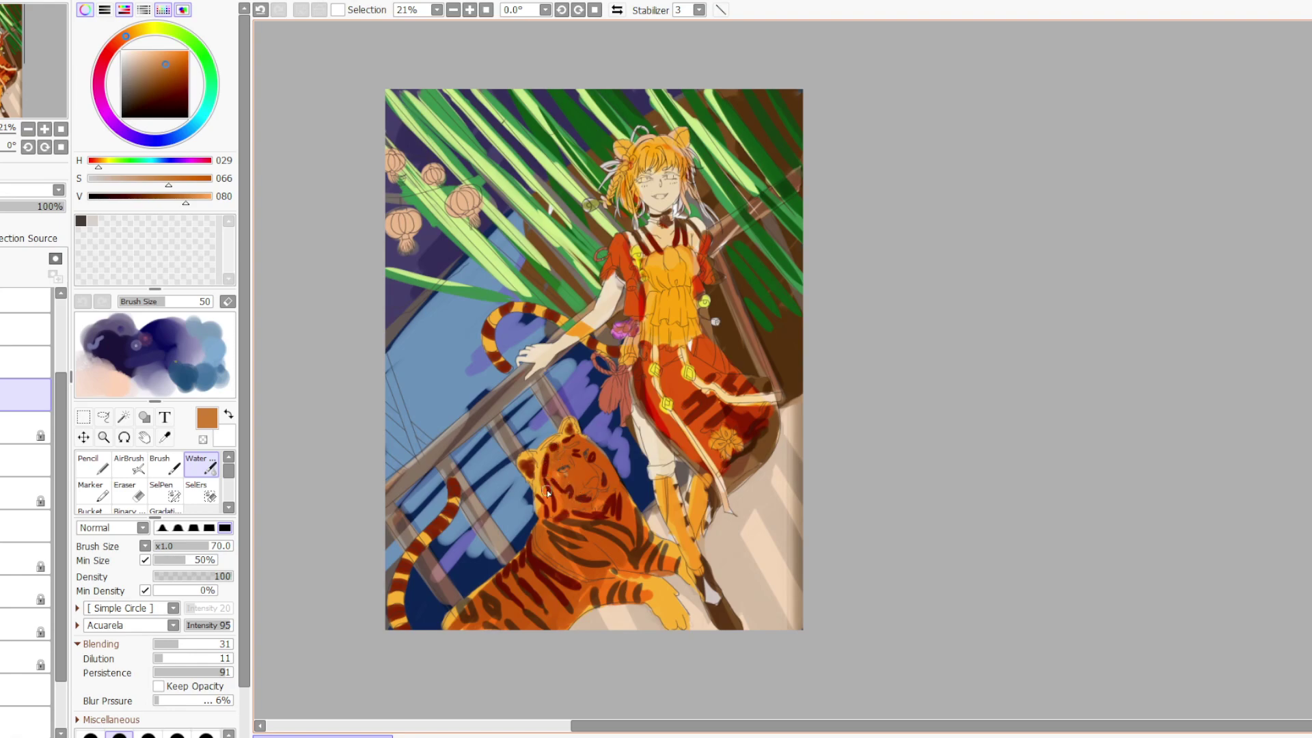
pyautogui.moveTo(567, 444)
pyautogui.mouseDown()
pyautogui.moveTo(568, 431)
pyautogui.moveTo(575, 444)
pyautogui.mouseUp()
pyautogui.moveTo(615, 498); pyautogui.dragTo(627, 508)
pyautogui.moveTo(599, 576)
pyautogui.mouseDown()
pyautogui.moveTo(667, 619)
pyautogui.moveTo(653, 591)
pyautogui.moveTo(679, 618)
pyautogui.moveTo(666, 602)
pyautogui.moveTo(669, 611)
pyautogui.moveTo(568, 615)
pyautogui.mouseUp()
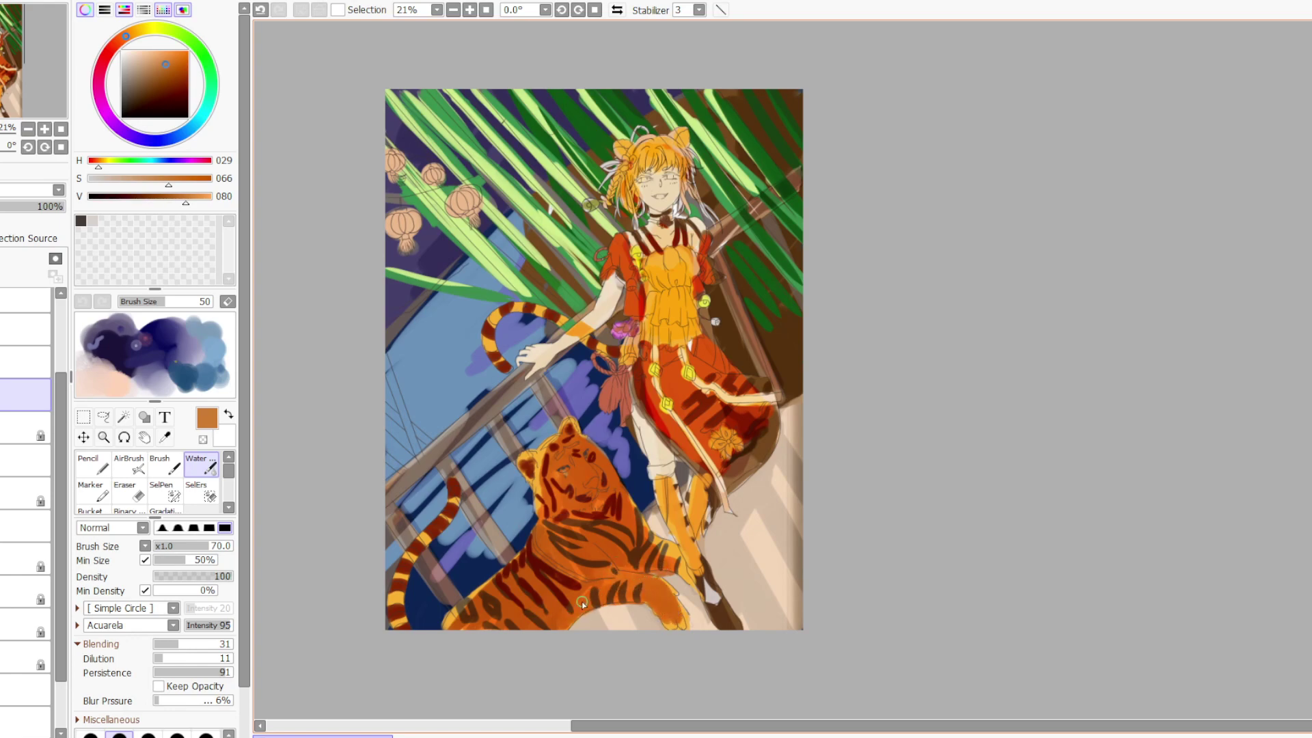
pyautogui.moveTo(398, 585)
pyautogui.mouseDown()
pyautogui.moveTo(406, 631)
pyautogui.moveTo(398, 580)
pyautogui.moveTo(393, 608)
pyautogui.moveTo(454, 503)
pyautogui.moveTo(403, 568)
pyautogui.mouseUp()
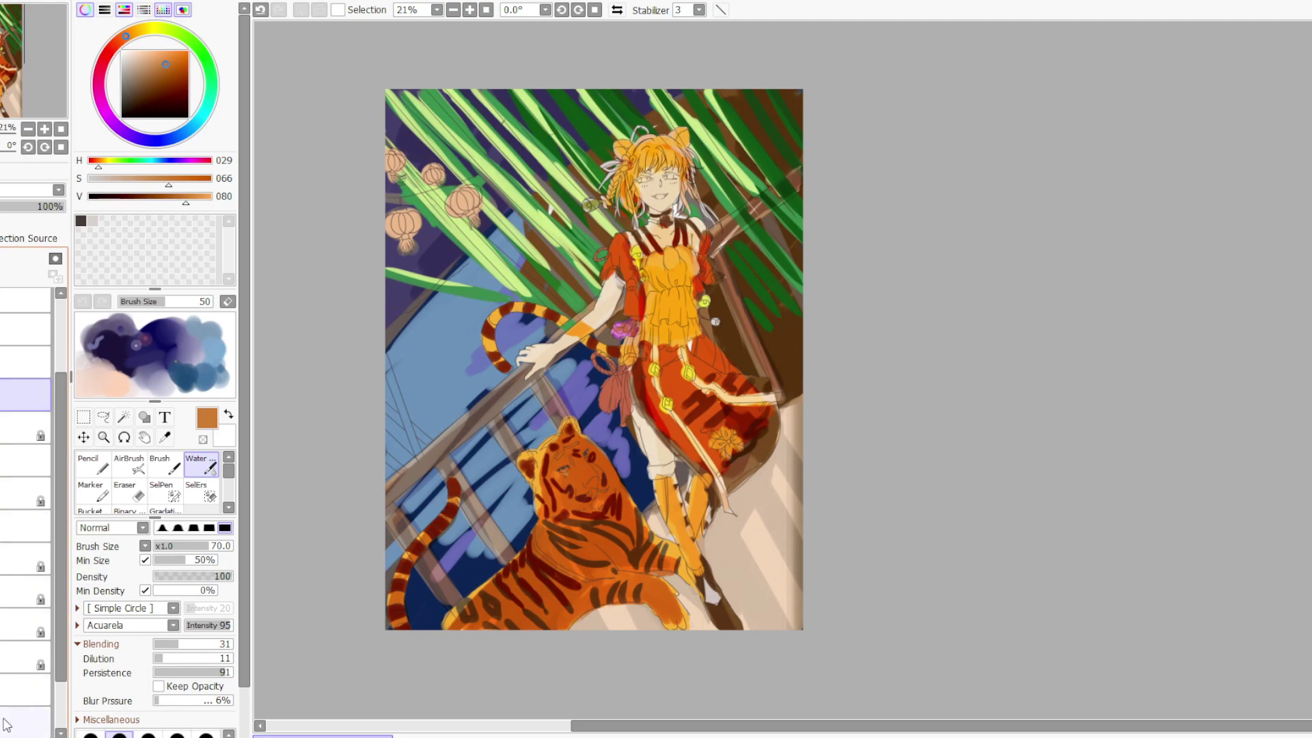
pyautogui.scroll(-2, 14, 673)
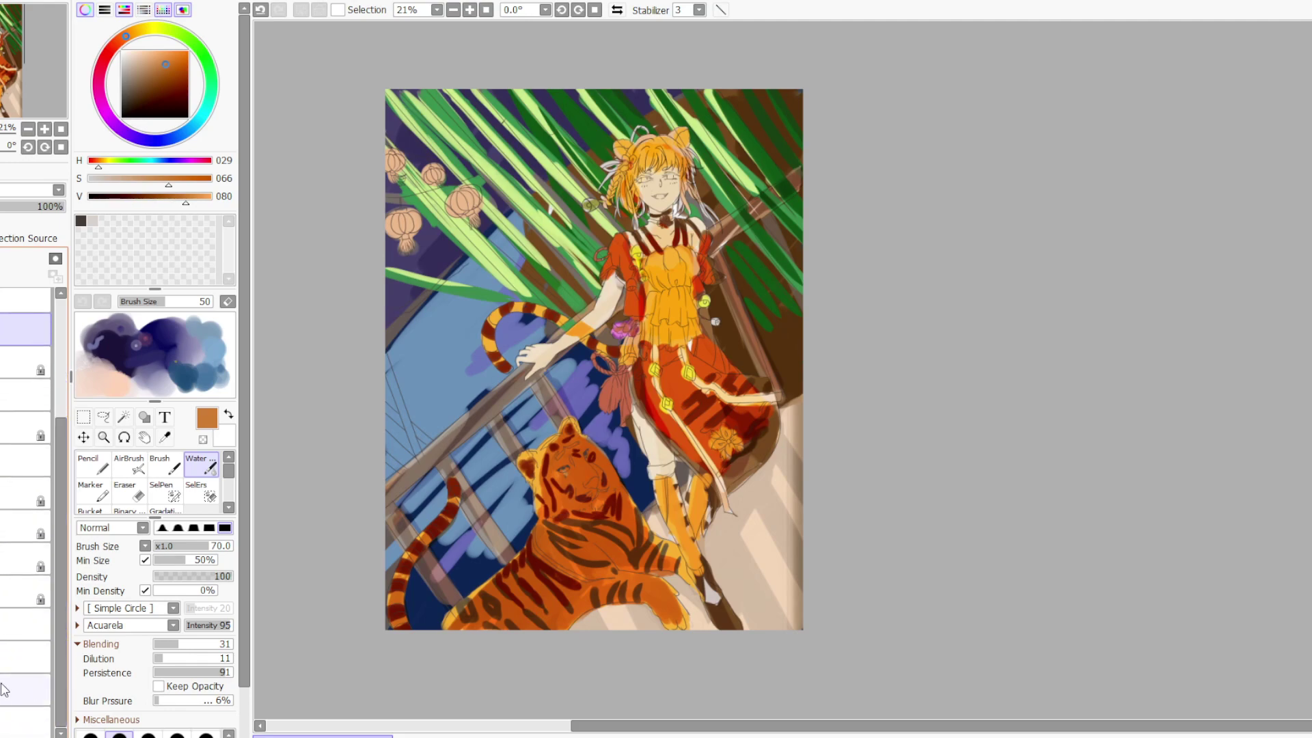
pyautogui.click(2, 657)
pyautogui.click(0, 657)
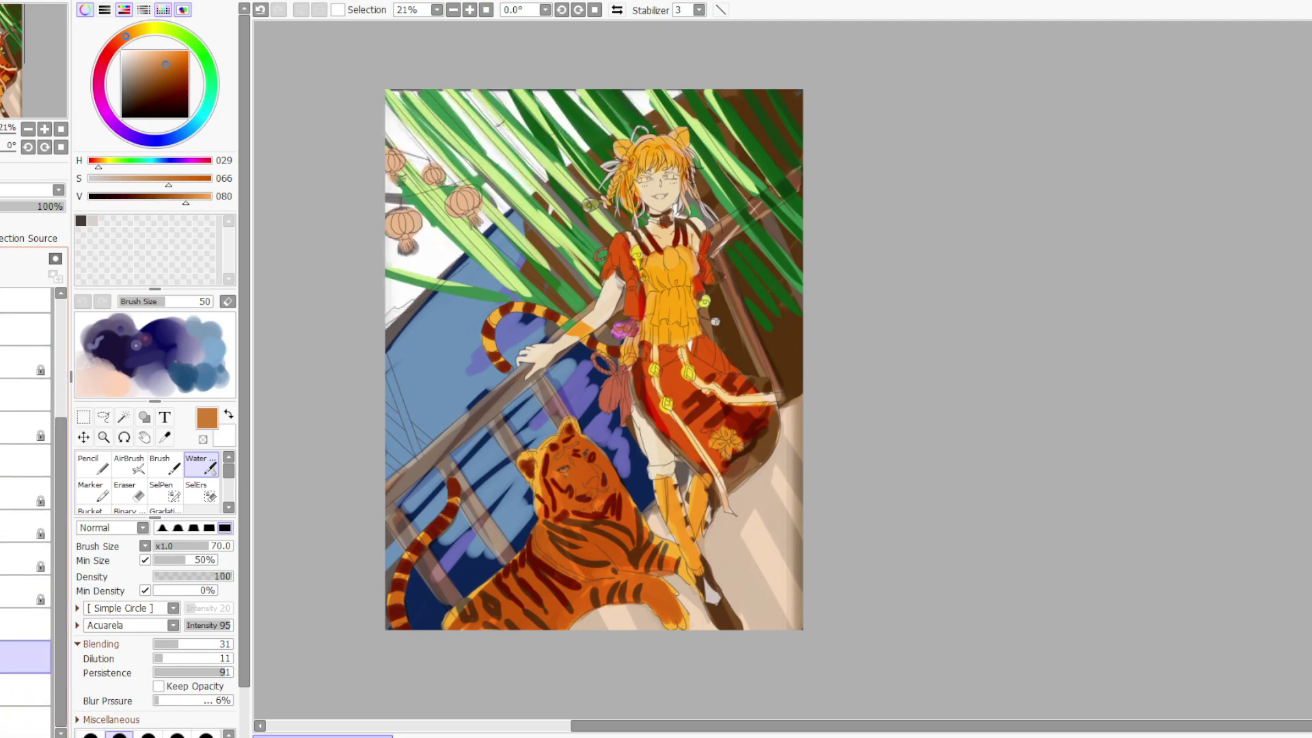
pyautogui.click(4, 656)
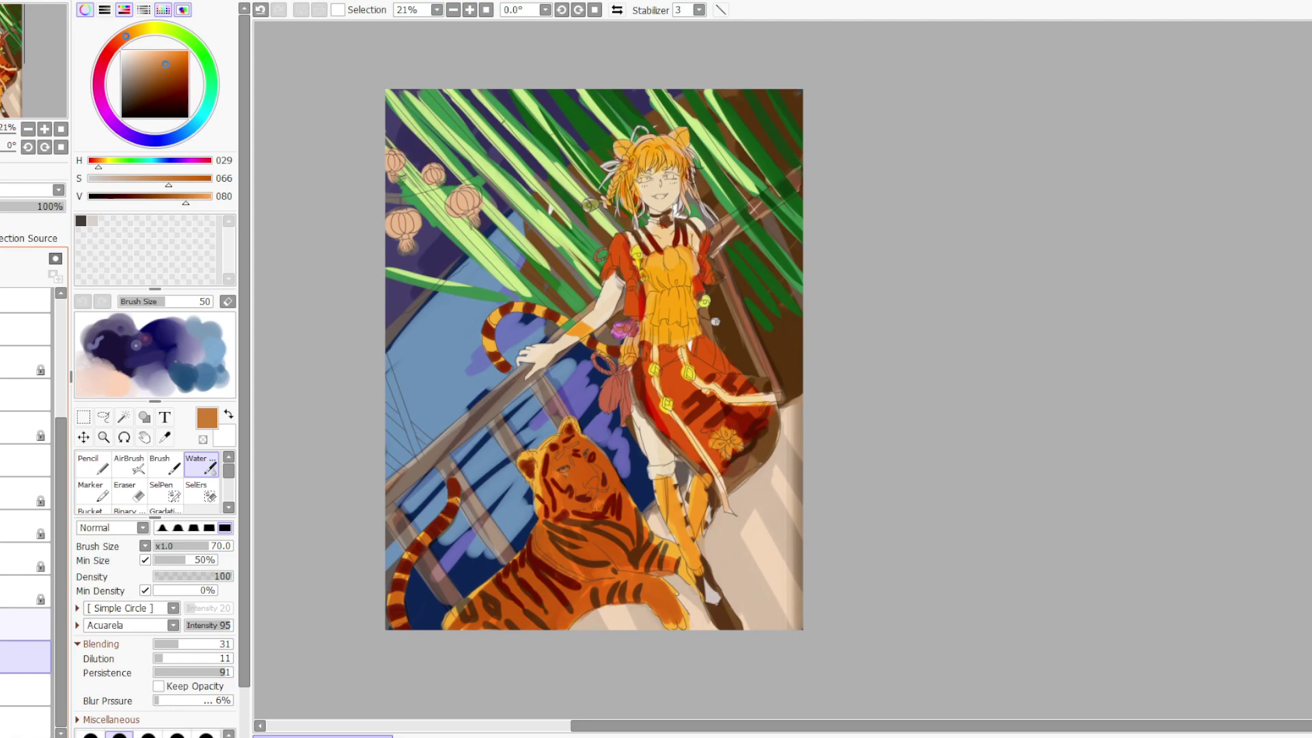
pyautogui.click(162, 32)
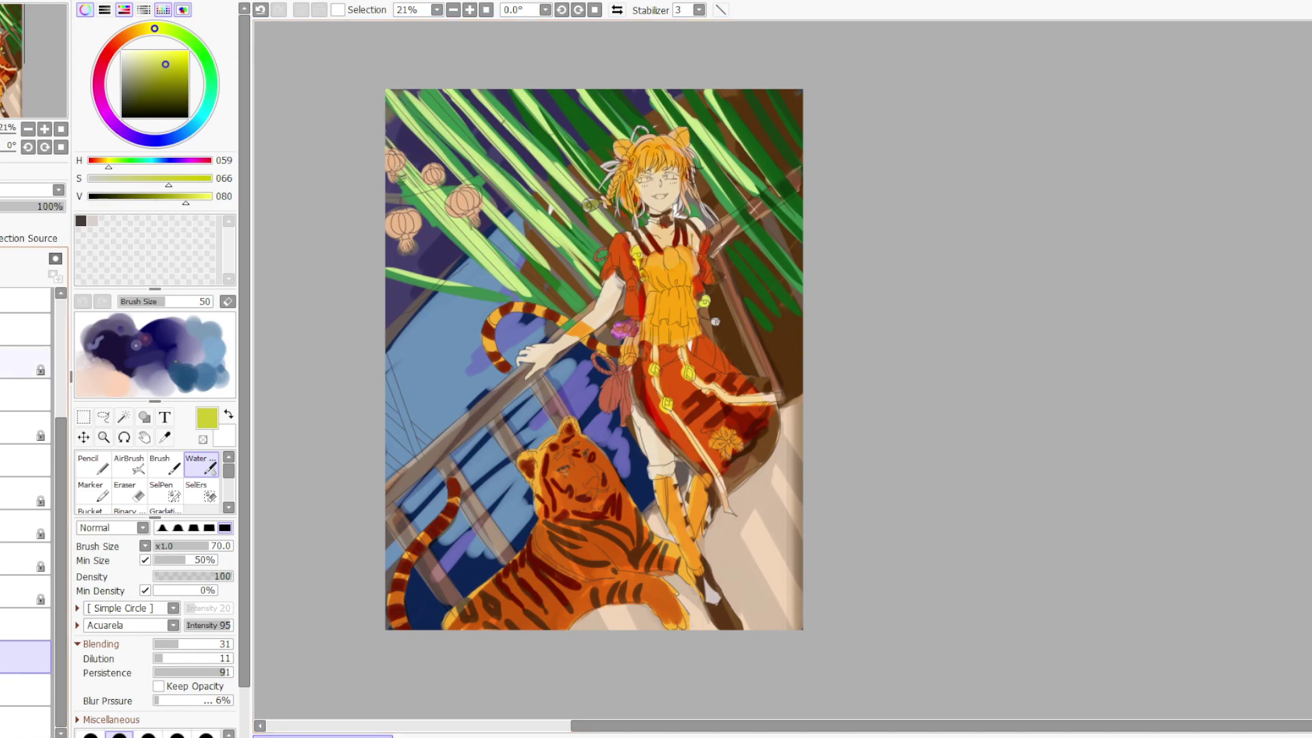
# Shade the hanging lanterns on their own layer with red (H 006, S 066, V 080) and pale yellow (H 060, S 058, V 093)
pyautogui.click(25, 460)
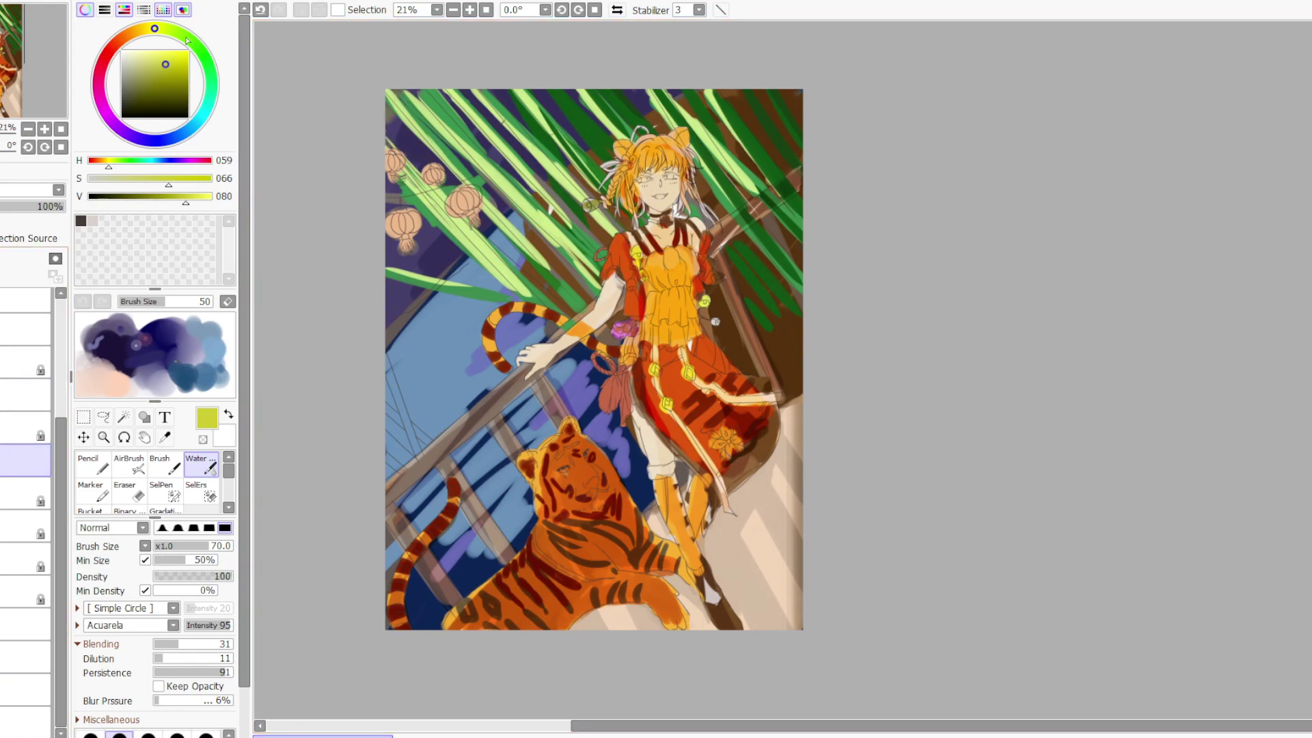
pyautogui.click(110, 51)
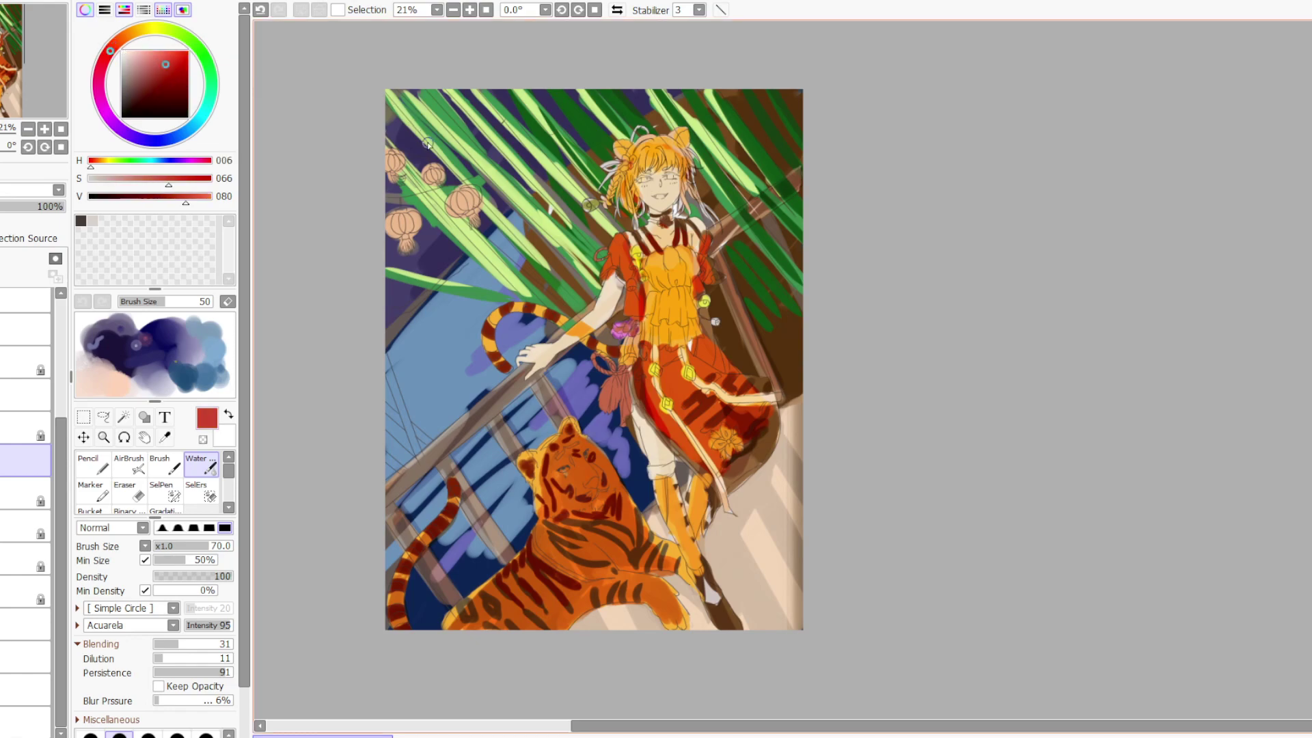
pyautogui.moveTo(429, 159)
pyautogui.mouseDown()
pyautogui.moveTo(379, 156)
pyautogui.moveTo(395, 146)
pyautogui.moveTo(383, 165)
pyautogui.moveTo(409, 176)
pyautogui.moveTo(402, 231)
pyautogui.mouseUp()
pyautogui.moveTo(487, 198)
pyautogui.mouseDown()
pyautogui.moveTo(464, 203)
pyautogui.moveTo(469, 218)
pyautogui.moveTo(428, 175)
pyautogui.moveTo(440, 182)
pyautogui.mouseUp()
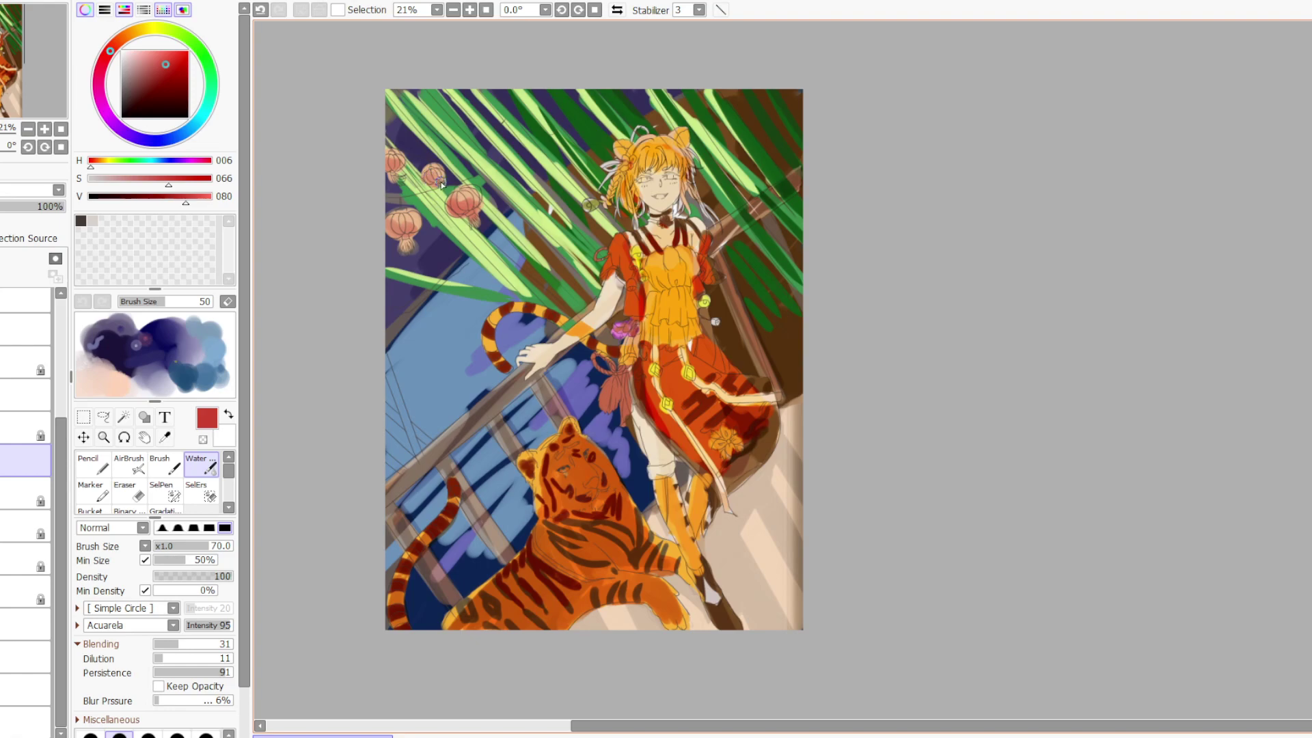
pyautogui.click(155, 28)
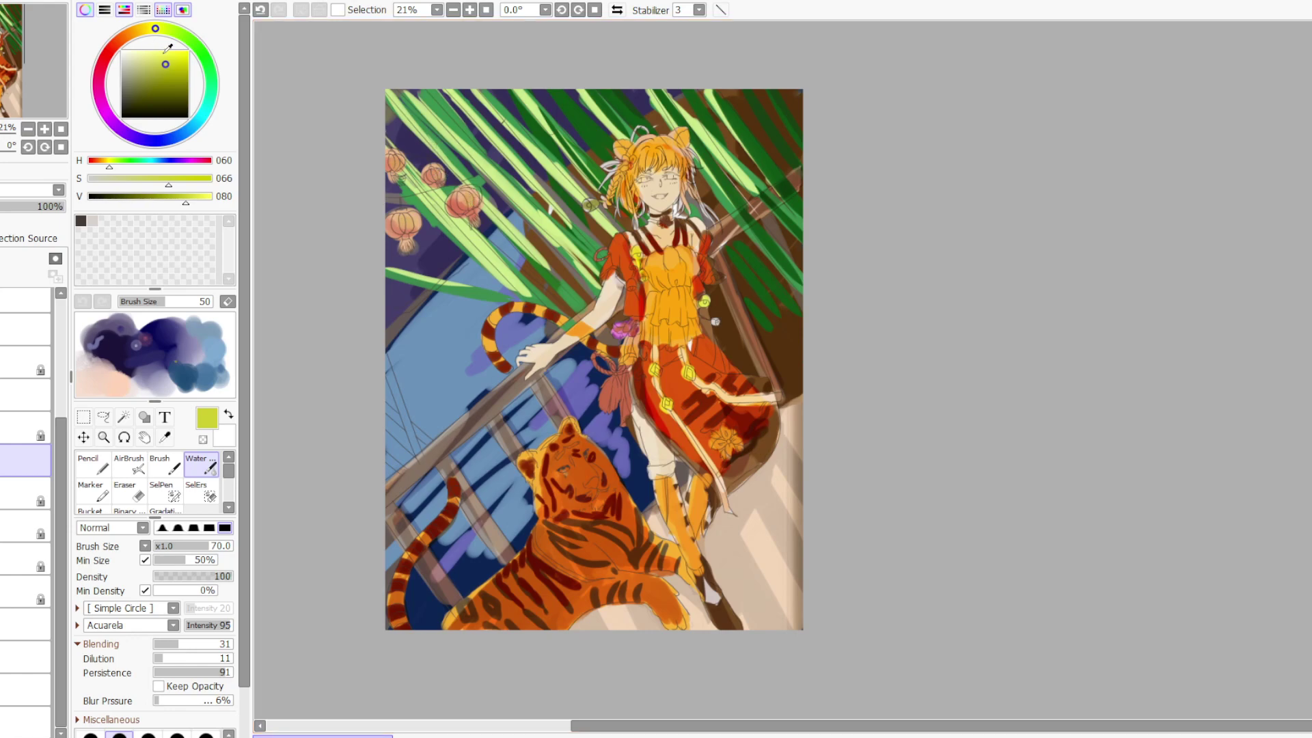
pyautogui.click(161, 56)
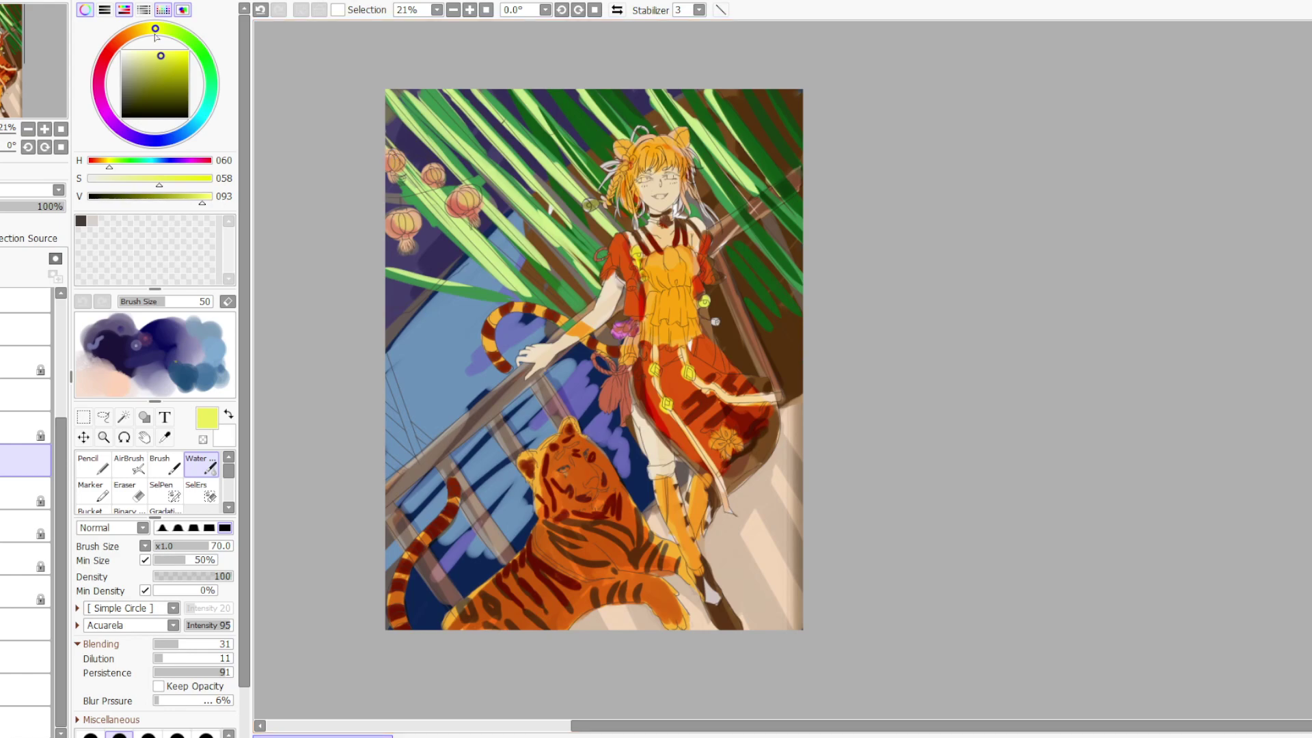
# Sample brown (H 030, S 038, V 045) on the floor layer and shade the beige floor beside the skirt and along the canvas edge
pyautogui.click(25, 328)
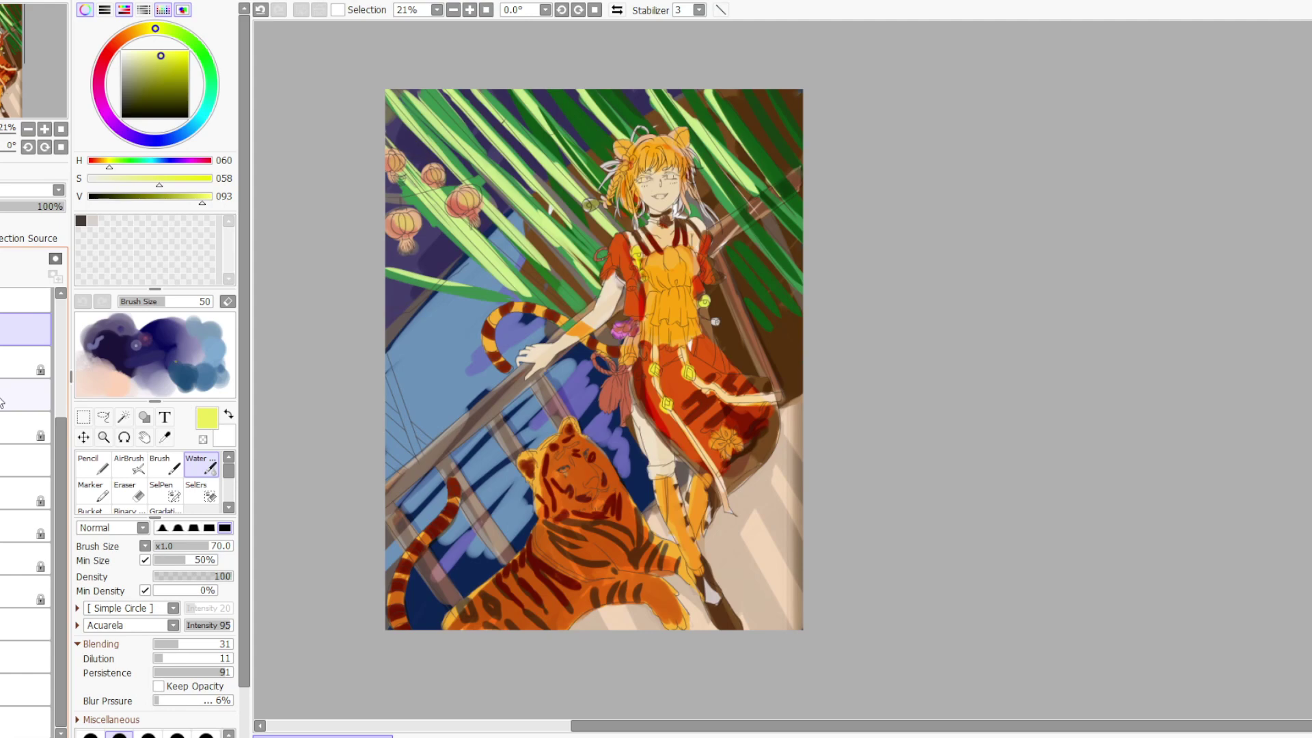
pyautogui.click(2, 401)
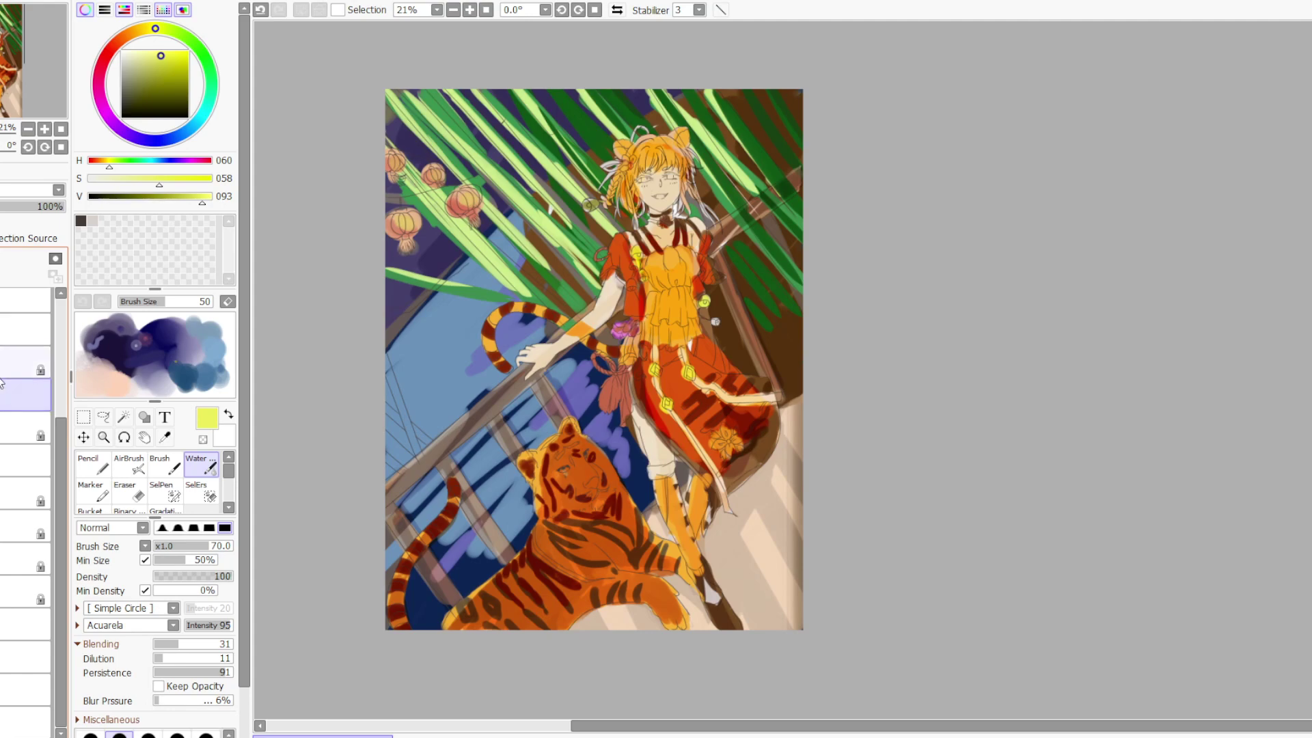
pyautogui.keyDown('alt'); pyautogui.click(776, 439); pyautogui.keyUp('alt')
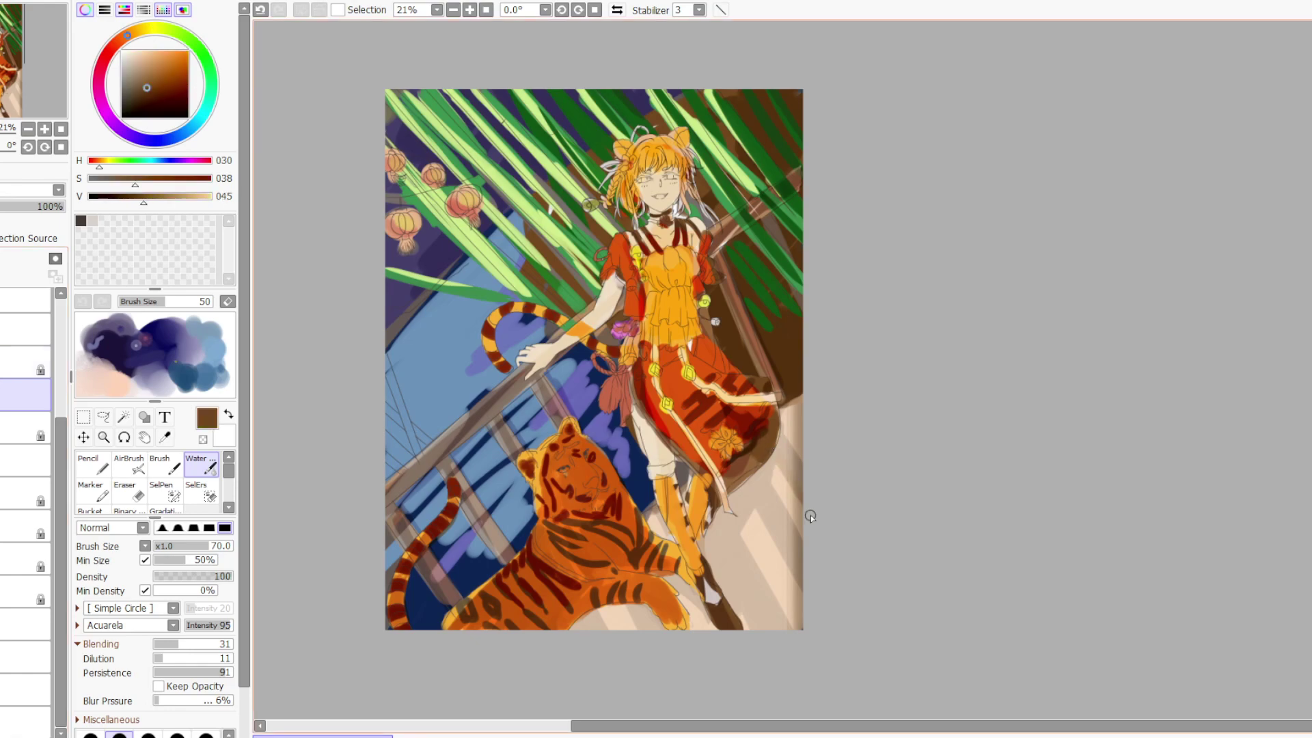
pyautogui.moveTo(783, 438)
pyautogui.mouseDown()
pyautogui.moveTo(803, 484)
pyautogui.moveTo(802, 573)
pyautogui.mouseUp()
pyautogui.moveTo(755, 477); pyautogui.dragTo(814, 585)
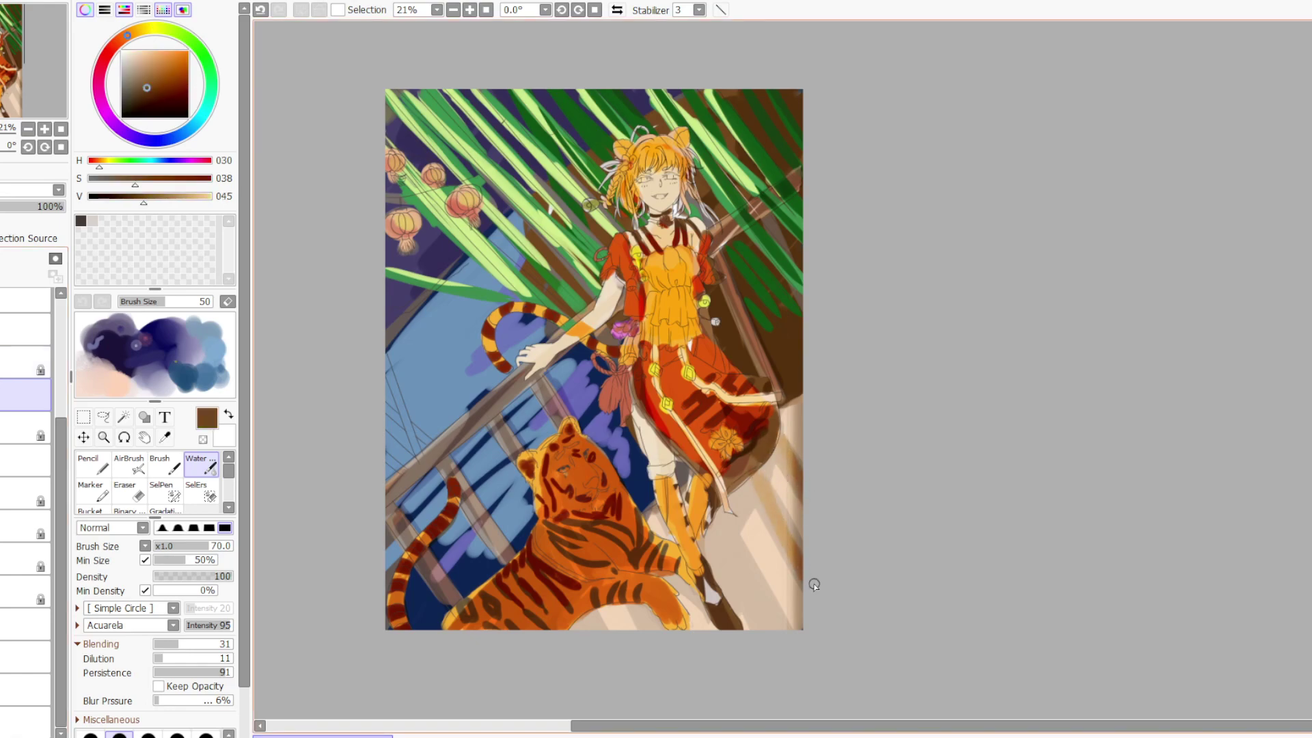
# Deepen the floor planks beside the girl's boots and under the tiger's forelegs with dark brown (H 030, S 032, V 033)
pyautogui.keyDown('alt'); pyautogui.click(777, 334); pyautogui.keyUp('alt')
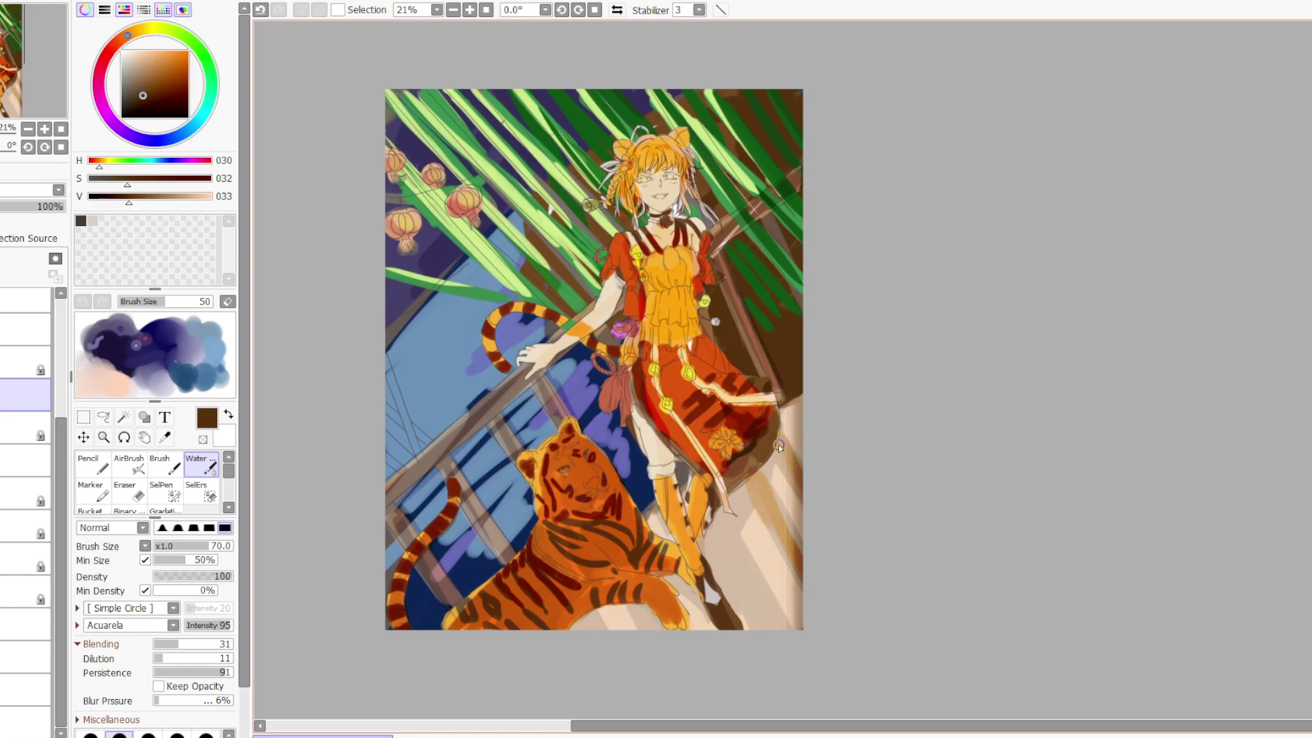
pyautogui.moveTo(779, 446)
pyautogui.mouseDown()
pyautogui.moveTo(747, 481)
pyautogui.moveTo(789, 556)
pyautogui.mouseUp()
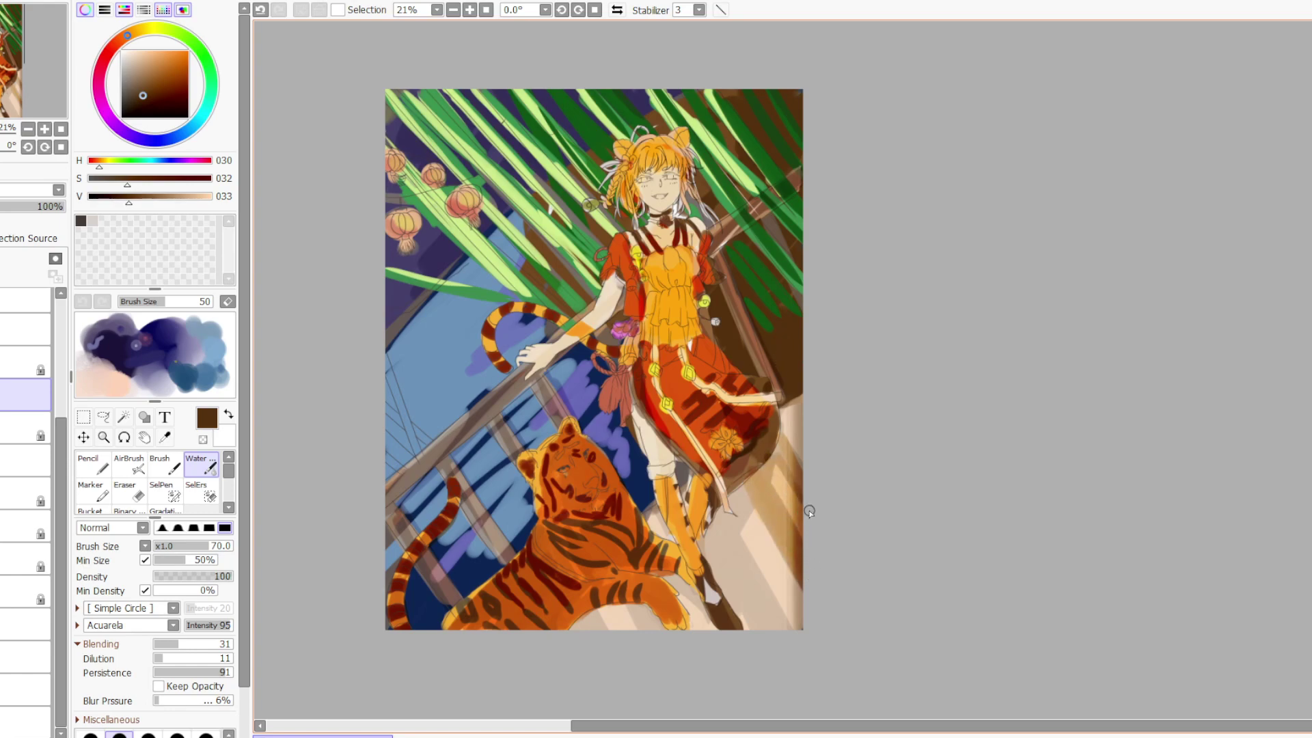
pyautogui.moveTo(778, 425)
pyautogui.mouseDown()
pyautogui.moveTo(808, 479)
pyautogui.moveTo(804, 439)
pyautogui.mouseUp()
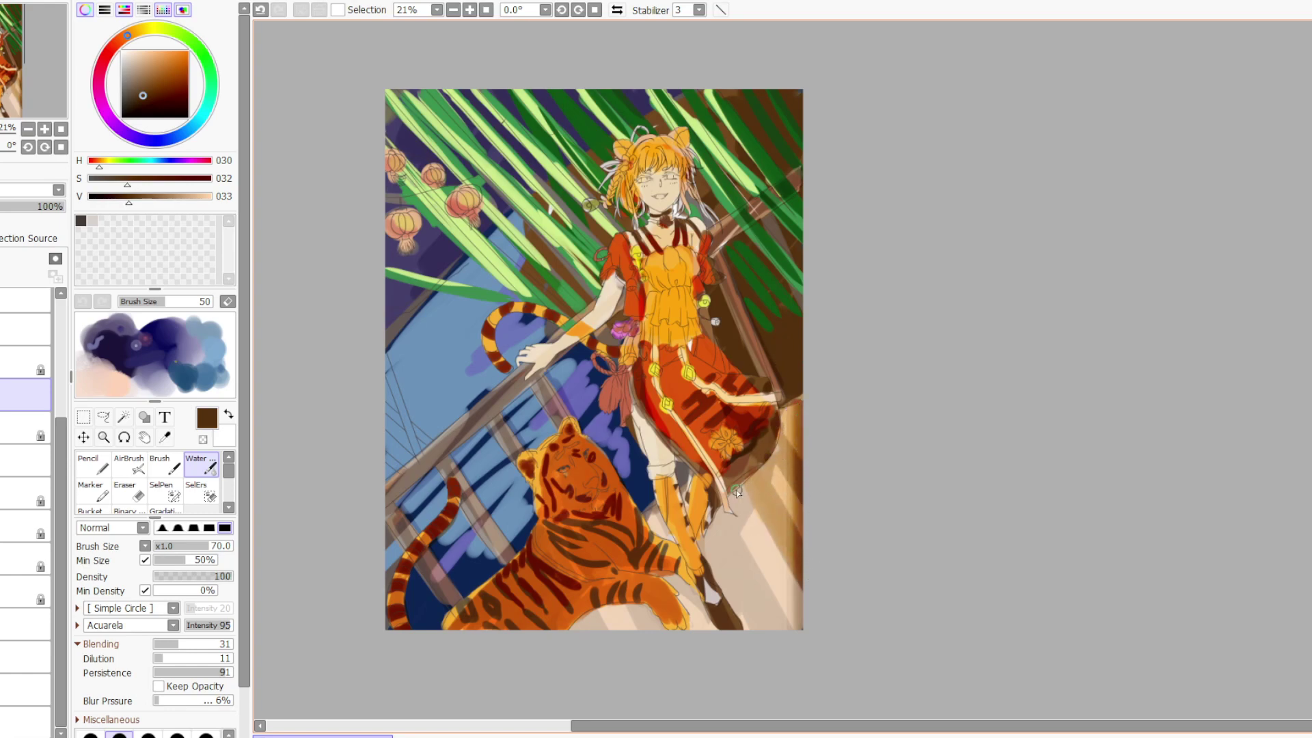
pyautogui.moveTo(737, 490)
pyautogui.mouseDown()
pyautogui.moveTo(791, 604)
pyautogui.moveTo(748, 583)
pyautogui.moveTo(758, 624)
pyautogui.mouseUp()
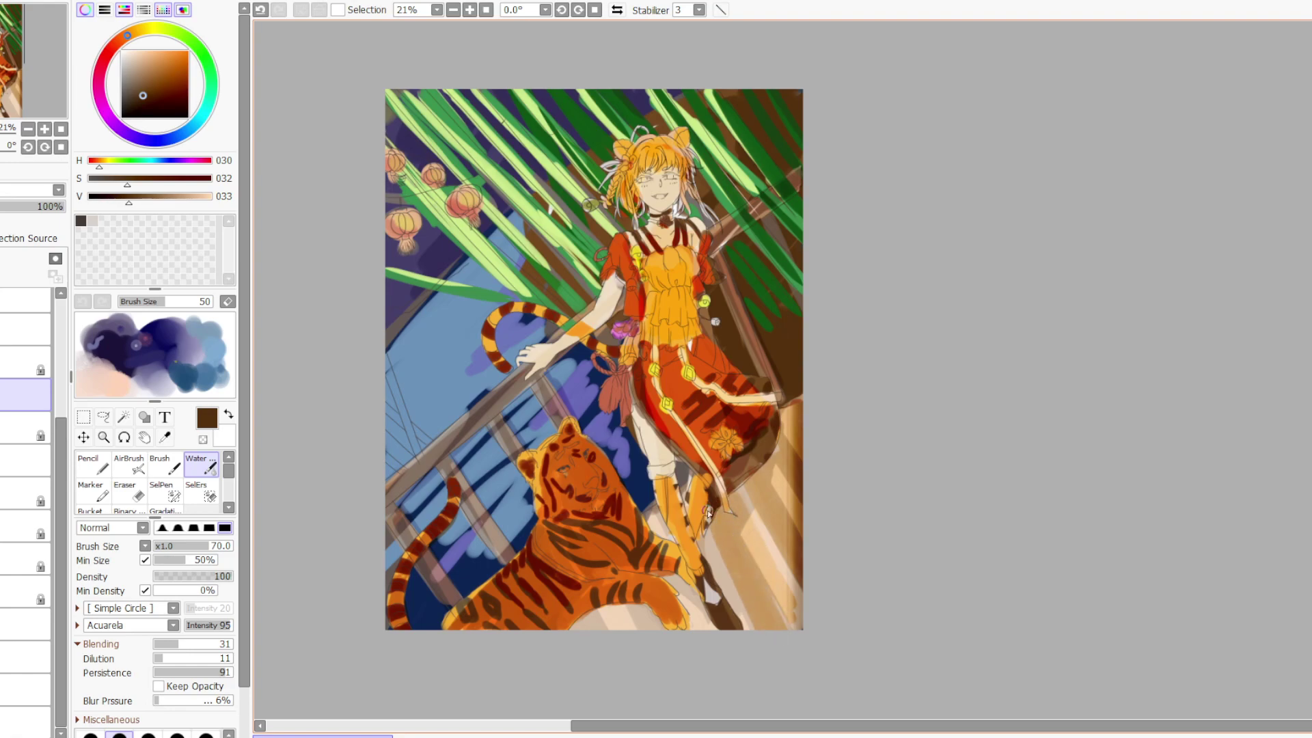
pyautogui.moveTo(702, 506); pyautogui.dragTo(748, 623)
pyautogui.moveTo(695, 520); pyautogui.dragTo(729, 609)
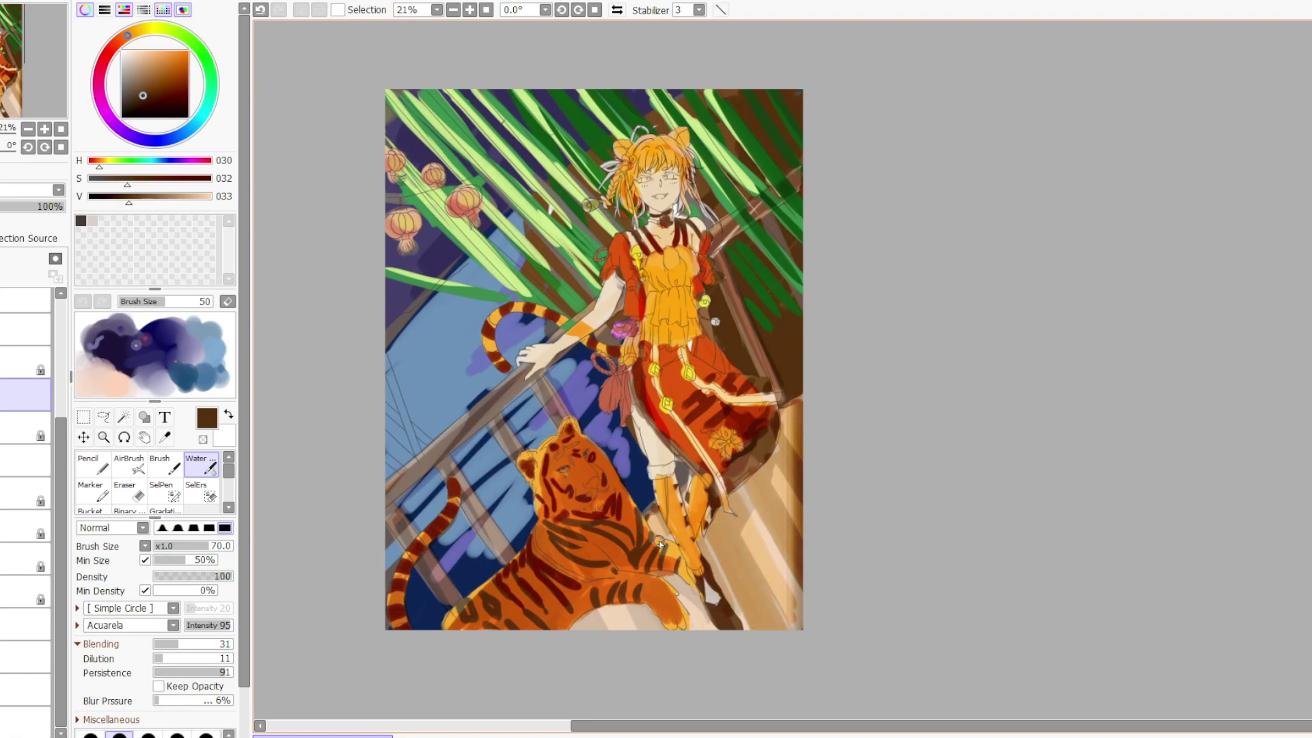
pyautogui.moveTo(634, 611)
pyautogui.mouseDown()
pyautogui.moveTo(599, 604)
pyautogui.moveTo(615, 649)
pyautogui.moveTo(575, 617)
pyautogui.mouseUp()
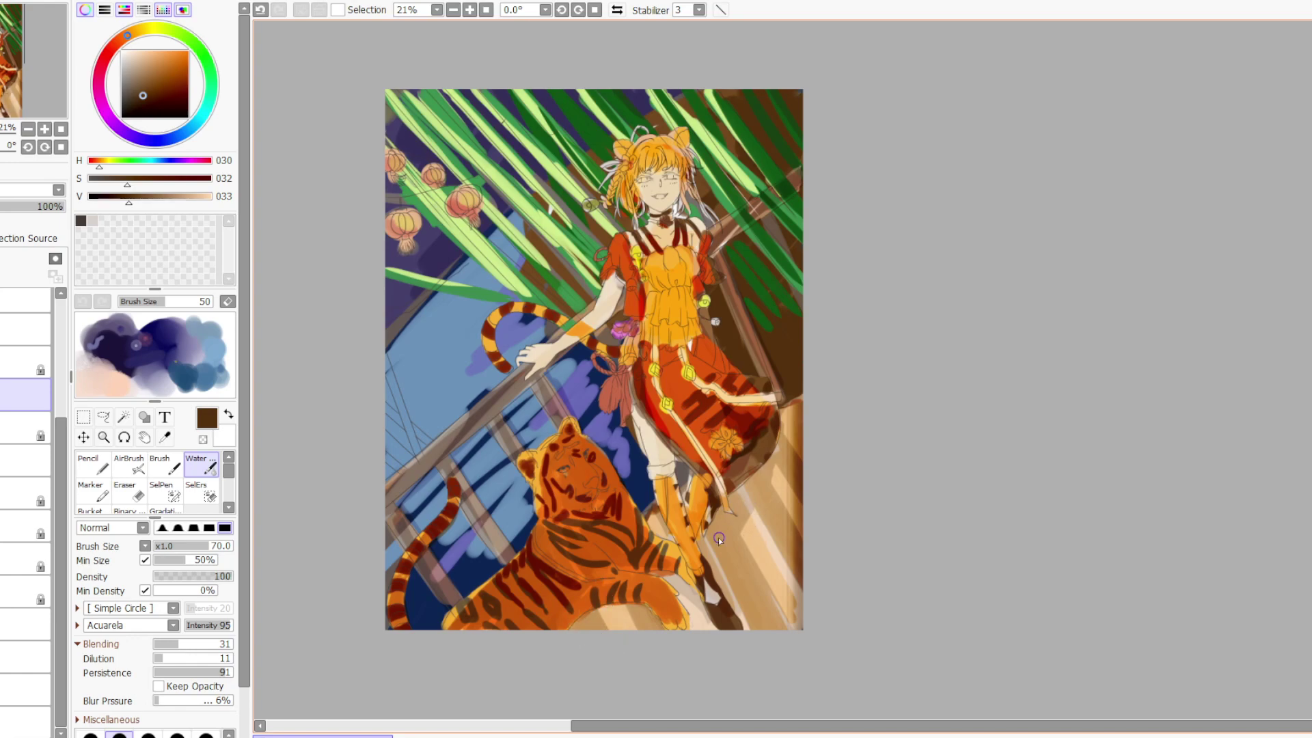
# Shade the floor's outer edge and the area beneath the skirt with dark blue (H 220, S 032, V 033), and sample a dark reddish brown there
pyautogui.keyDown('alt'); pyautogui.click(480, 540); pyautogui.keyUp('alt')
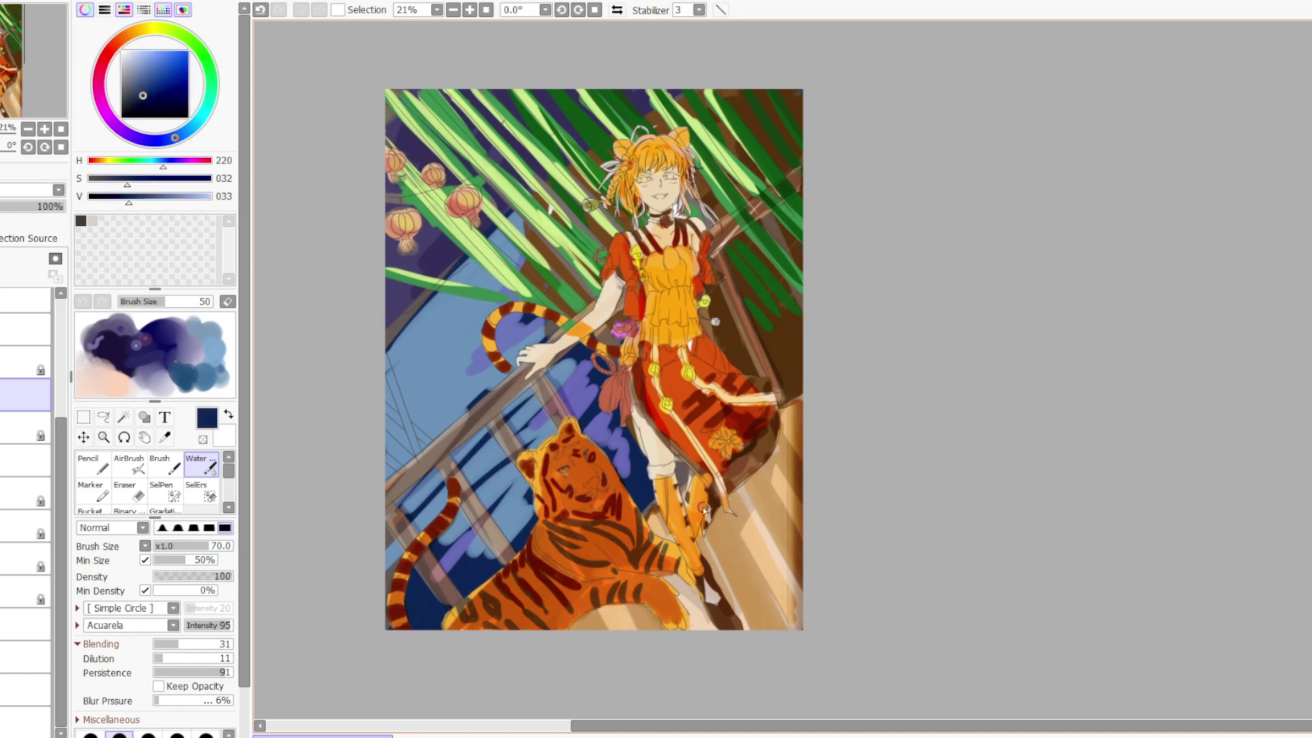
pyautogui.moveTo(786, 637)
pyautogui.mouseDown()
pyautogui.moveTo(747, 527)
pyautogui.moveTo(788, 551)
pyautogui.moveTo(819, 514)
pyautogui.mouseUp()
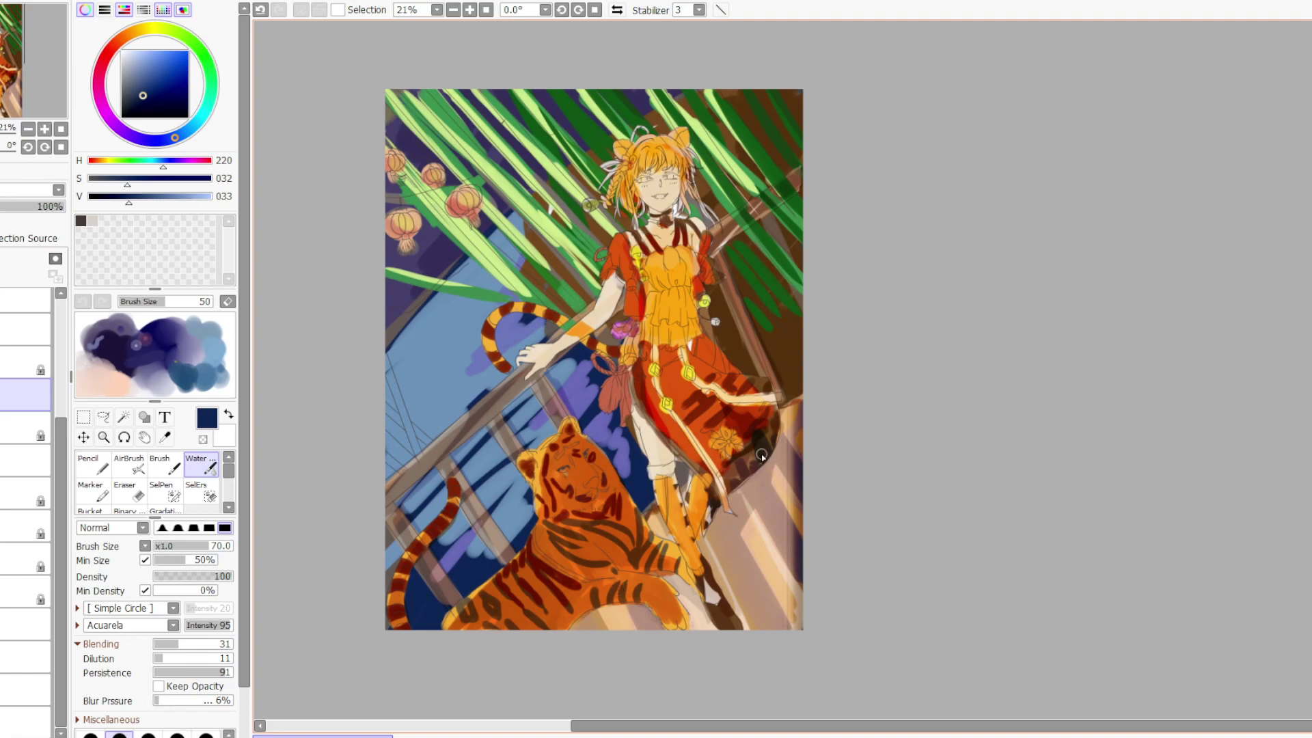
pyautogui.moveTo(764, 442); pyautogui.dragTo(732, 472)
pyautogui.keyDown('alt'); pyautogui.click(744, 463); pyautogui.keyUp('alt')
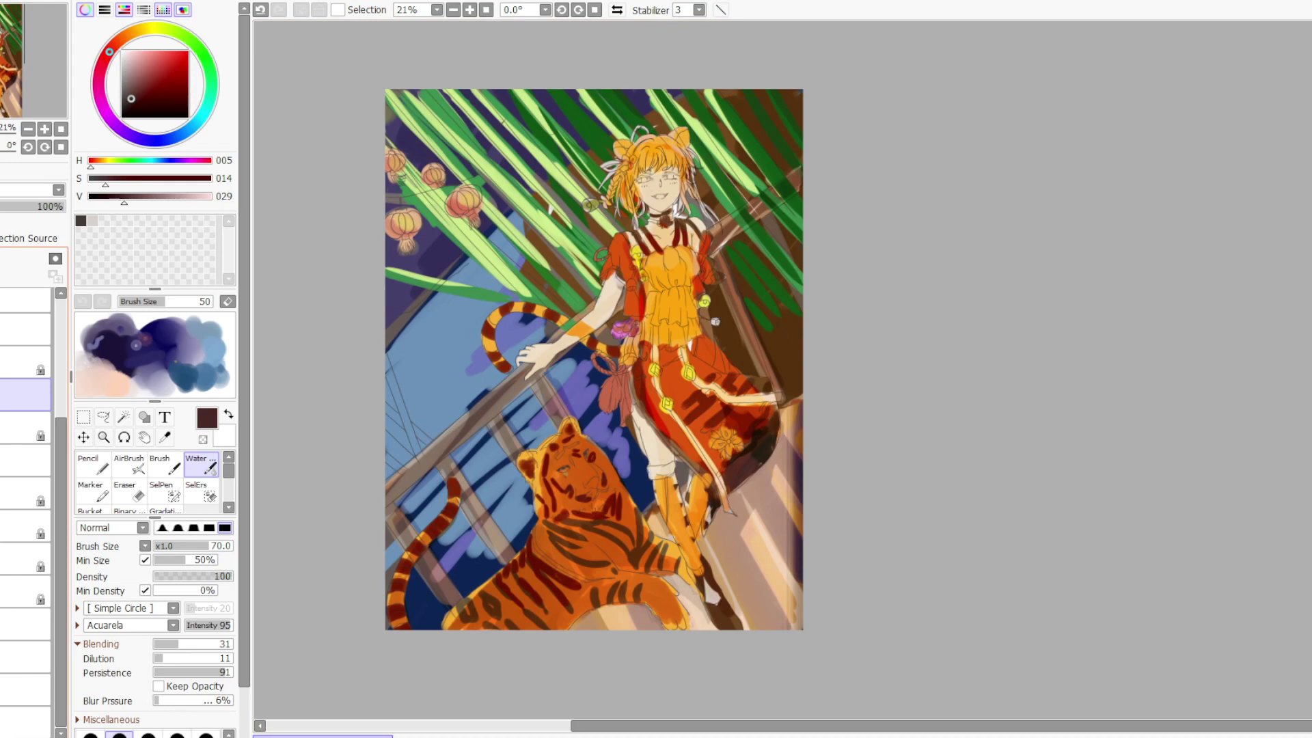
# Add a new layer beside the girl's shading layer and compare her colours with that shading hidden and shown
pyautogui.hotkey('ctrl', 'shift', 'n')
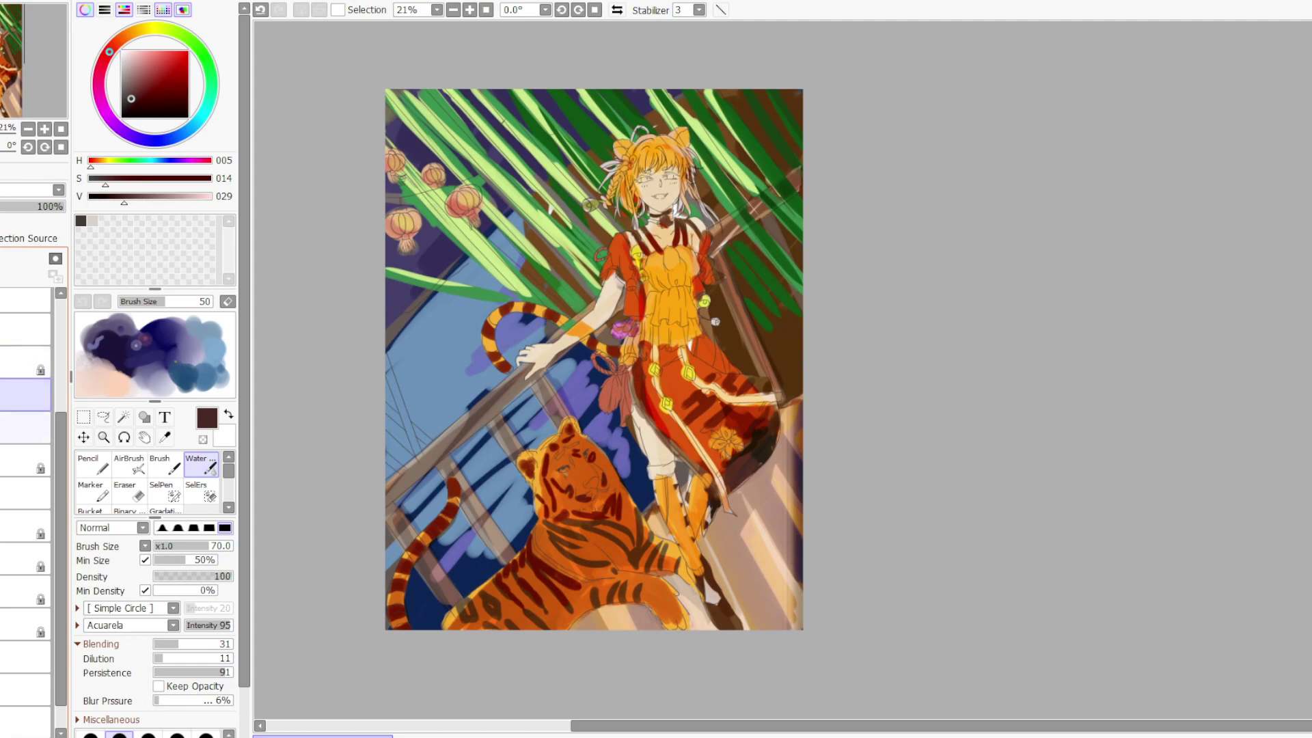
pyautogui.click(24, 427)
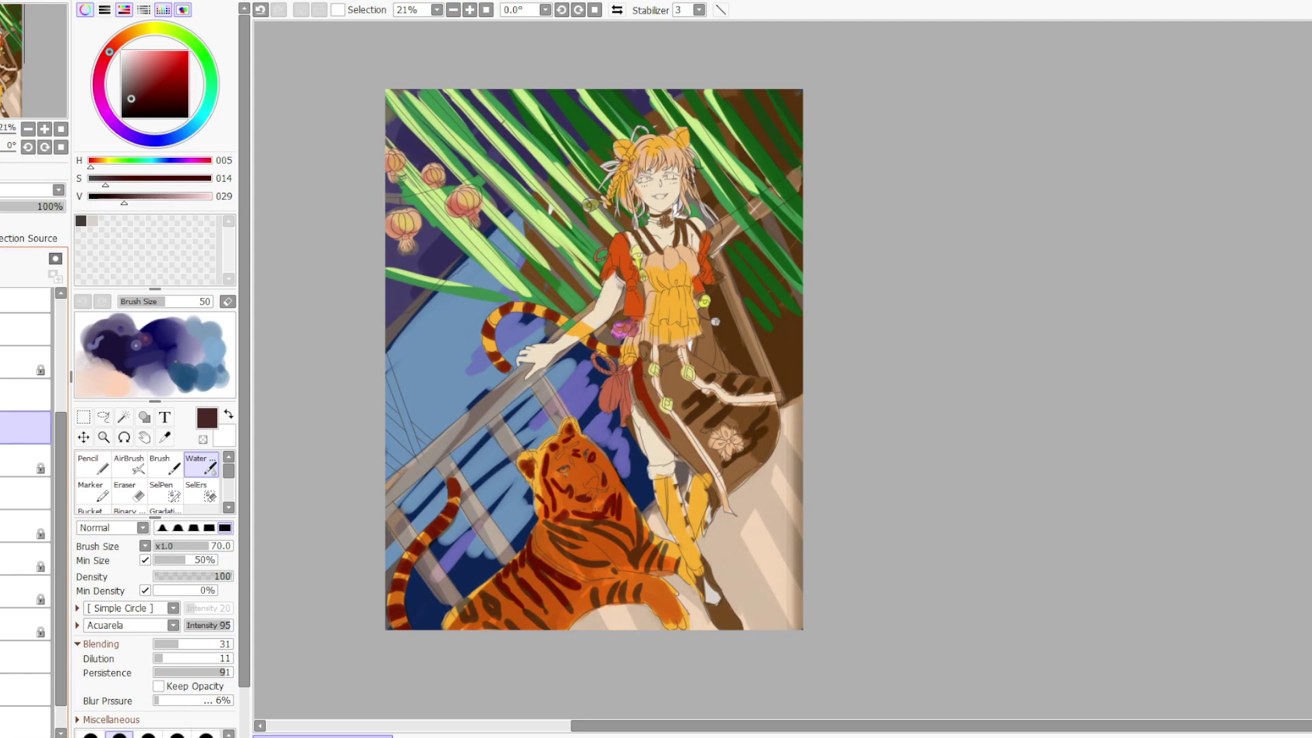
pyautogui.hotkey('ctrl', 'z')
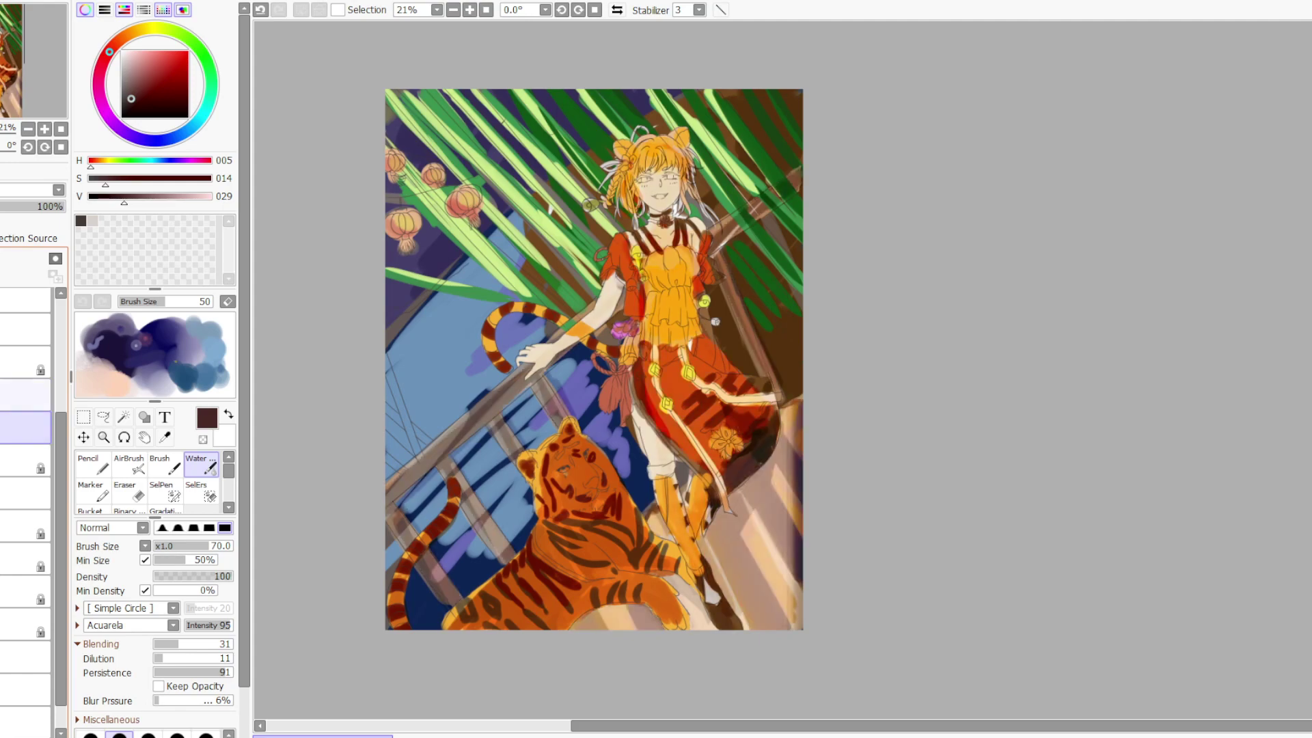
pyautogui.click(3, 395)
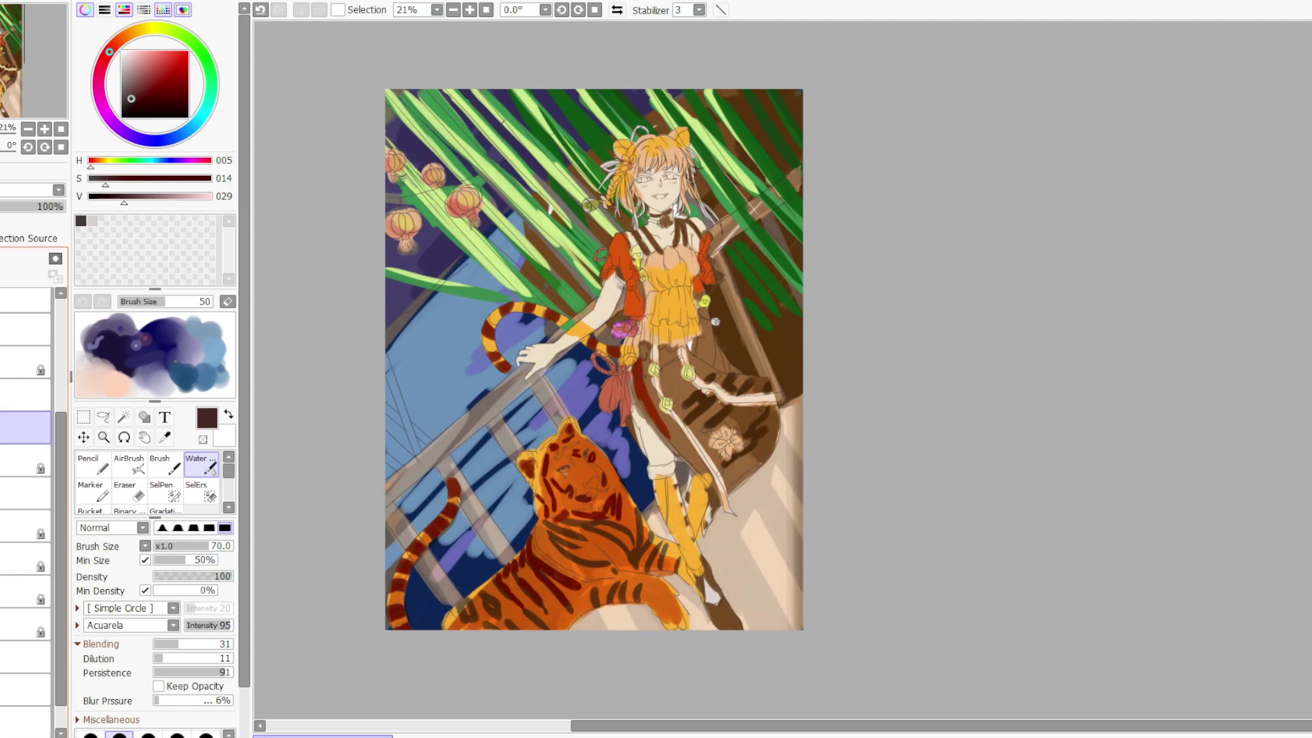
pyautogui.hotkey('ctrl', 'z')
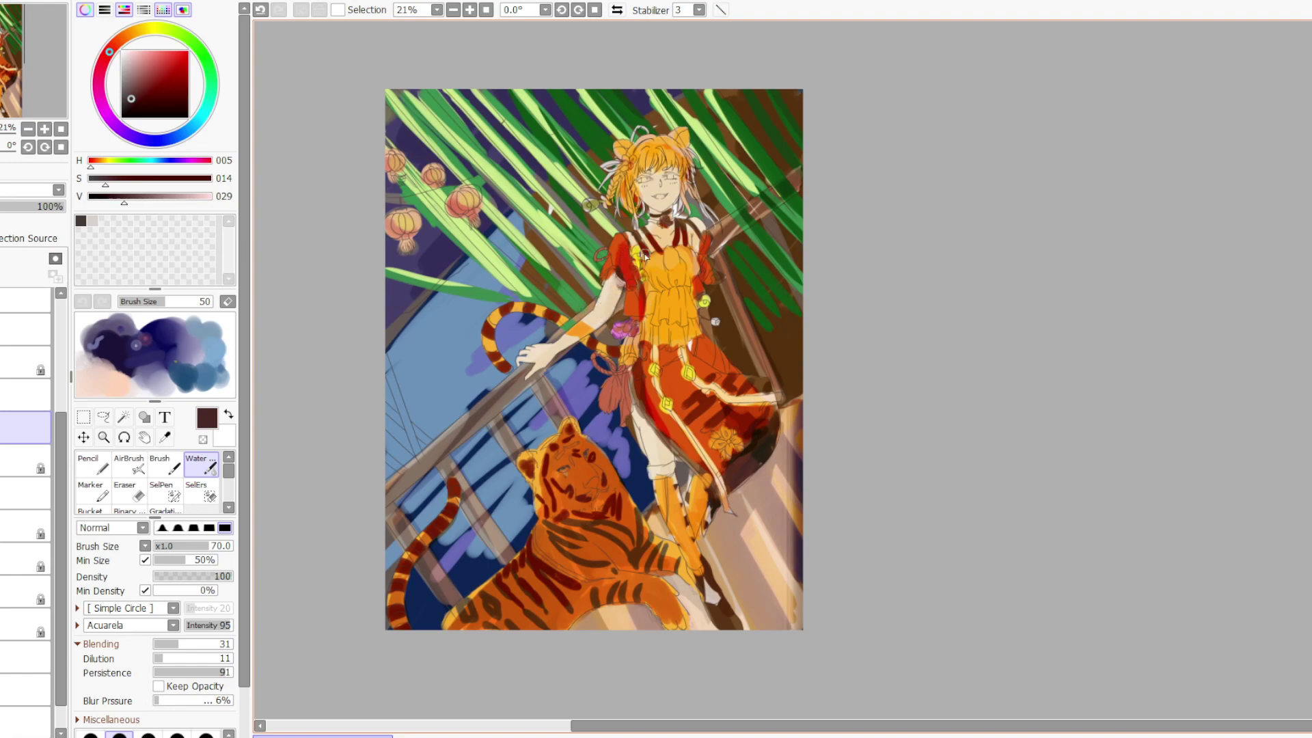
# Darken the girl's tail stripes with dark blue (H 220, S 032, V 033) and deepen her shading with near-black blues (S 015, V 020 and S 006, V 013)
pyautogui.keyDown('alt'); pyautogui.click(597, 330); pyautogui.keyUp('alt')
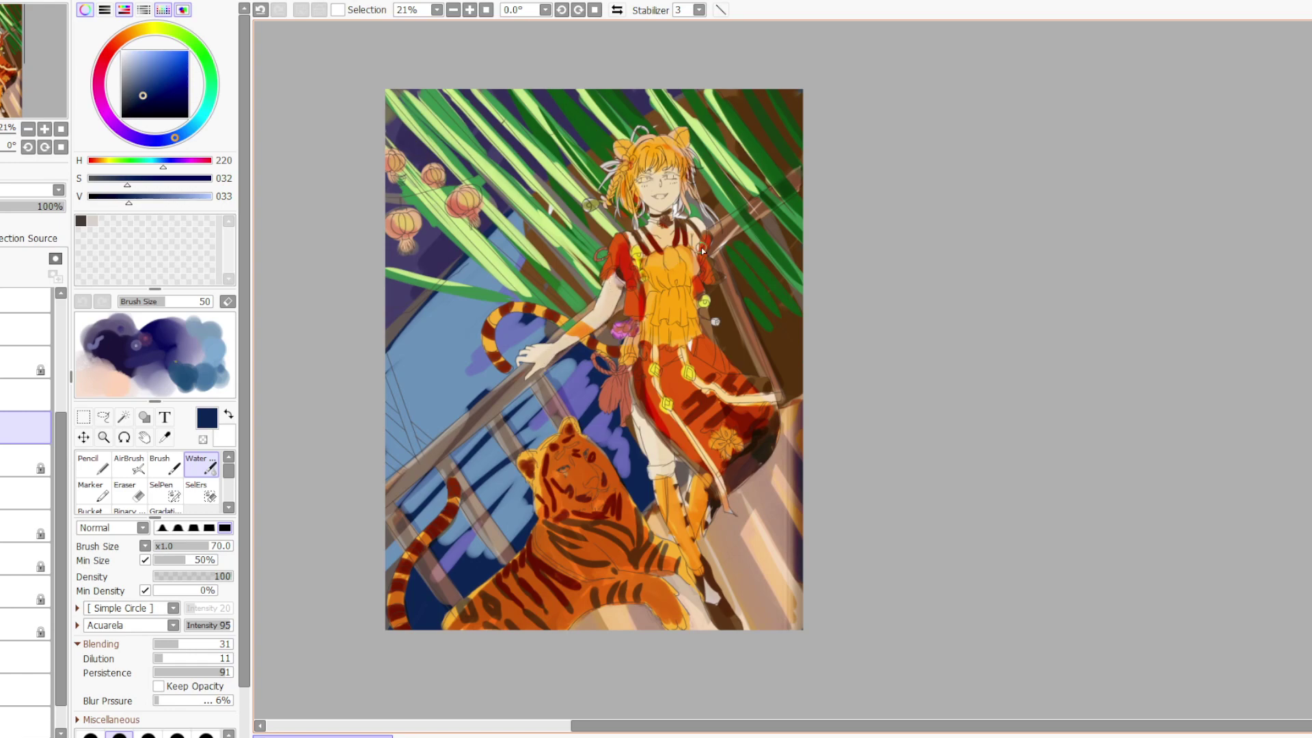
pyautogui.moveTo(17, 428)
pyautogui.mouseDown()
pyautogui.moveTo(1, 480)
pyautogui.moveTo(2, 416)
pyautogui.mouseUp()
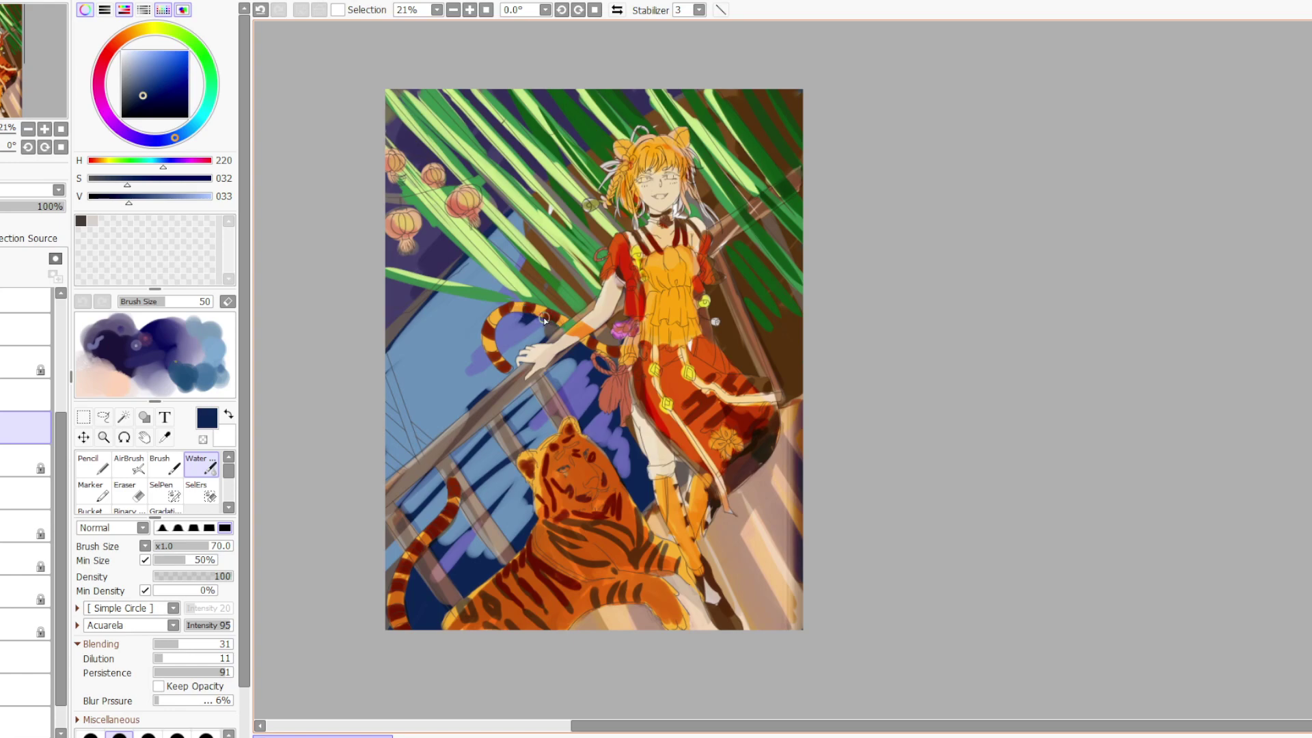
pyautogui.moveTo(498, 359)
pyautogui.mouseDown()
pyautogui.moveTo(497, 326)
pyautogui.moveTo(514, 357)
pyautogui.moveTo(522, 315)
pyautogui.moveTo(593, 350)
pyautogui.moveTo(576, 333)
pyautogui.moveTo(612, 350)
pyautogui.mouseUp()
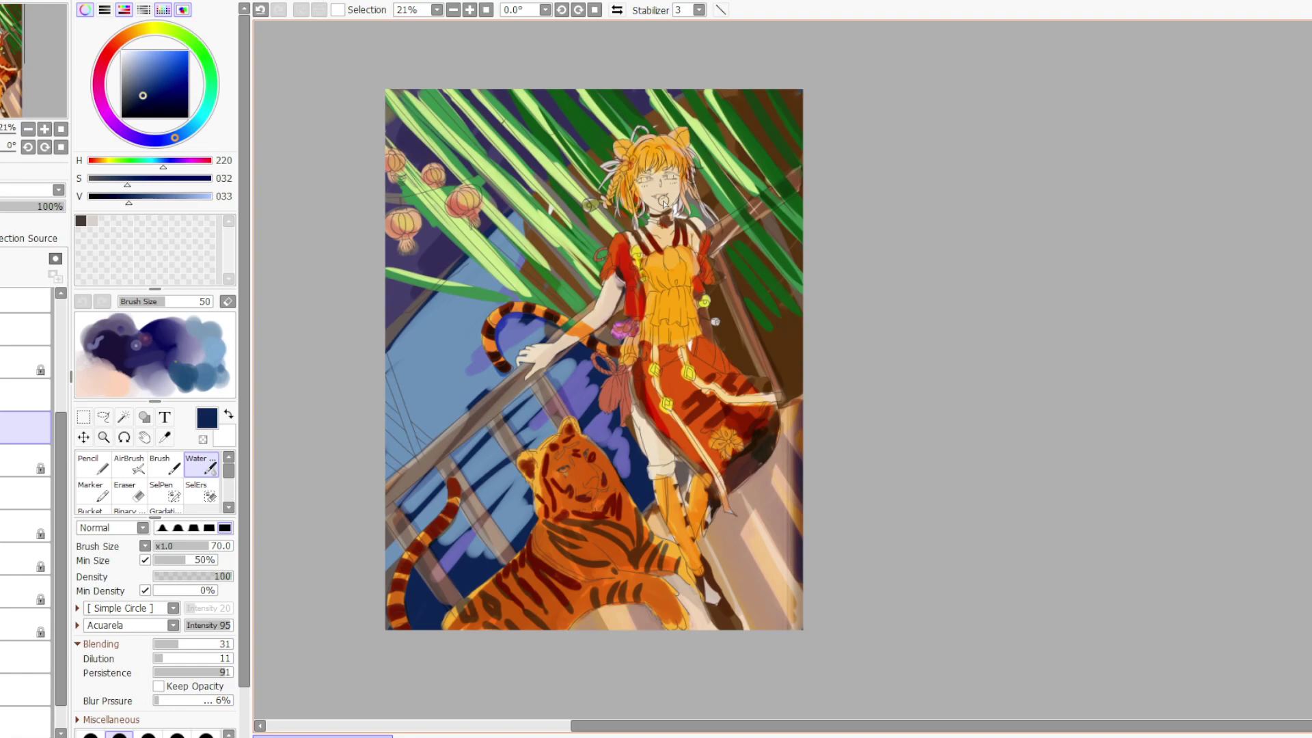
pyautogui.moveTo(141, 96); pyautogui.dragTo(132, 103)
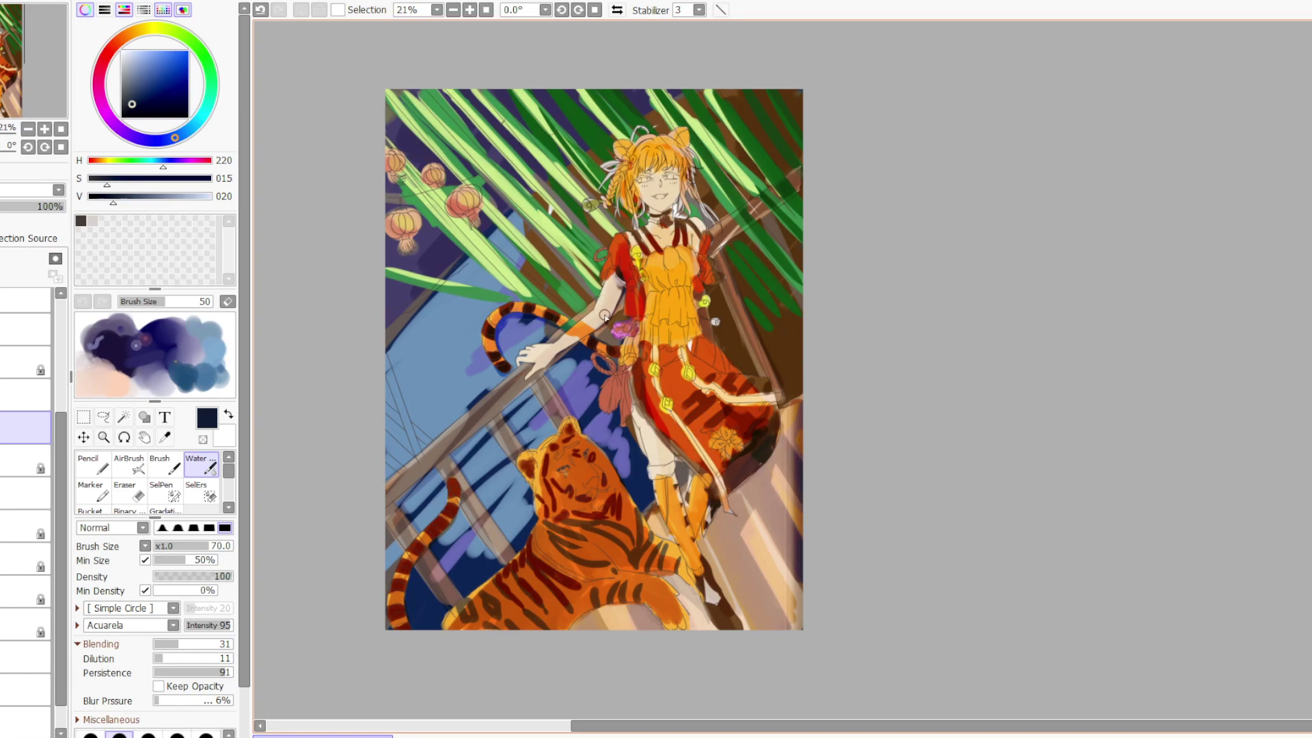
pyautogui.click(127, 107)
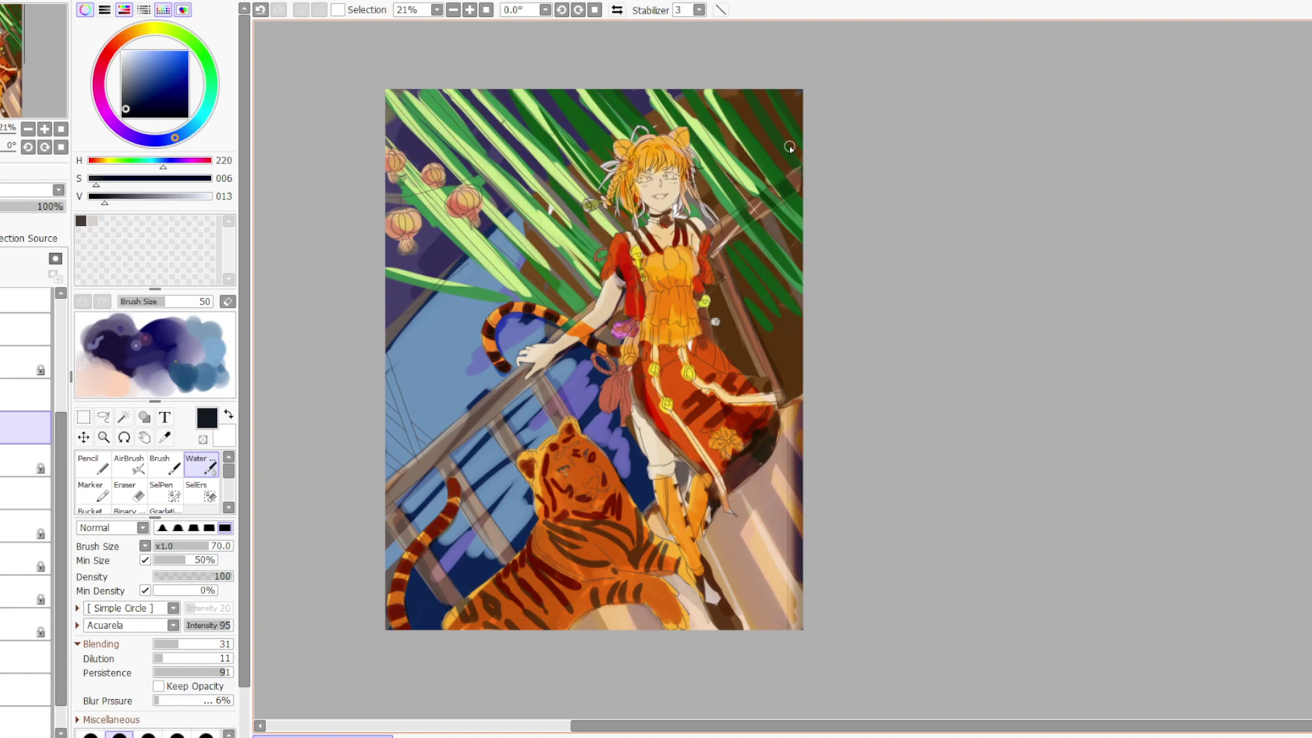
# Sample greyish brown (H 018, S 021, V 062) on the floor beside the skirt, select the girl's base layer and check it hidden and shown
pyautogui.keyDown('alt'); pyautogui.click(780, 442); pyautogui.keyUp('alt')
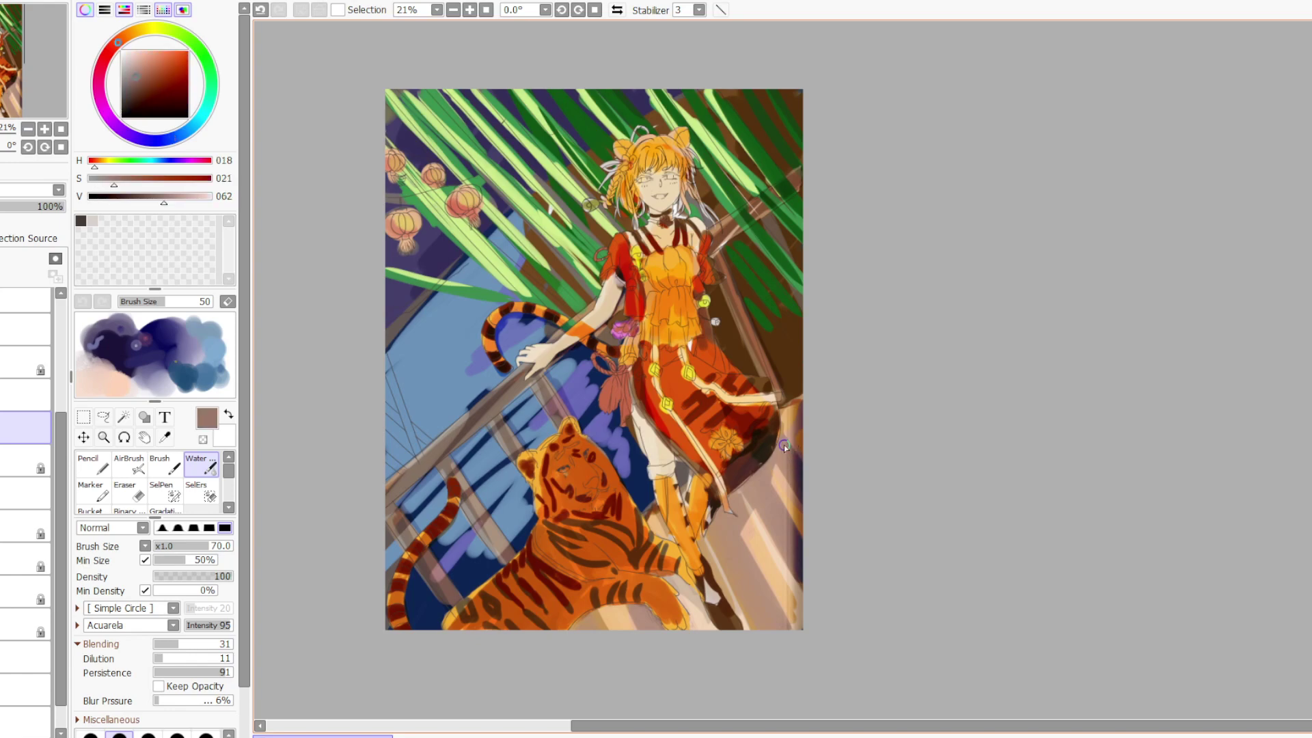
pyautogui.click(25, 460)
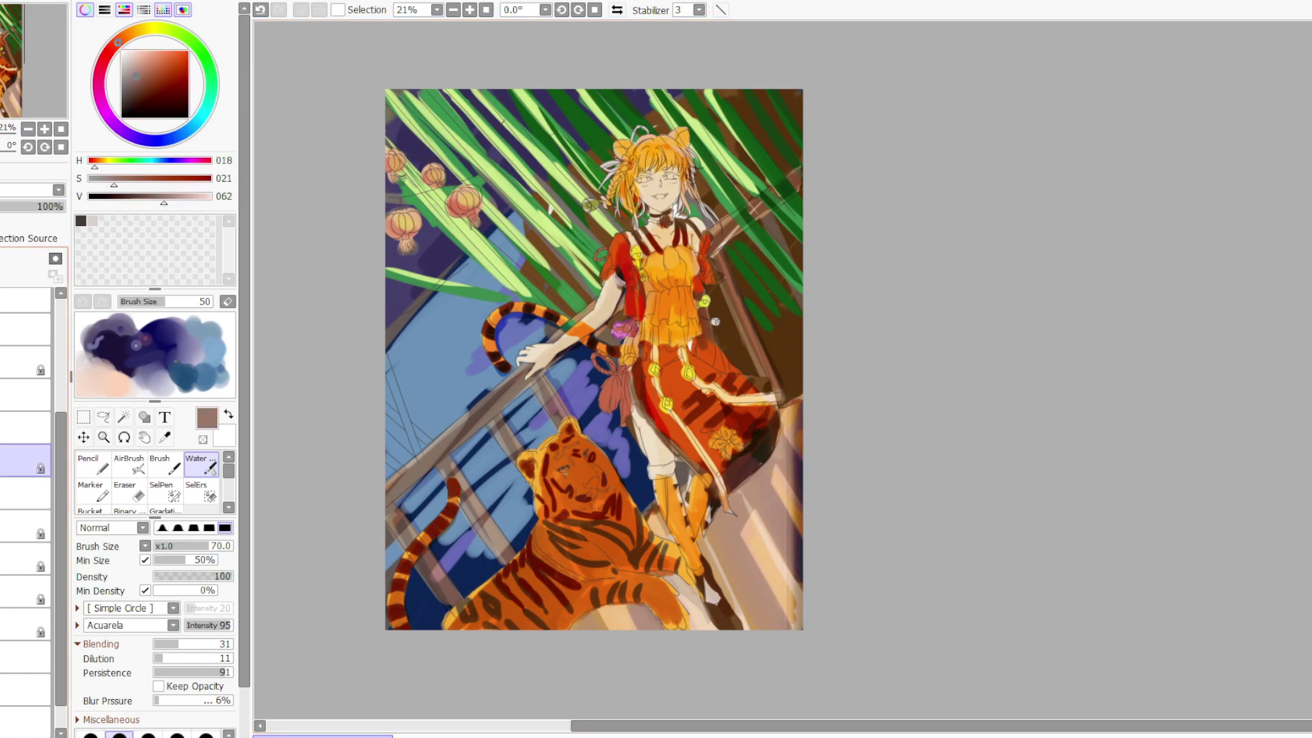
pyautogui.click(3, 462)
pyautogui.click(2, 461)
pyautogui.click(2, 461)
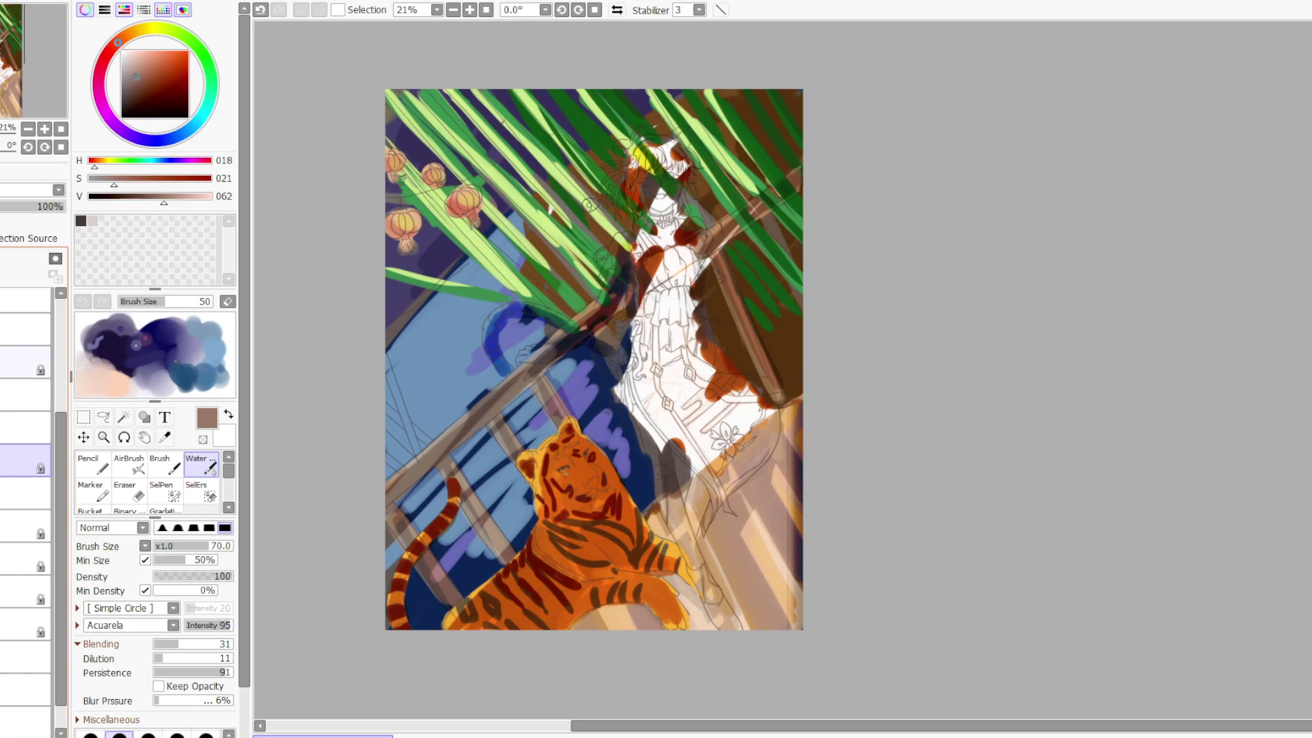
pyautogui.click(2, 461)
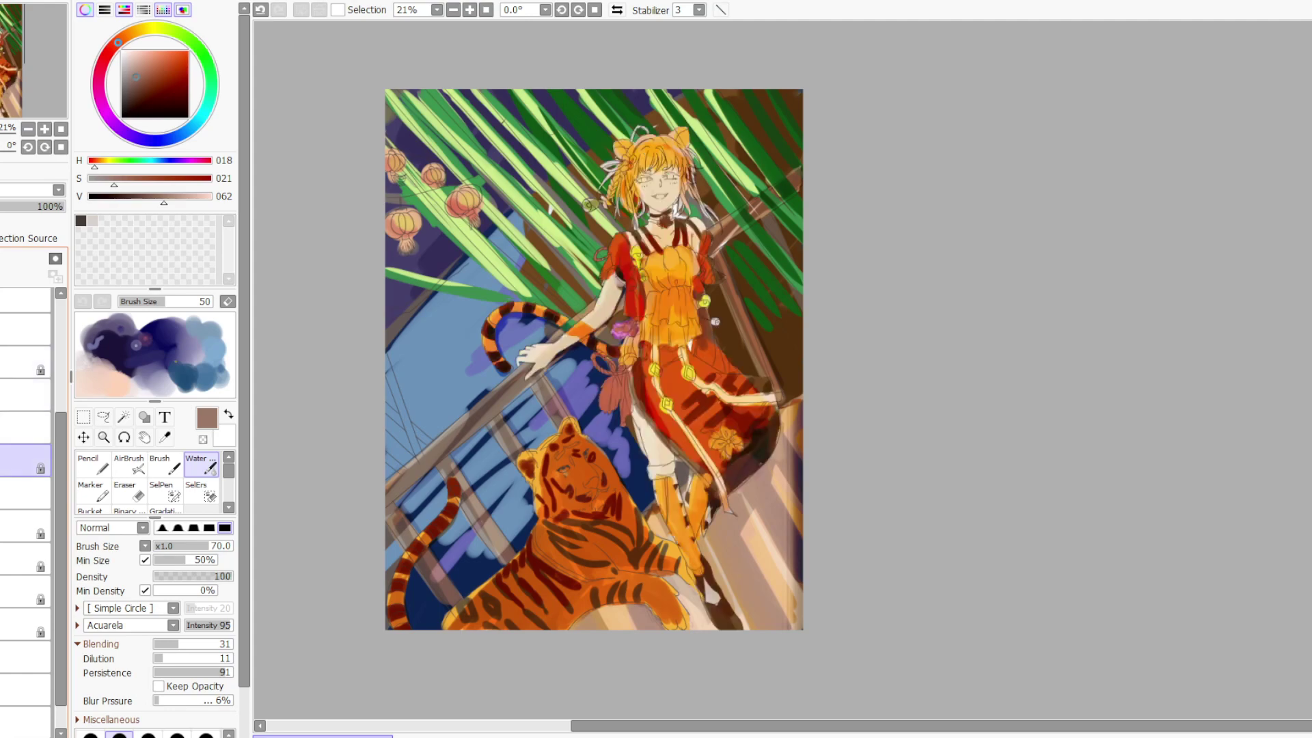